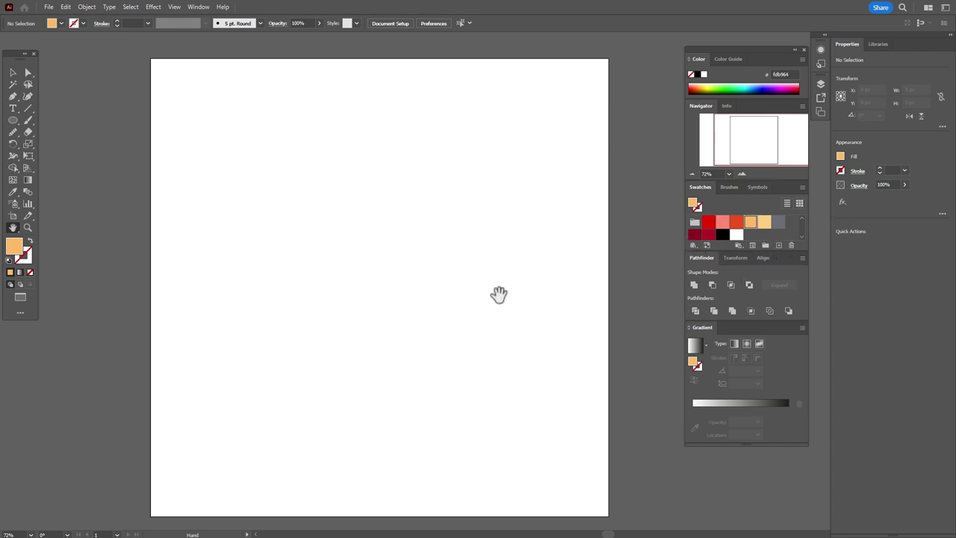
- Draw a 519 × 84 px orange rectangle and place it horizontally centred in the artboard's lower half, at about Y 654 px
left_click(14, 119)
left_click(34, 119)
left_click(330, 309)
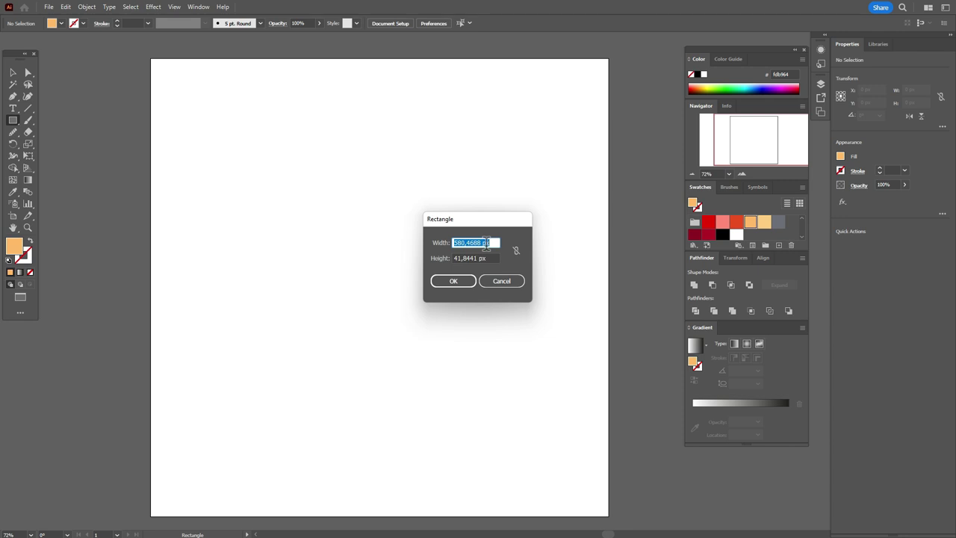
type("519")
key("Tab")
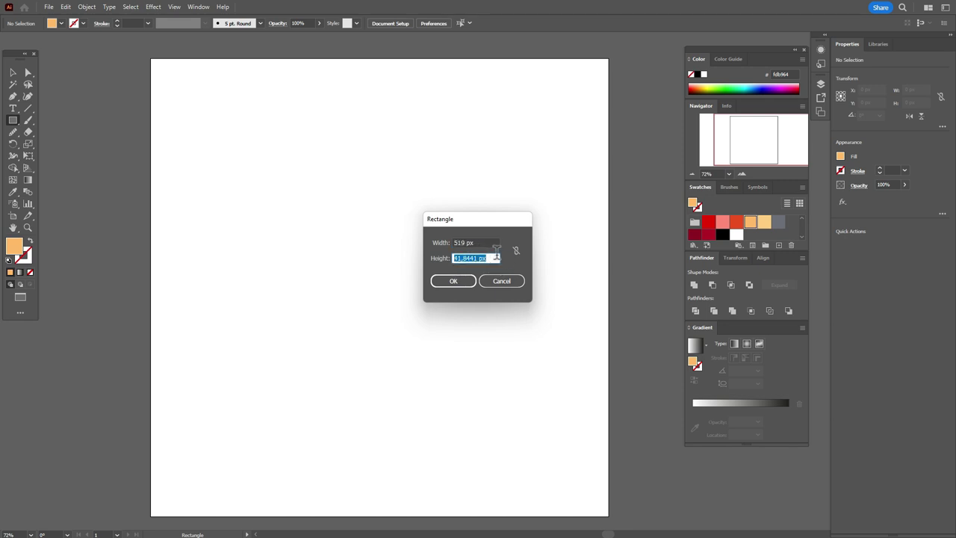
type("84")
left_click(442, 286)
left_click(13, 71)
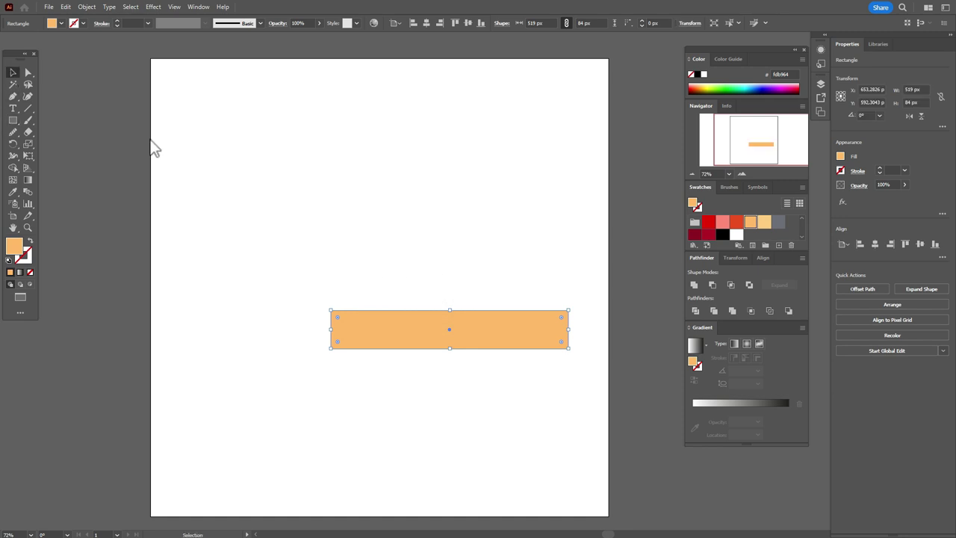
left_click_drag(490, 333, 429, 367)
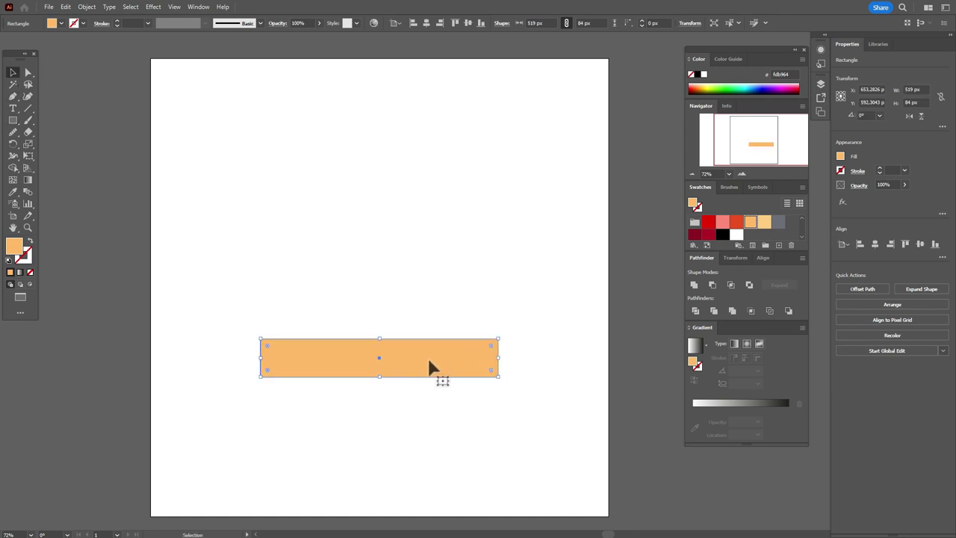
- Warp the rectangle with a horizontal Arch effect at -18% bend and expand its appearance
left_click(155, 10)
mouse_move(213, 143)
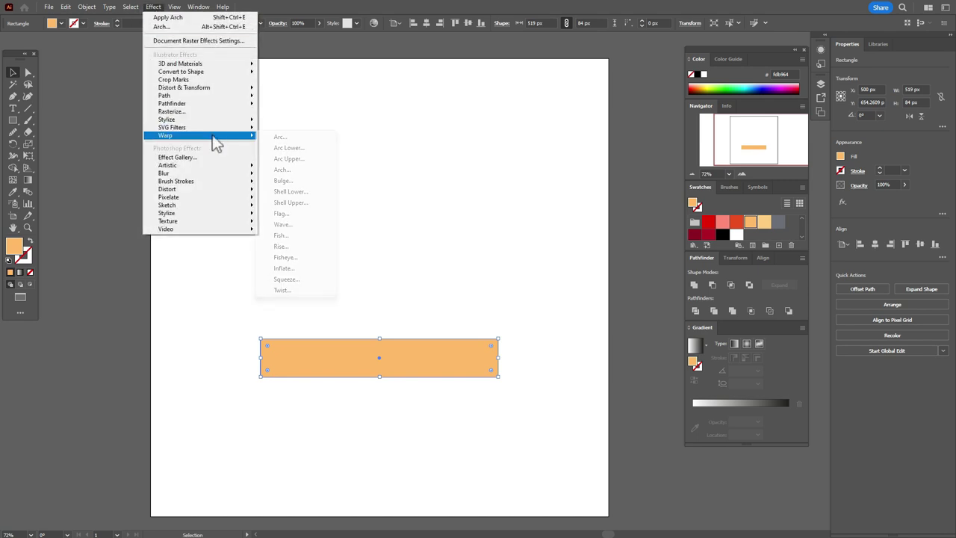
left_click(282, 171)
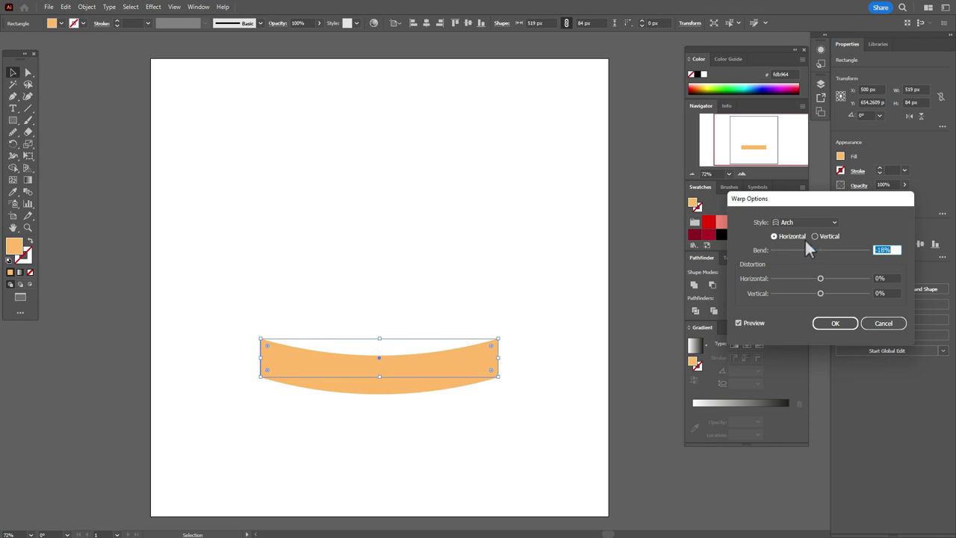
left_click(835, 323)
left_click(86, 7)
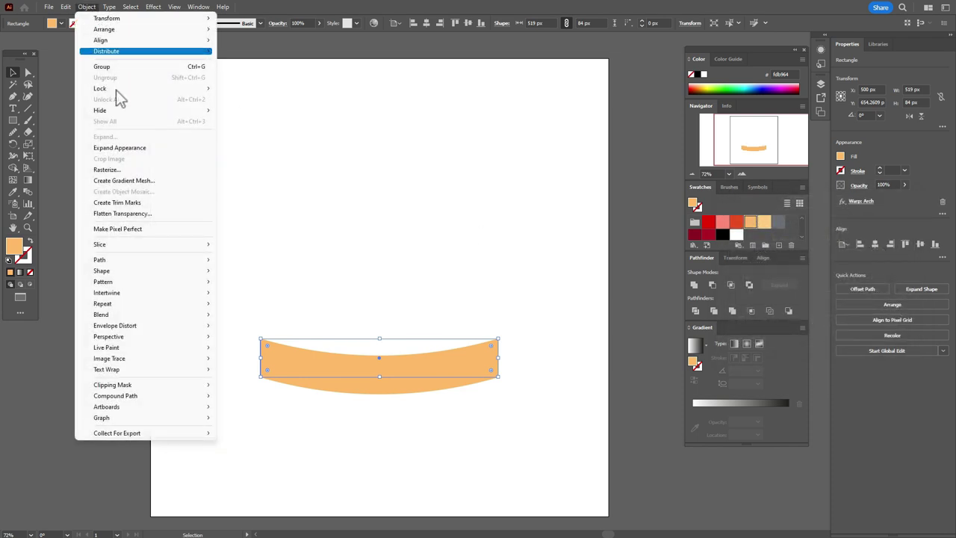
left_click(124, 147)
- Draw a 580 × 42 px rounded rectangle with 50 px corner radius and place it over the curved band's upper edge
left_click(13, 120)
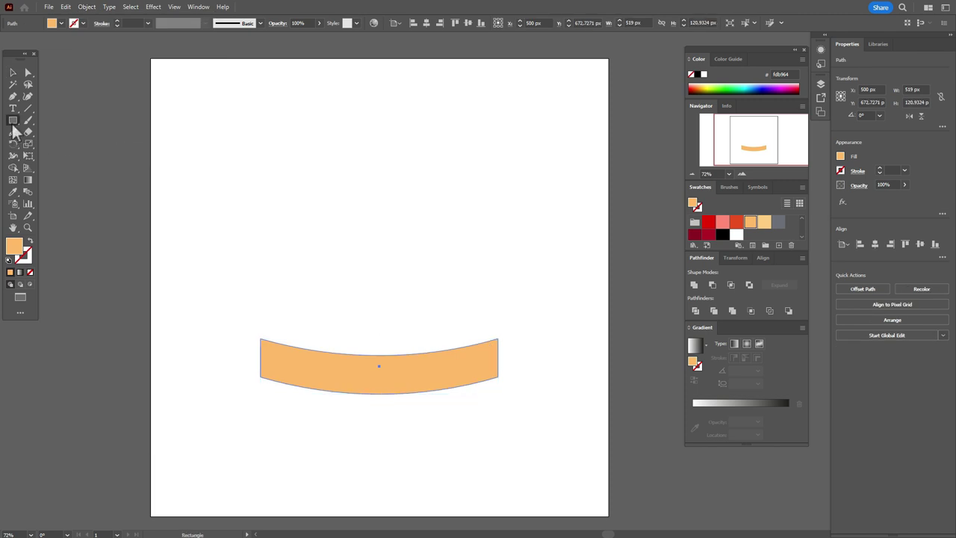
left_click(76, 131)
left_click(331, 214)
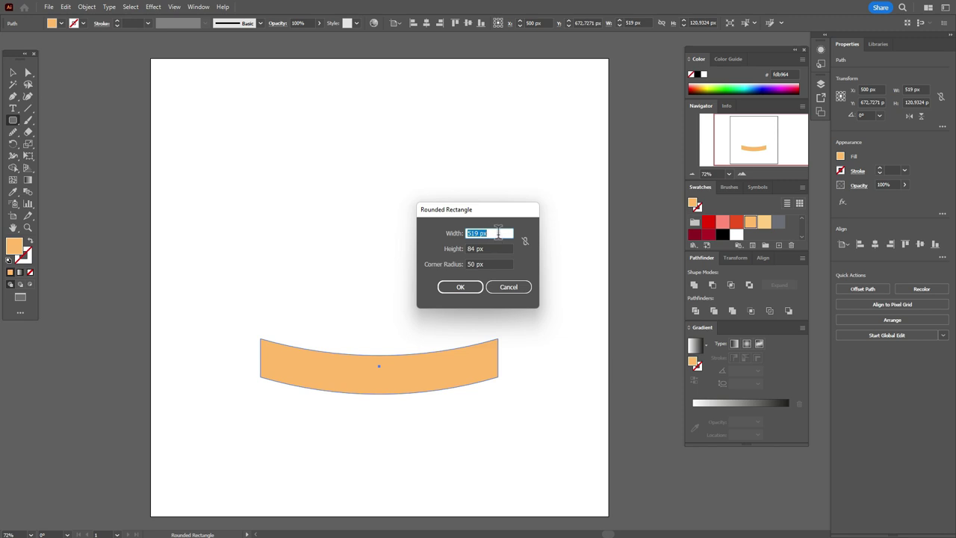
type("580")
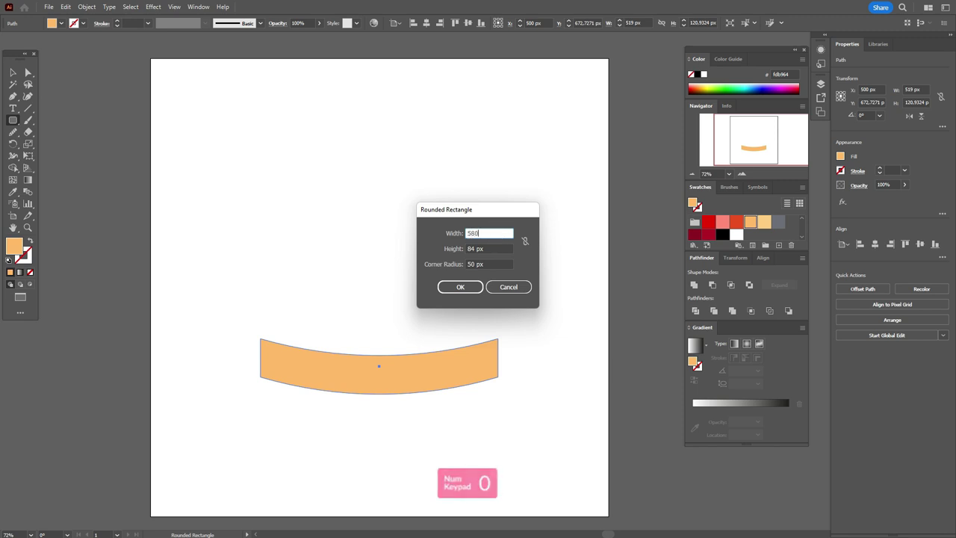
left_click(486, 252)
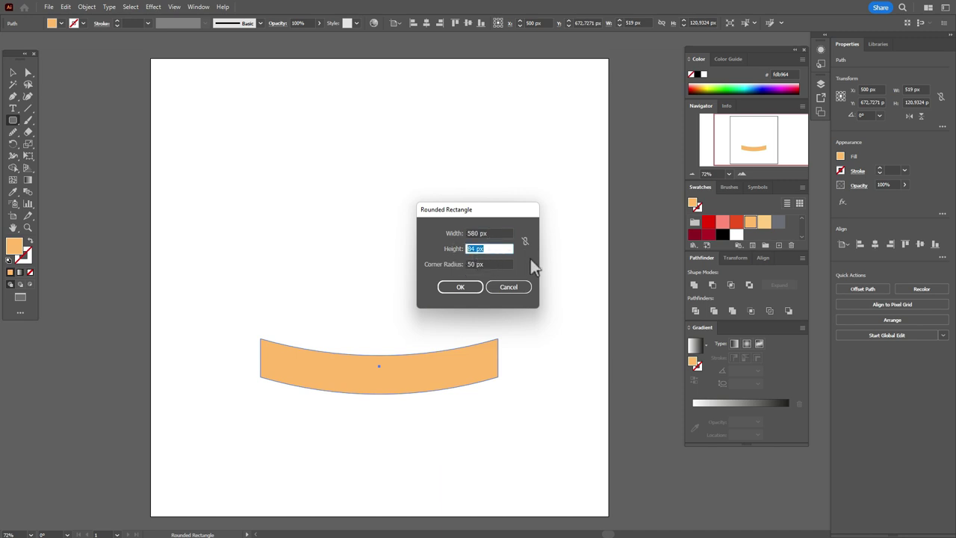
type("42")
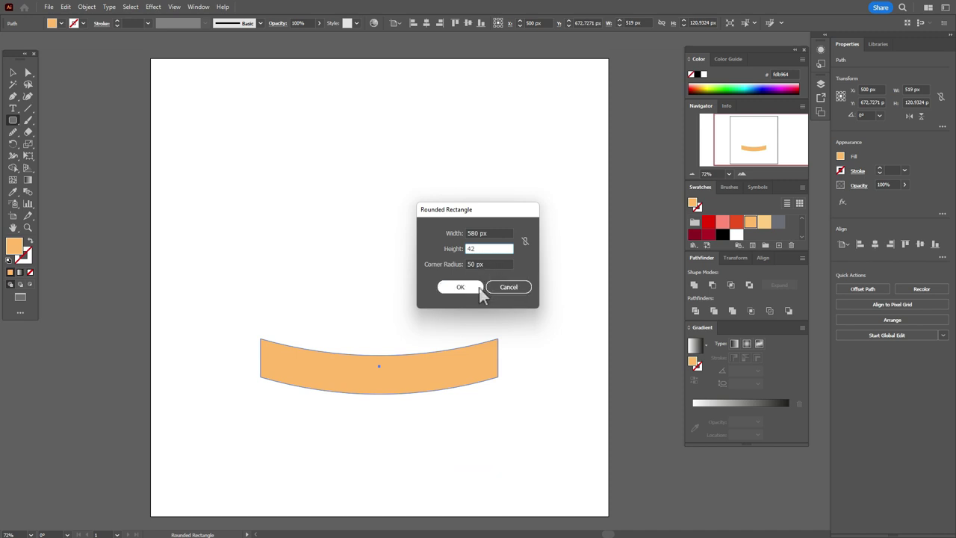
left_click(479, 288)
left_click(12, 73)
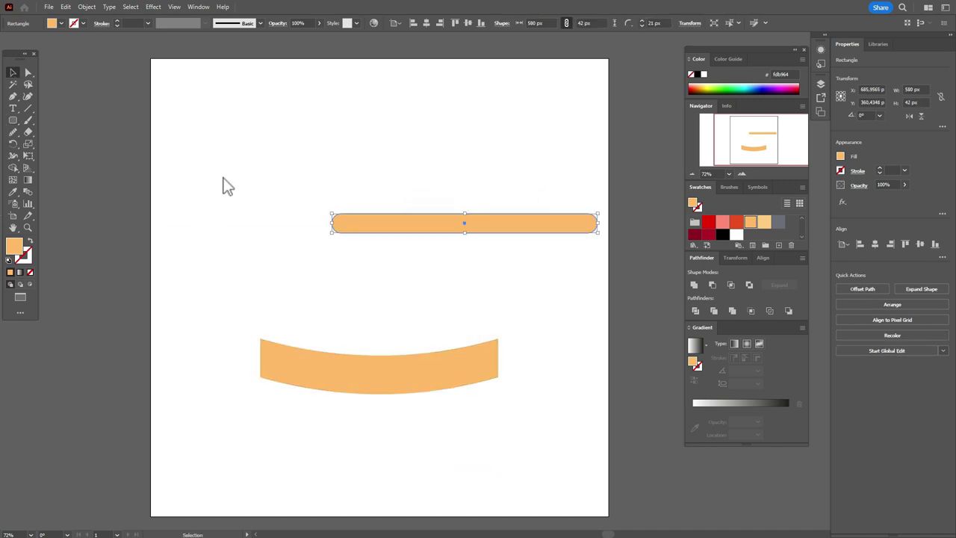
left_click_drag(508, 230, 422, 337)
- Warp the rounded rectangle with a horizontal Arc effect at -18% bend
left_click(154, 6)
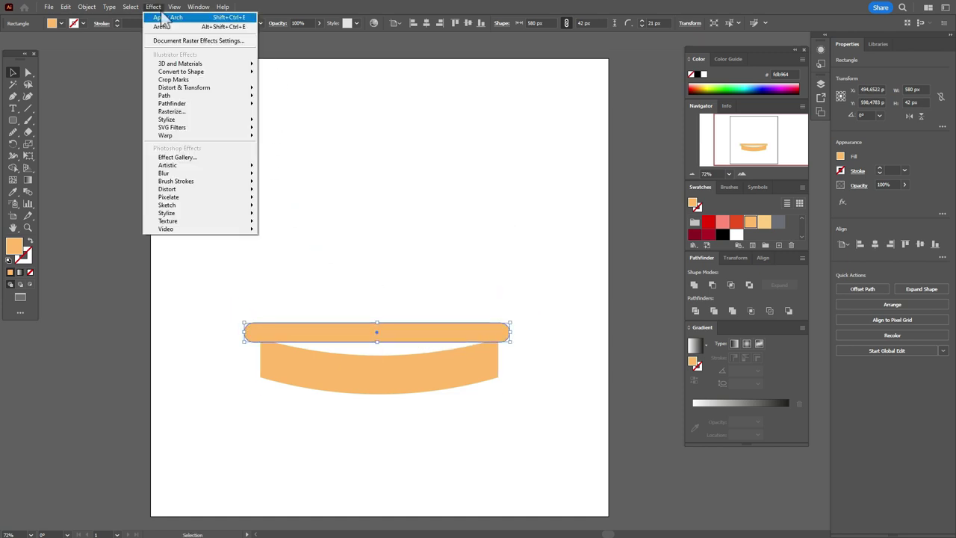
mouse_move(233, 137)
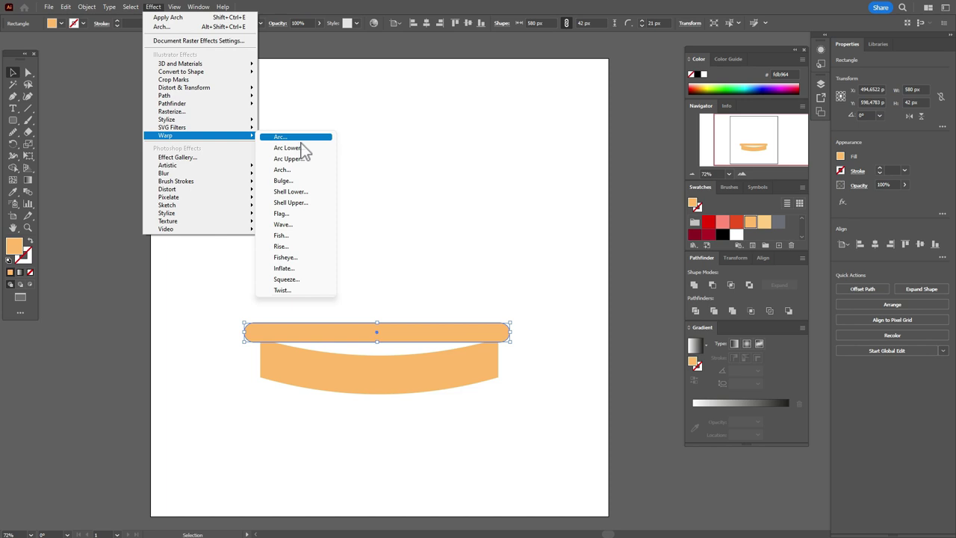
left_click(302, 139)
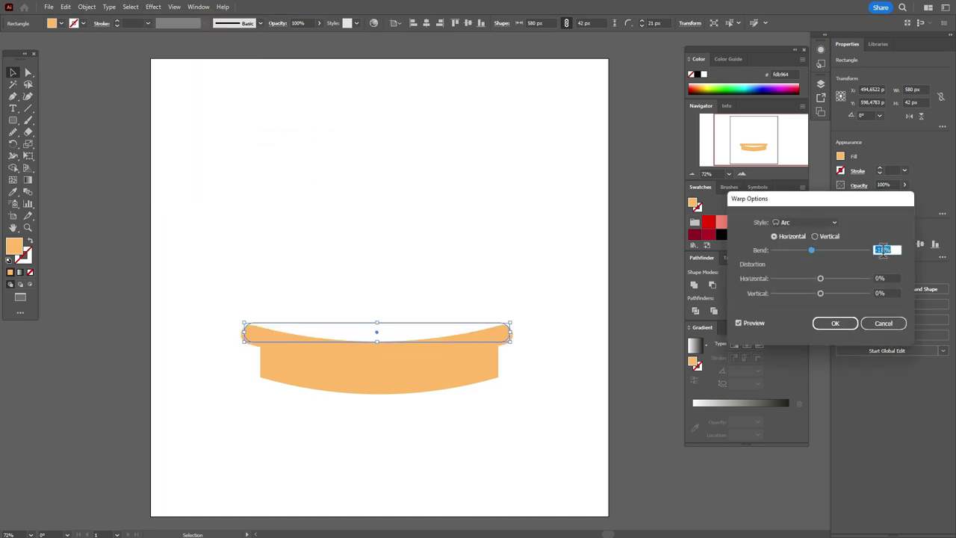
left_click(833, 324)
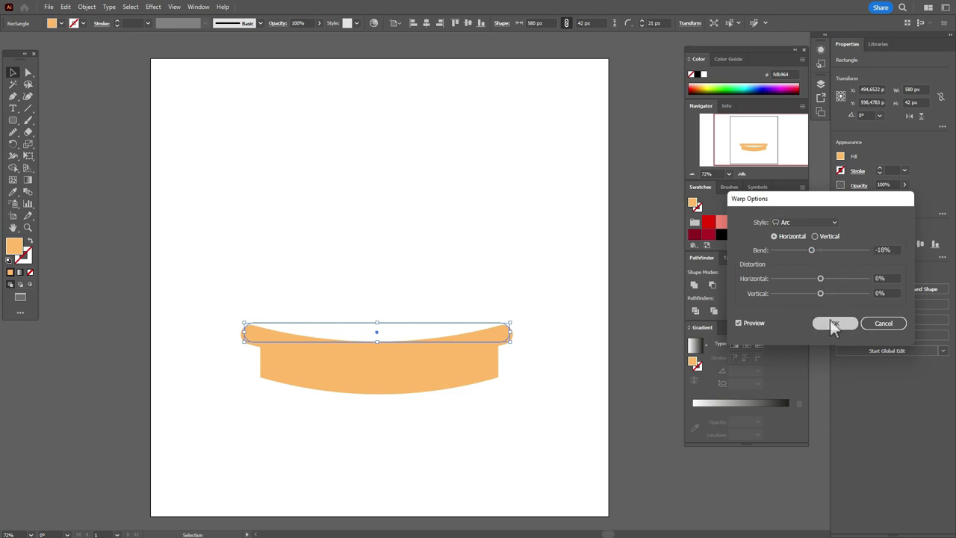
left_click(833, 323)
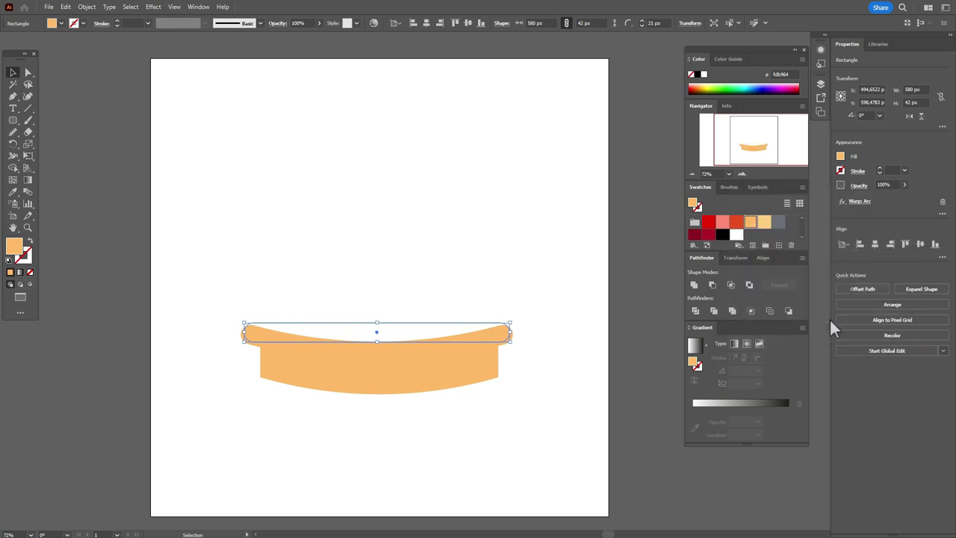
- Fill the warped rounded rectangle with the light orange swatch fecd7e and expand its appearance
left_click(764, 222)
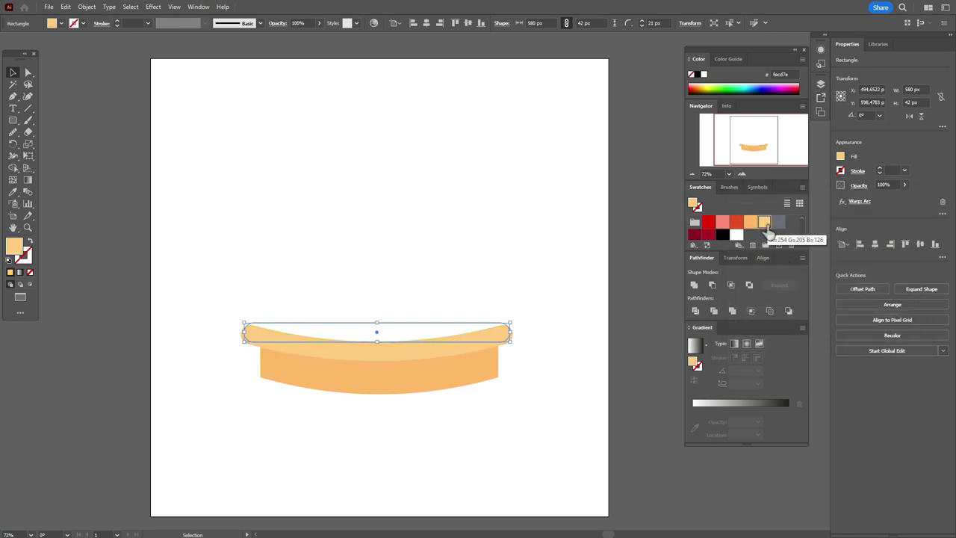
left_click(86, 7)
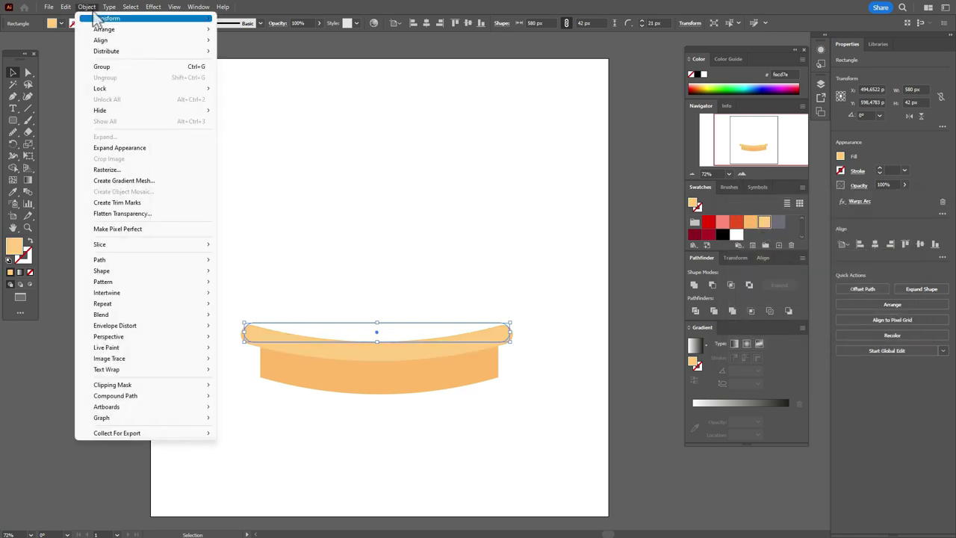
left_click(142, 149)
- Align the two curved bands to each other by their horizontal centres and deselect them
left_click_drag(245, 210, 396, 407)
left_click(876, 244)
left_click(633, 289)
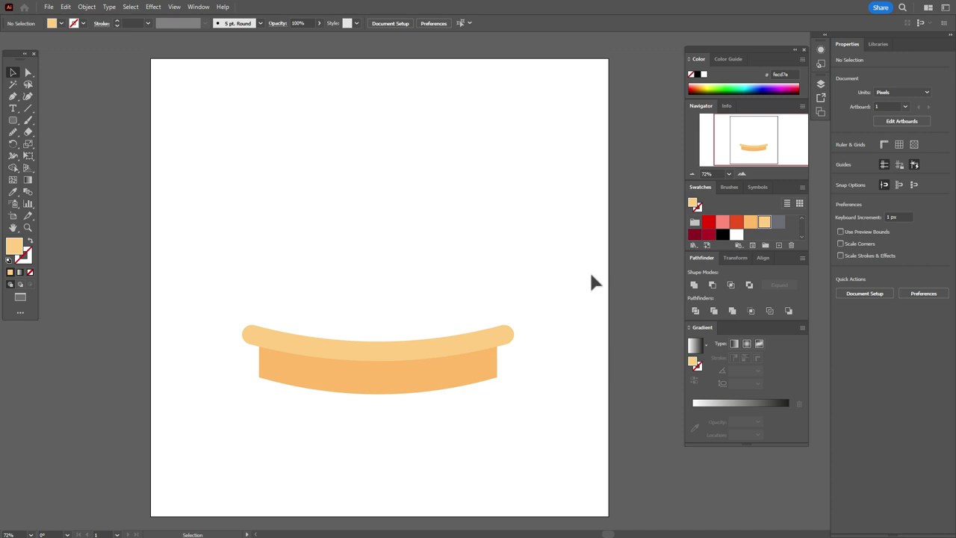
- Draw a closed three-pointed crown shape above the bands with the Pen tool, filled with orange fdb964 and its base overlapping the light band
left_click(750, 221)
left_click(13, 97)
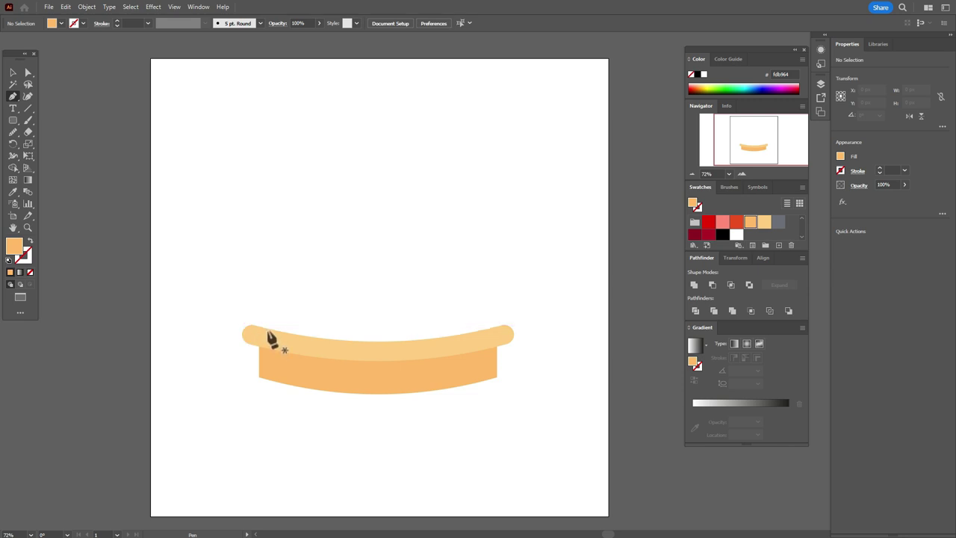
left_click_drag(266, 329, 241, 256)
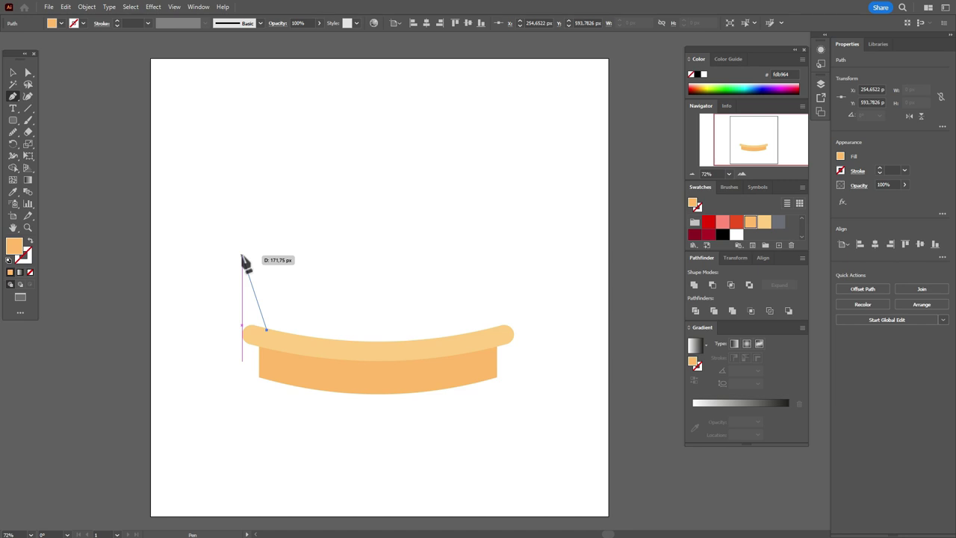
left_click_drag(241, 256, 241, 256)
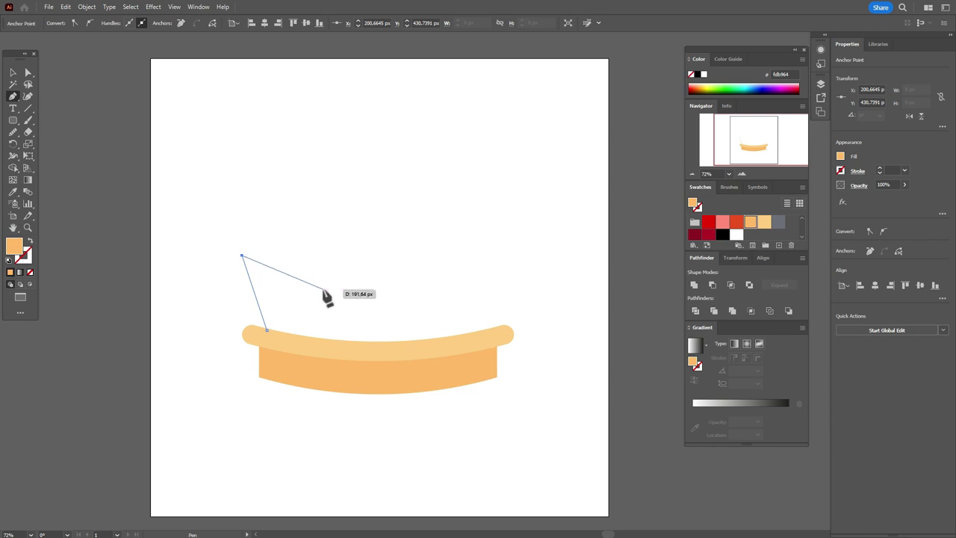
left_click(322, 289)
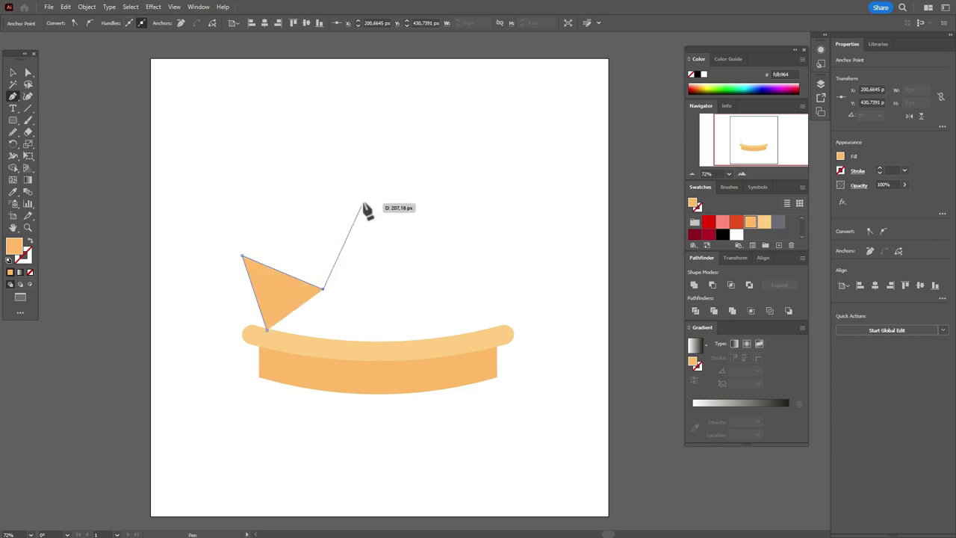
left_click(377, 157)
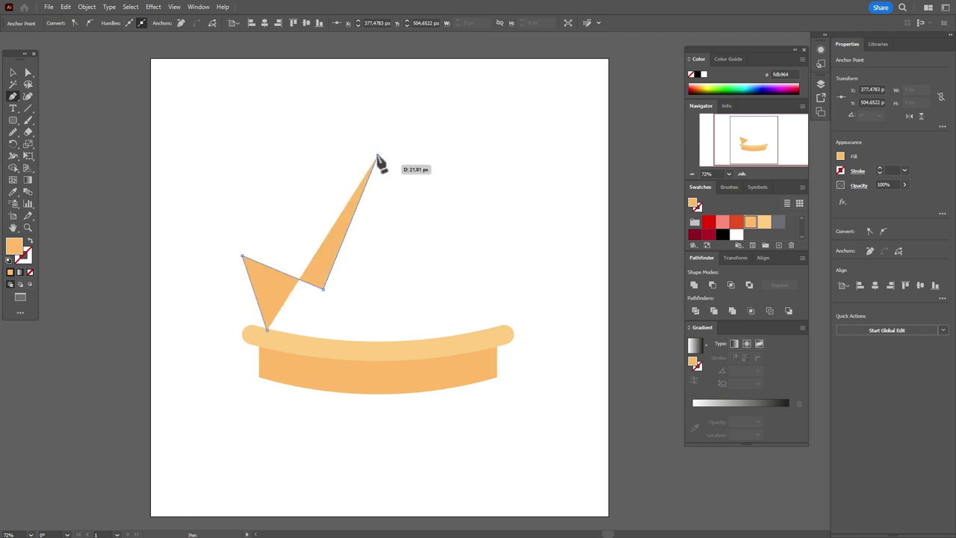
left_click(438, 286)
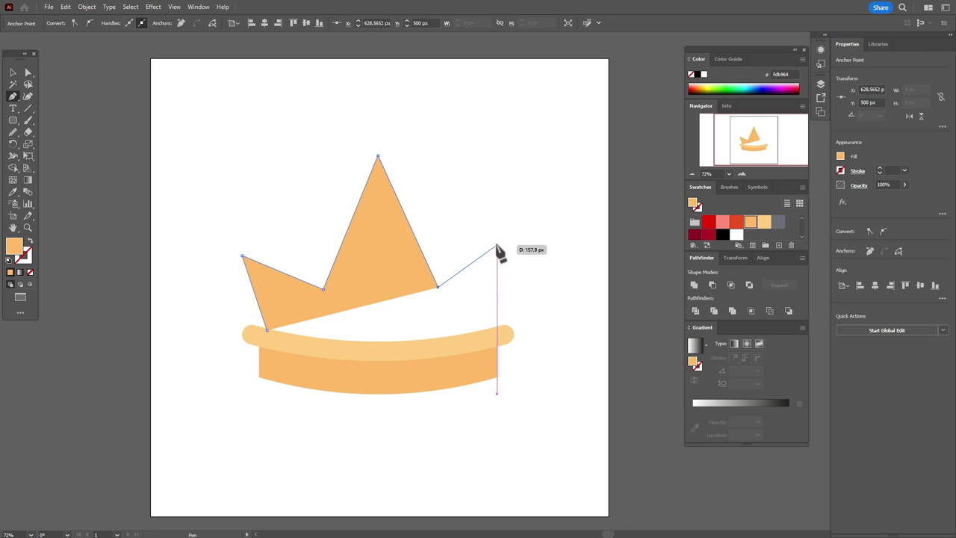
left_click(497, 246)
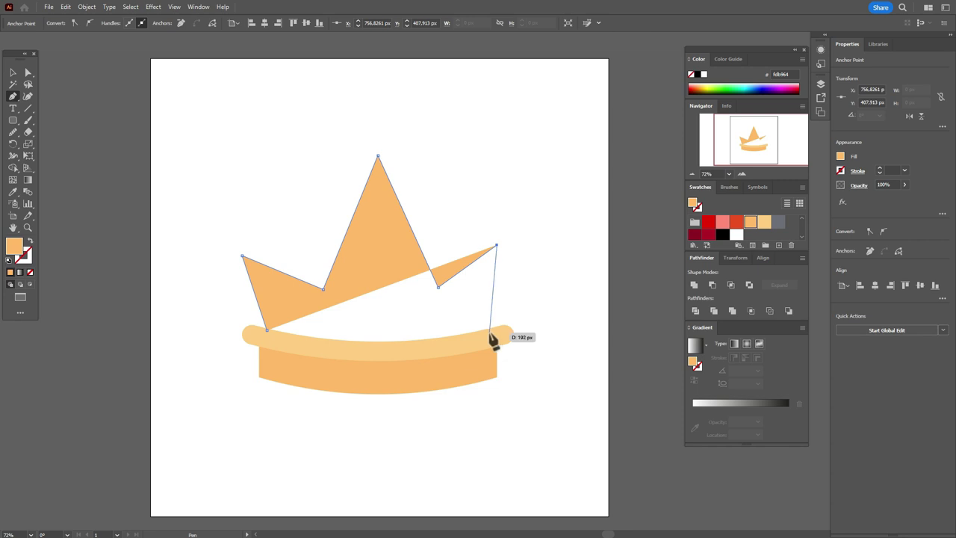
left_click(490, 330)
left_click(460, 347)
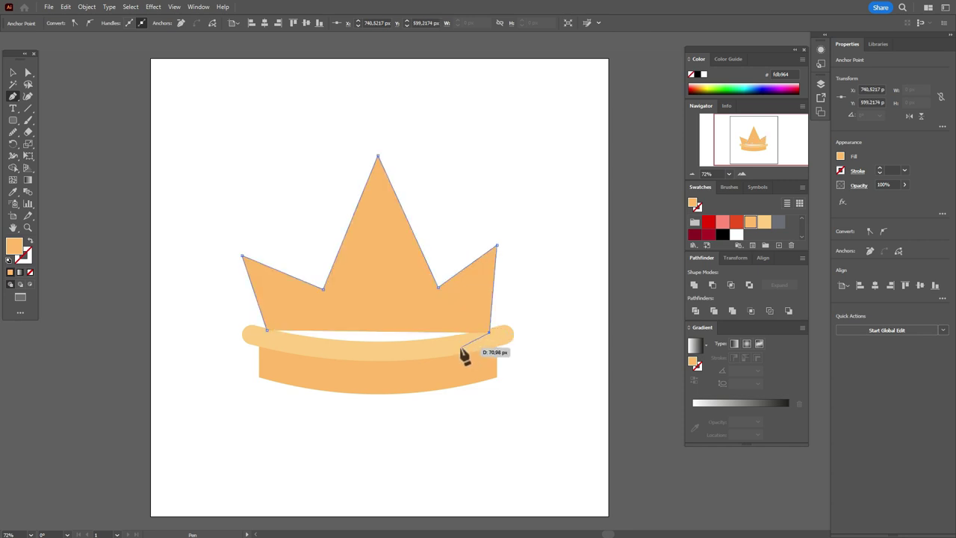
left_click(344, 354)
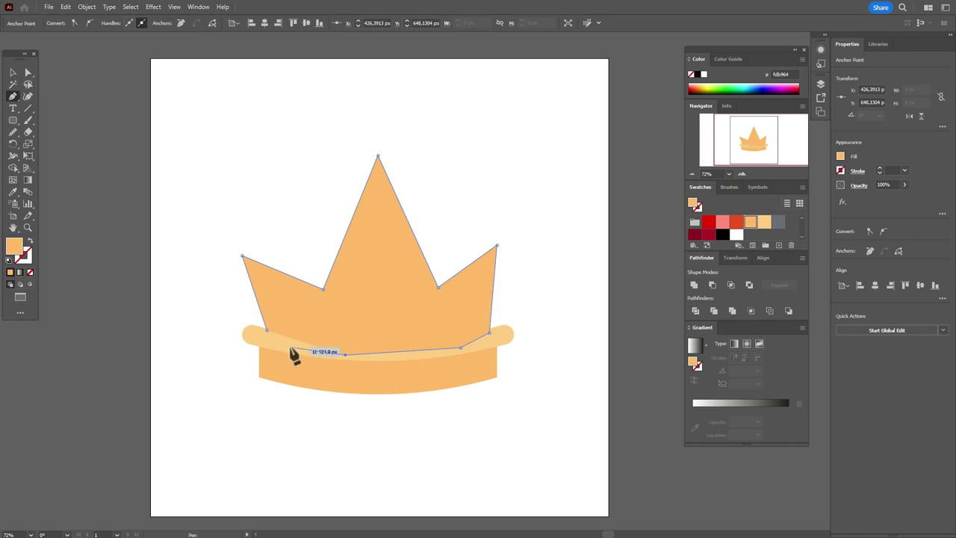
left_click(263, 324)
- Move the anchor point at the tip of the crown's right spike slightly outward
left_click(27, 72)
left_click(64, 95)
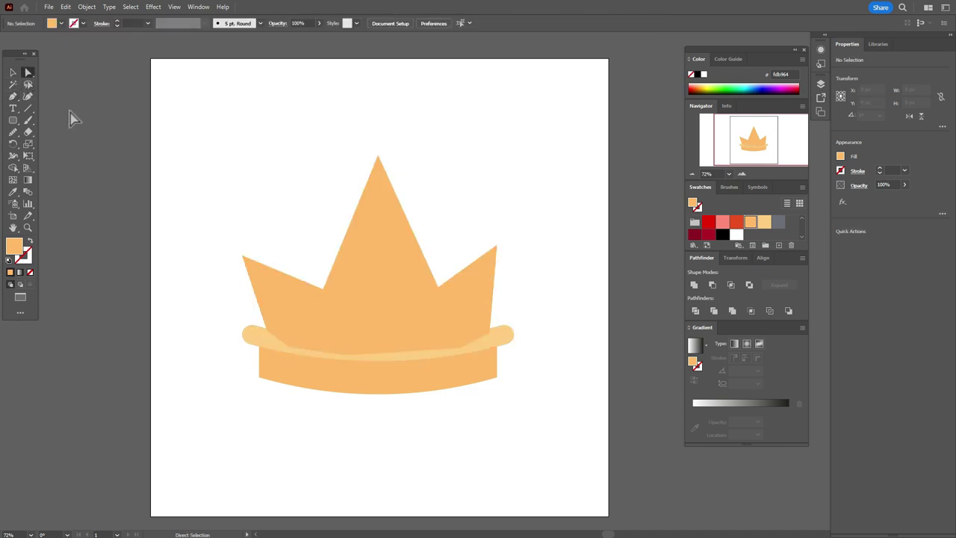
left_click_drag(497, 248, 508, 254)
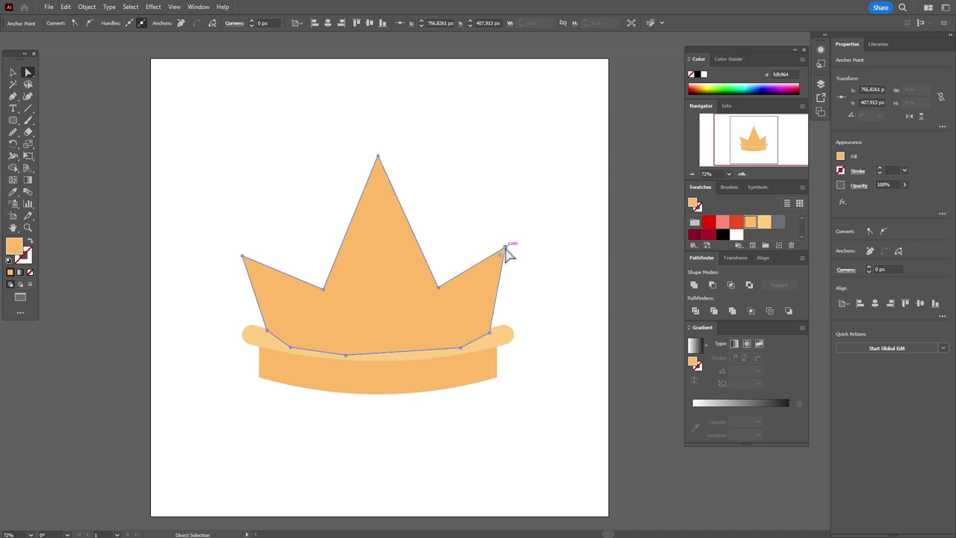
left_click(640, 296)
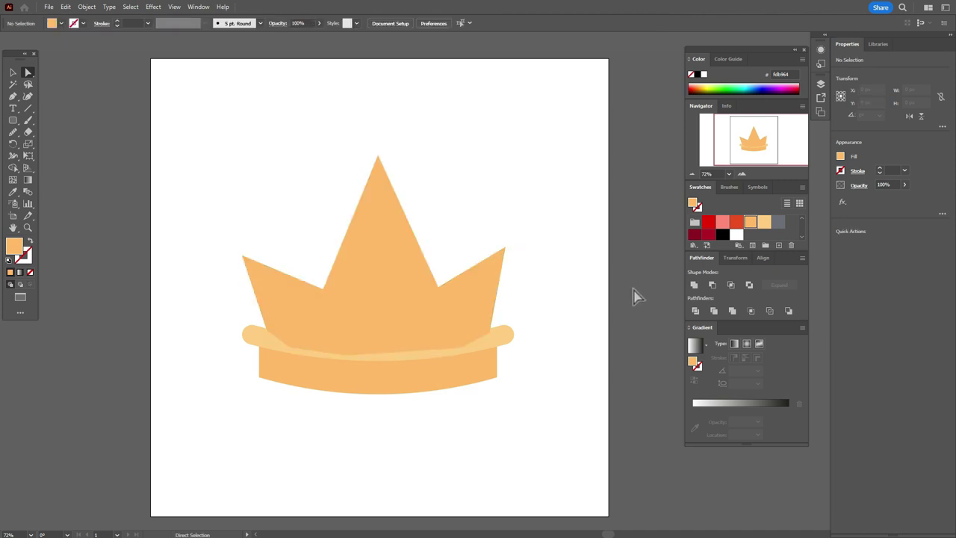
- Bring the light orange curved band to the front of the crown shape
left_click(13, 72)
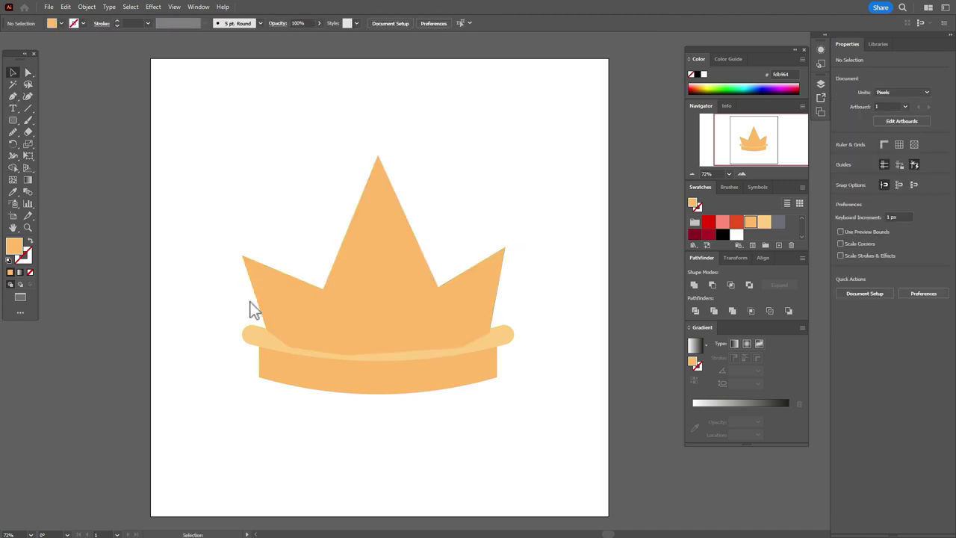
right_click(261, 342)
mouse_move(331, 285)
left_click(402, 284)
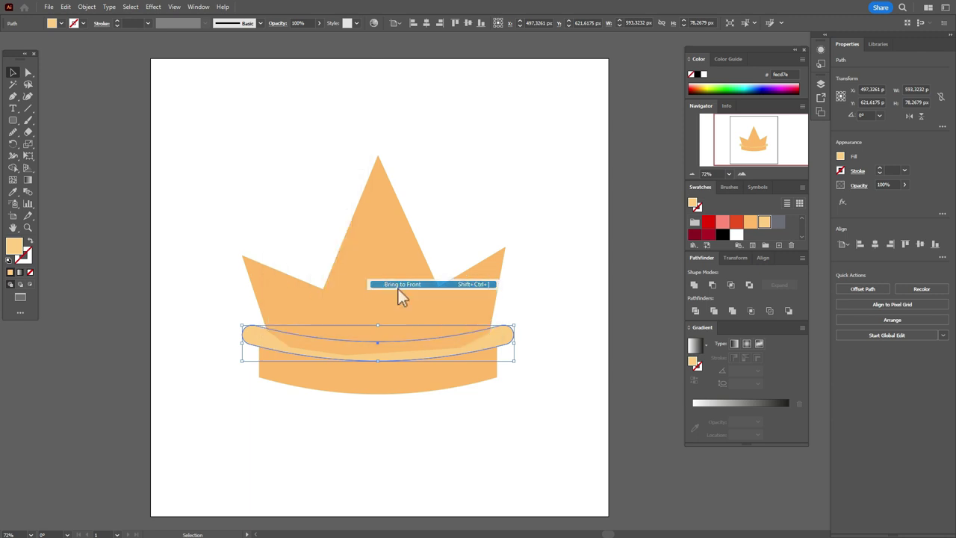
- Round all corners of the three-pointed crown shape to a radius of about 25 px and deselect it
left_click(629, 295)
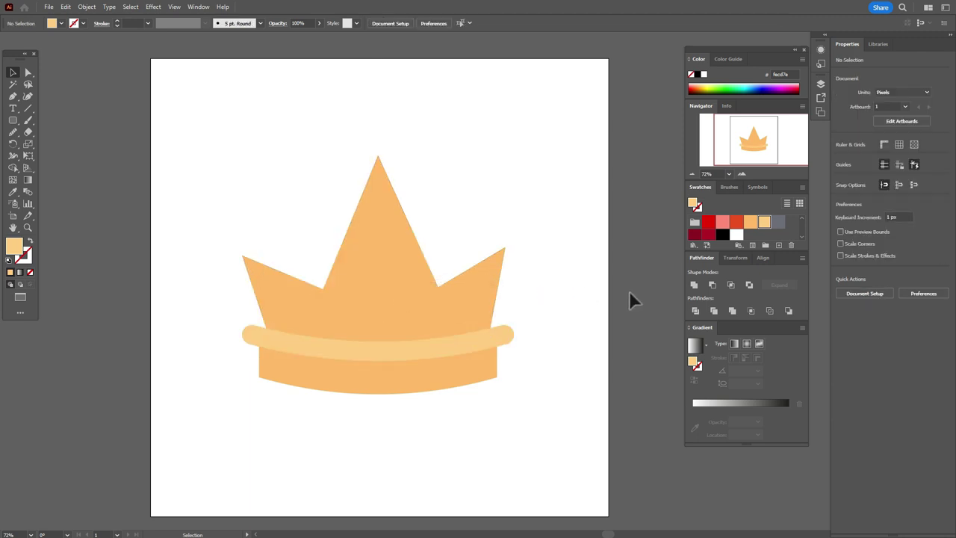
left_click(28, 73)
left_click(388, 286)
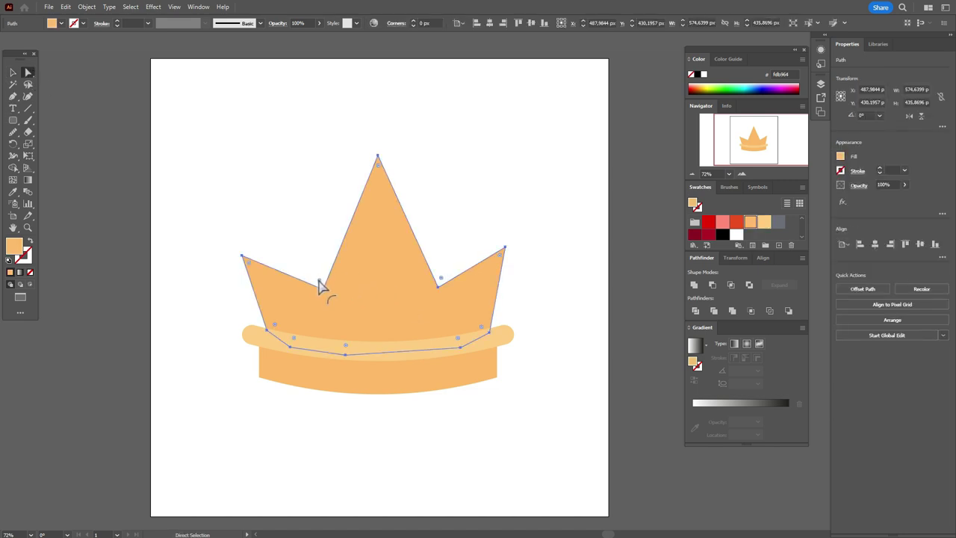
left_click_drag(318, 279, 318, 277)
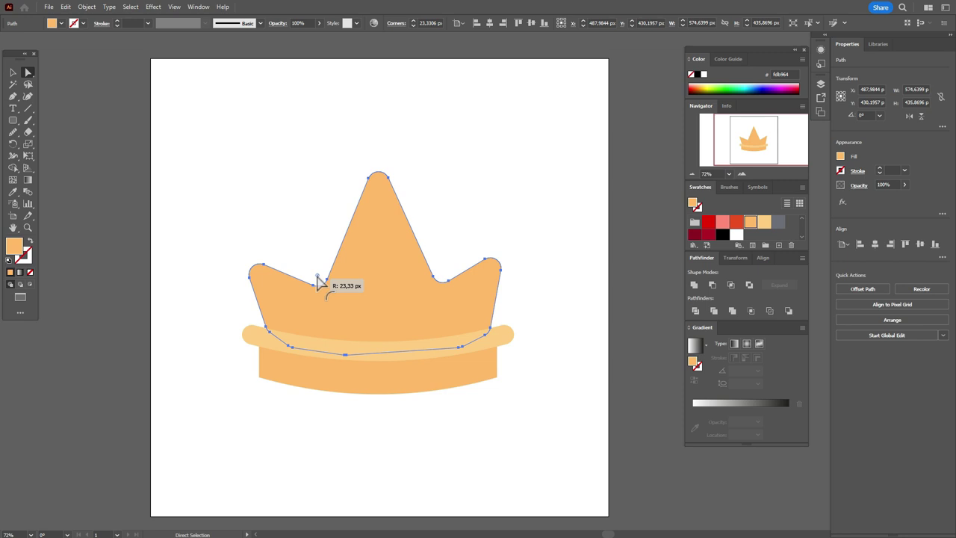
left_click_drag(318, 278, 312, 280)
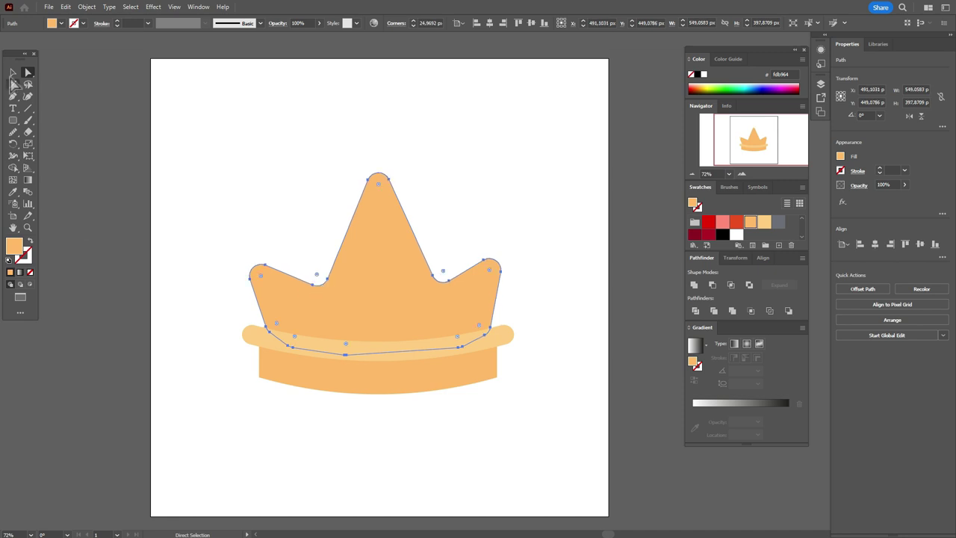
left_click(13, 73)
left_click(75, 183)
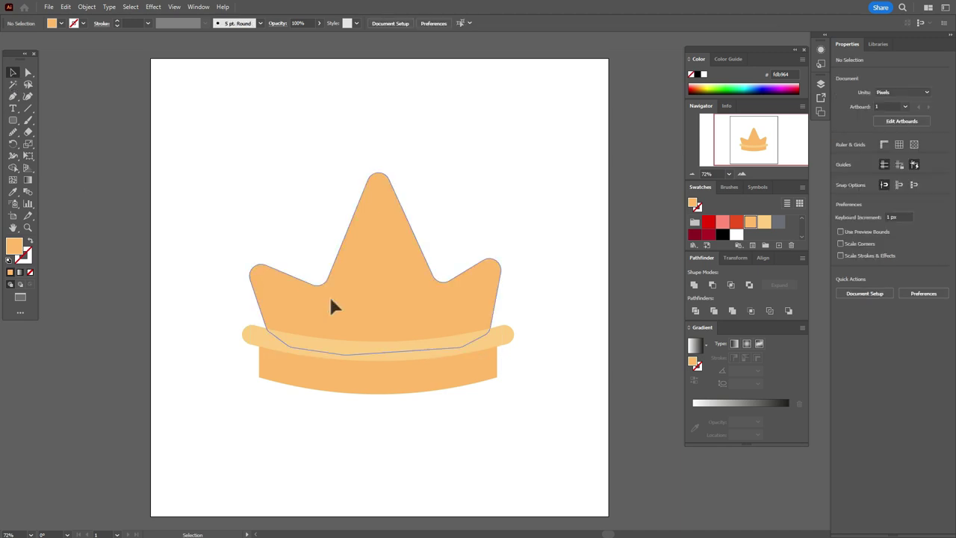
- Enlarge the crown shape proportionally from its centre to about 577 by 418 px
left_click(381, 318)
left_click_drag(377, 172, 368, 165)
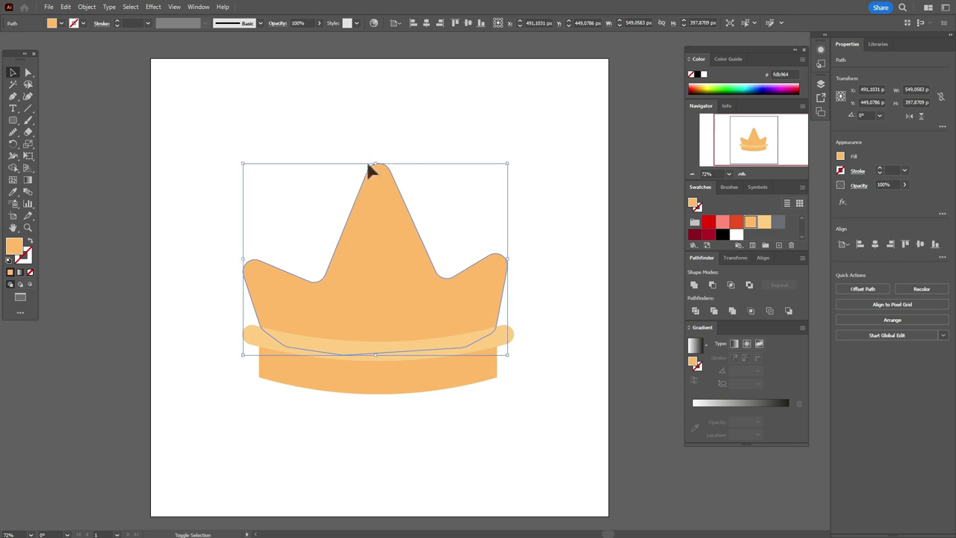
left_click(635, 271)
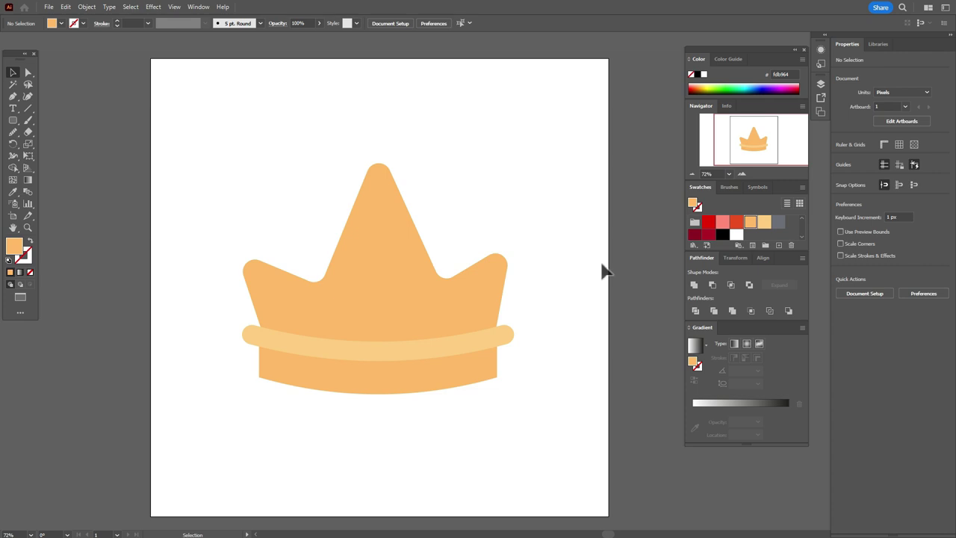
- Bend the inner edges of the crown's left and right spikes slightly outward with the Curvature tool
left_click(389, 298)
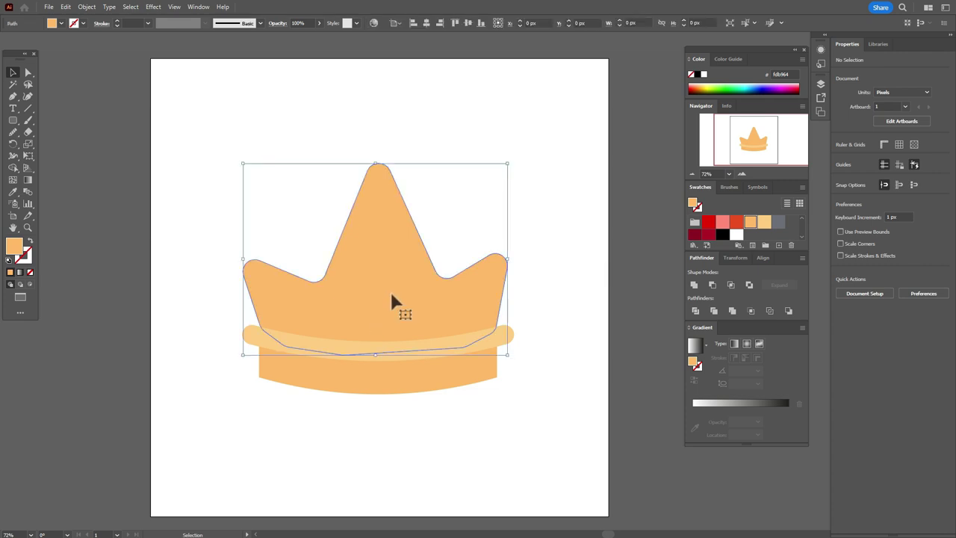
left_click(28, 96)
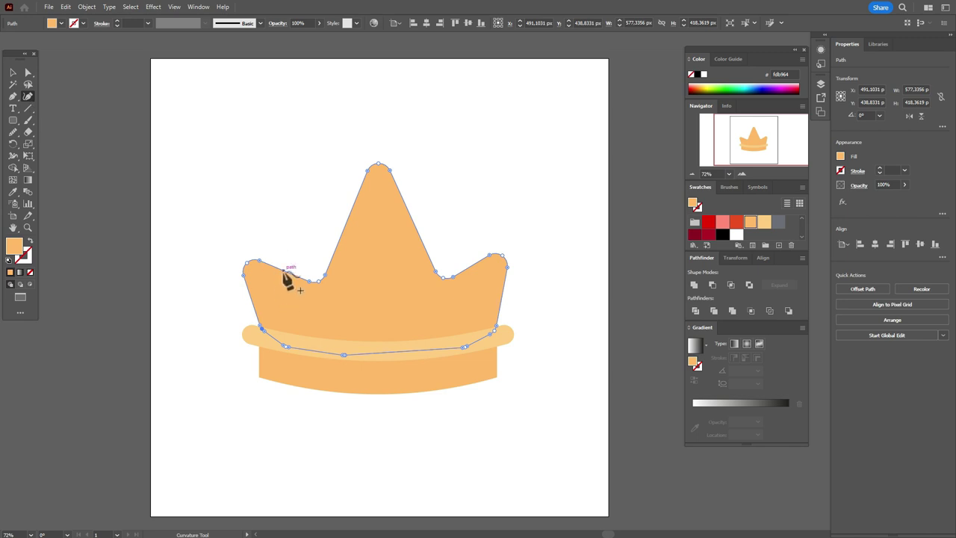
left_click_drag(283, 274, 285, 268)
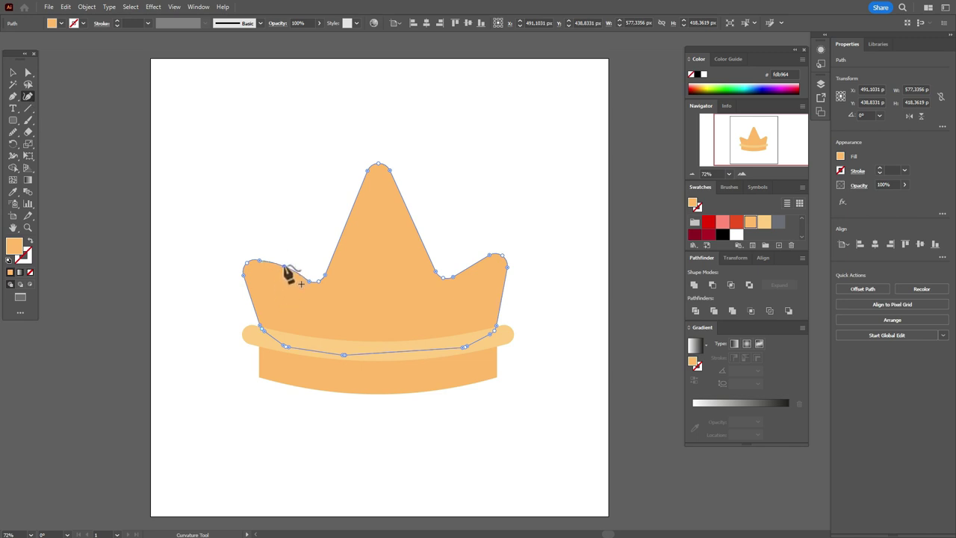
left_click(464, 262)
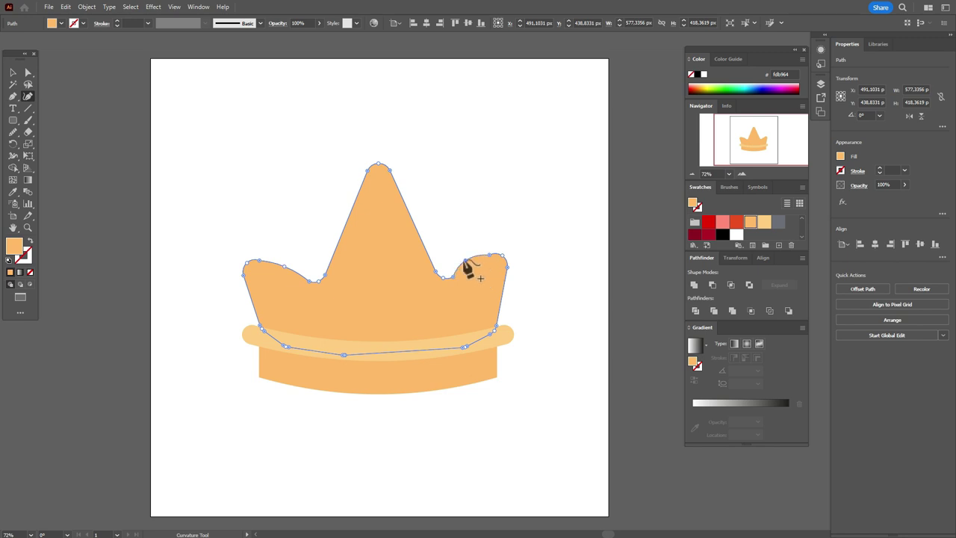
left_click_drag(468, 265, 470, 262)
- Curve both sides of the crown's central spike outward with the Curvature tool and deselect the shape
left_click(415, 220)
left_click(345, 226)
left_click_drag(344, 226, 337, 223)
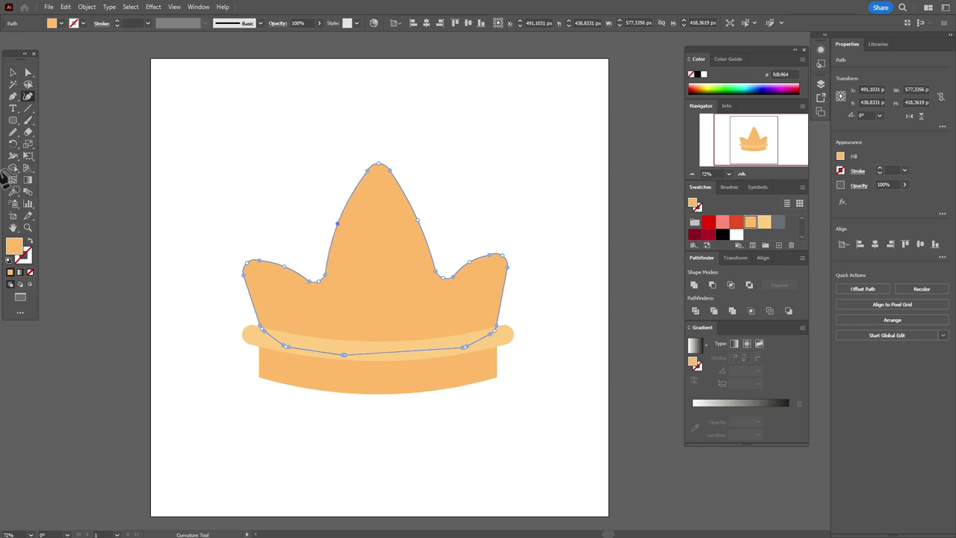
left_click(13, 72)
left_click(84, 101)
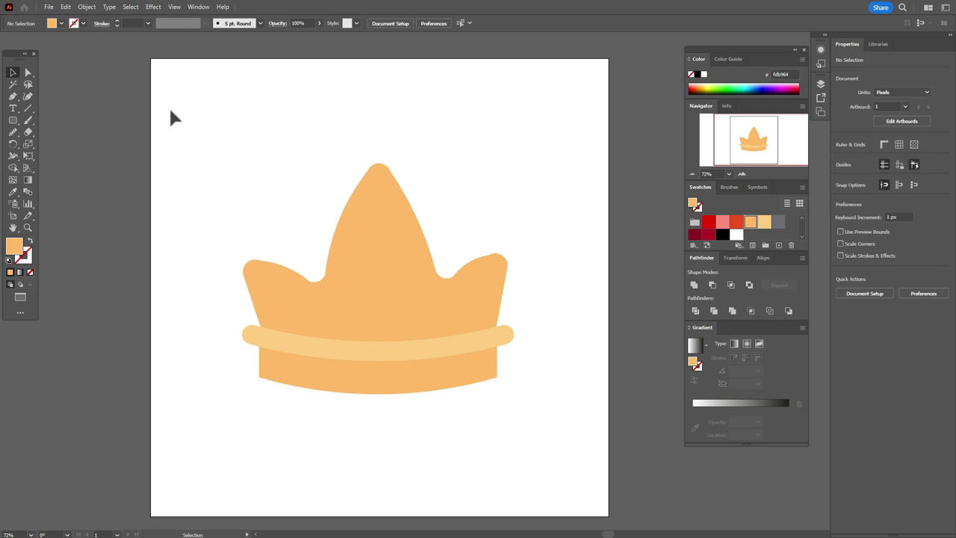
- Soften the tips of the crown's three spikes with the Smooth tool
left_click(356, 249)
left_click(13, 133)
mouse_move(365, 173)
left_mouse_down()
mouse_move(349, 191)
mouse_move(385, 166)
mouse_move(404, 184)
mouse_move(395, 178)
mouse_move(405, 200)
left_mouse_up()
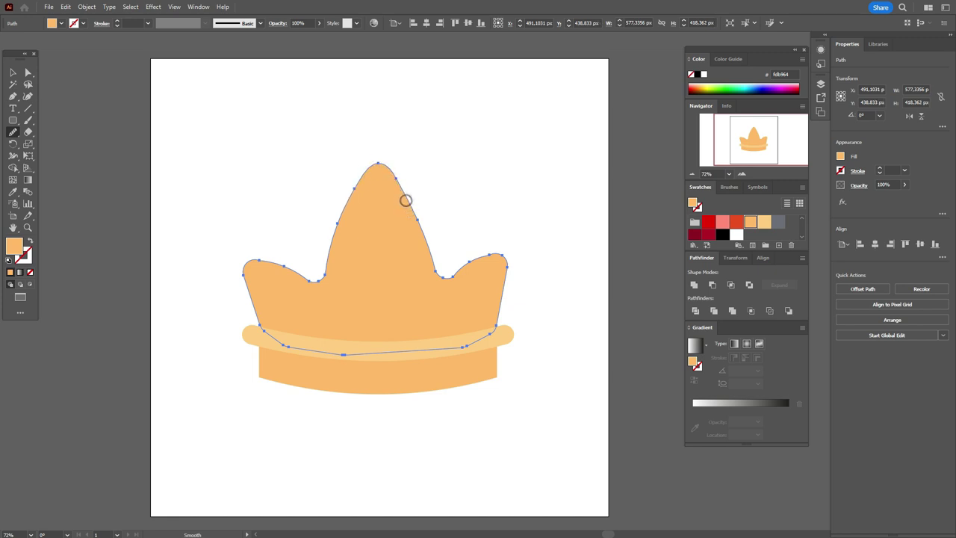
mouse_move(485, 256)
left_mouse_down()
mouse_move(465, 267)
mouse_move(489, 254)
left_mouse_up()
mouse_move(258, 260)
left_mouse_down()
mouse_move(300, 280)
mouse_move(225, 254)
left_mouse_up()
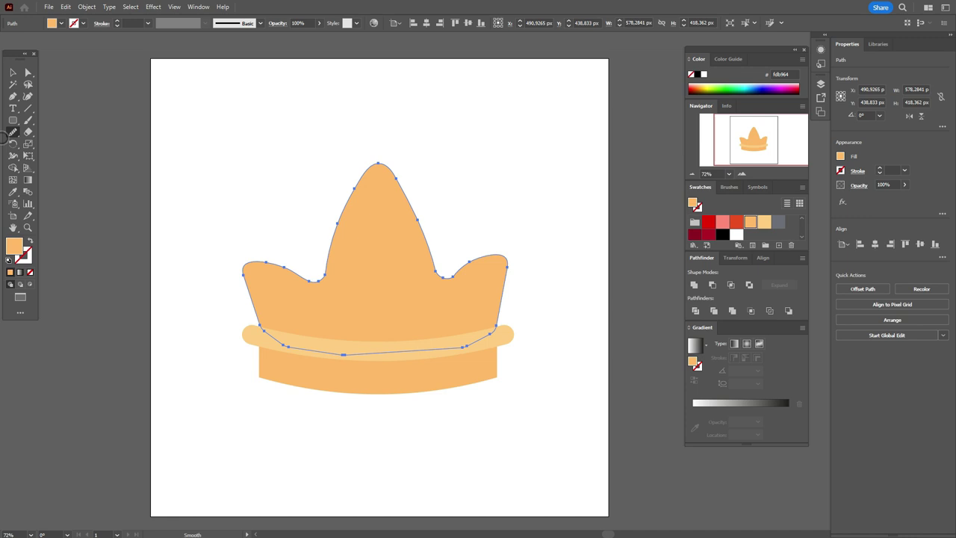
left_click(13, 72)
left_click(582, 302)
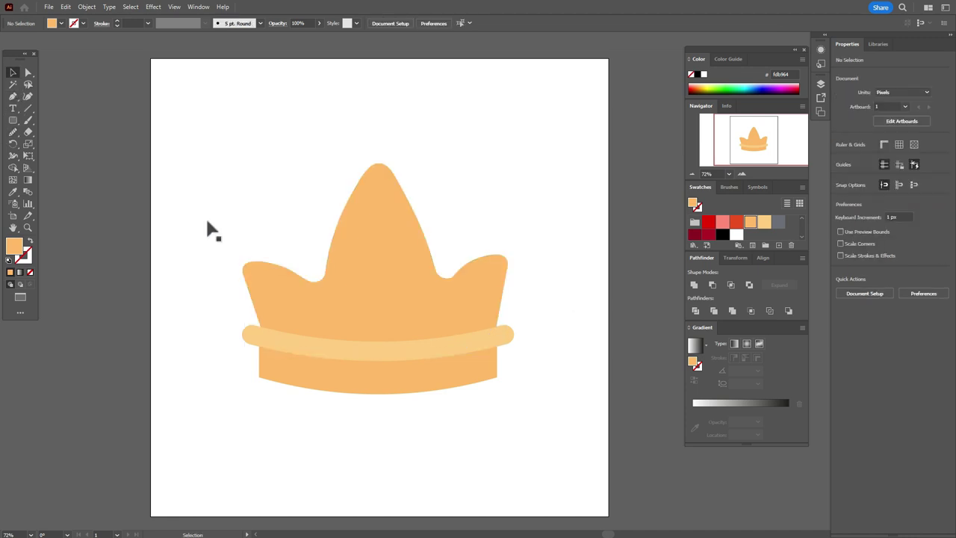
- Nudge the anchor points at the crown shape's lower left and right corners slightly inward
left_click(28, 73)
left_click(276, 334)
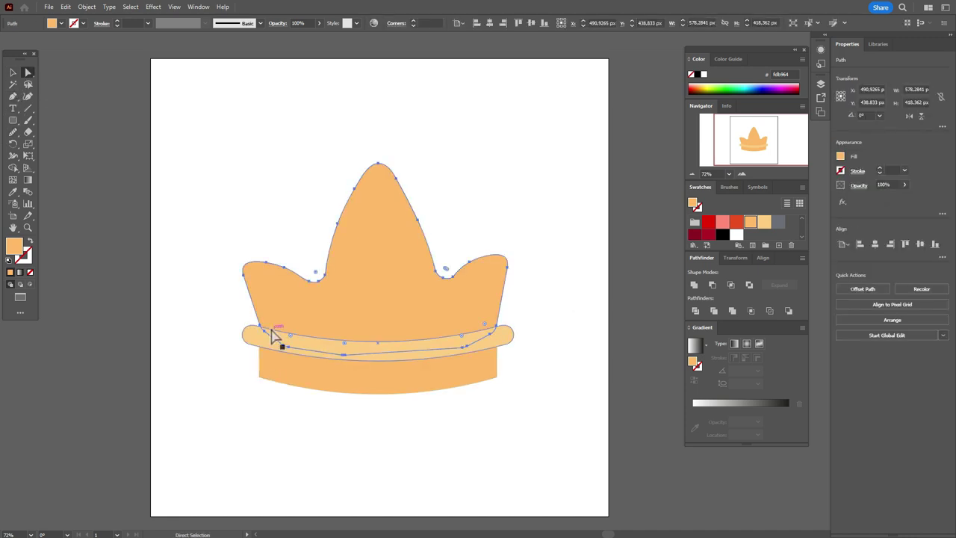
left_click_drag(263, 336, 257, 330)
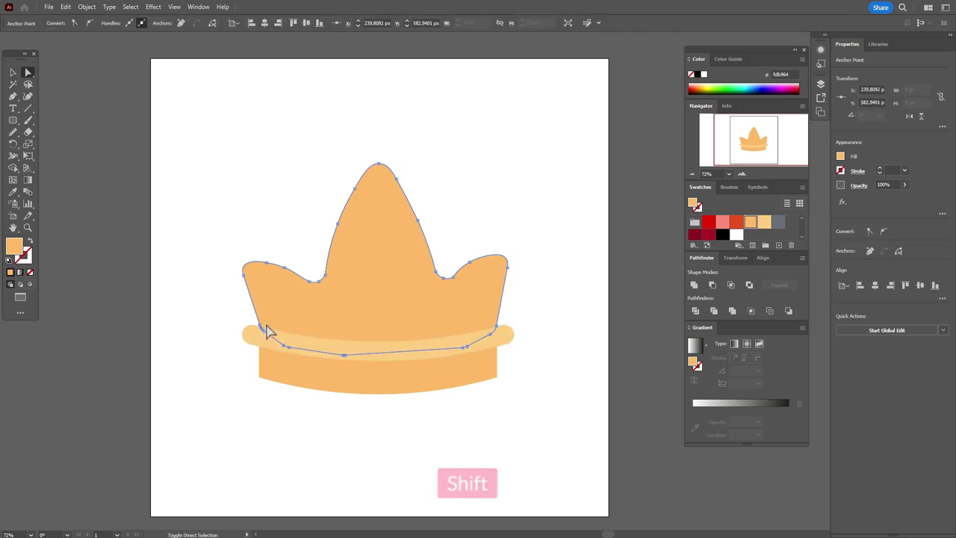
left_click(355, 338)
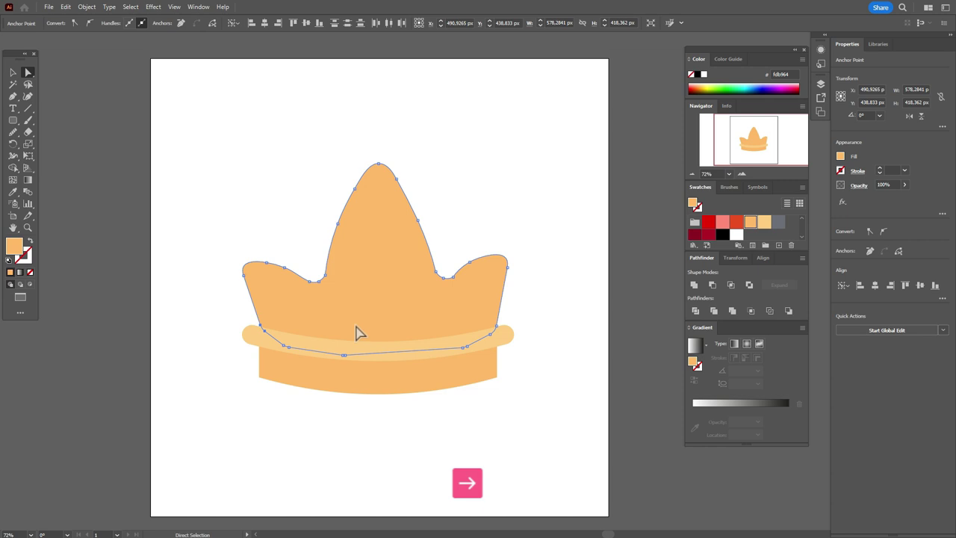
left_click(496, 330, "shift")
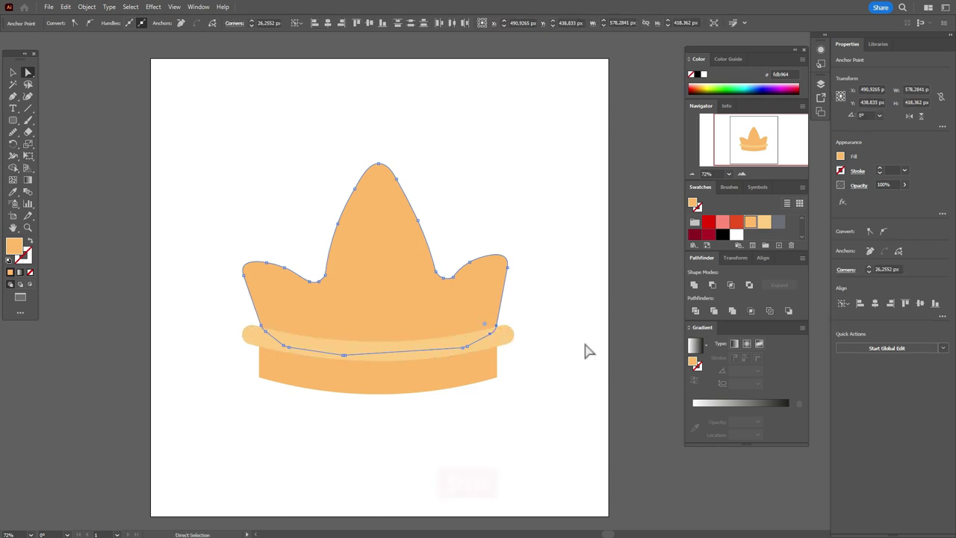
key("Left")
left_click(650, 338)
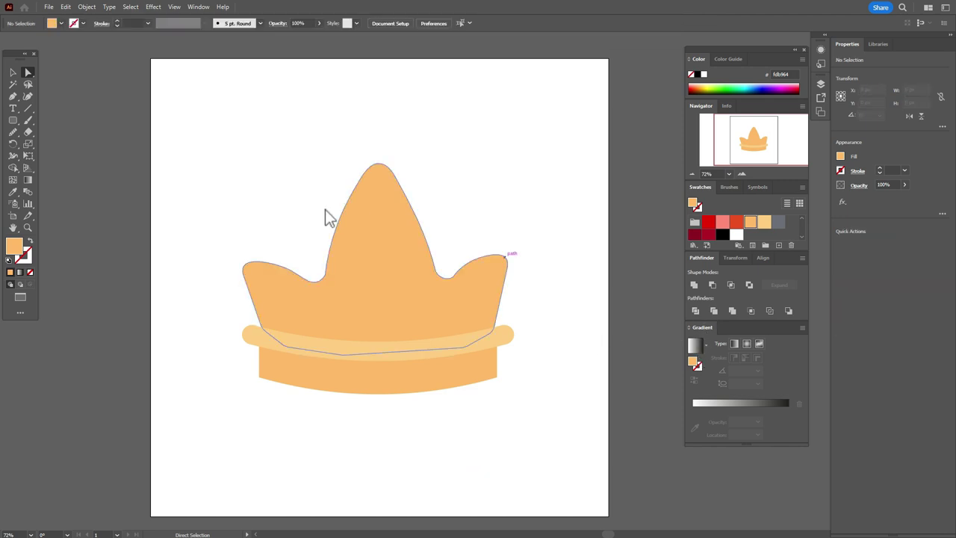
- Fill the lower band with a linear gradient running from coral through orange fdb964 to light orange fecd7e
left_click(14, 73)
left_click(407, 385)
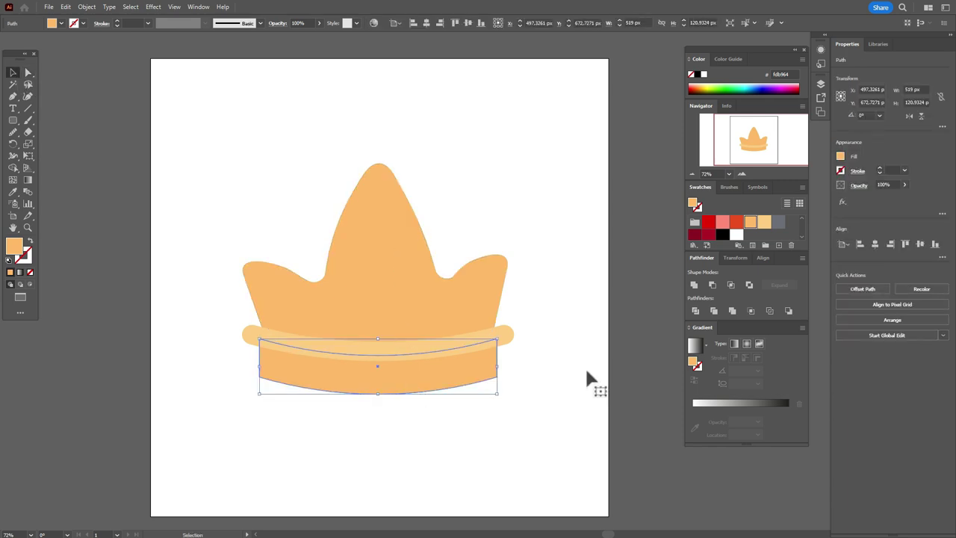
left_click(694, 348)
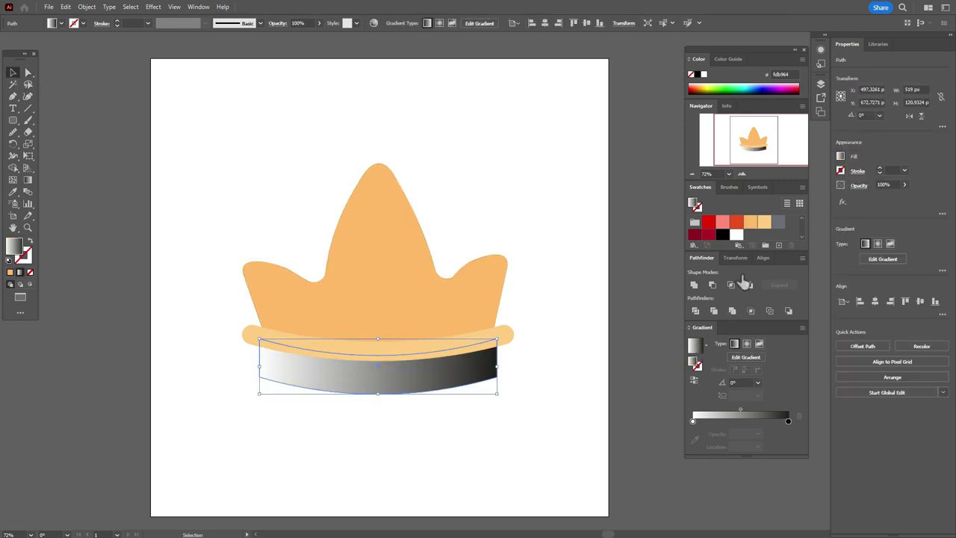
left_click_drag(721, 222, 694, 423)
left_click_drag(754, 226, 741, 421)
left_click_drag(764, 219, 790, 422)
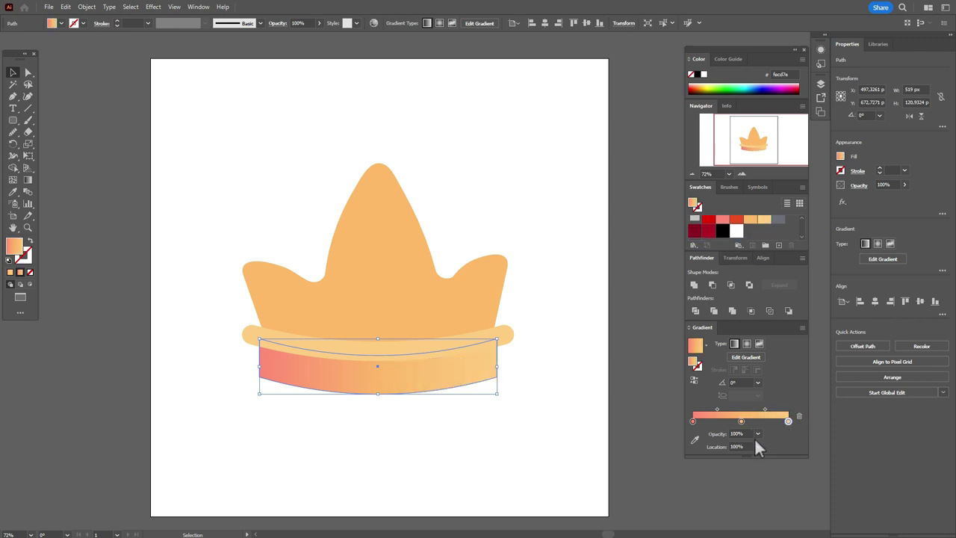
- Copy the lower band's gradient fill to the light orange curved band with the Eyedropper
left_click(384, 356)
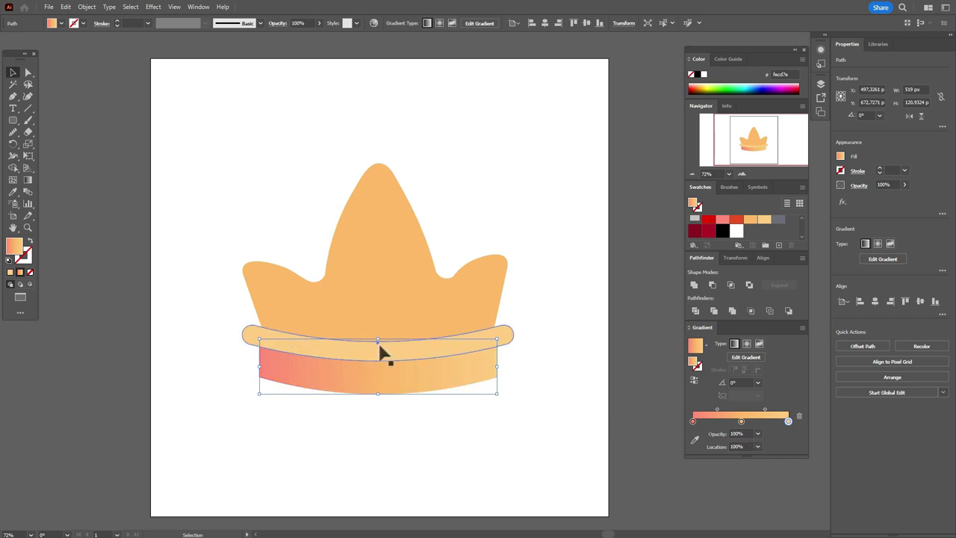
left_click(12, 191)
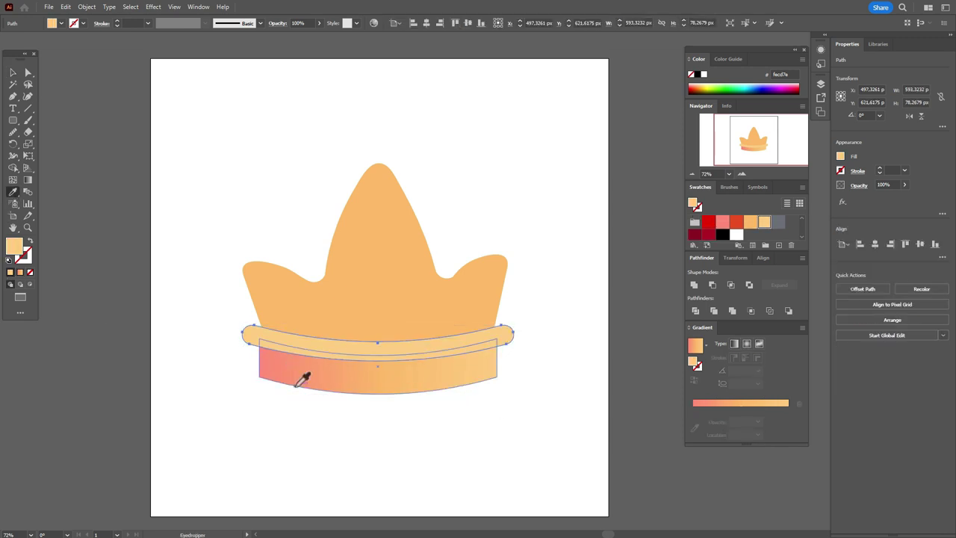
left_click(303, 375)
left_click(12, 72)
- Copy the lower band's gradient fill to the three-pointed crown shape with the Eyedropper and deselect it
left_click(420, 260)
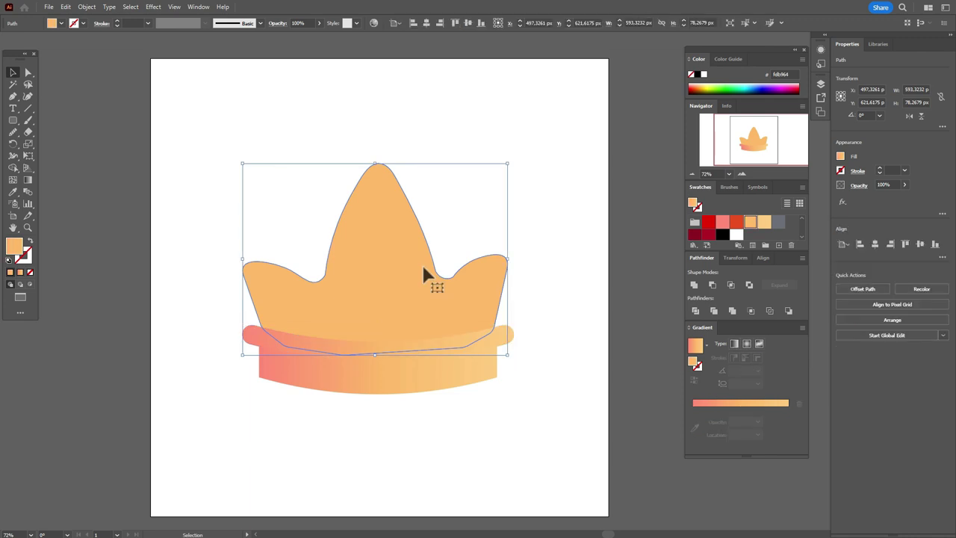
left_click(13, 191)
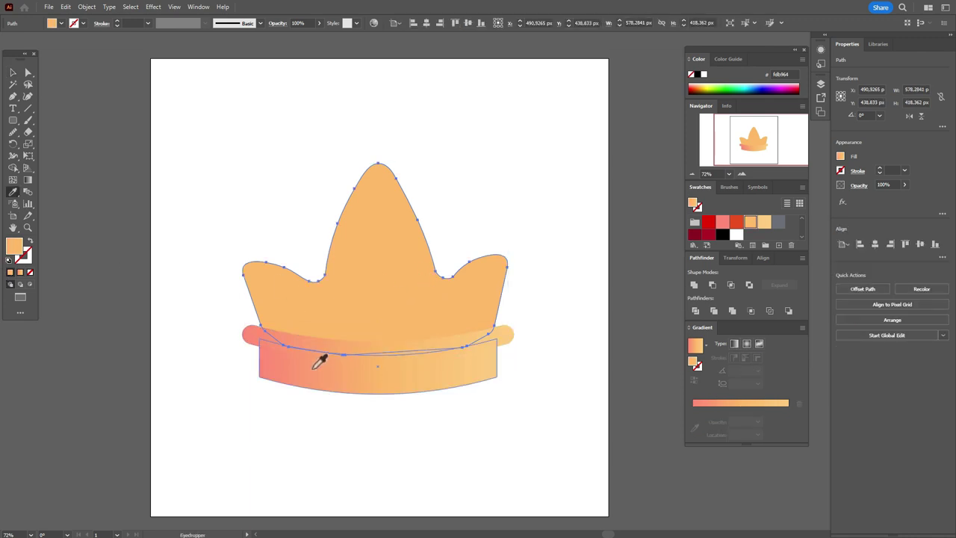
left_click(314, 363)
left_click(13, 73)
left_click(89, 120)
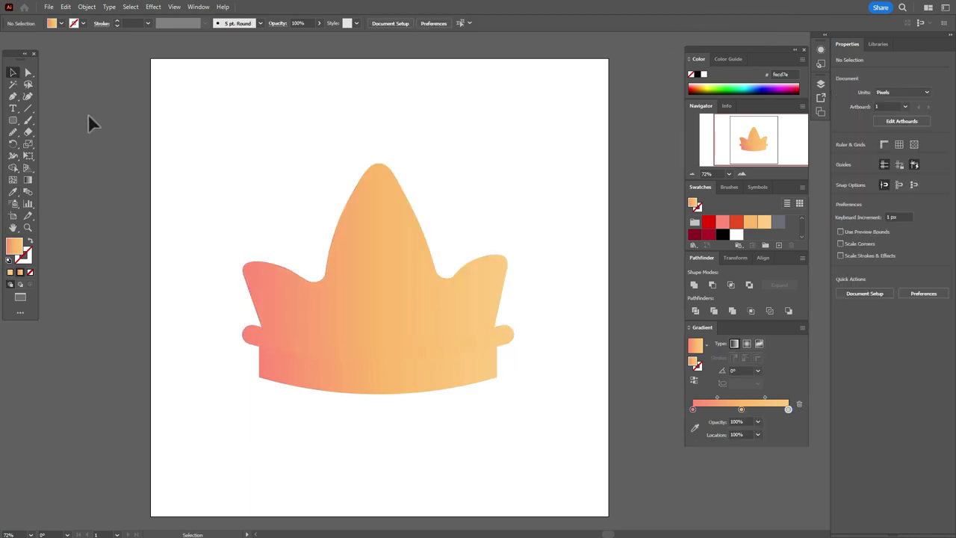
- Move the coral gradient stop to about 19% on the lower band, the curved band and the crown shape
left_click(463, 387)
left_click_drag(693, 422, 707, 423)
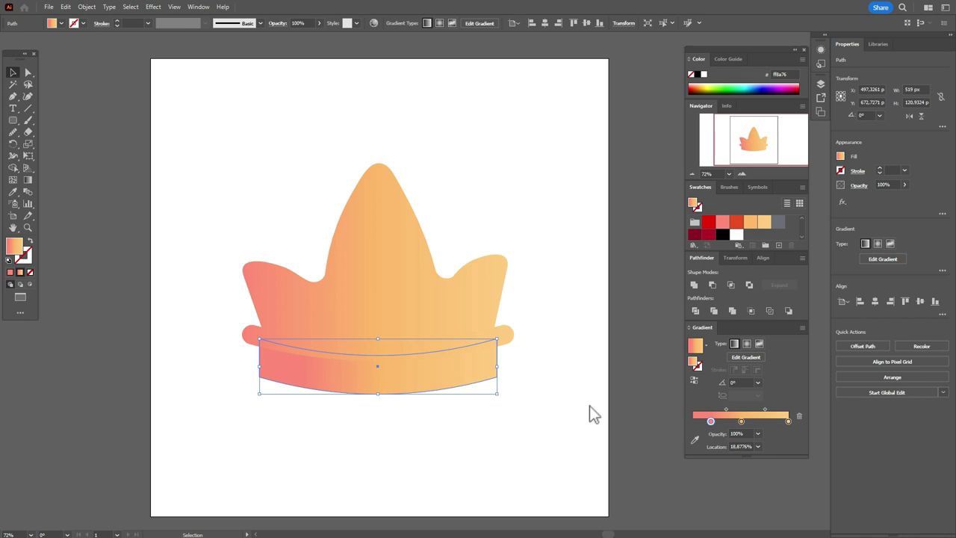
left_click(440, 347)
left_click_drag(693, 422, 711, 423)
left_click(427, 331)
left_click(634, 383)
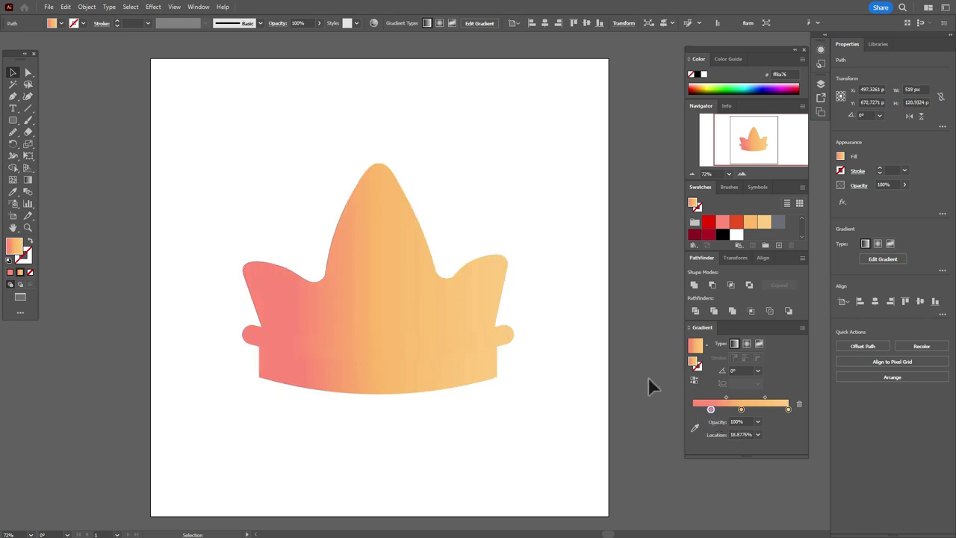
- Paste two copies of the lower band in place in front of the original
left_click(387, 386)
key("ctrl+c")
key("ctrl+f")
key("ctrl+c")
key("ctrl+f")
- Subtract the top band copy, shifted slightly up and right and rotated about -1.5°, from the copy beneath it
key("v")
left_click_drag(383, 381, 393, 382)
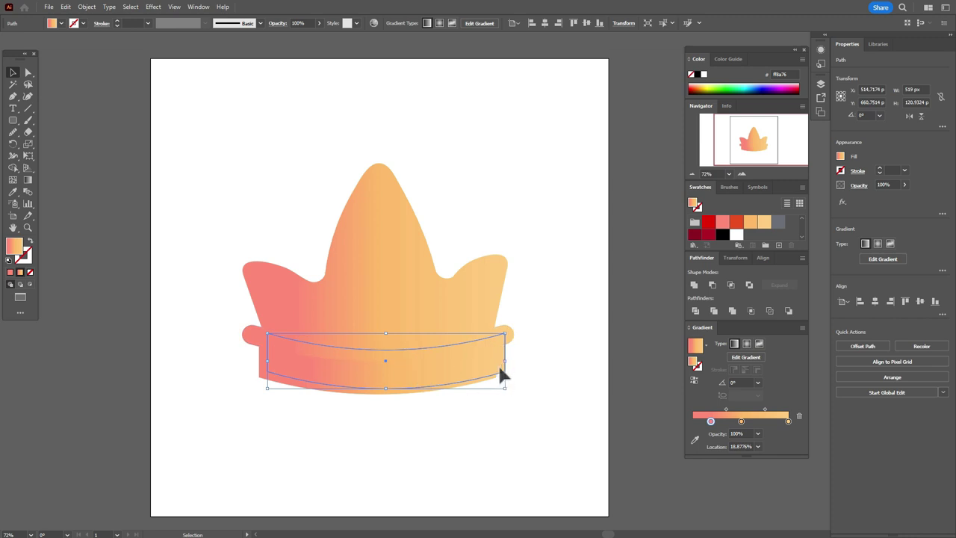
left_click_drag(507, 364, 508, 362)
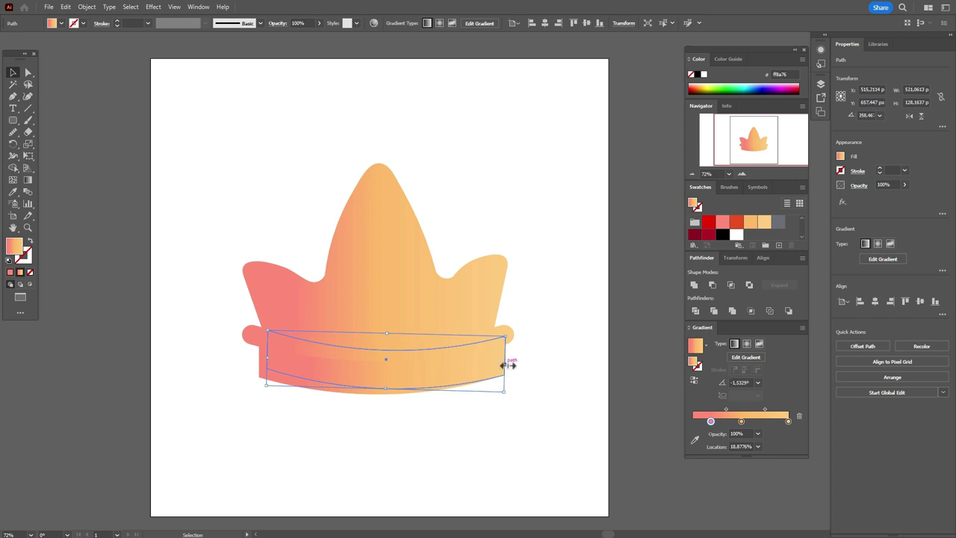
left_click(304, 391, "shift")
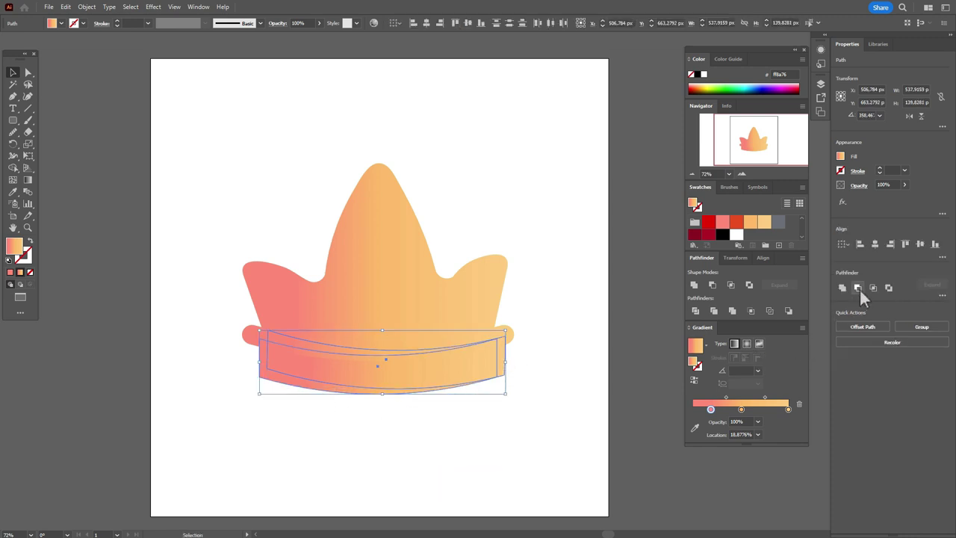
left_click(858, 287)
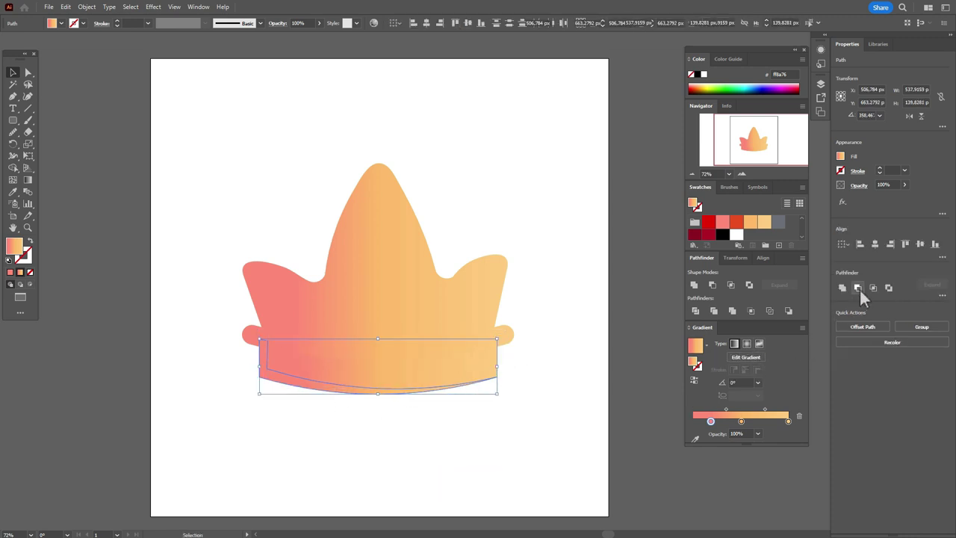
- Fill the subtracted shading shape on the lower band with red, set its blend mode to Color Burn and its opacity to 20%
left_click(708, 223)
left_click(859, 187)
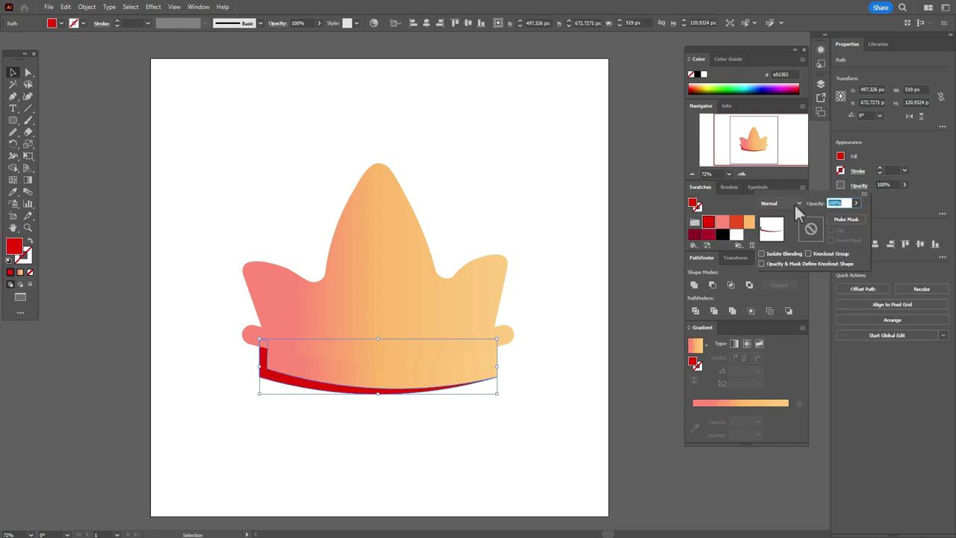
left_click(793, 203)
left_click(784, 250)
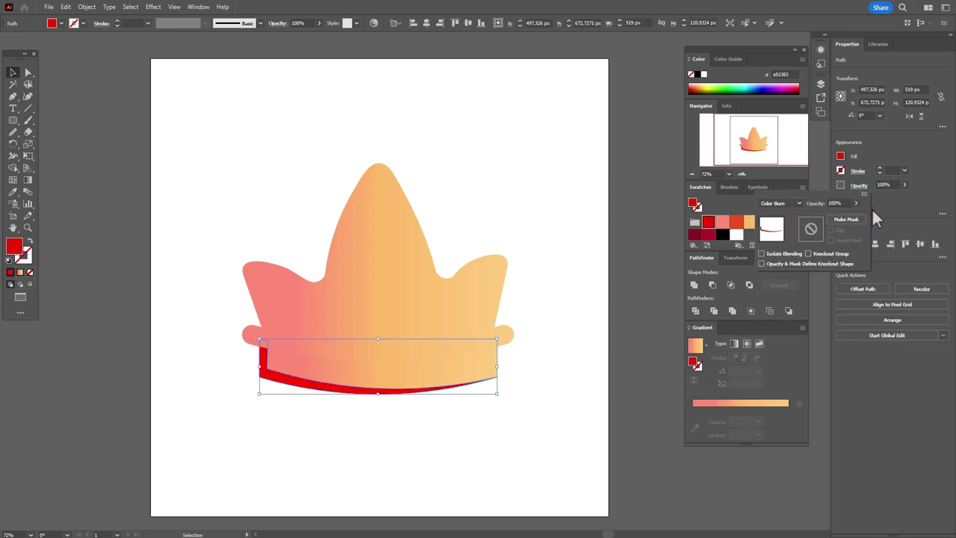
left_click(882, 188)
left_click(883, 184)
type("20")
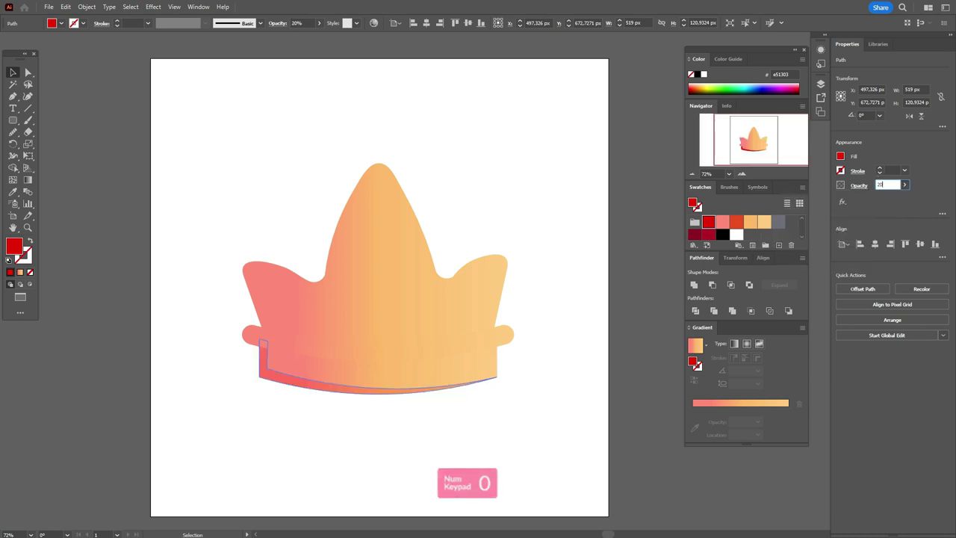
- Round the inner corner at the left end of the red shading shape and deselect it
left_click(28, 72)
left_click(85, 100)
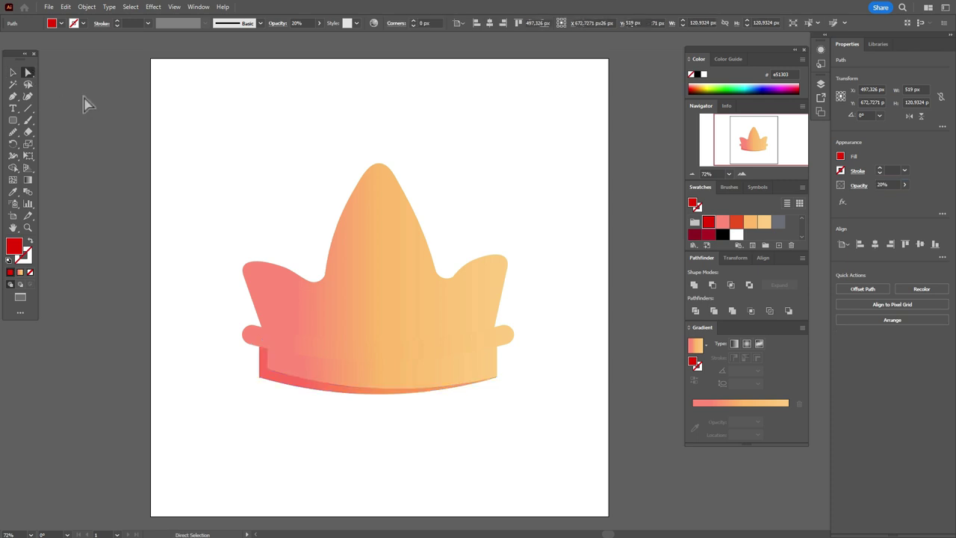
left_click(274, 377)
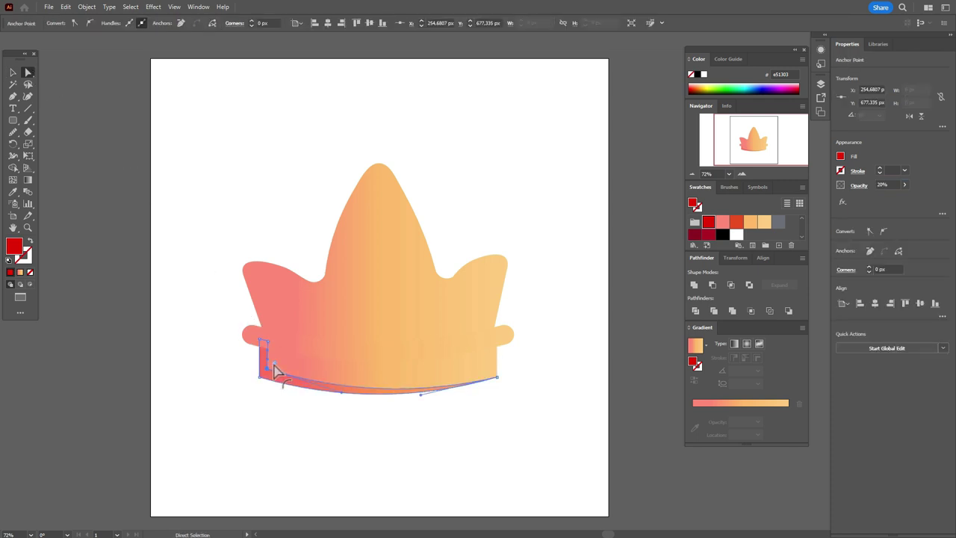
left_click(147, 351)
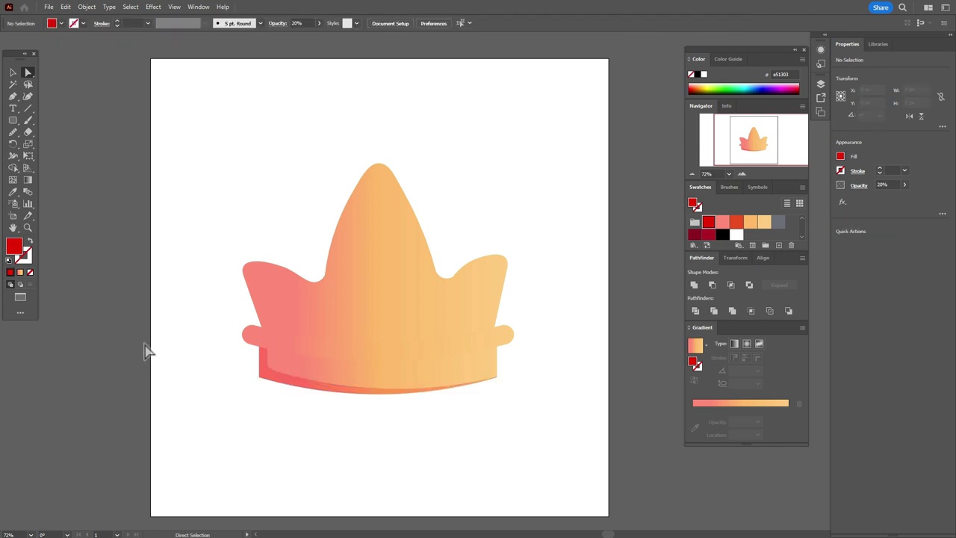
- Draw a closed, white four-sided shape with slanted sides over the right half of the lower band with the Pen tool
left_click(738, 235)
left_click(13, 97)
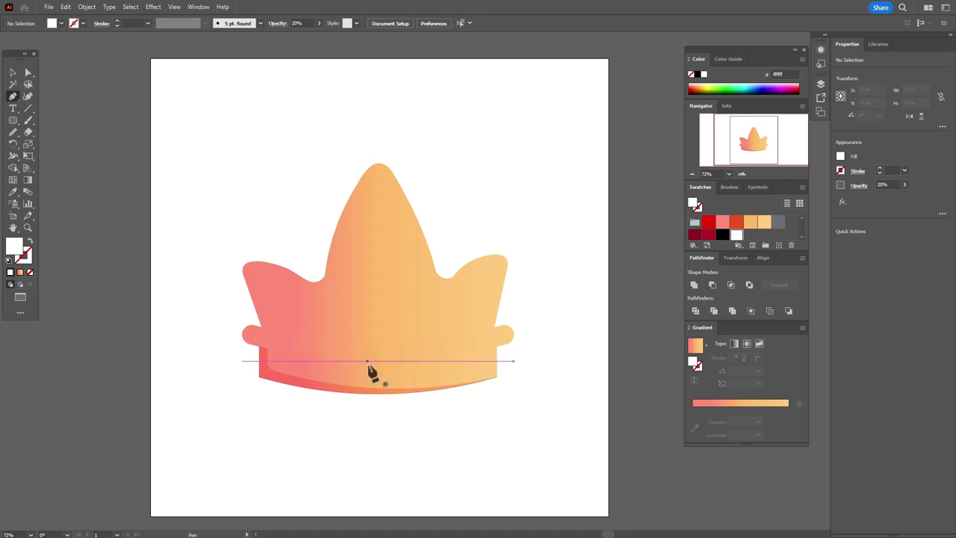
left_click_drag(361, 353, 395, 409)
left_click(394, 409)
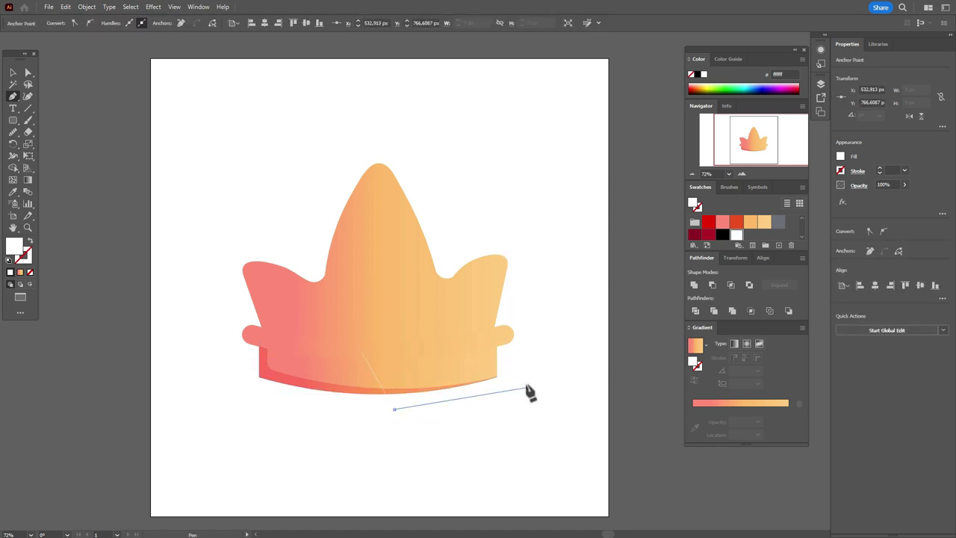
left_click(527, 387)
left_click(502, 332)
left_click(363, 353)
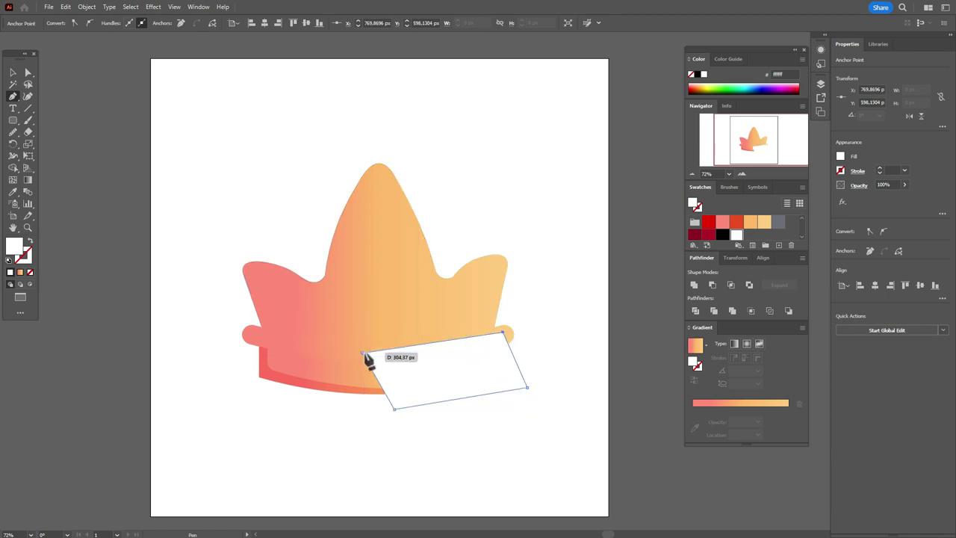
- Trim the white shape to the lower band's outline with the Shape Builder, leaving a piece about 291 × 121 px
left_click(12, 72)
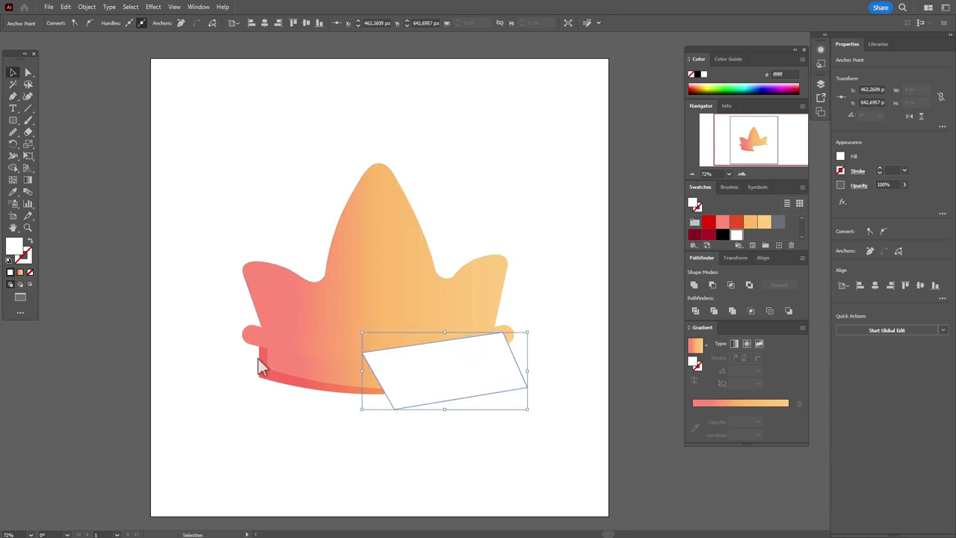
left_click(301, 363)
left_click(428, 378, "shift")
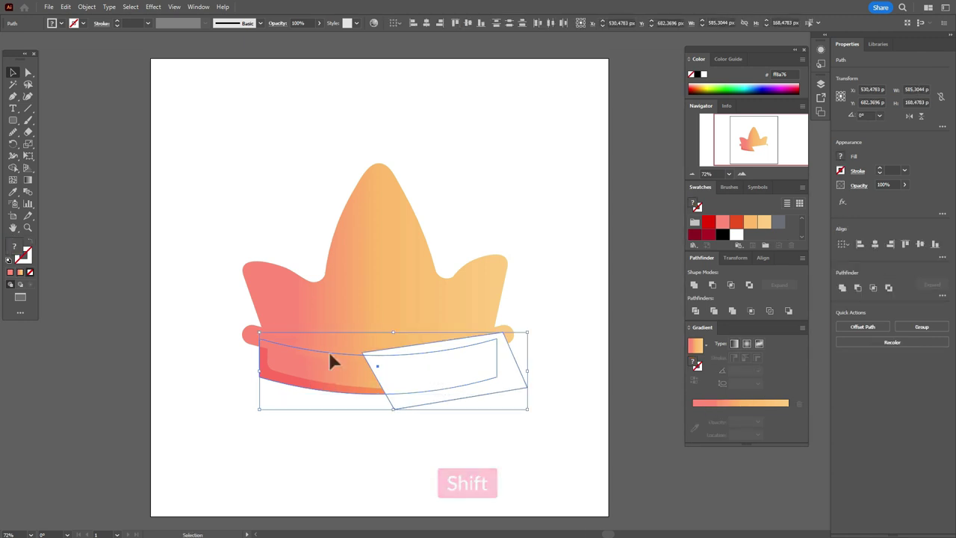
left_click(13, 168)
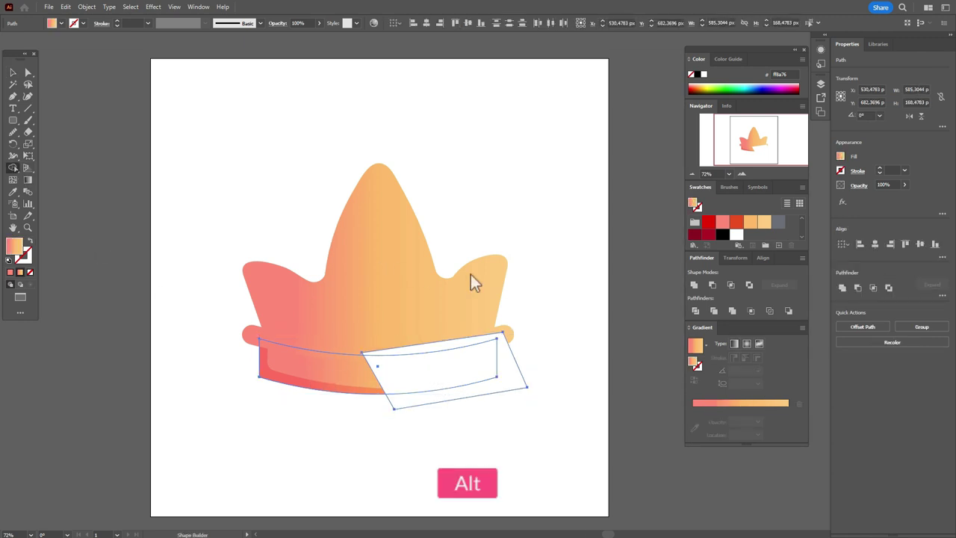
left_click(502, 381, "alt")
left_click(13, 73)
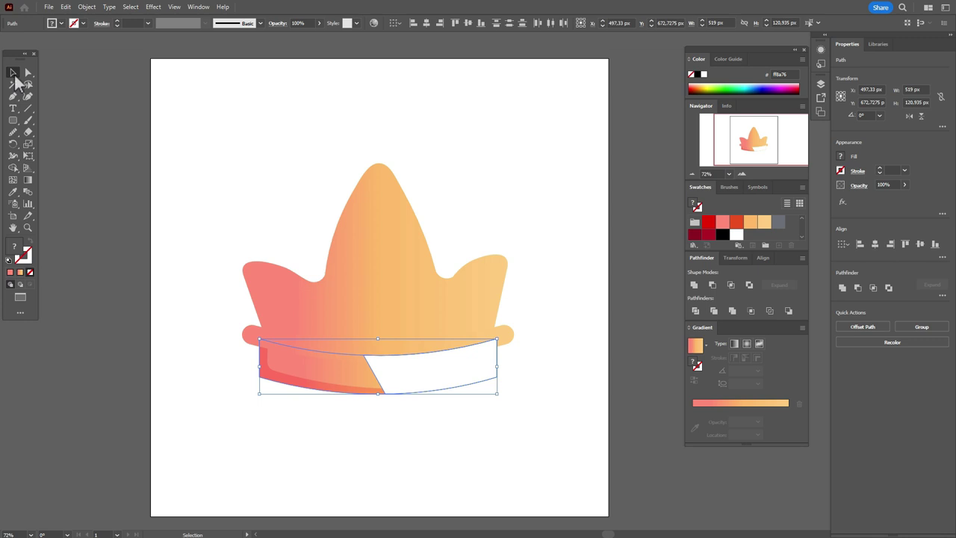
key("Delete")
- Set the trimmed white shape's blend mode to Soft Light and deselect it
left_click(464, 375)
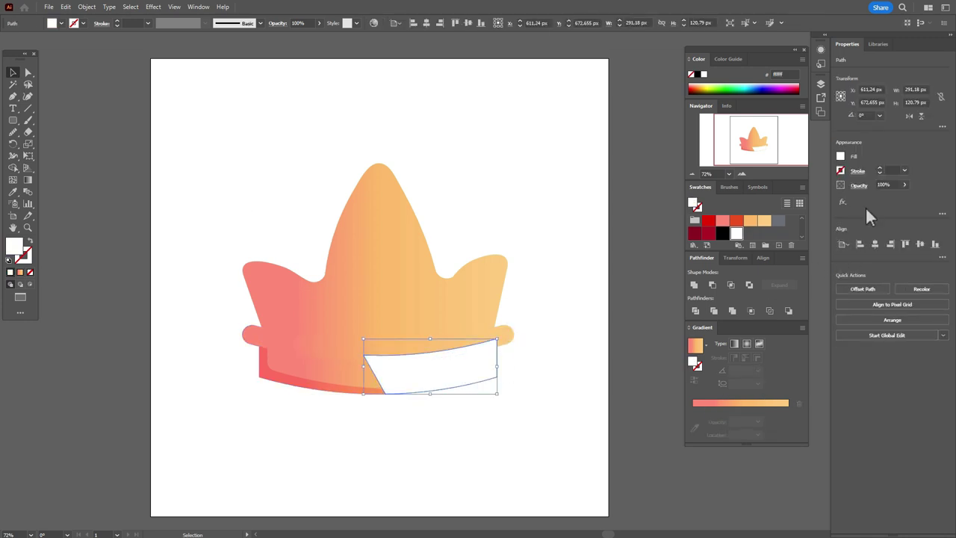
left_click(858, 186)
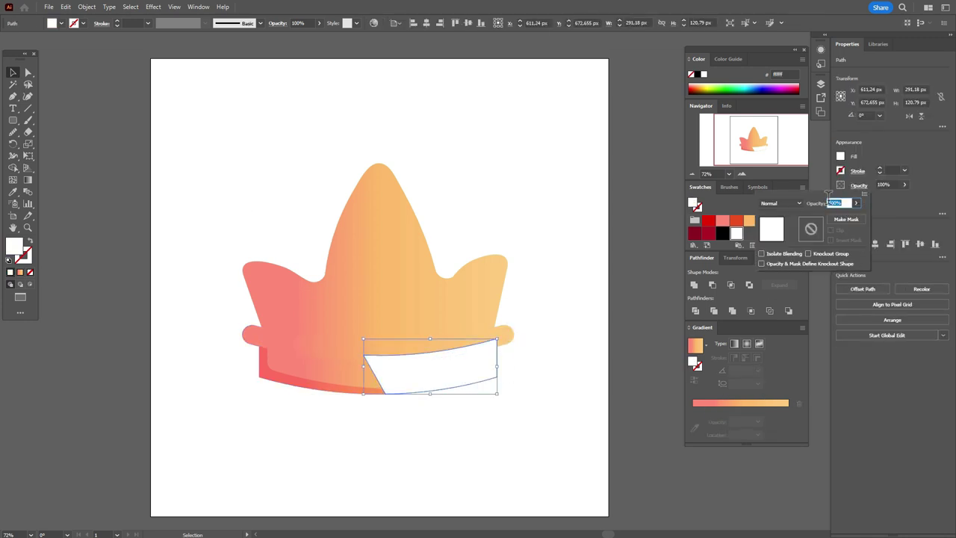
left_click(777, 203)
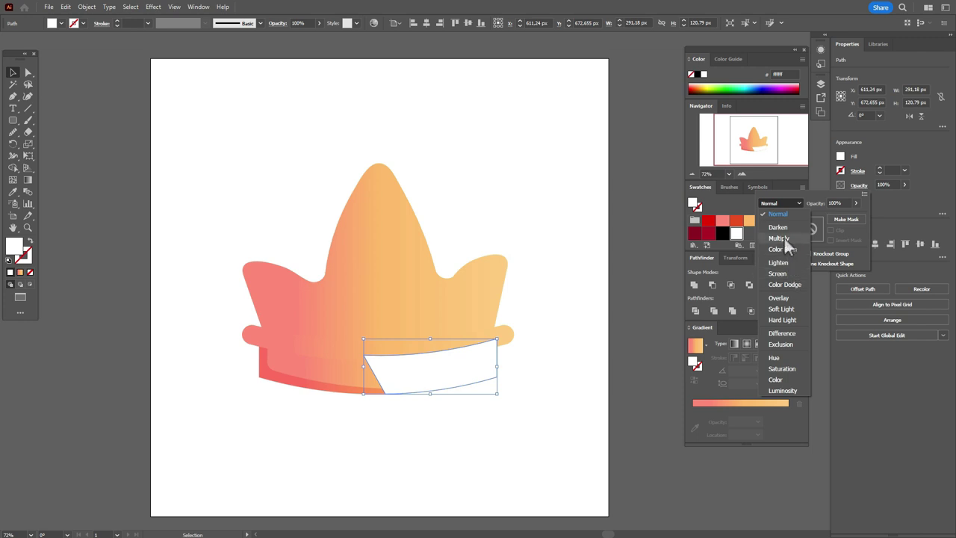
left_click(780, 308)
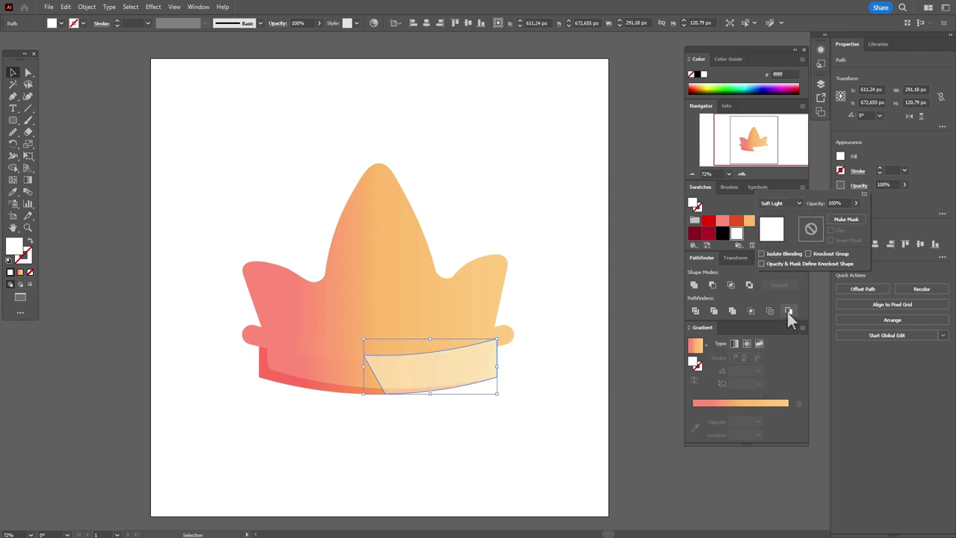
left_click(631, 366)
left_click(630, 366)
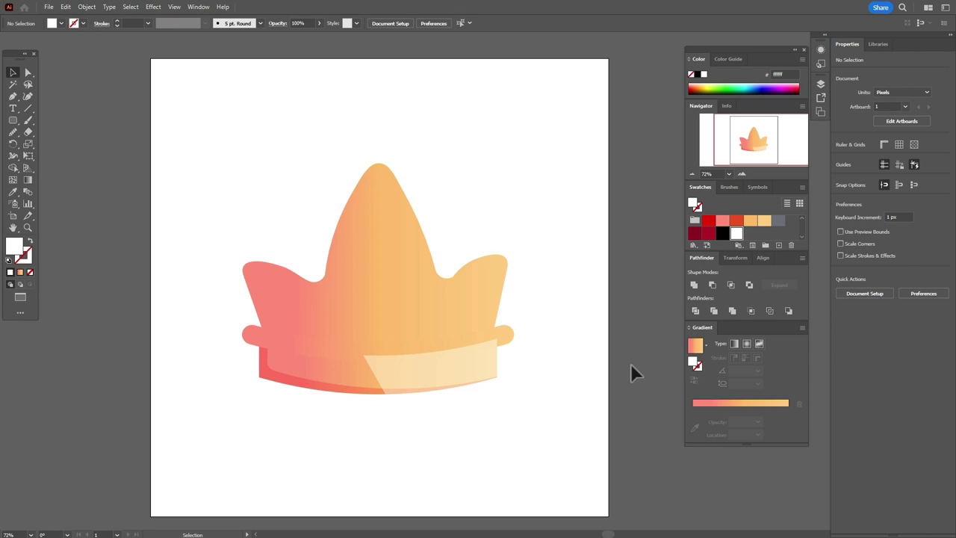
- Bring the curved band in front of the white highlight and the red shading
right_click(359, 346)
mouse_move(428, 294)
left_click(515, 297)
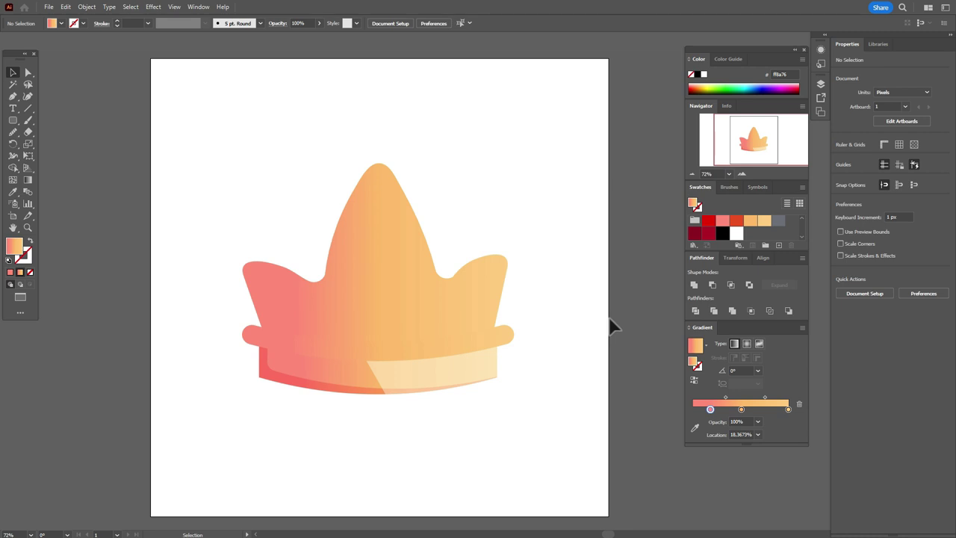
- Bend the slanted left edge of the soft white highlight outward into a curve with the Curvature tool
left_click(432, 362)
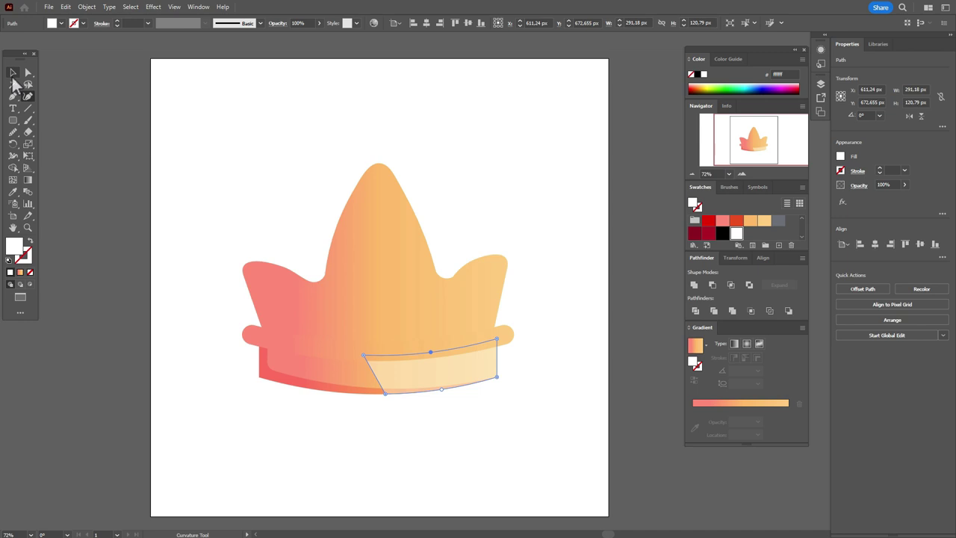
left_click(82, 96)
left_click(432, 374)
left_click(28, 95)
left_click(371, 377)
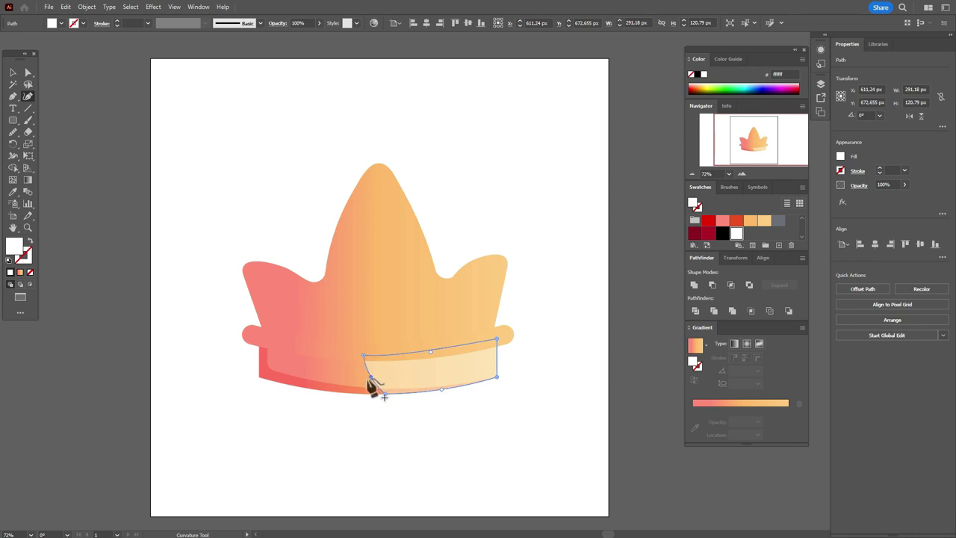
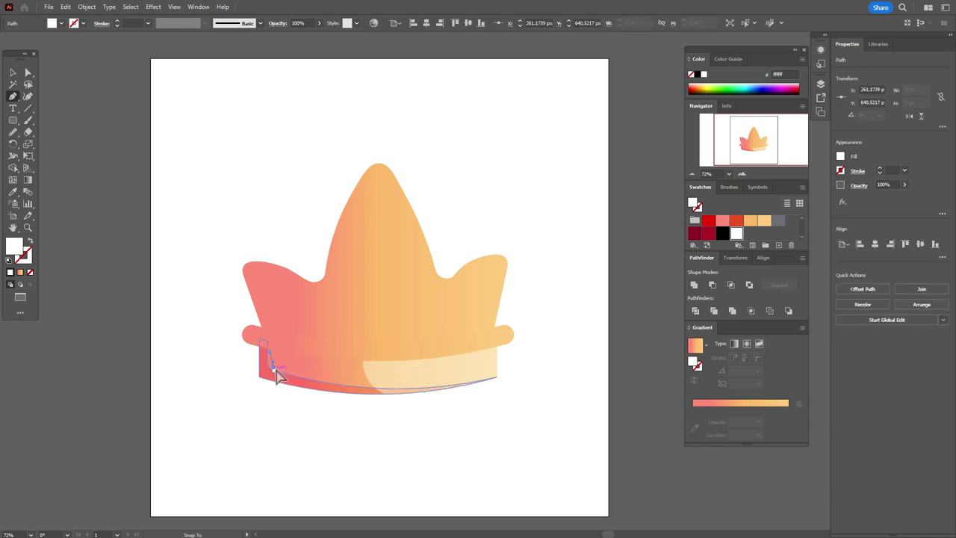
- Draw the lower edge of a white highlight with the Pen tool, following the red shading's rounded inner edge to the middle of the lower band
left_click(275, 368)
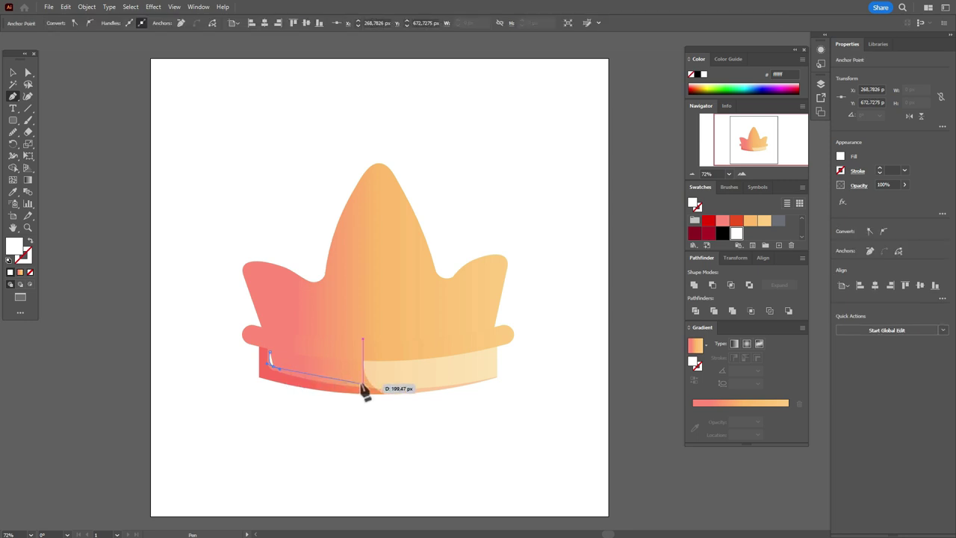
left_click_drag(368, 386, 379, 386)
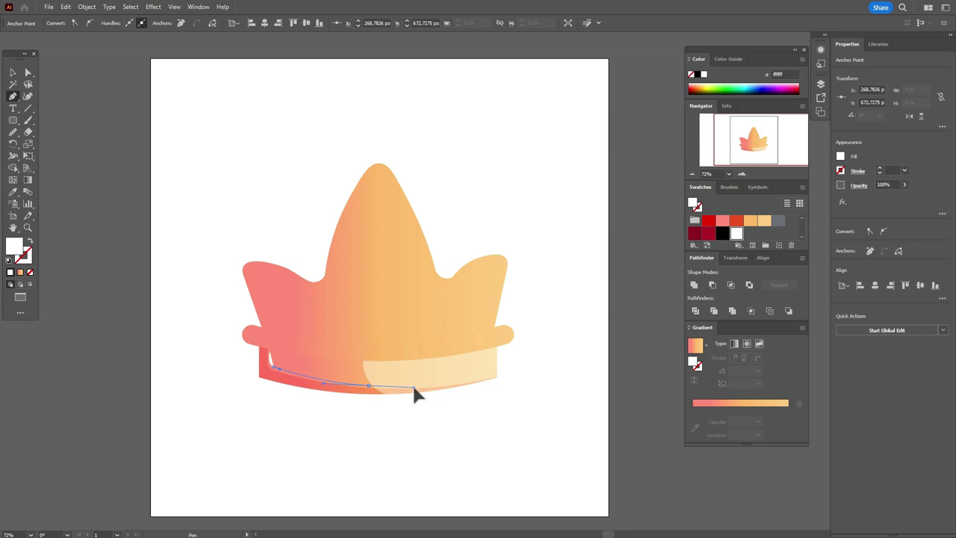
left_click(412, 386)
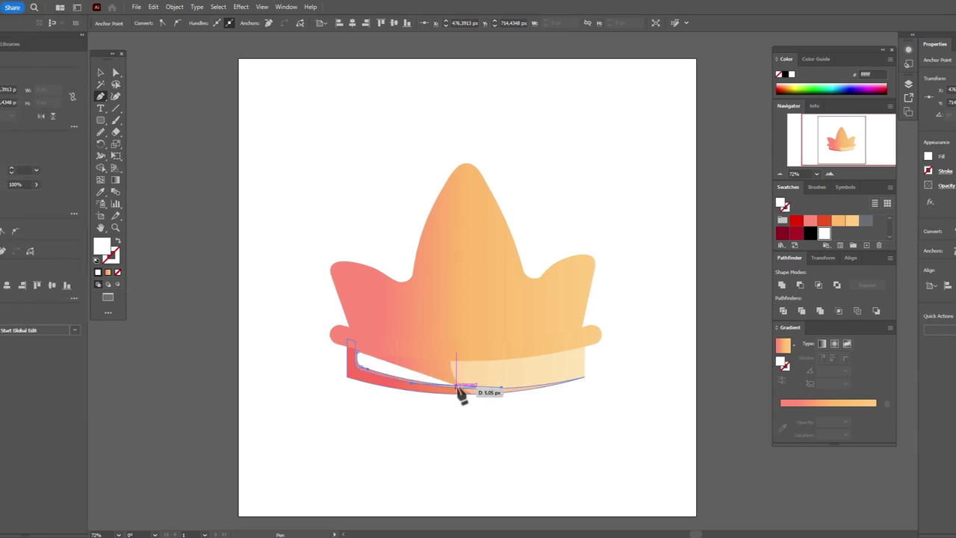
scroll(413, 385, "up", 4)
left_click(447, 333)
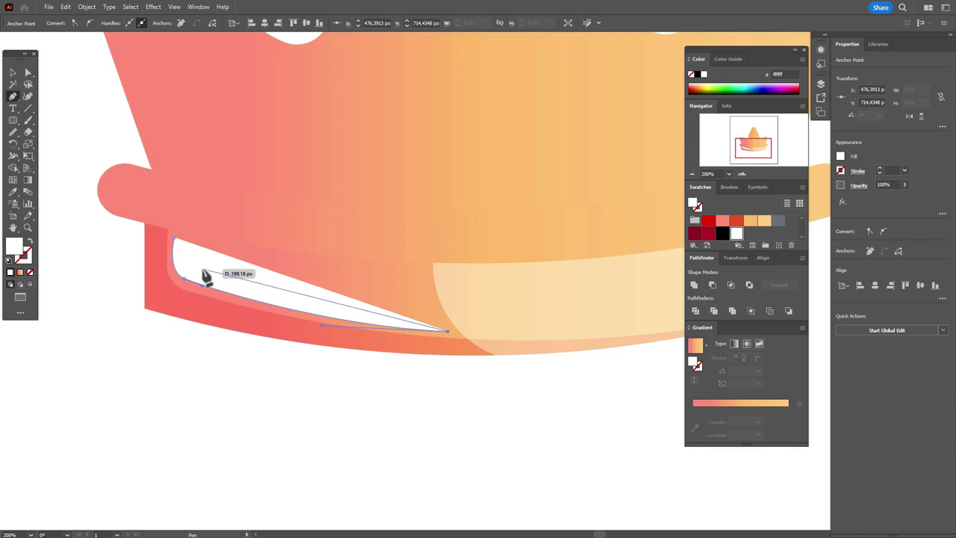
- Close the white highlight with a curved upper edge so it becomes a thin sliver tapering at both ends, and deselect it
left_click_drag(198, 272, 186, 247)
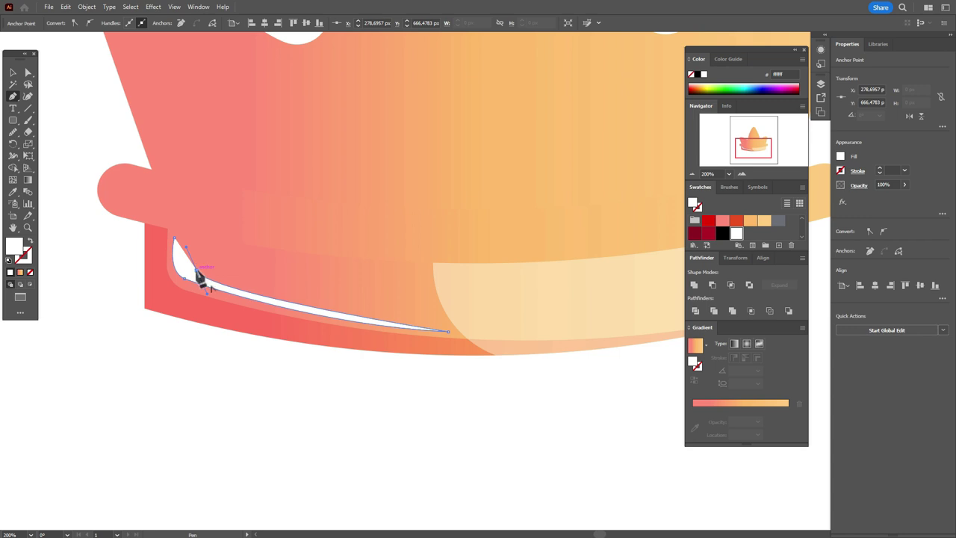
key("ctrl+z")
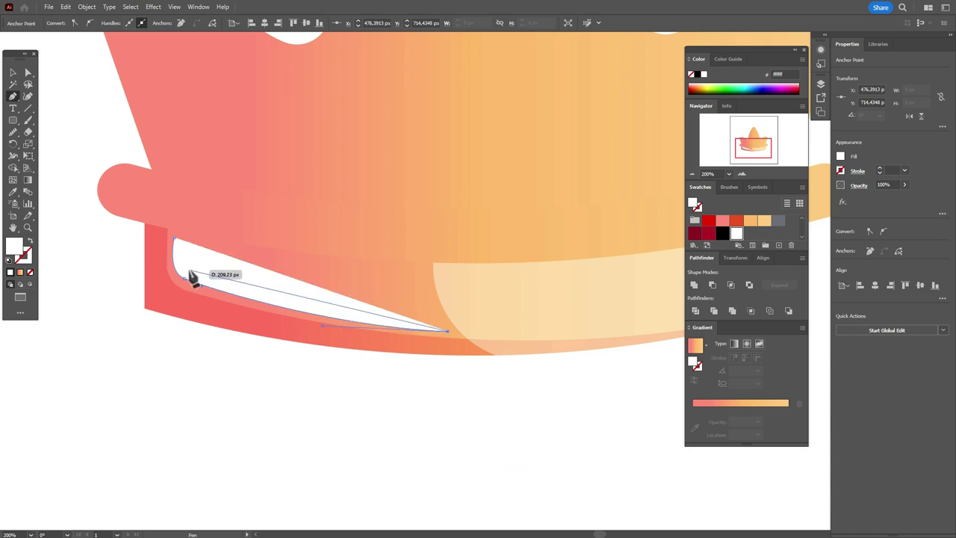
left_click(191, 278)
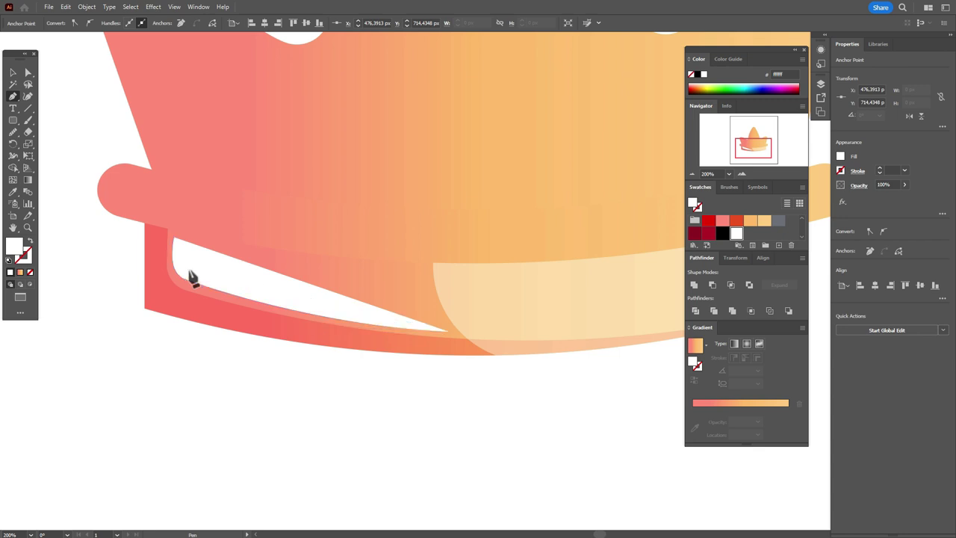
left_click_drag(151, 239, 194, 278)
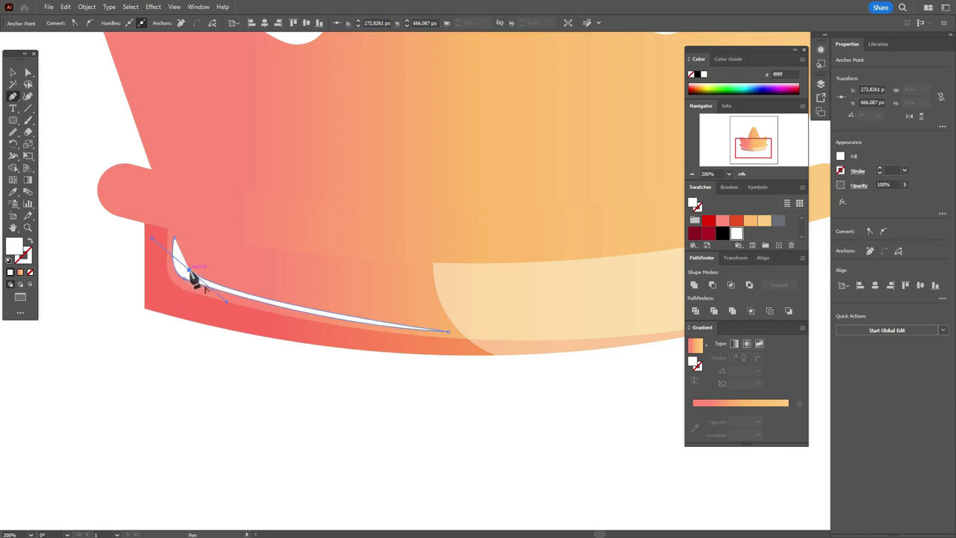
left_click(176, 236, "ctrl")
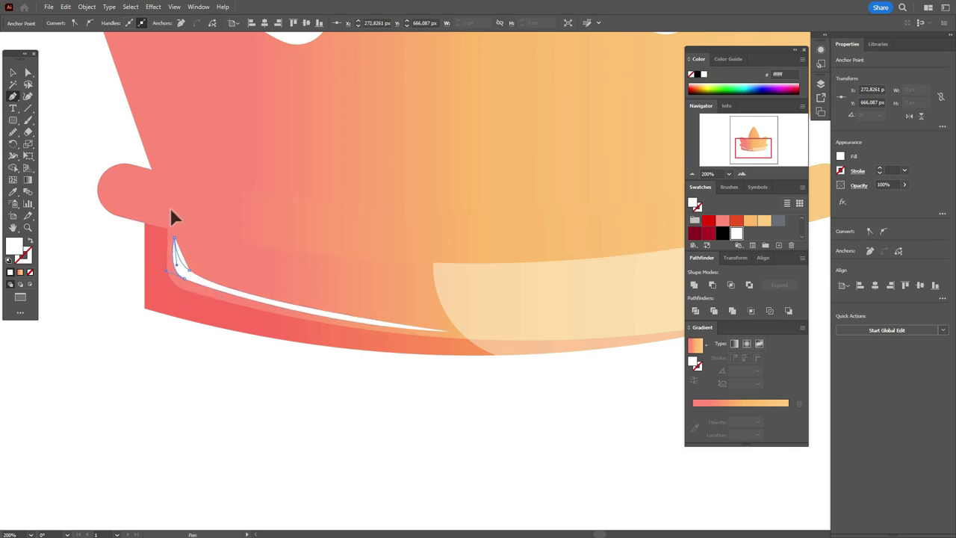
left_click(171, 213, "ctrl")
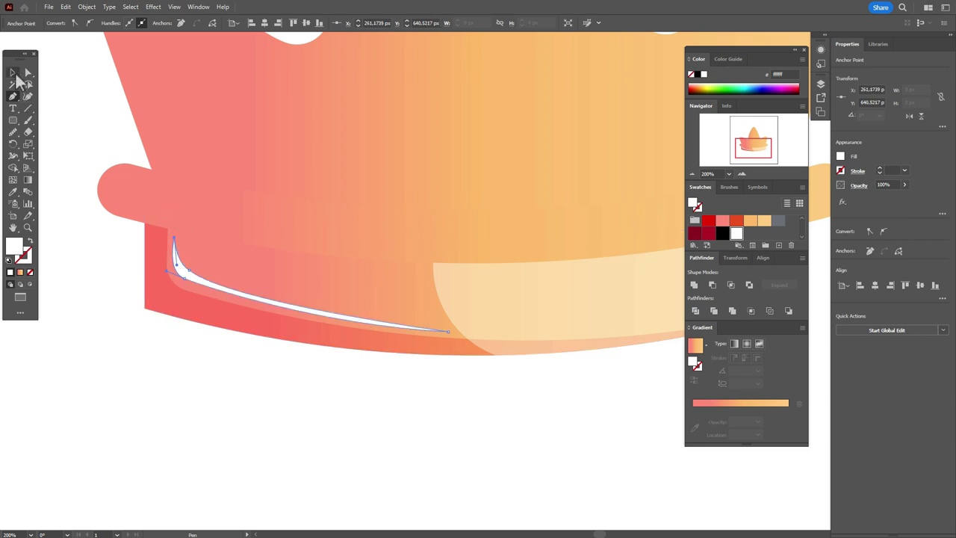
left_click(13, 72)
left_click(69, 87)
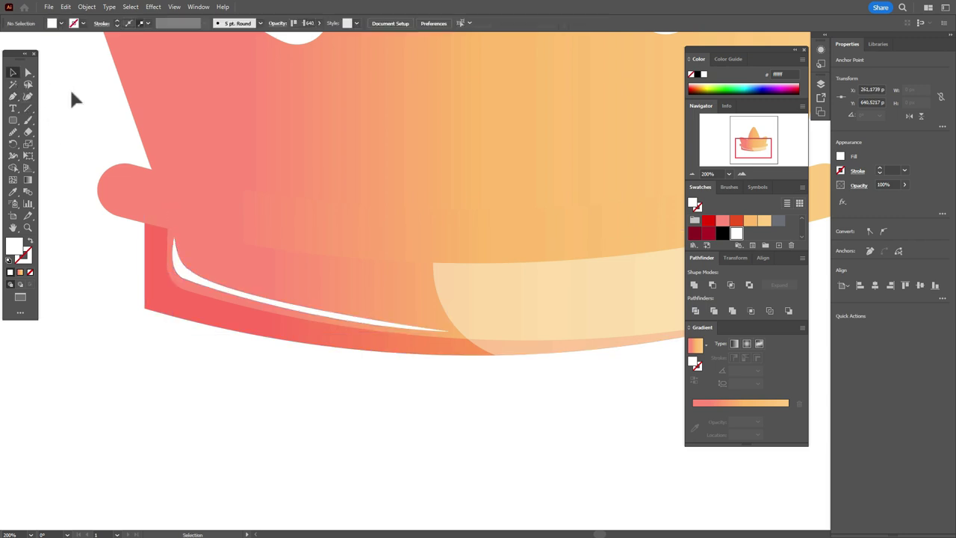
- Draw the outer edge of a white highlight with the Pen tool, curving around the lower band's upper right corner and down its side
left_click(13, 227)
left_click_drag(599, 311, 264, 378)
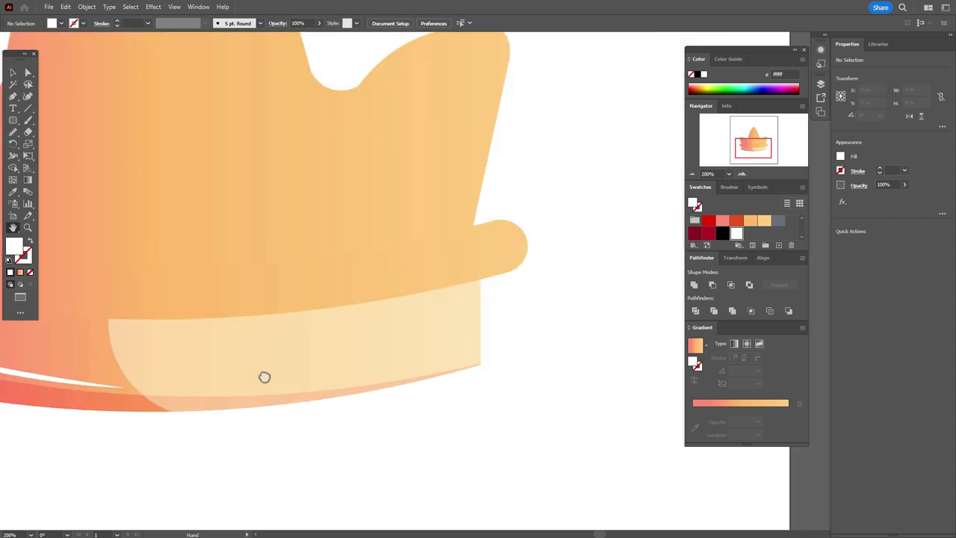
left_click_drag(559, 348, 499, 369)
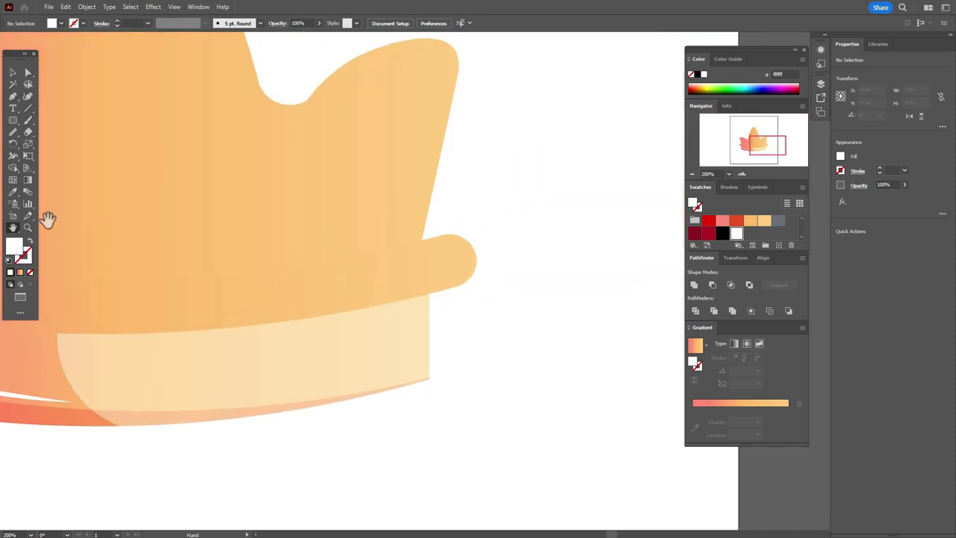
left_click(13, 96)
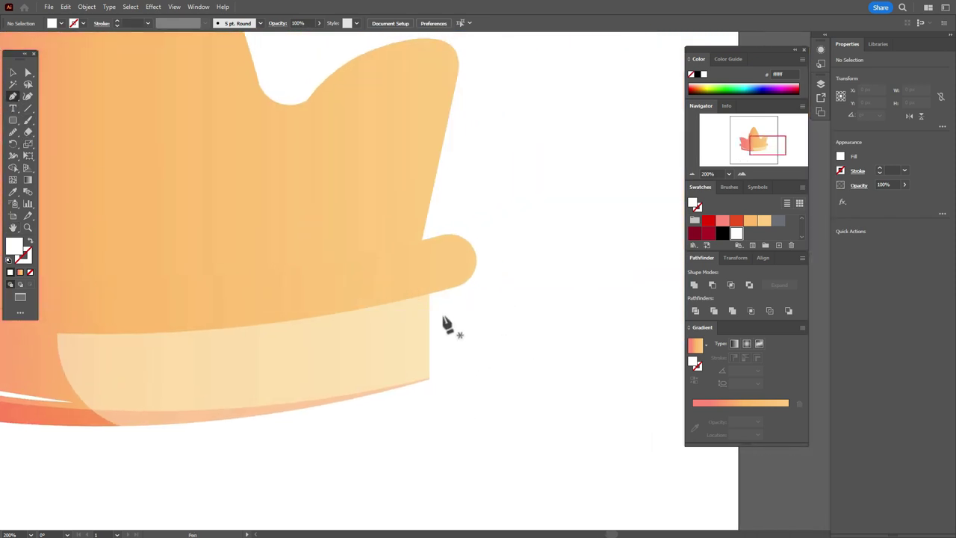
left_click(352, 322)
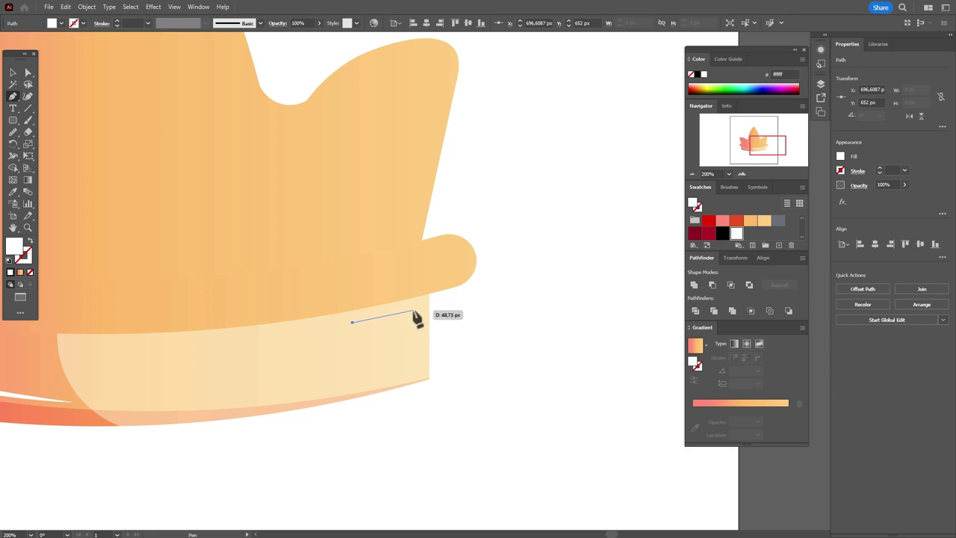
left_click_drag(415, 311, 430, 312)
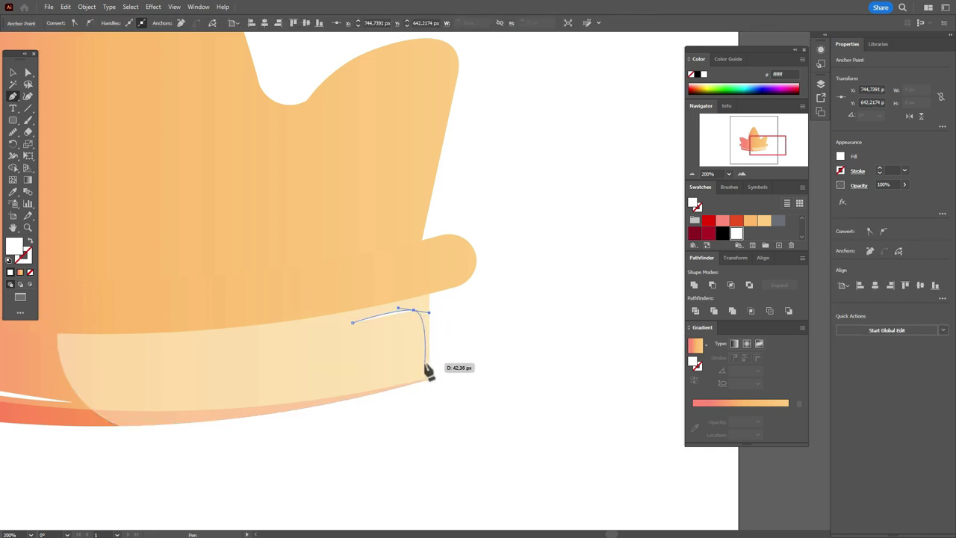
left_click(425, 361)
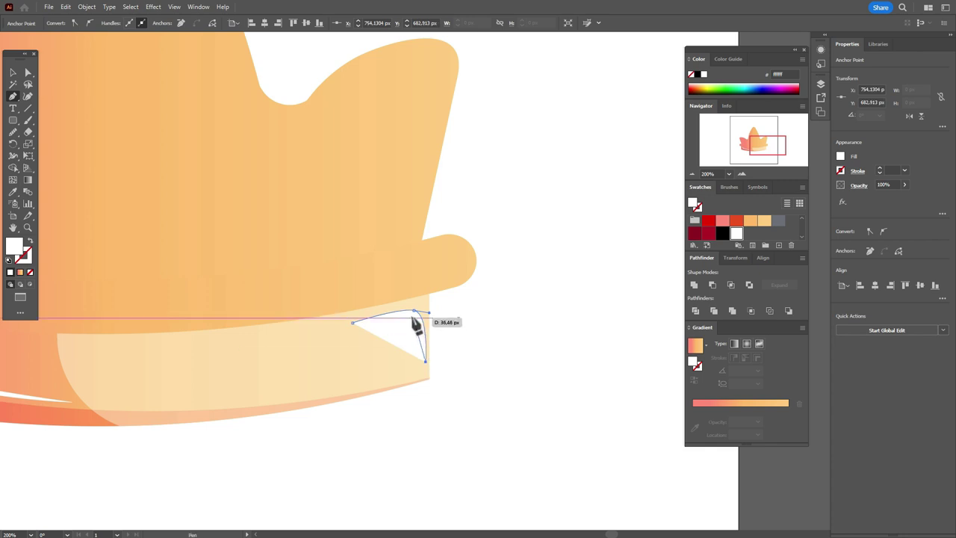
- Close the corner highlight with a curved inner edge so it tapers at both ends, and deselect it
key("ctrl")
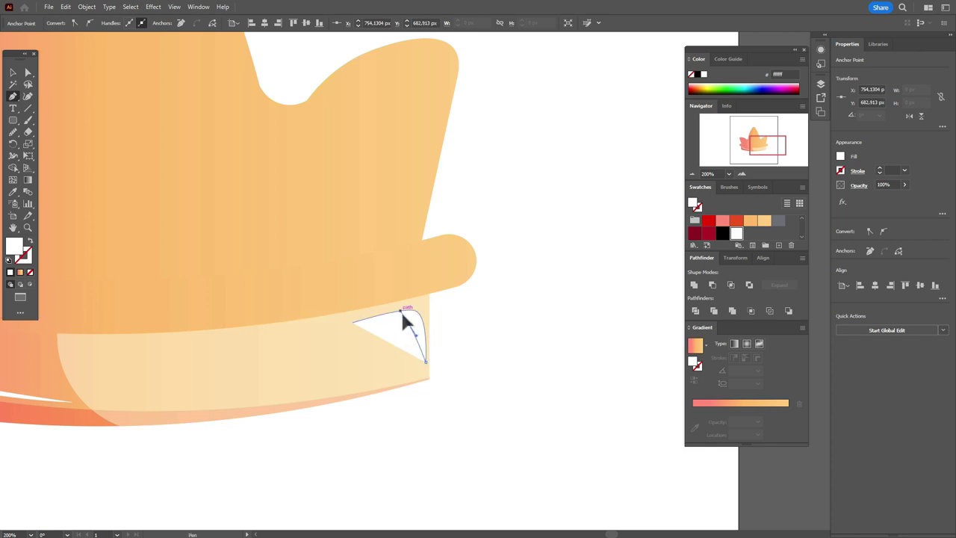
left_click_drag(391, 317, 354, 326)
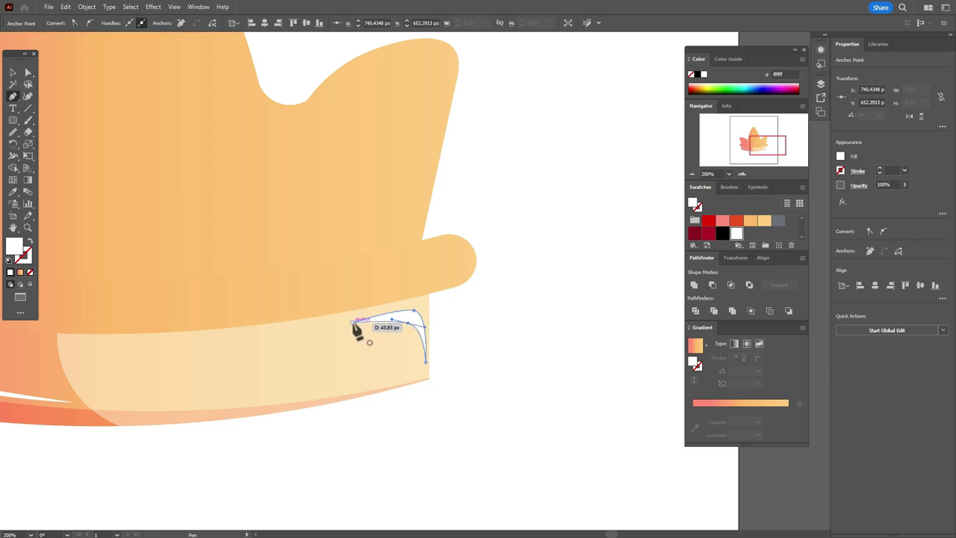
left_click(12, 72)
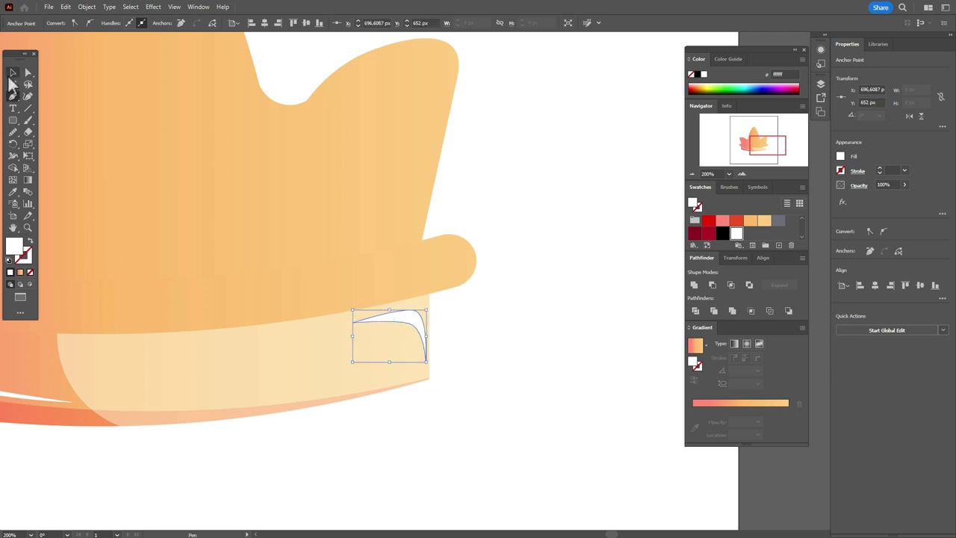
left_click(525, 292)
- Pick up the red fill of the lower band's shading as the current fill, leaving nothing selected
left_click(13, 227)
left_click_drag(273, 253, 537, 264)
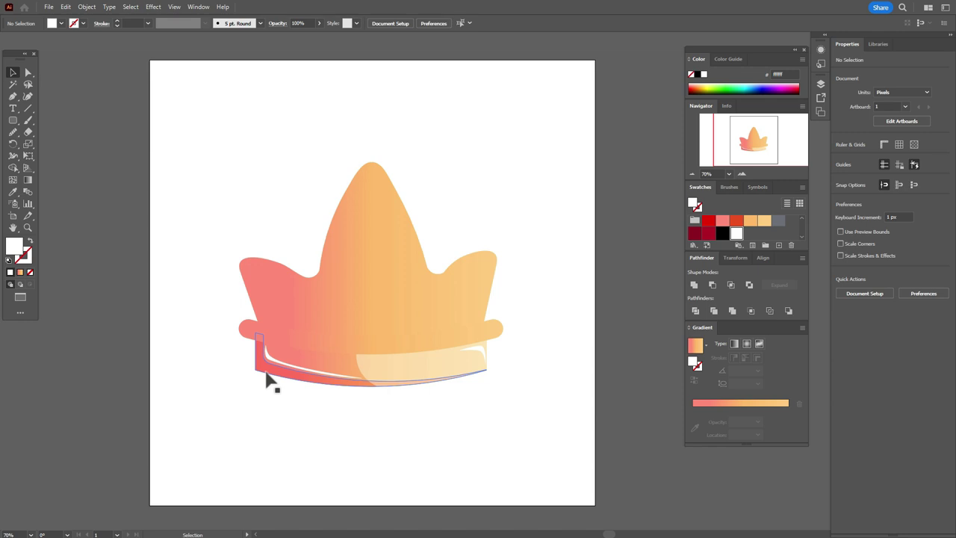
left_click(268, 380)
left_click(121, 332)
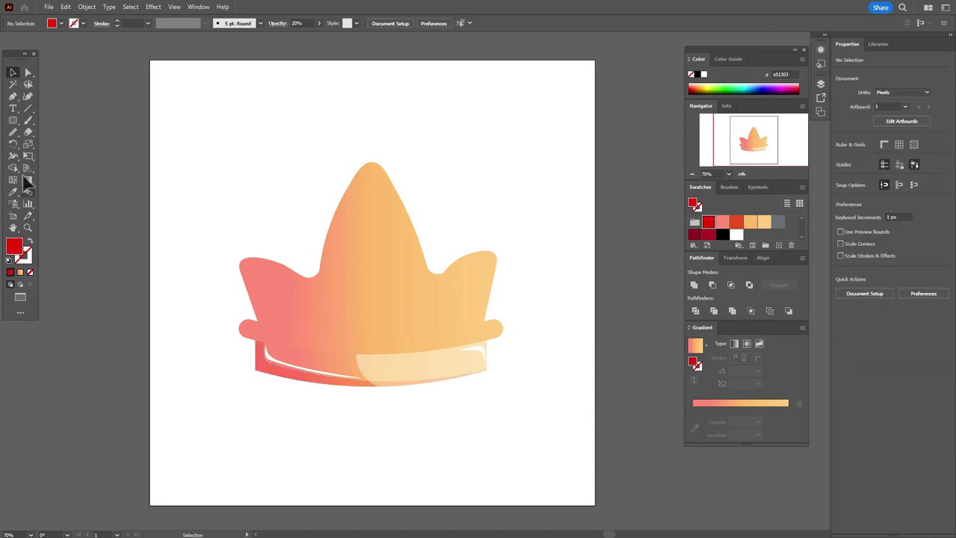
left_click(262, 378)
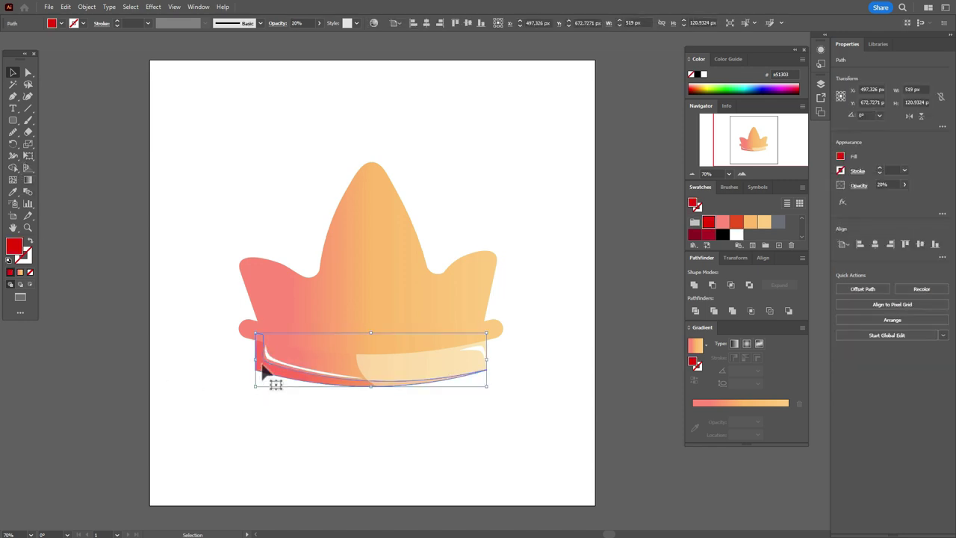
left_click(100, 296)
- Draw a red crescent about 492 px wide and 50 px tall across the upper part of the lower band with the Pen tool
left_click(12, 97)
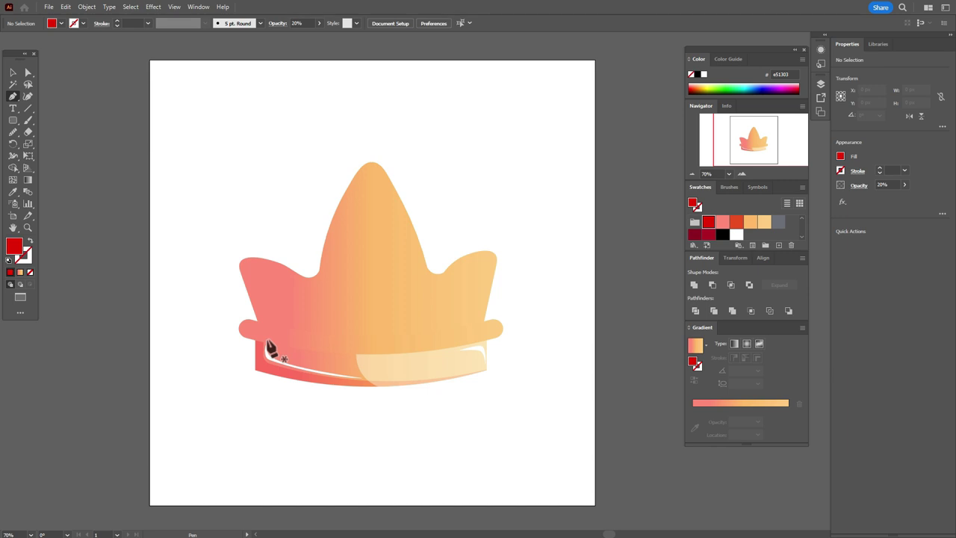
left_click(266, 340)
left_click_drag(486, 341, 625, 291)
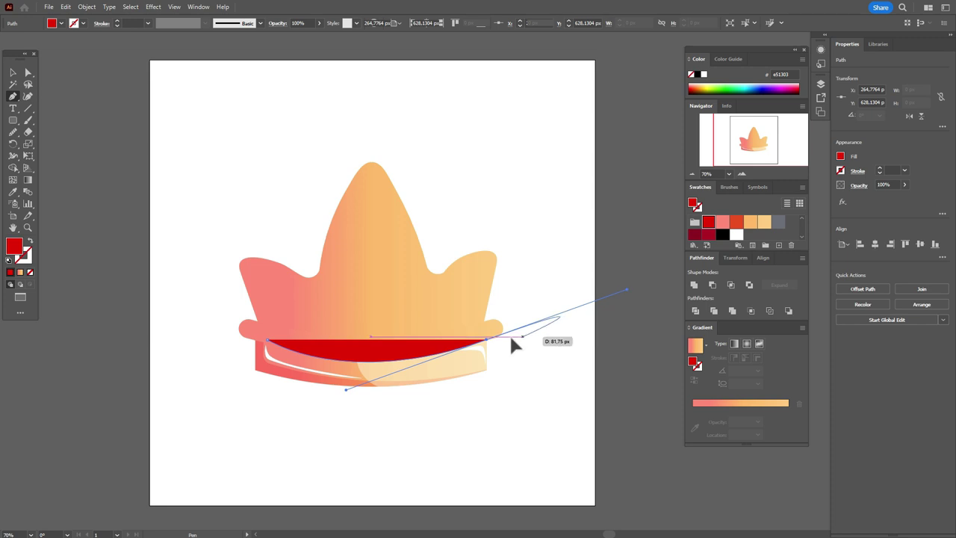
left_click(486, 341)
left_click(266, 341)
- Bring the curved band to the front, over the red crescent
left_click(16, 73)
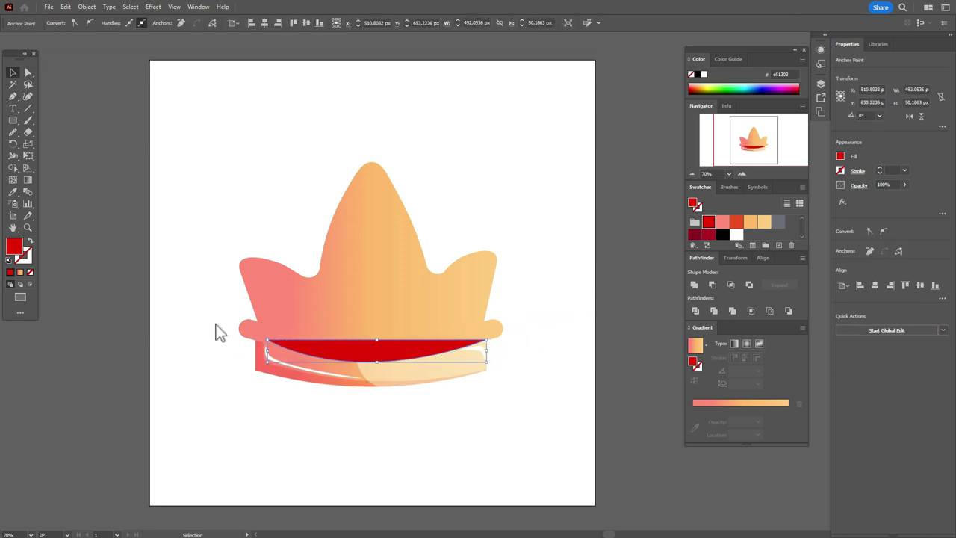
right_click(251, 336)
mouse_move(335, 283)
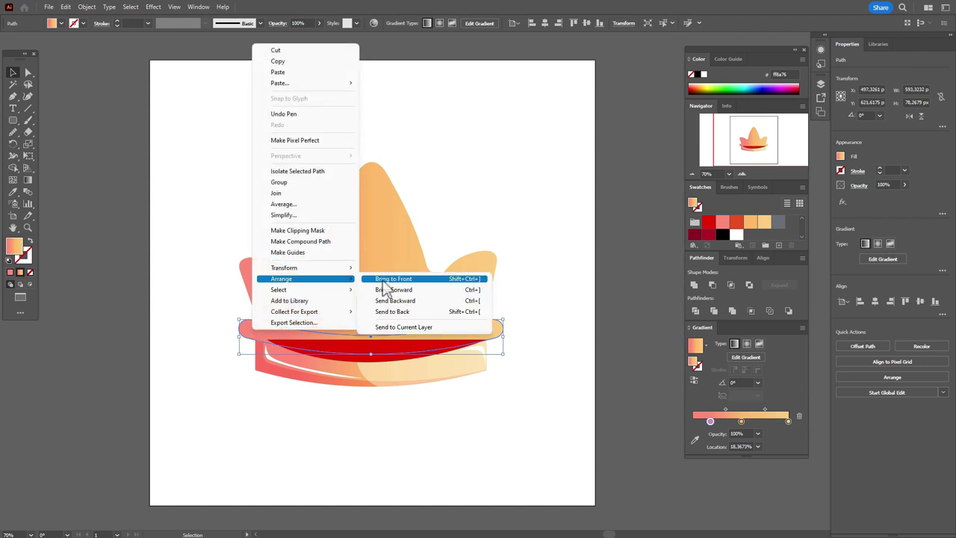
left_click(387, 281)
- Set the red crescent's blending mode to Color Burn and its opacity to 20%
left_click(411, 357)
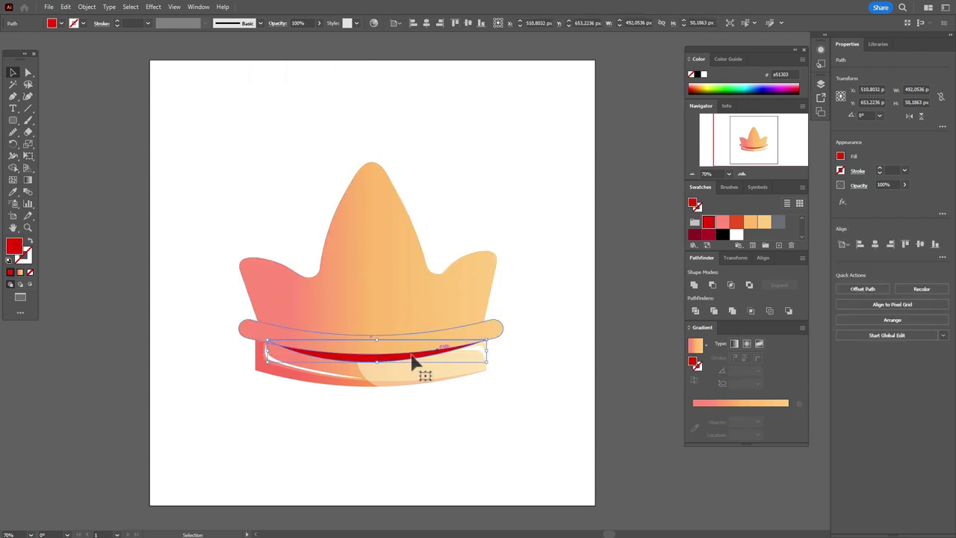
left_click(858, 186)
left_click(789, 202)
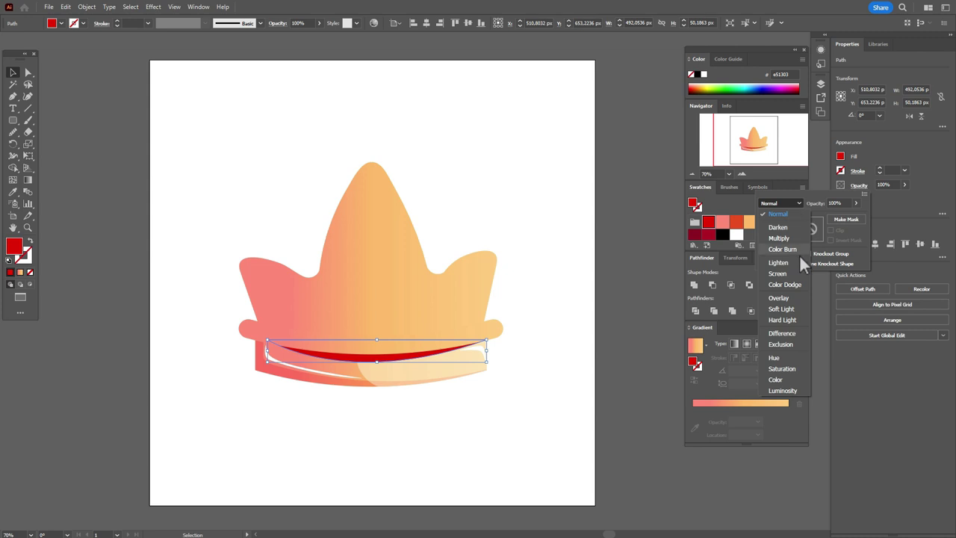
left_click(781, 249)
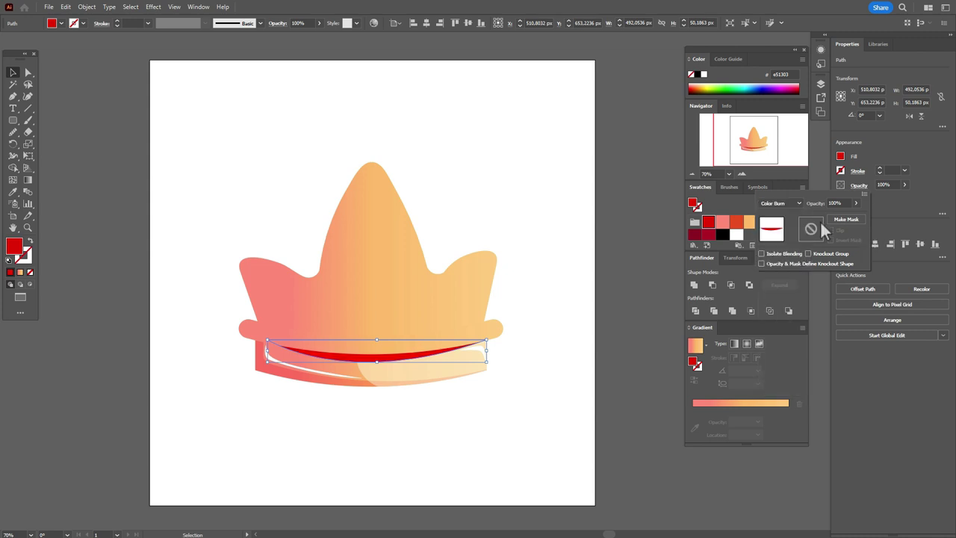
left_click(887, 200)
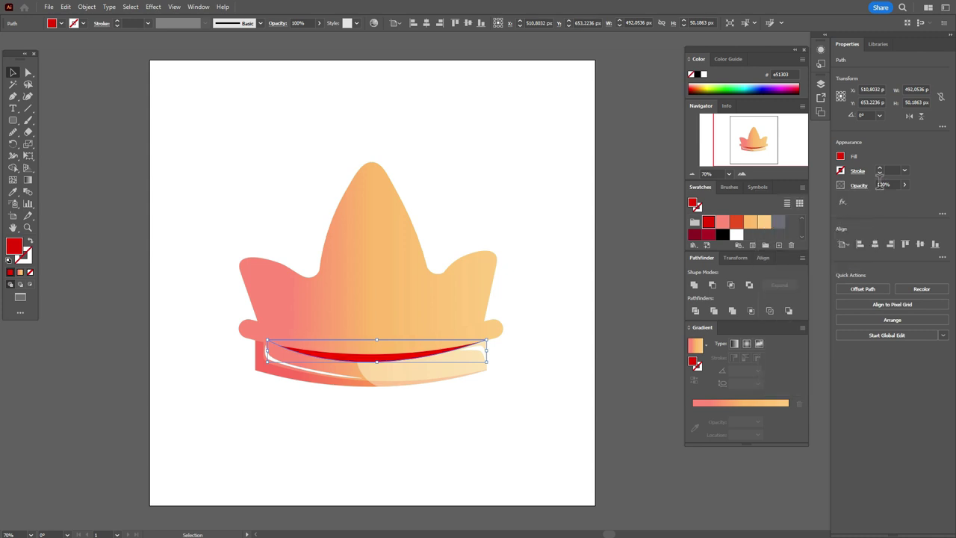
type("20")
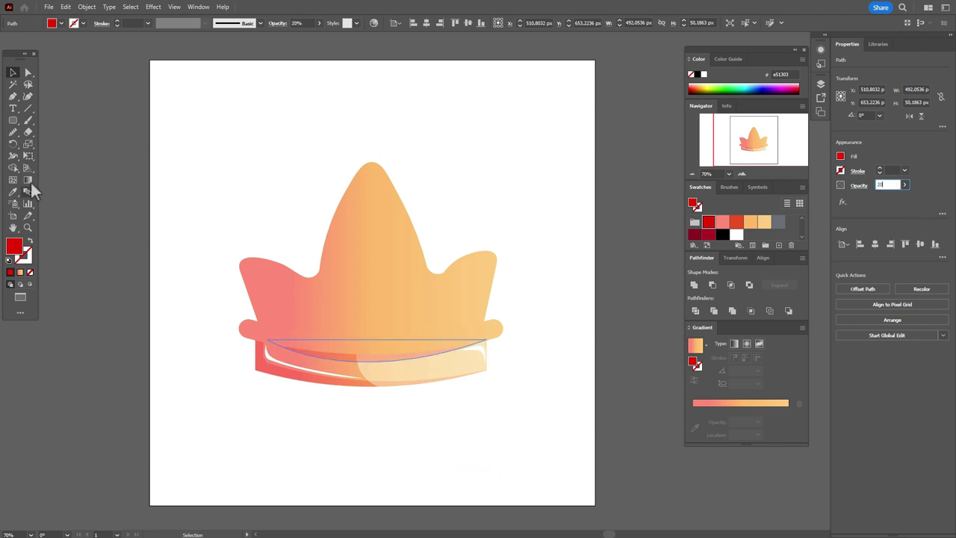
- Set the opacity of the red crescent and the lower band's red shading to 50%, and deselect both
left_click(281, 384)
left_click(332, 364, "shift")
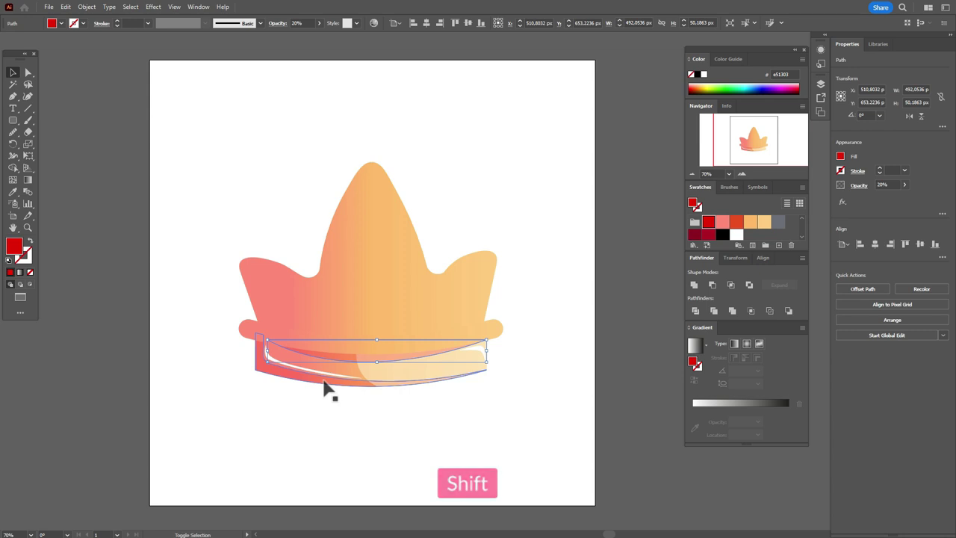
left_click(324, 385, "shift")
left_click(883, 185)
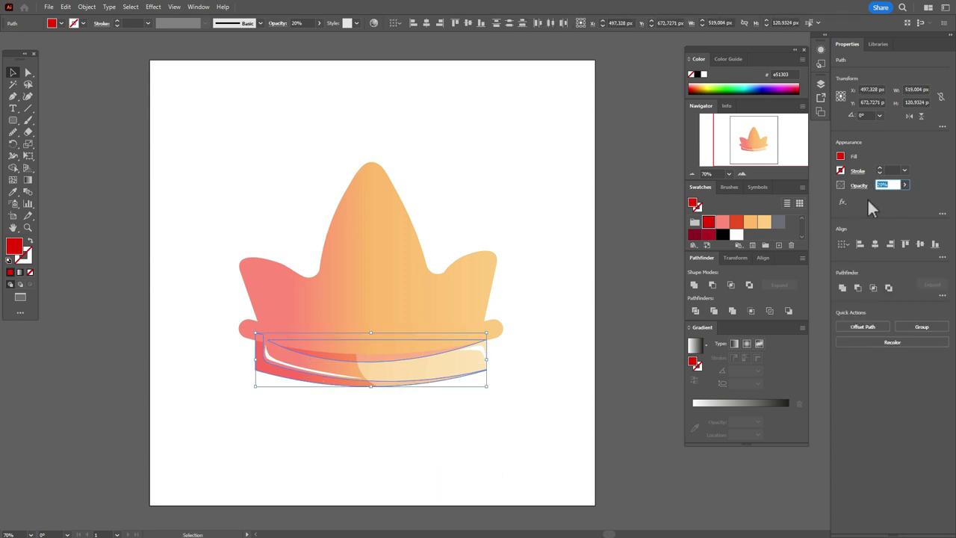
type("50")
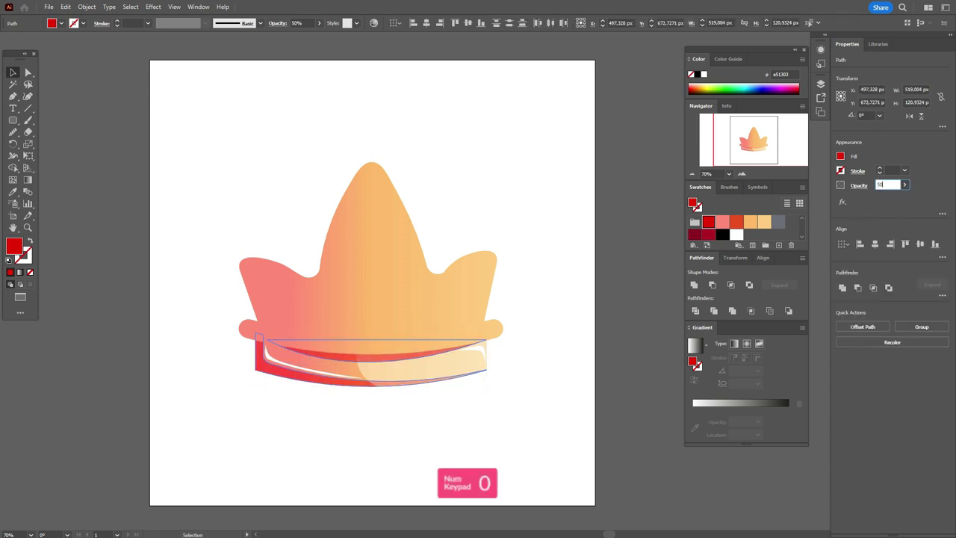
left_click(613, 272)
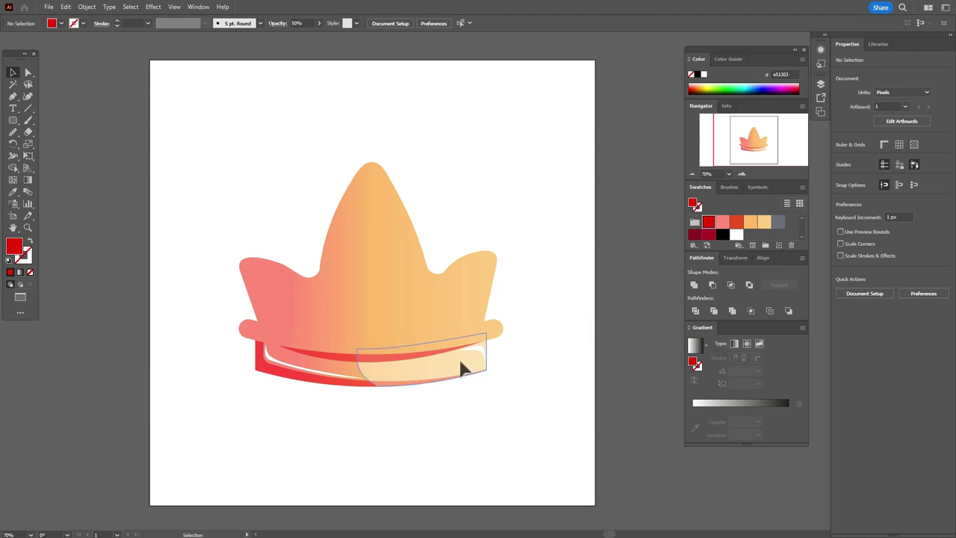
- Shift the red crescent slightly so that a thinner strip shows beneath the curved band, and deselect it
left_click(345, 366)
left_click_drag(344, 366, 379, 358)
left_click(609, 342)
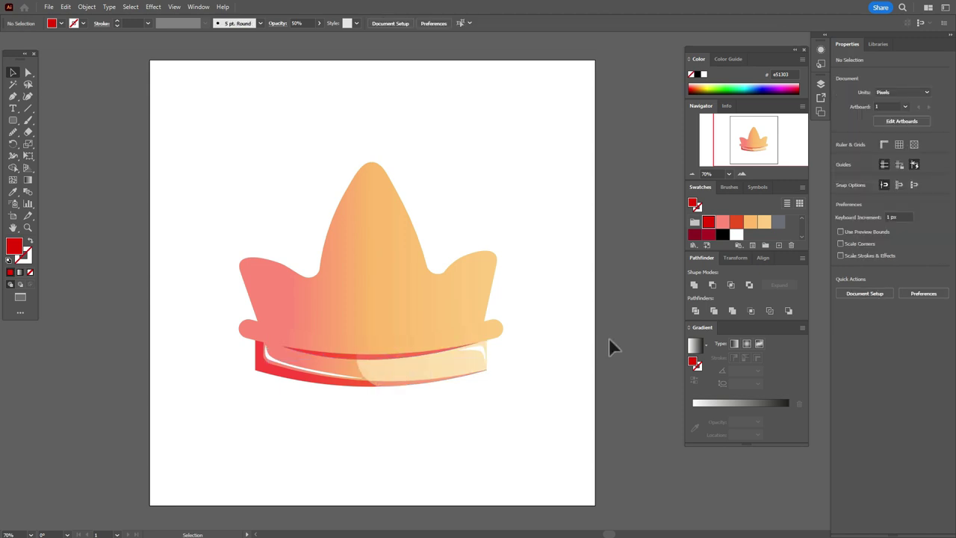
- Draw a four-sided orange-red (#e94e1b) shape with the Pen tool, covering the left half of the curved band with a slanted right edge
left_click(736, 224)
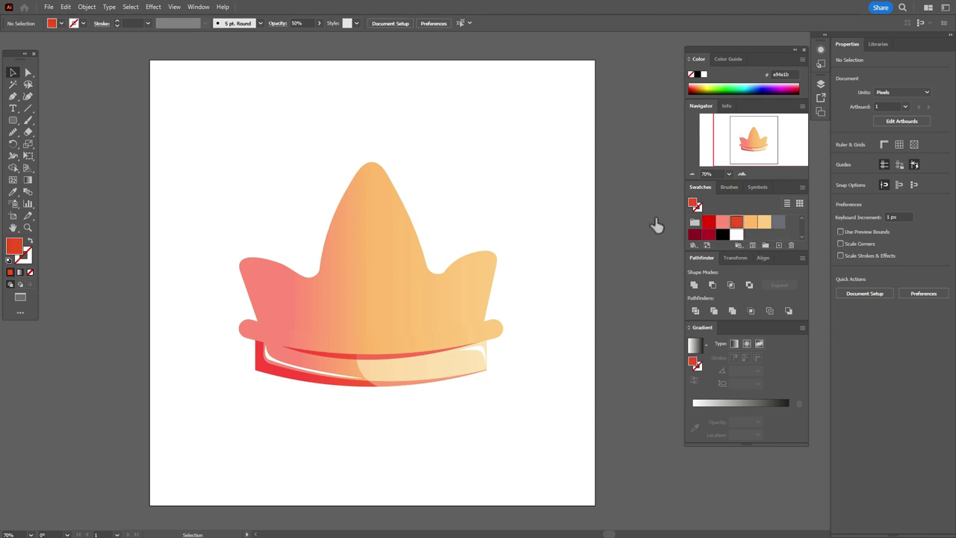
left_click(13, 96)
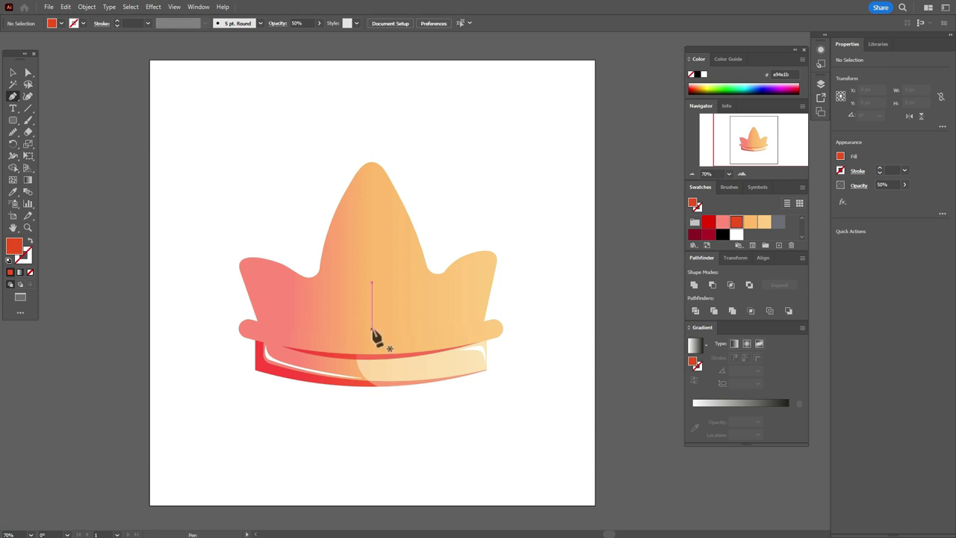
left_click_drag(372, 330, 336, 379)
left_click_drag(224, 348, 225, 306)
left_click(225, 305)
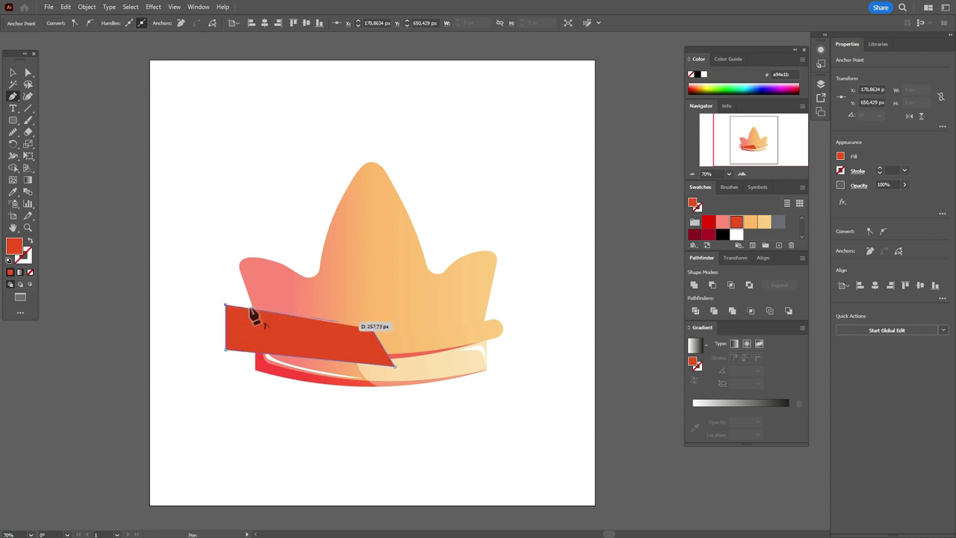
left_click(371, 330)
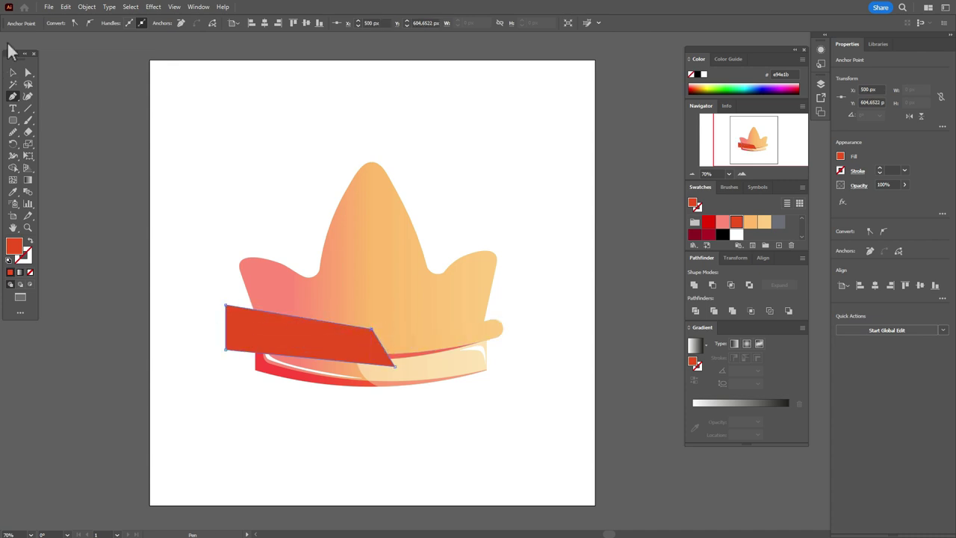
- Trim the orange-red shape to the curved band's outline with Shape Builder, removing the part outside the band
left_click(13, 73)
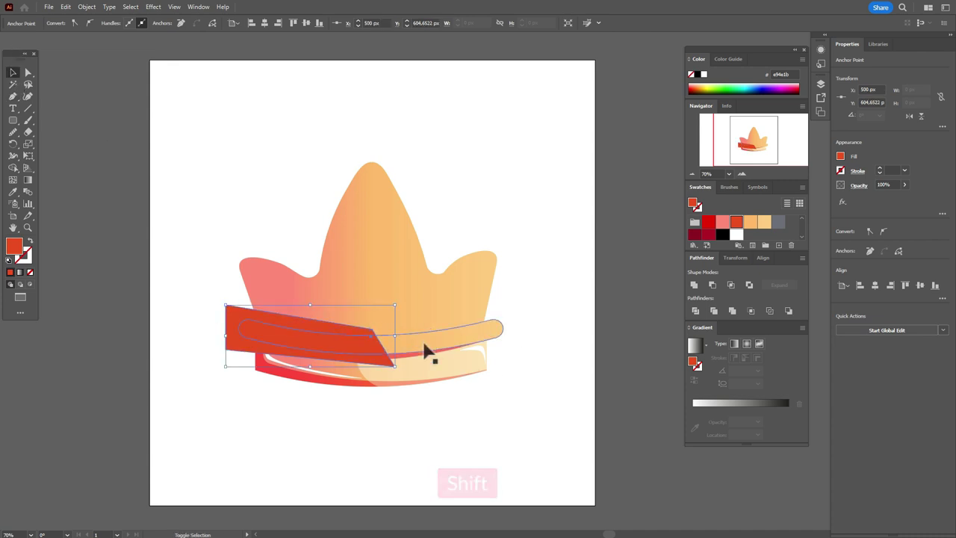
left_click(427, 348, "shift")
left_click(13, 168)
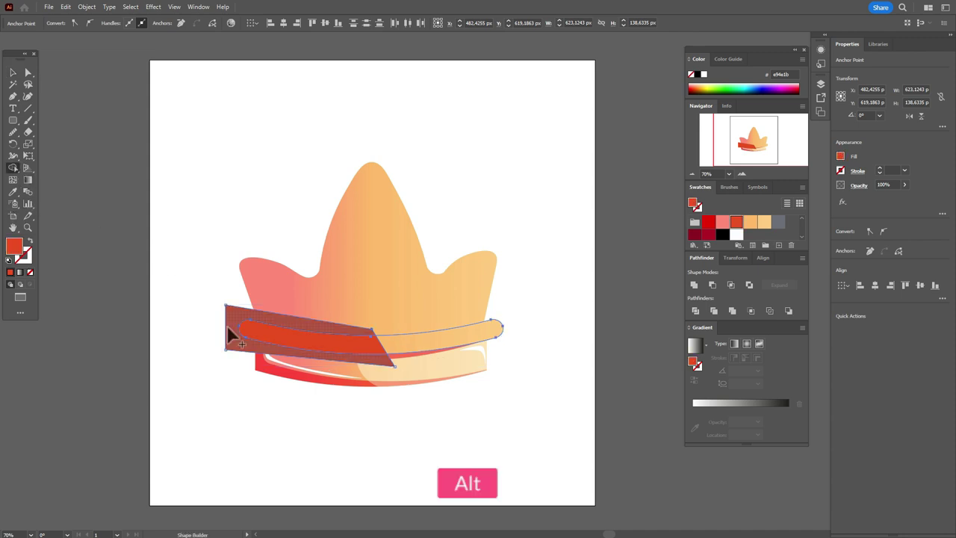
left_click(226, 326, "alt")
- Bend the slanted right edge of the orange-red shape on the curved band into an outward curve, and deselect it
left_click(27, 73)
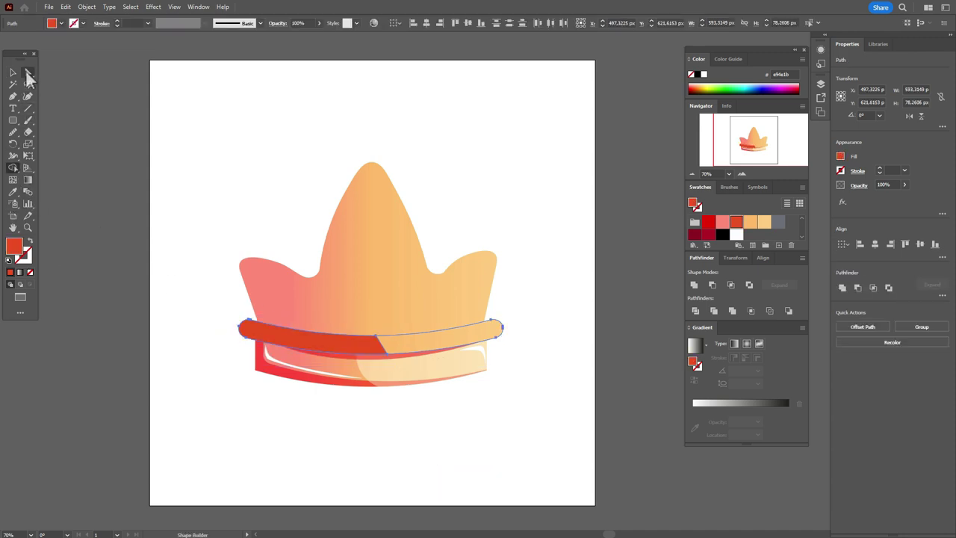
left_click(121, 139)
left_click(388, 365)
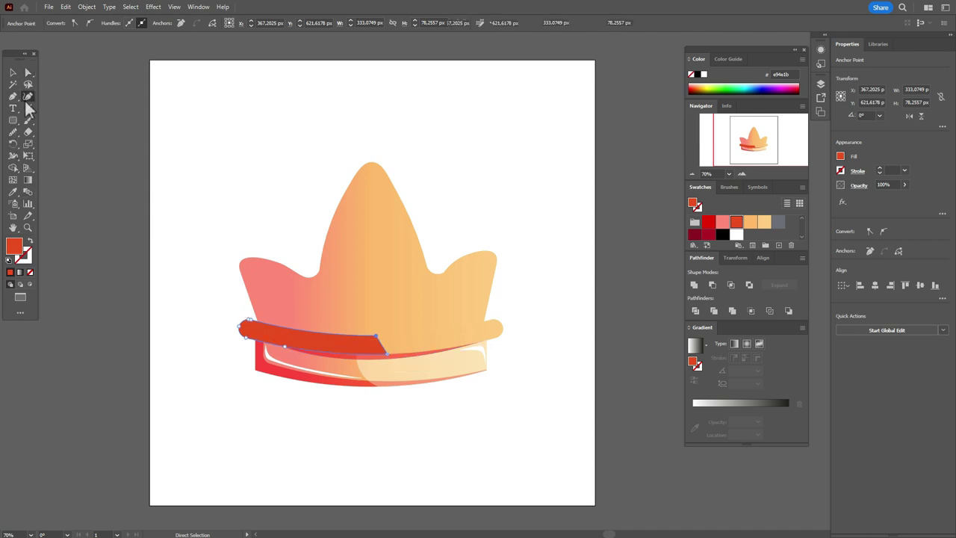
left_click(27, 96)
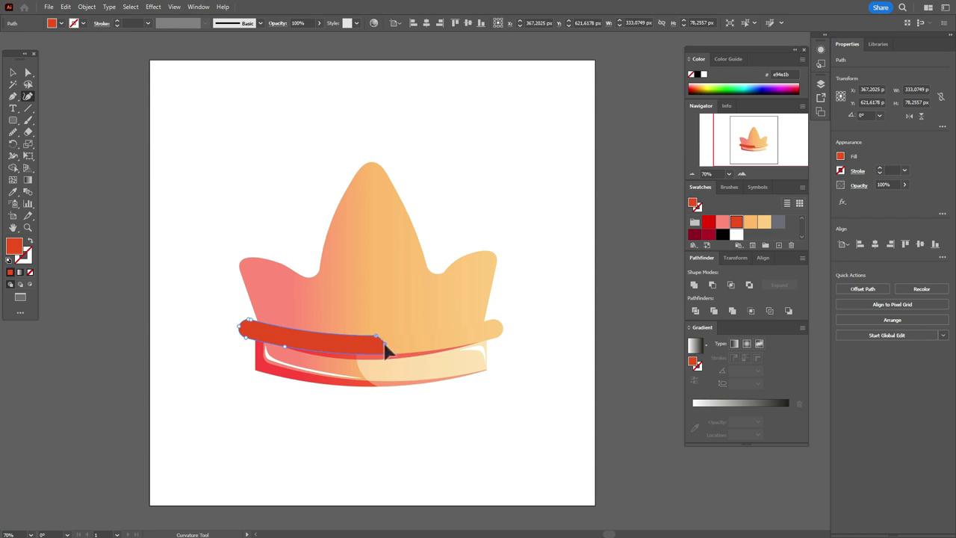
left_click(13, 72)
left_click(64, 109)
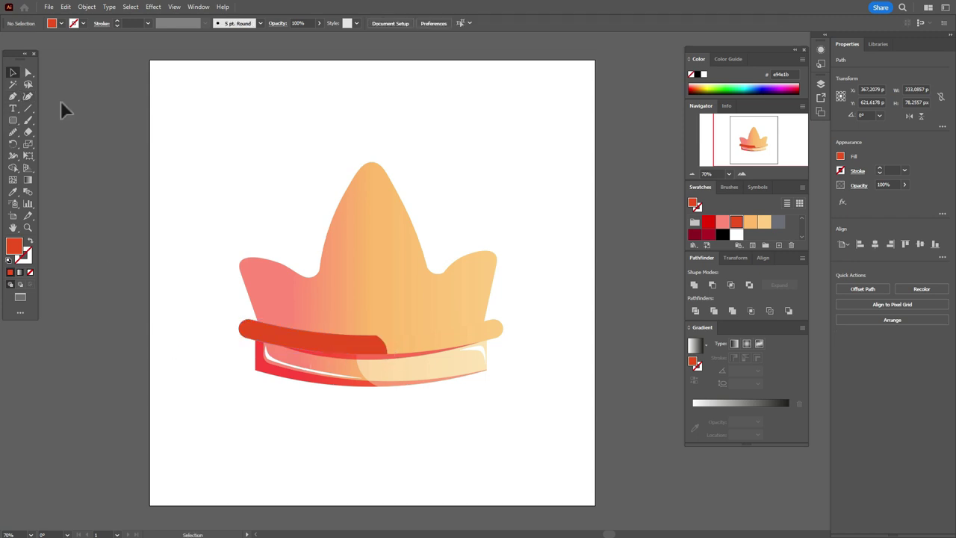
- Set the orange-red shape on the curved band to Multiply blending at 20% opacity, and deselect it
left_click(375, 351)
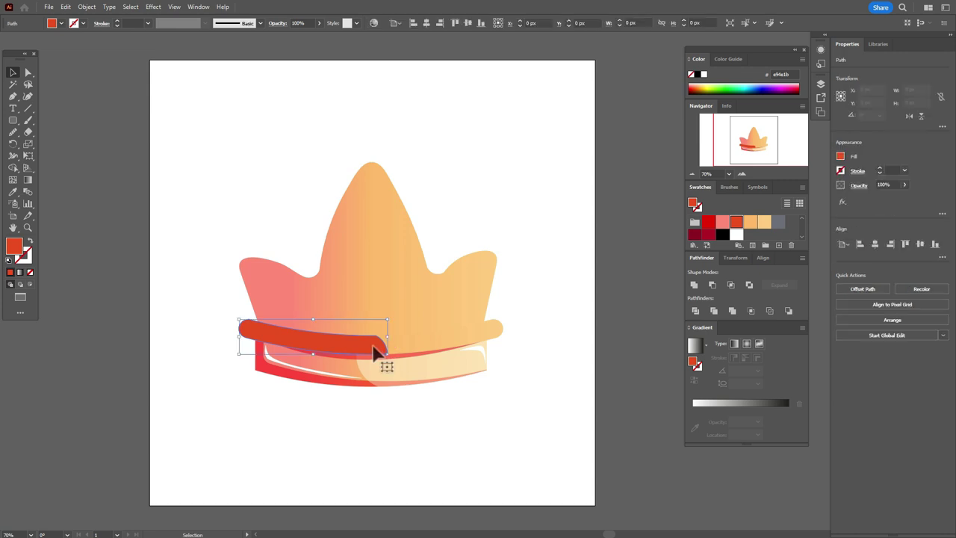
left_click(859, 186)
left_click(784, 202)
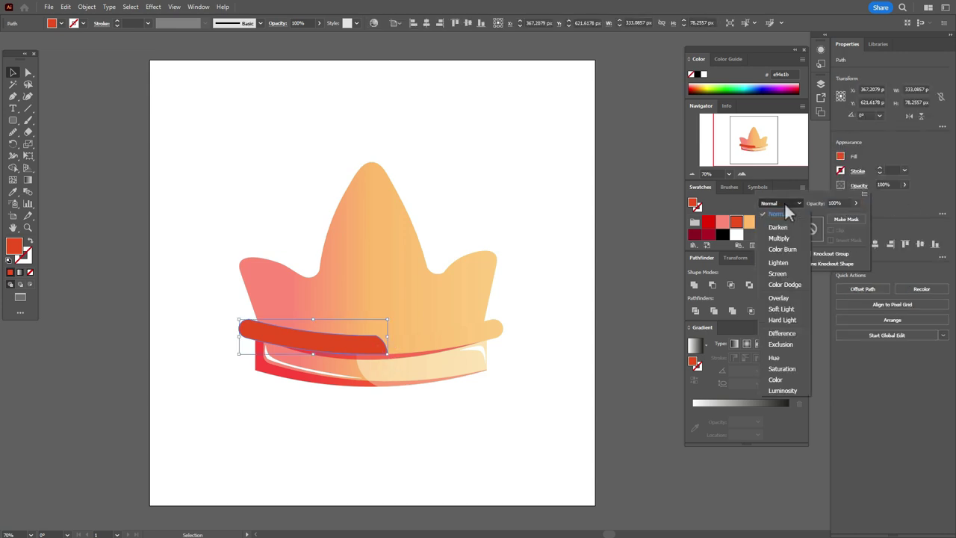
left_click(787, 237)
left_click(881, 179)
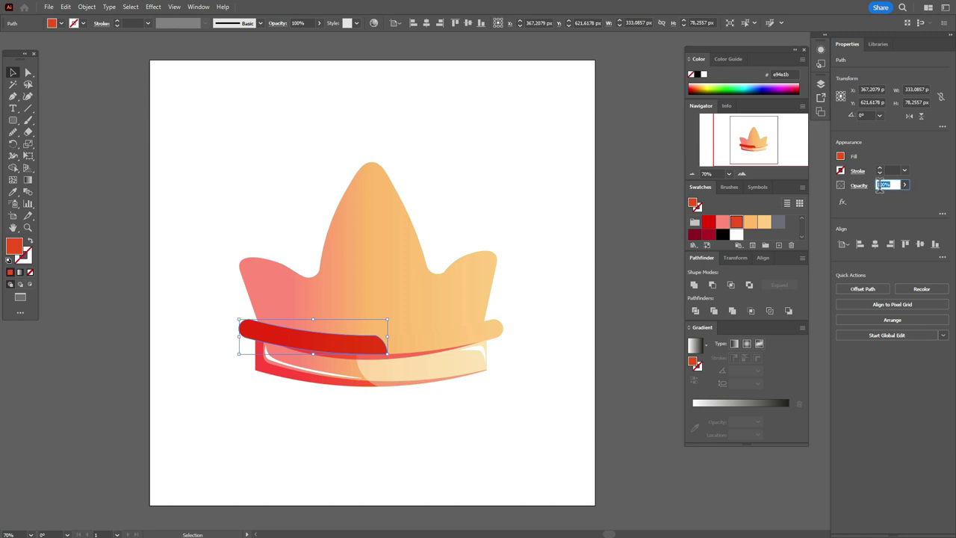
type("20")
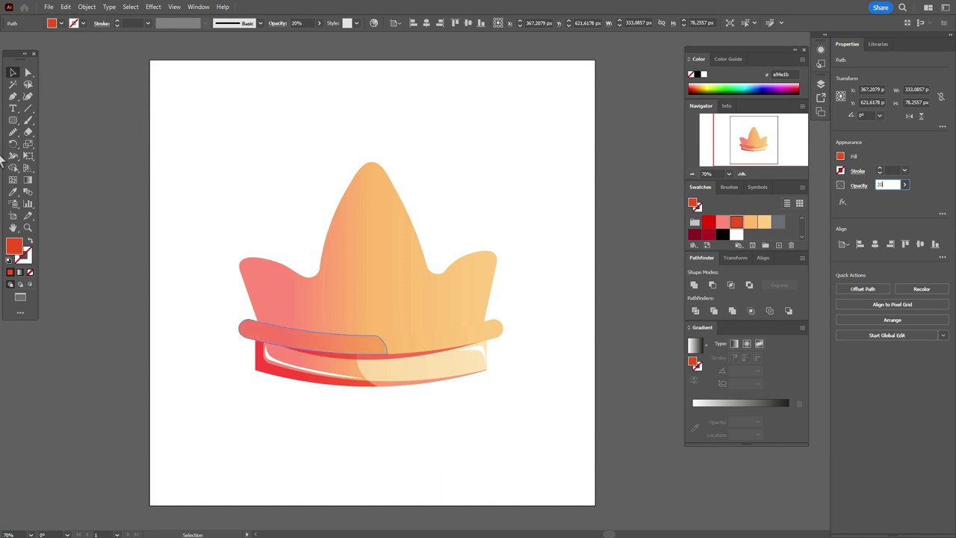
left_click(55, 83)
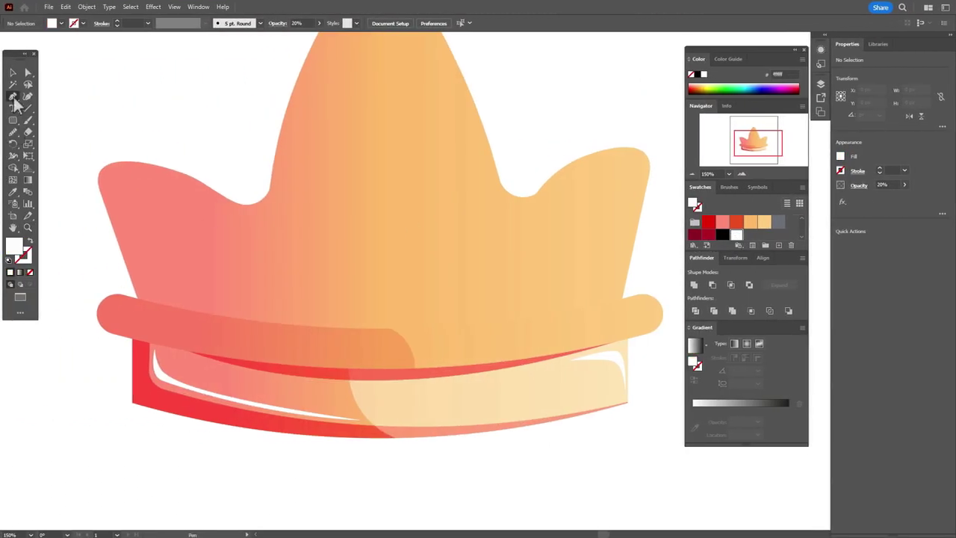
- Draw a white crescent highlight with the Pen tool inside the rounded left end of the curved band, and deselect it
left_click(13, 98)
mouse_move(155, 307)
left_mouse_down()
mouse_move(103, 314)
mouse_move(104, 324)
mouse_move(154, 346)
mouse_move(177, 336)
mouse_move(141, 341)
mouse_move(112, 317)
mouse_move(161, 316)
mouse_move(145, 316)
left_mouse_up()
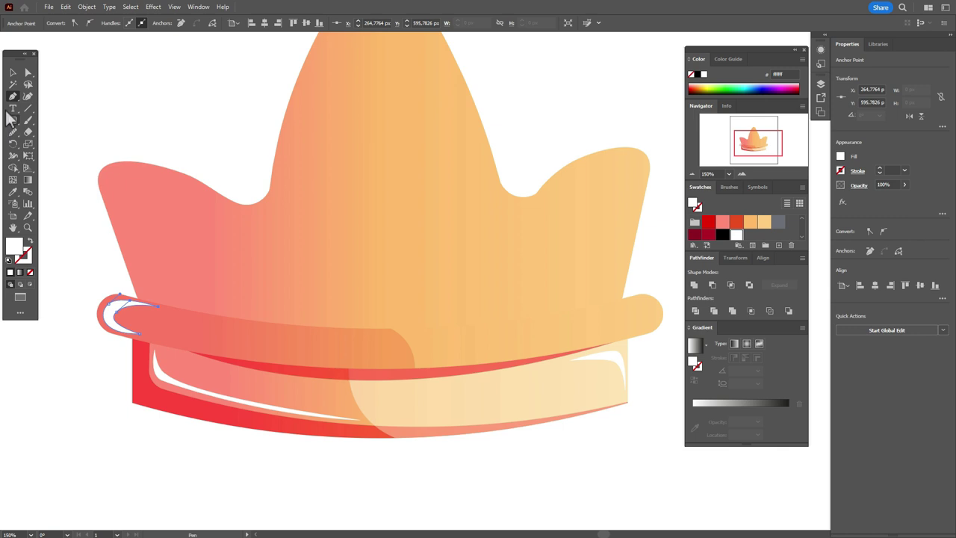
left_click(13, 73)
left_click(63, 90)
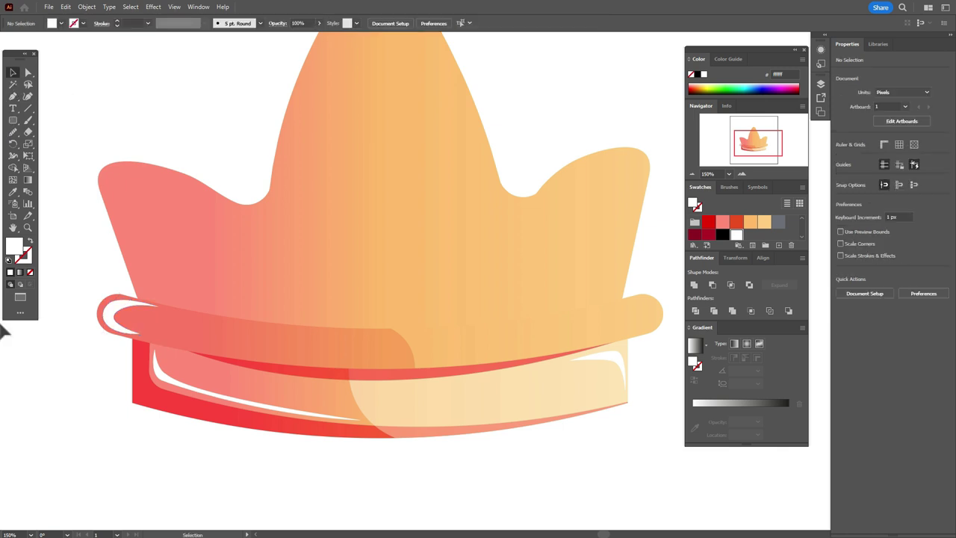
- Draw a white hook-shaped highlight with the Pen tool following the rounded right end of the curved band, and deselect it
left_click(14, 229)
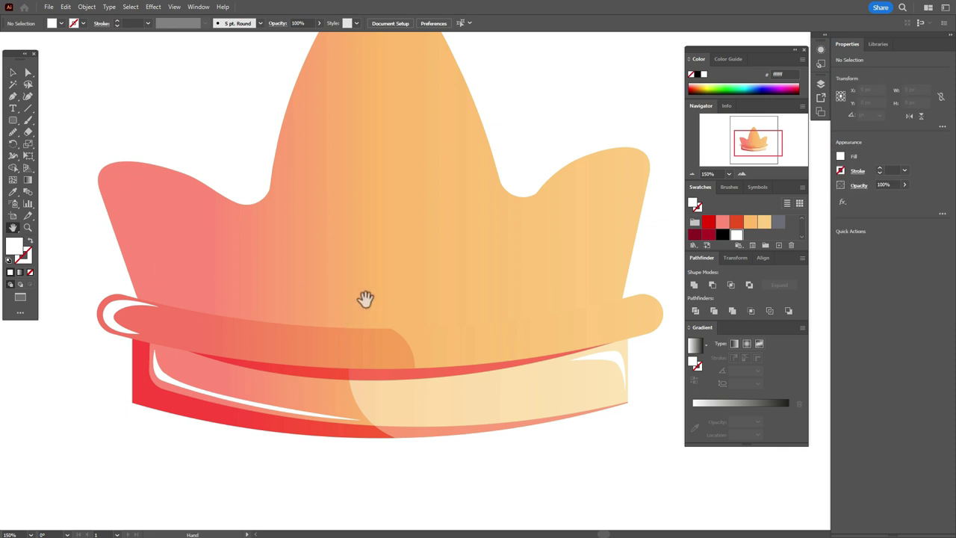
left_click_drag(523, 324, 346, 337)
left_click(13, 97)
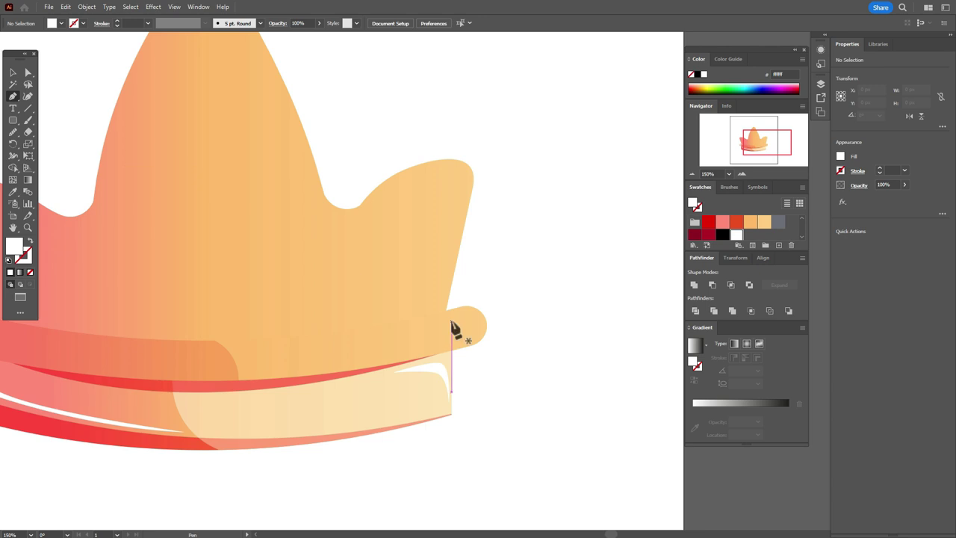
left_click(379, 331)
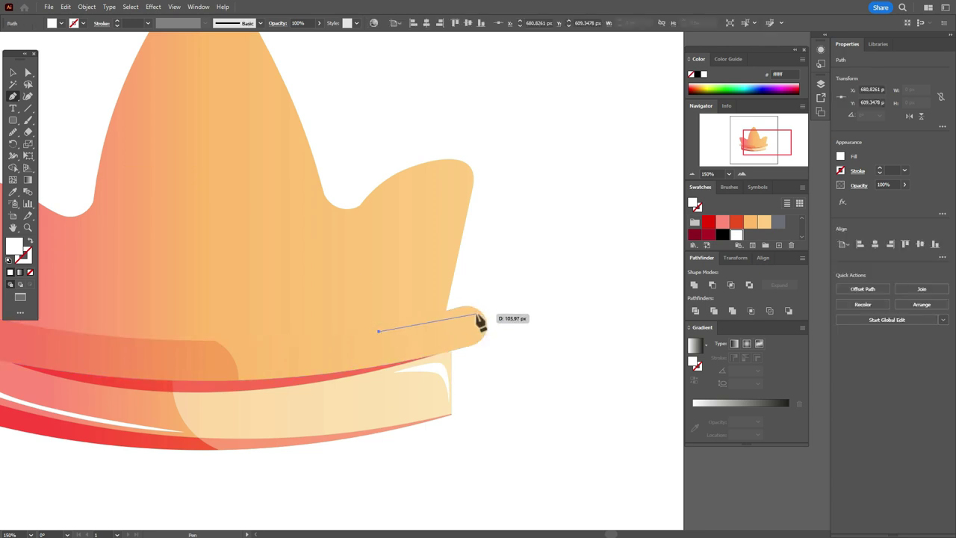
left_click_drag(472, 319, 446, 351)
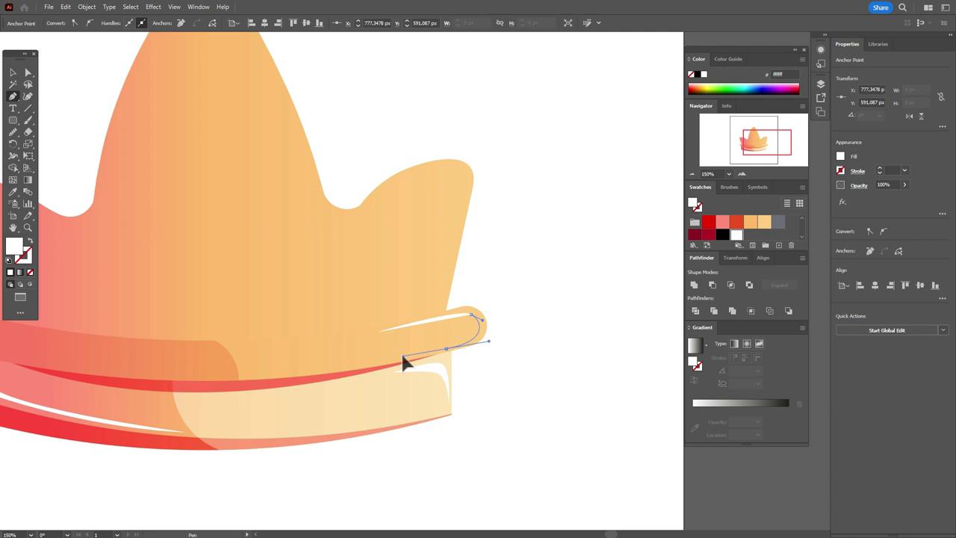
left_click_drag(448, 352, 383, 340)
left_click(13, 72)
left_click(521, 239)
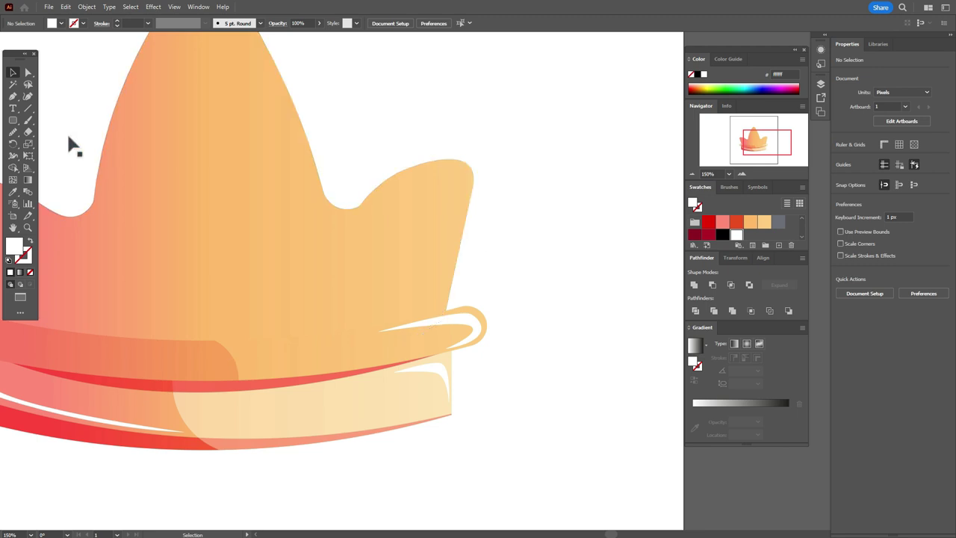
- Draw a long wavy white highlight with the Curvature tool along the right half of the curved band, and deselect it
left_click(28, 97)
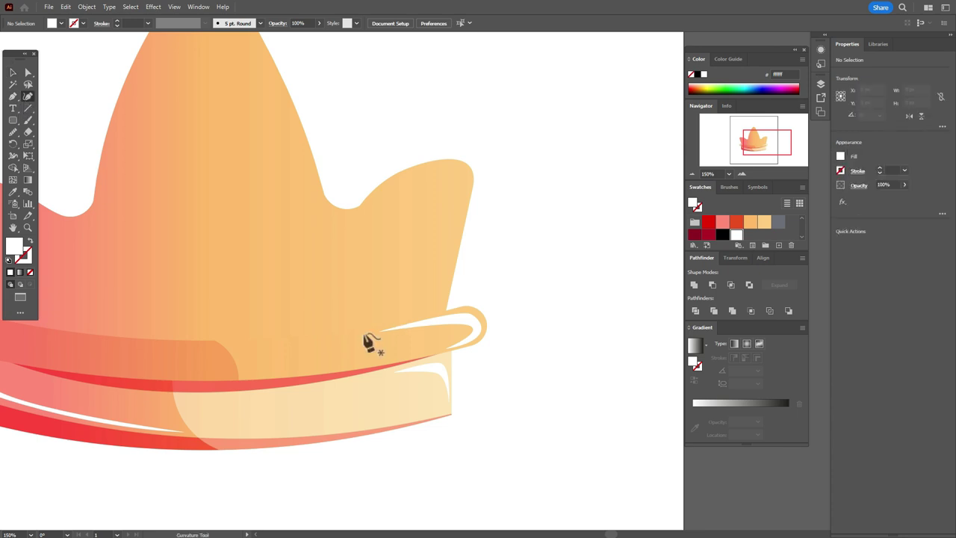
left_click(273, 357)
left_click(337, 348)
left_click(441, 331)
left_click(439, 343)
left_click(412, 352)
left_click(405, 353)
left_click(326, 362)
left_click(294, 371)
left_click(273, 358)
left_click(287, 376)
left_click(274, 358)
left_click(13, 72)
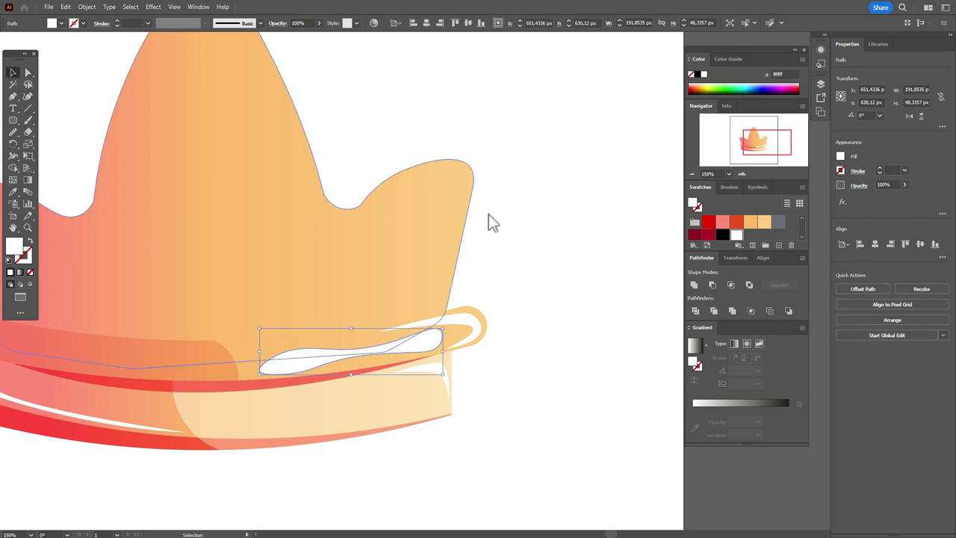
left_click(491, 225)
- Set the wavy white highlight's blending mode to Soft Light, and deselect it
left_click(440, 339)
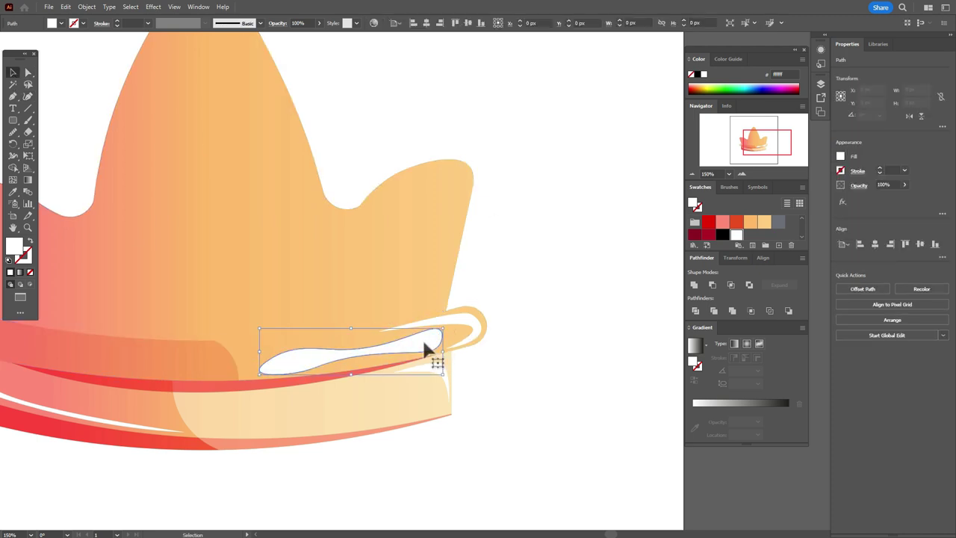
left_click(860, 184)
left_click(790, 205)
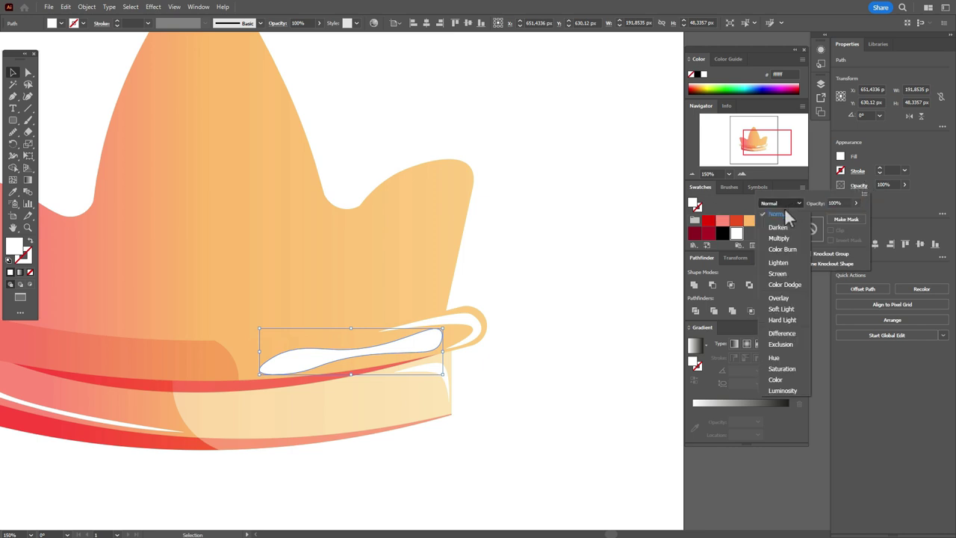
left_click(782, 309)
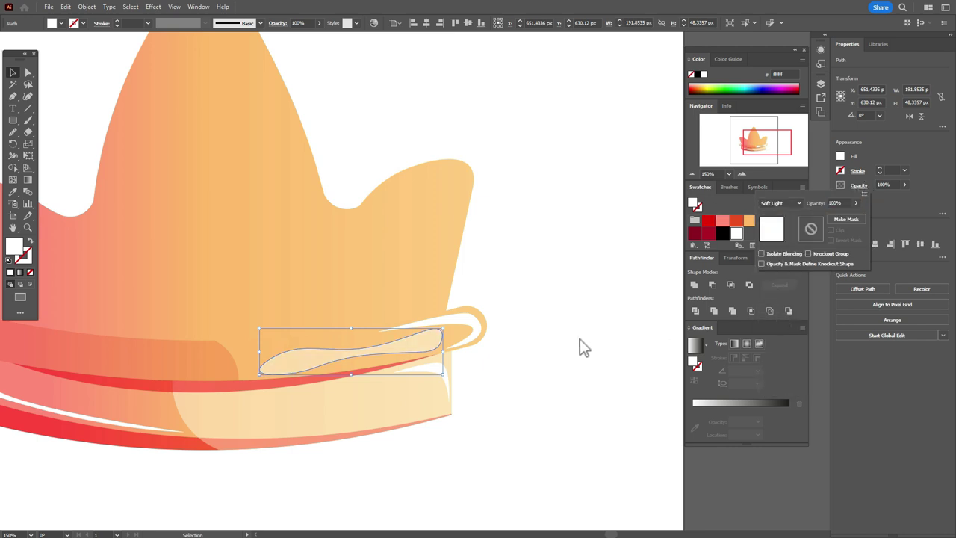
left_click(584, 336)
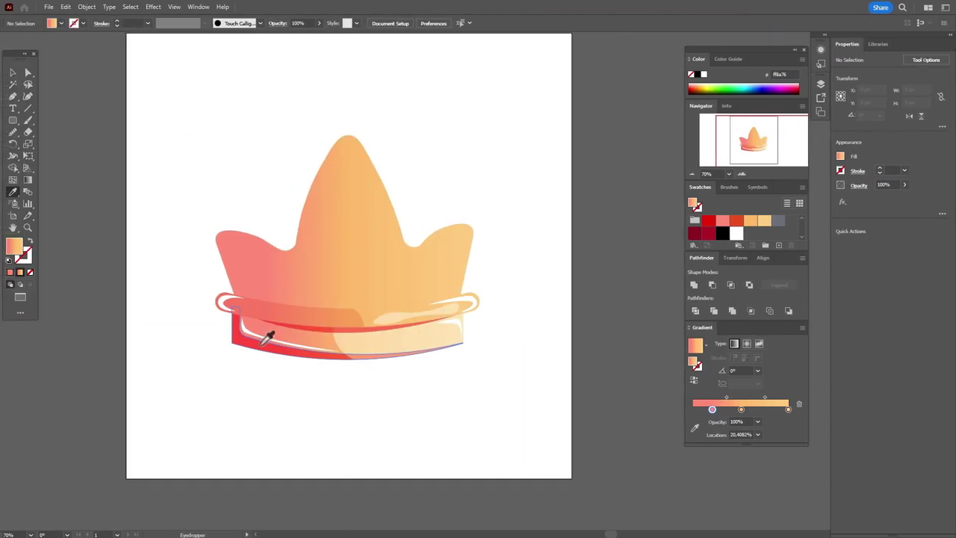
- Sample the lower band's red shading and draw a closed red Pen shape along the crown body's left side and curved lower edge
key("i")
left_click(321, 379)
left_click(12, 96)
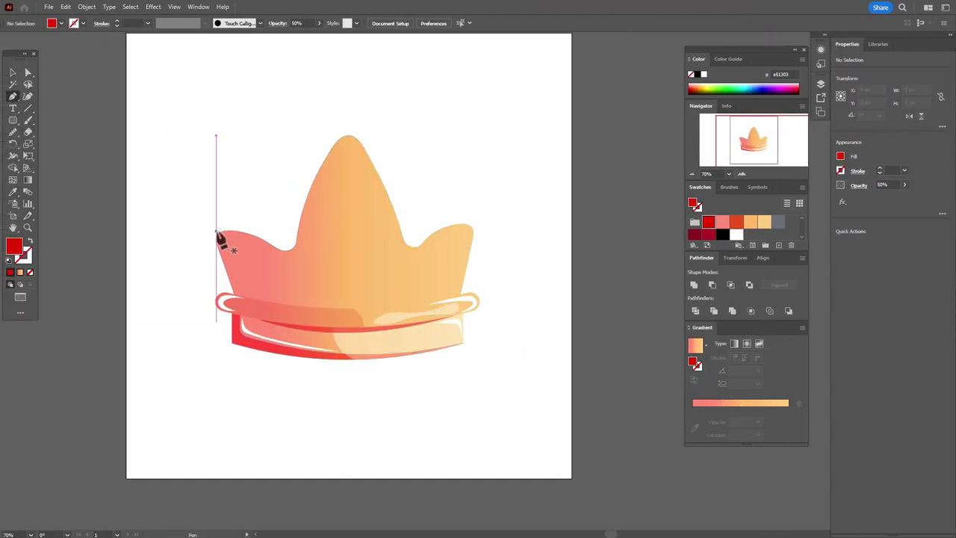
left_click(216, 232)
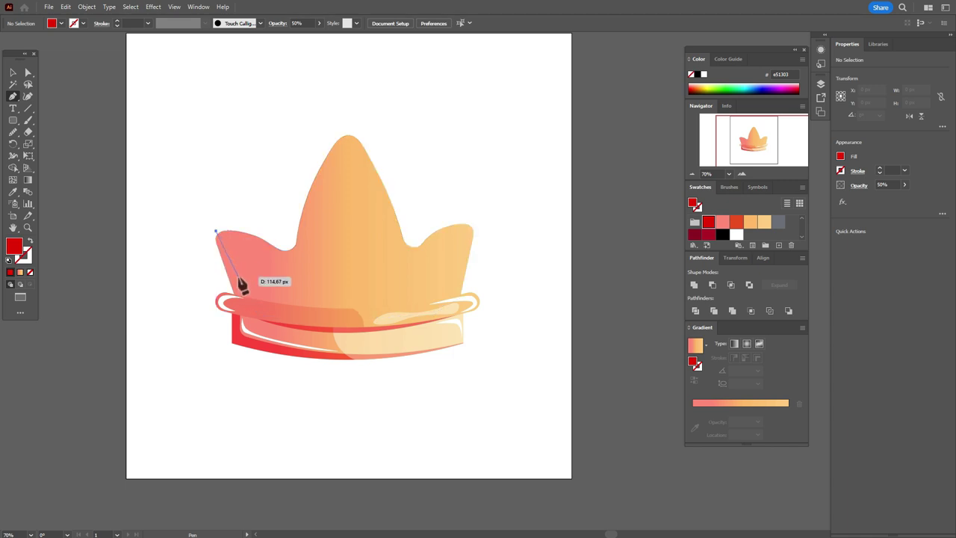
left_click_drag(242, 297, 247, 306)
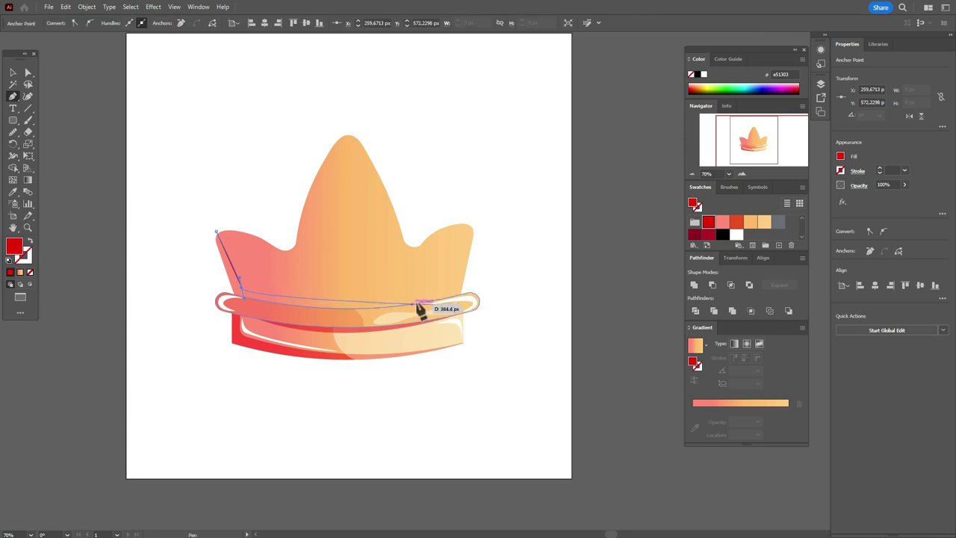
left_click_drag(443, 297, 516, 285)
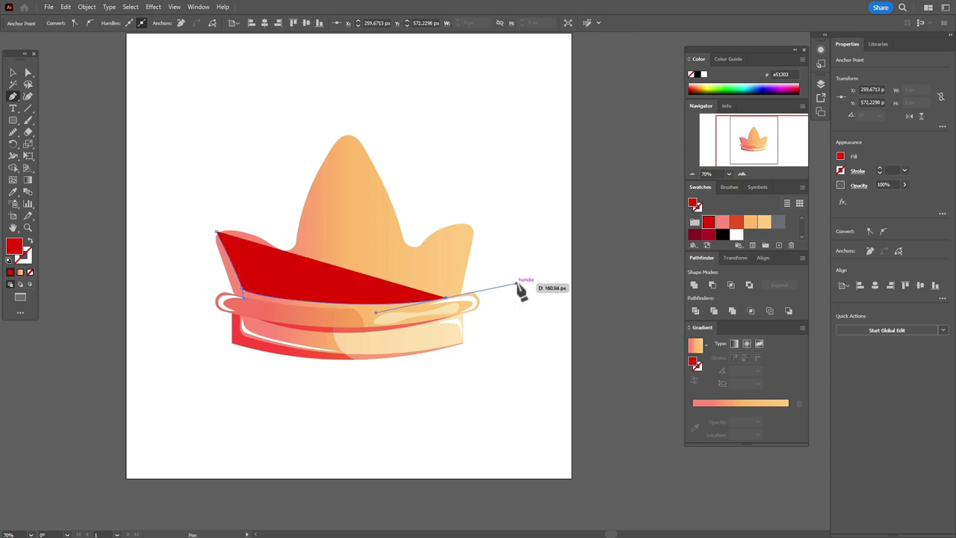
left_click(445, 298)
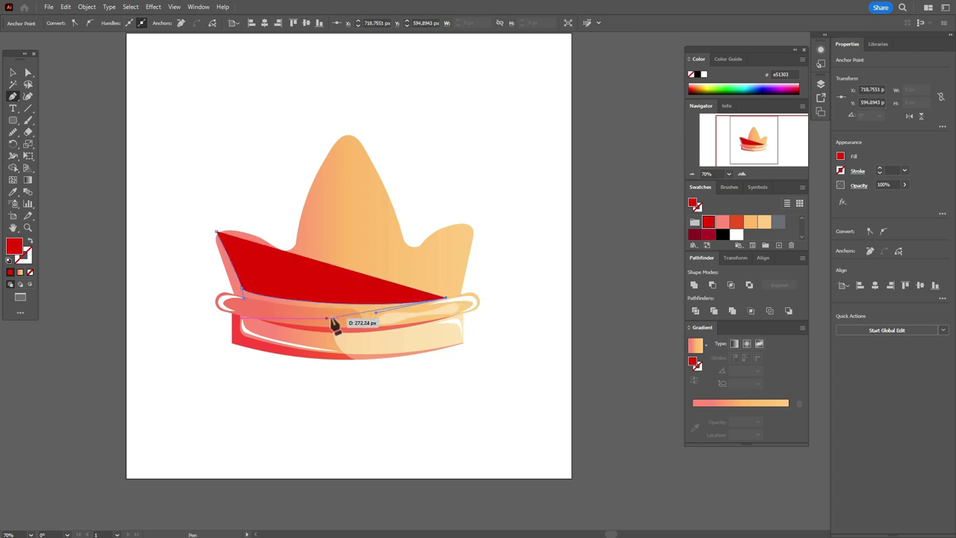
left_click(324, 317)
left_click(199, 305)
left_click(199, 255)
left_click(216, 232)
- Trim the red shape to the crown body's outline with Shape Builder, removing the part outside the left side
left_click(12, 73)
left_click(301, 271, "shift")
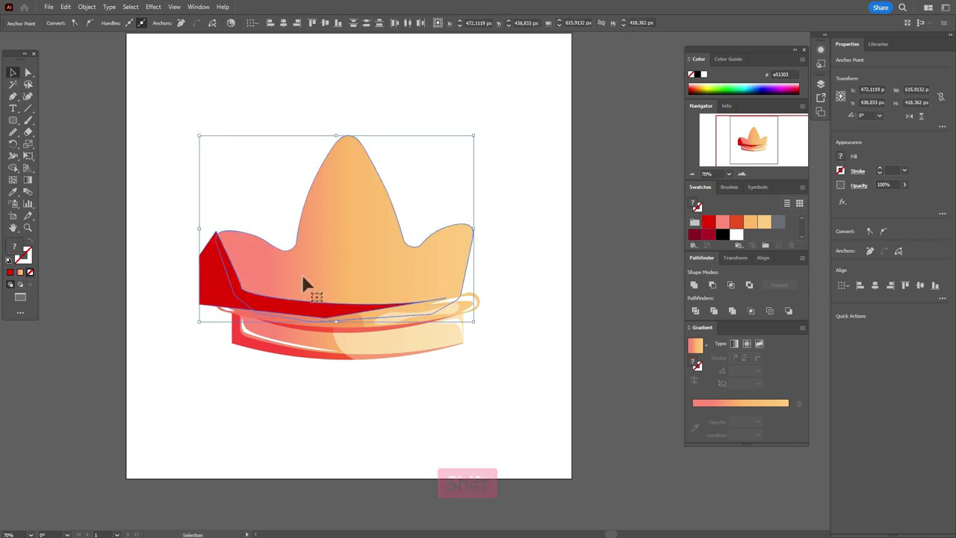
left_click(13, 167)
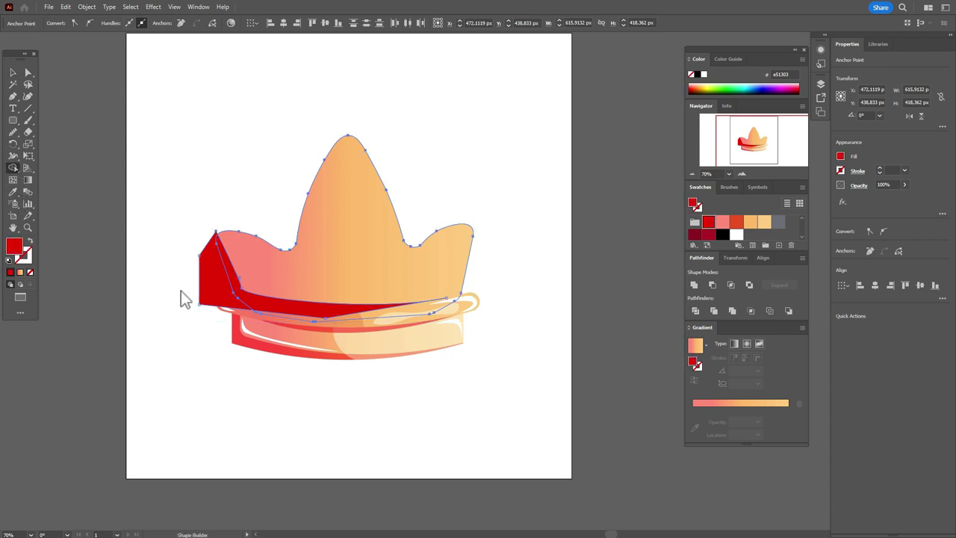
key("alt")
left_click(214, 293, "alt")
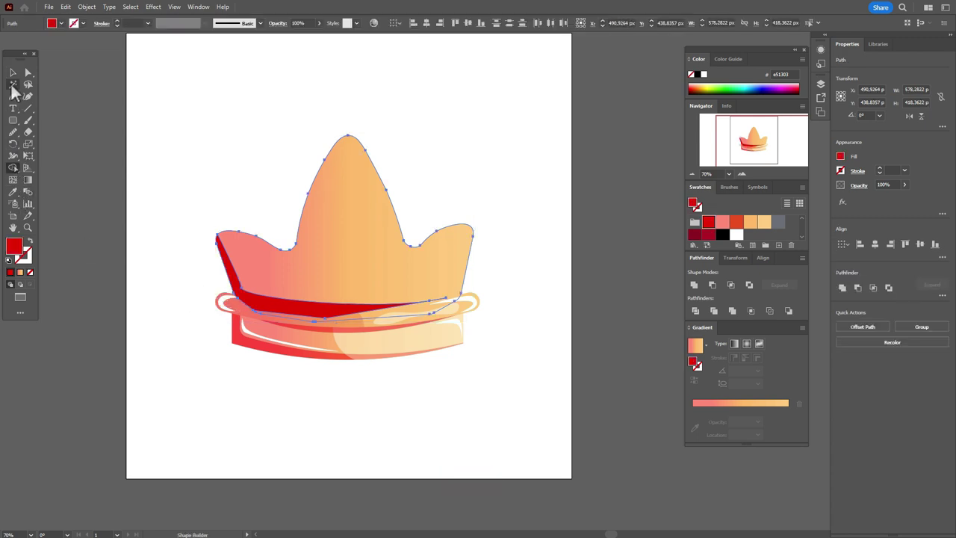
- Send the crown body and its red shading to the back, behind the curved band, and deselect them
left_click(13, 72)
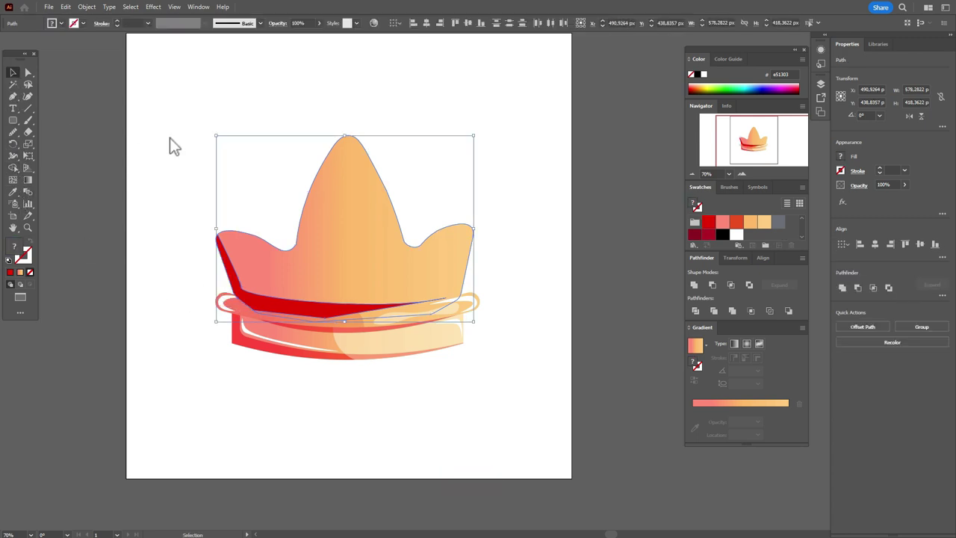
right_click(340, 252)
mouse_move(407, 464)
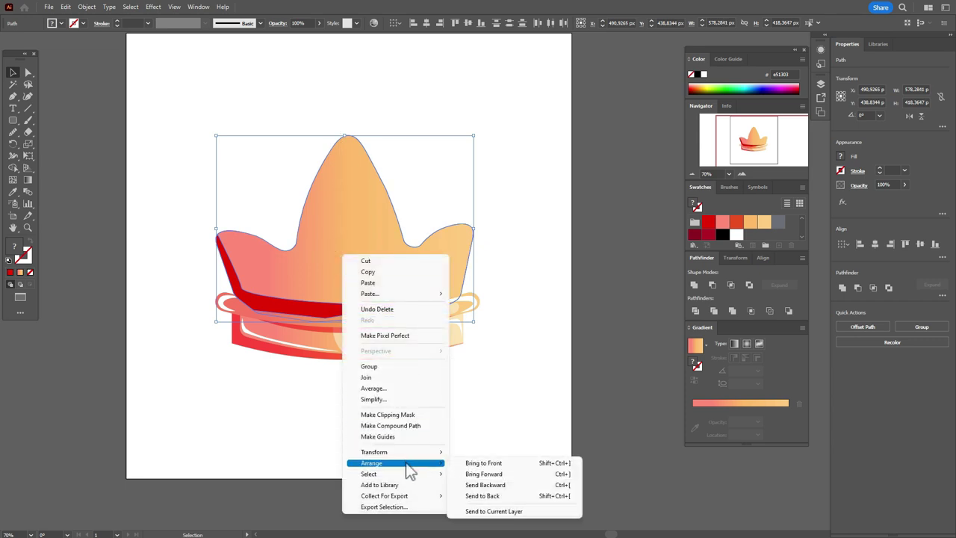
left_click(482, 494)
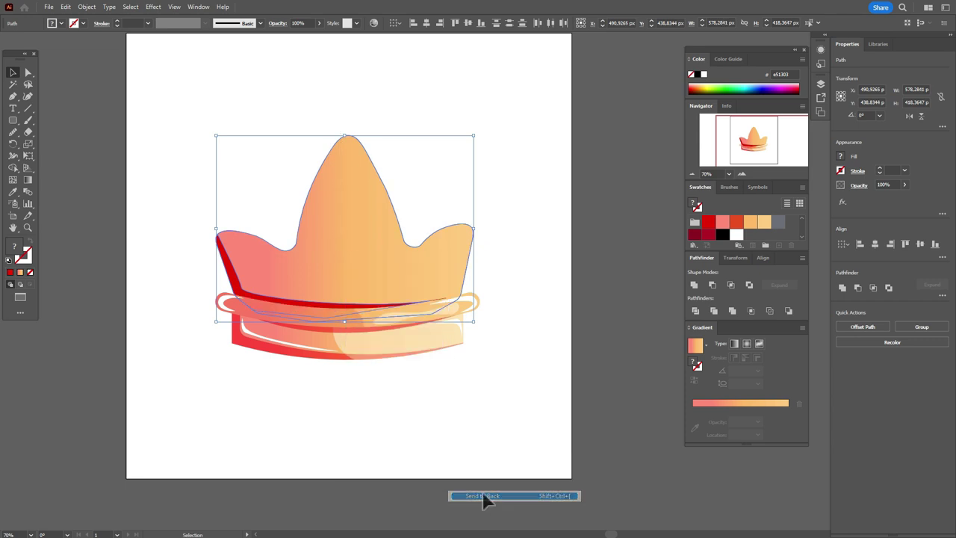
left_click(535, 429)
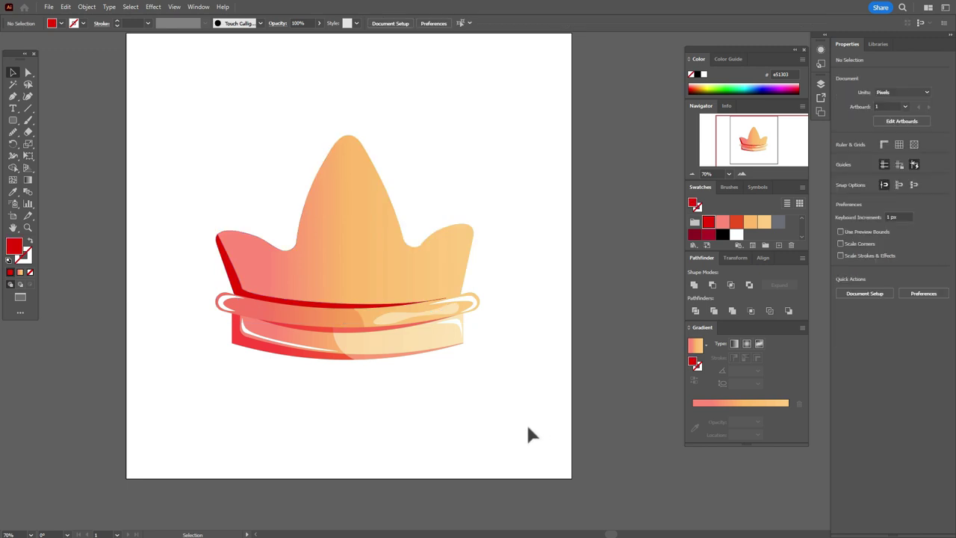
left_click(29, 72)
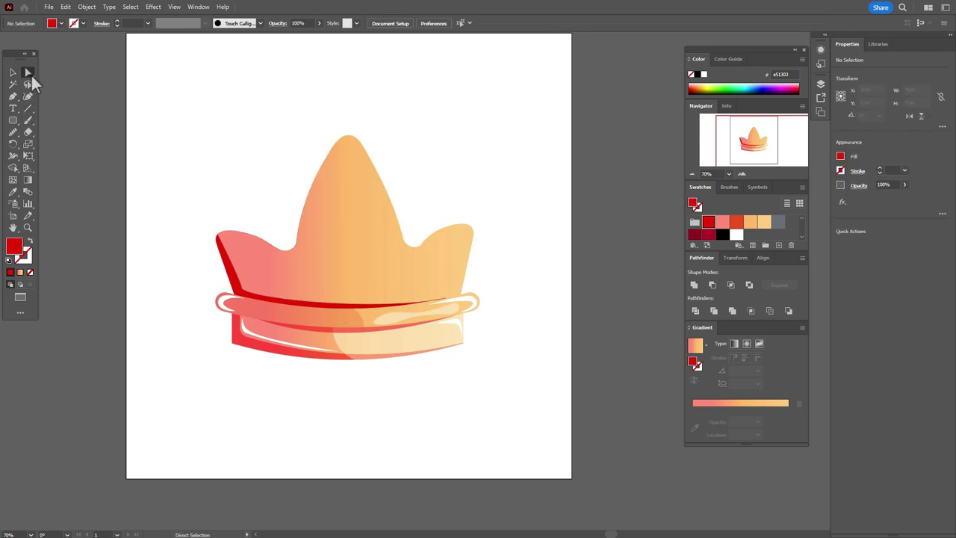
- Set the blending mode of the crown body's red shading to Color Burn at 50% opacity, and deselect it
left_click(14, 72)
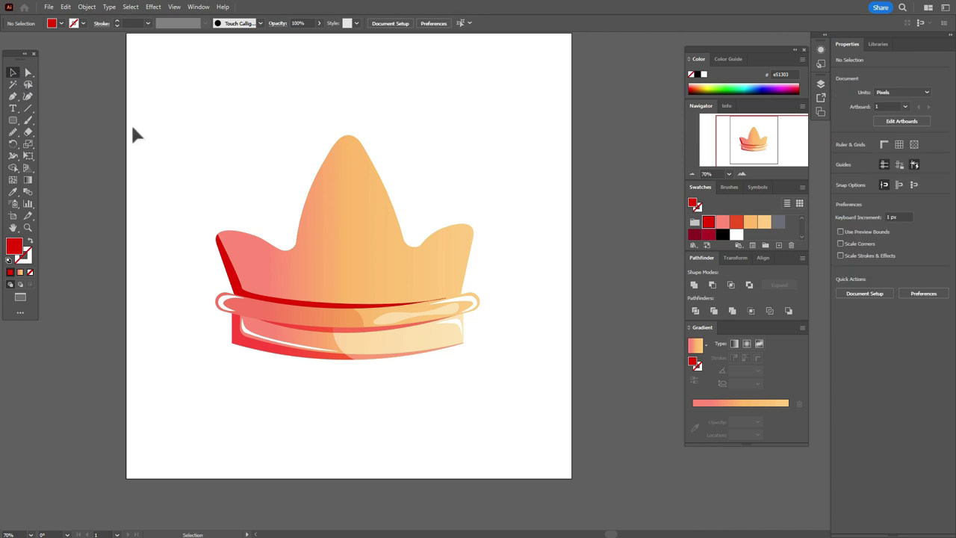
left_click(270, 309)
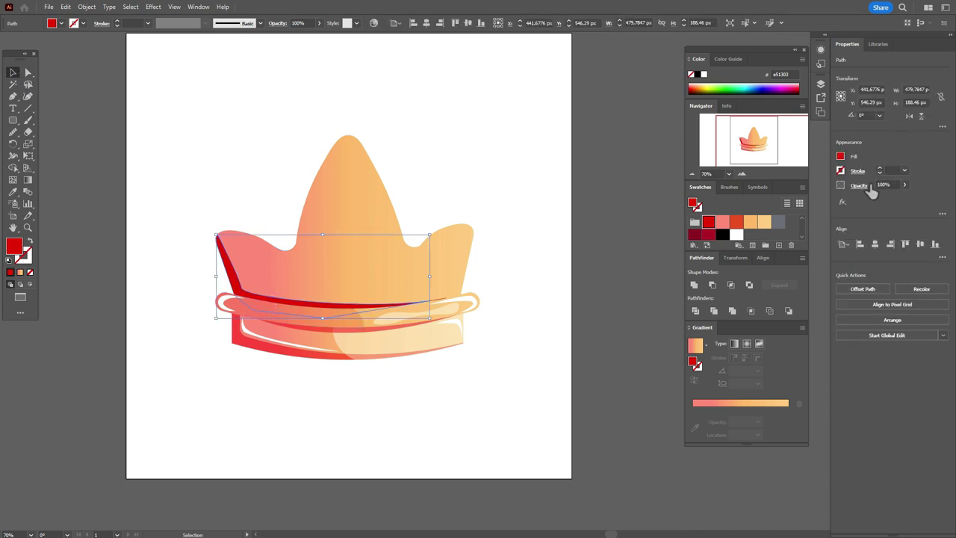
left_click(869, 189)
left_click(784, 202)
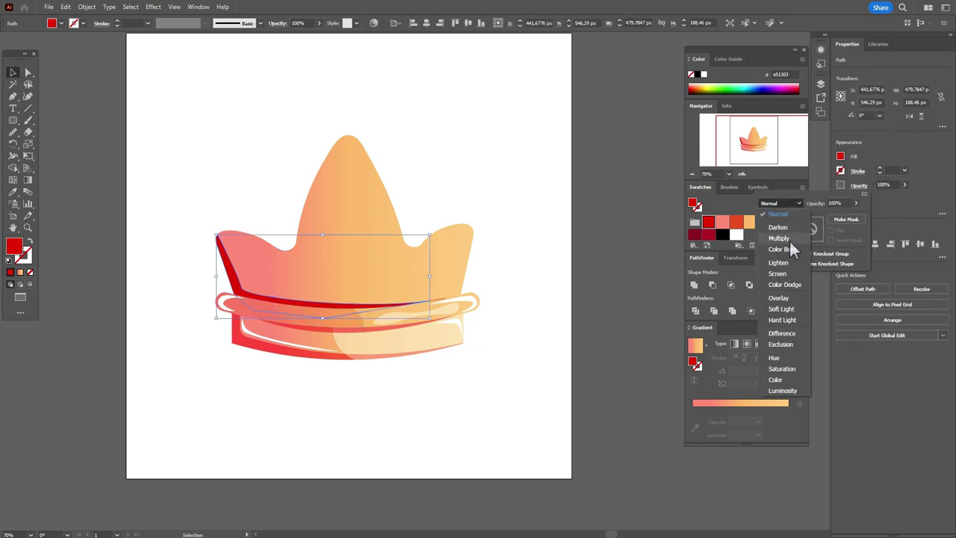
left_click(790, 250)
left_click(883, 185)
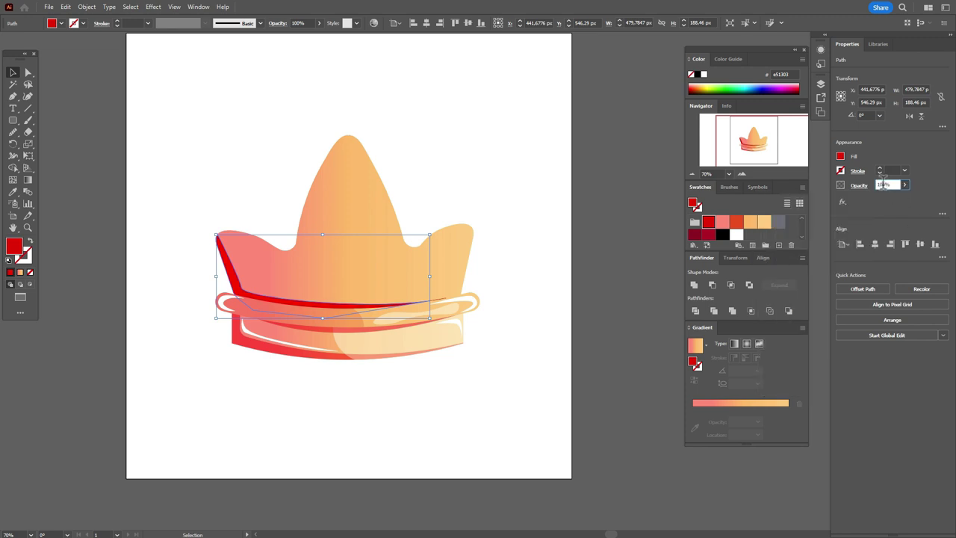
type("50")
key("Return")
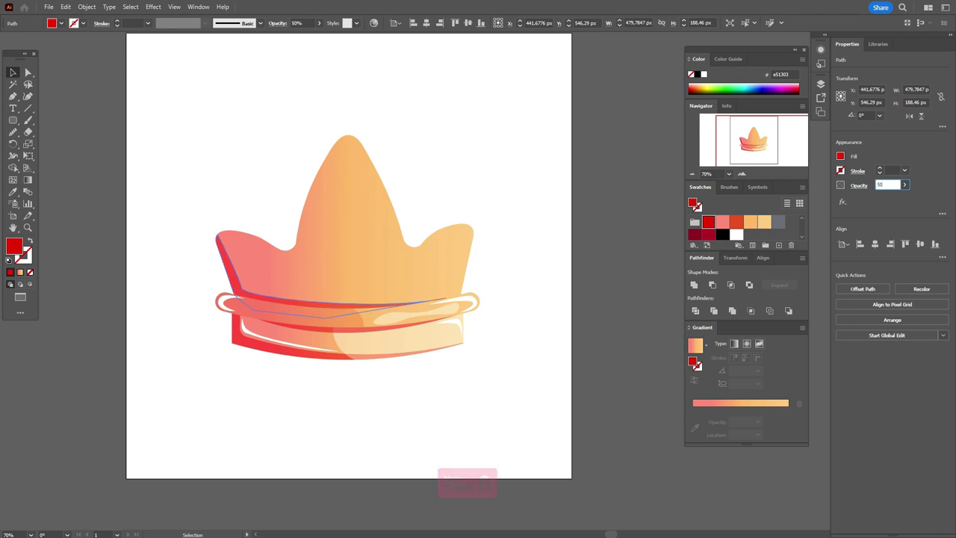
left_click(545, 190)
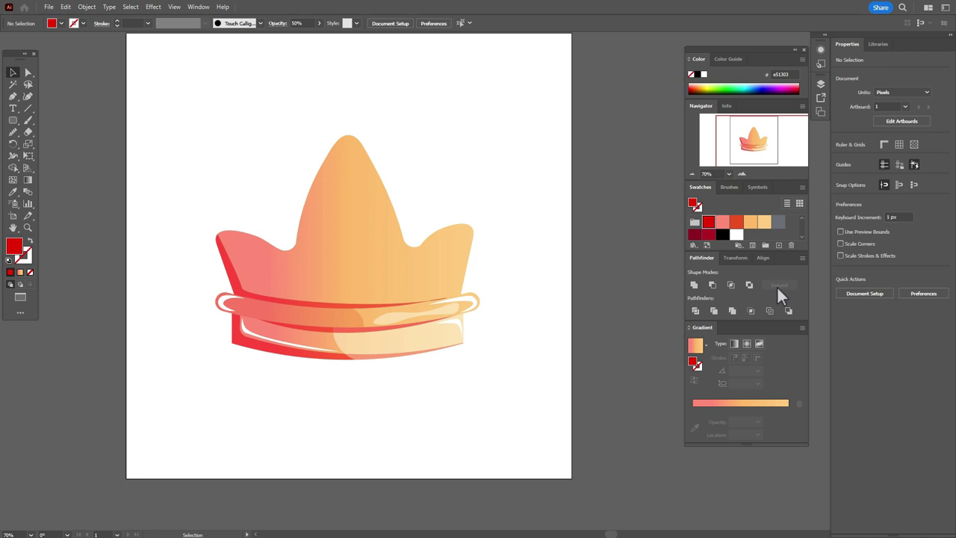
- Draw a closed white Pen shape along the upper edge of the crown's left spike, from its tip to the dip beside the middle spike
left_click(736, 236)
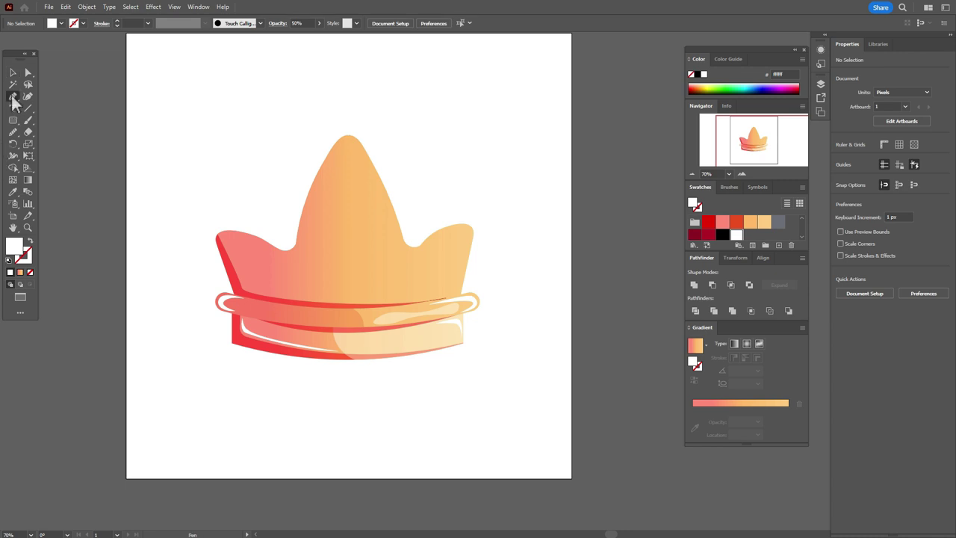
left_click(12, 97)
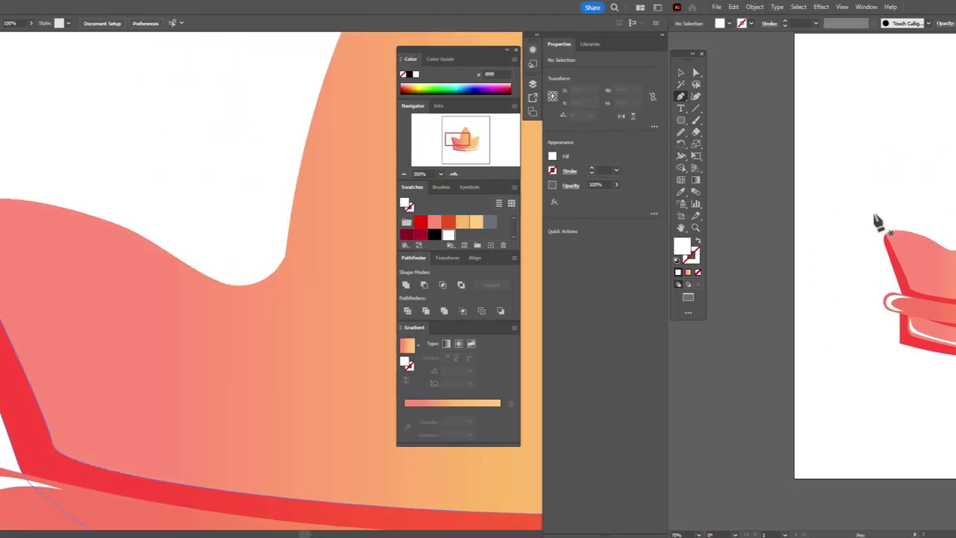
left_click(232, 217)
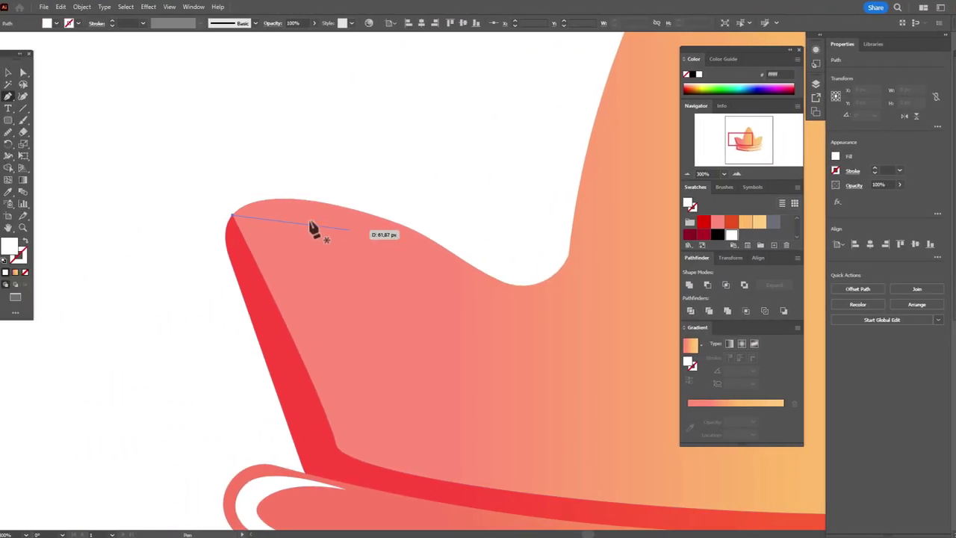
left_click_drag(312, 200, 375, 213)
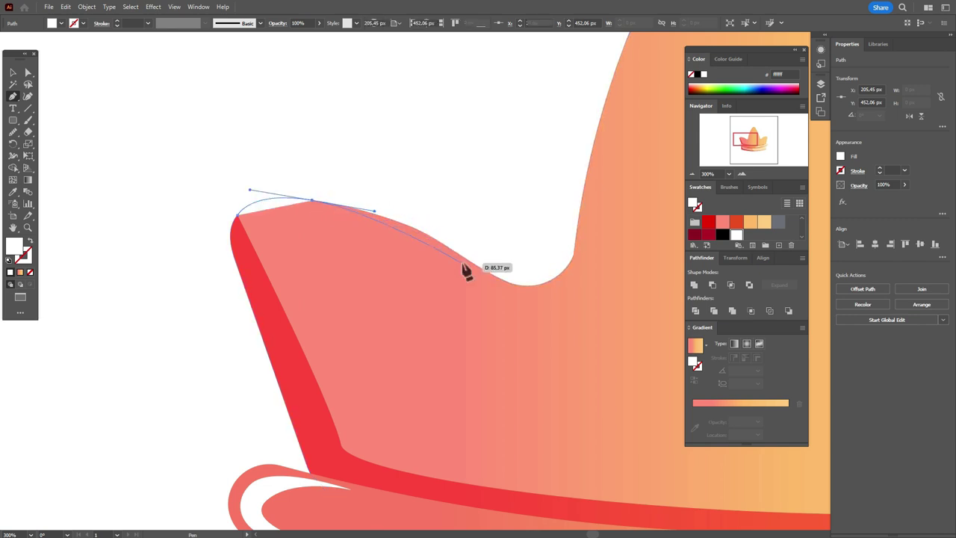
left_click(482, 269)
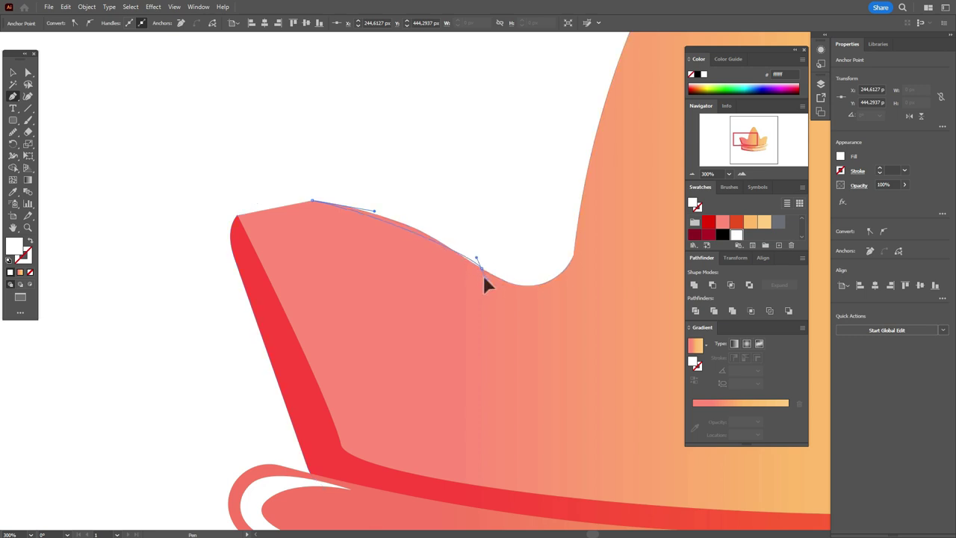
left_click_drag(532, 305, 540, 314)
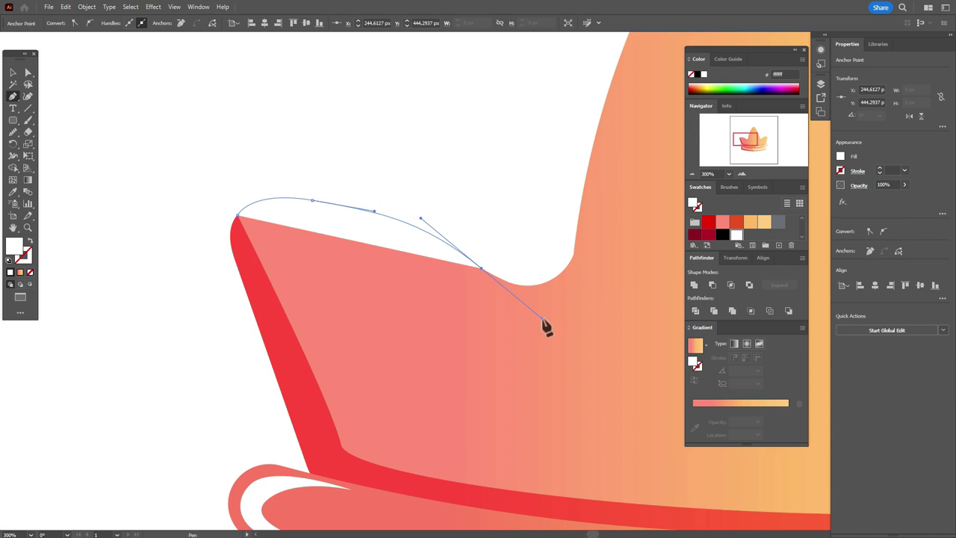
left_click(482, 270)
left_click(238, 218)
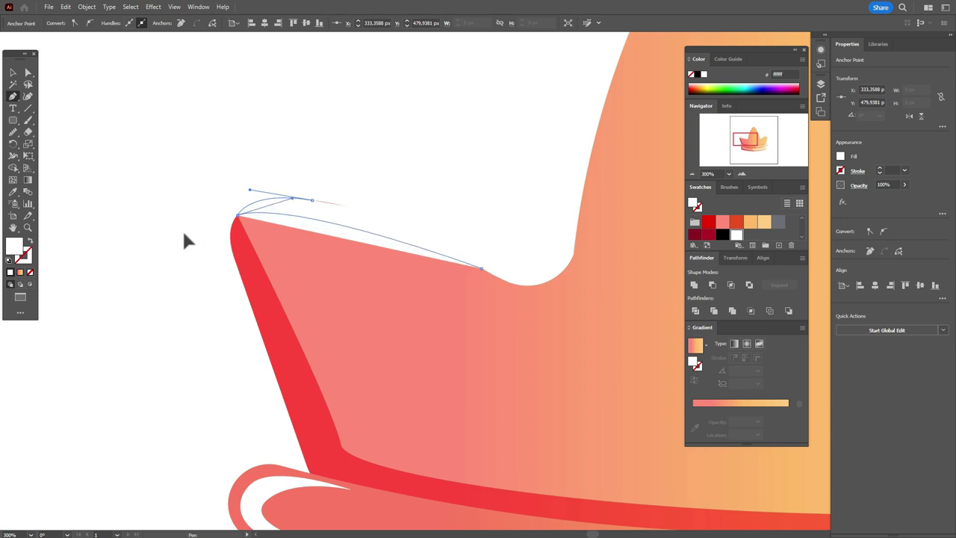
left_click_drag(157, 232, 122, 236)
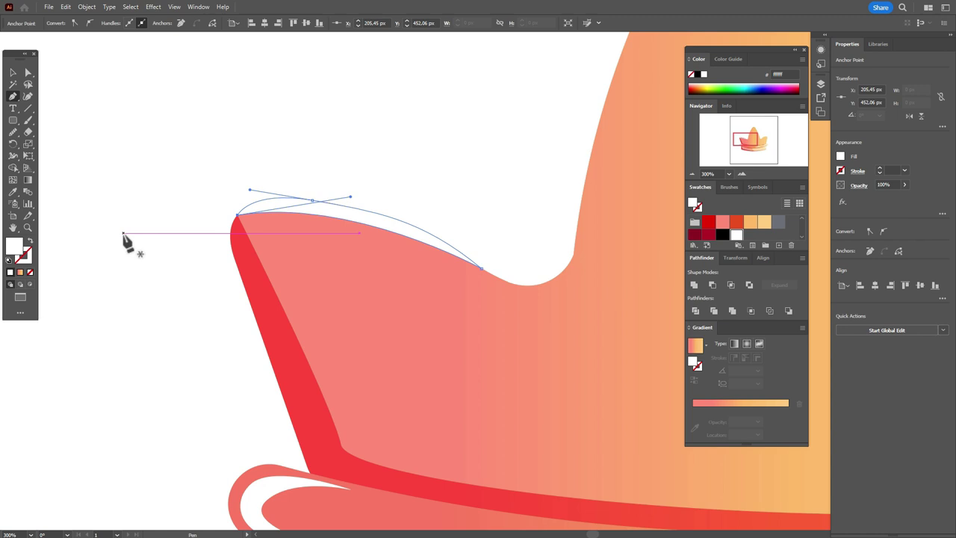
- Move the white shape's upper middle anchor slightly with Direct Selection to refine its curve, and deselect it
left_click(28, 74)
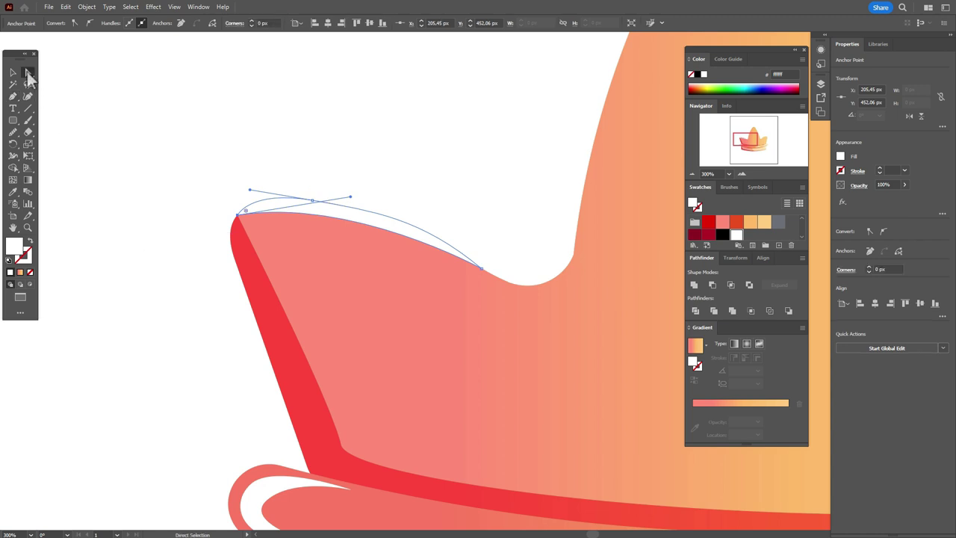
left_click(118, 107)
key("ctrl+z")
left_click(317, 191)
left_click(311, 201)
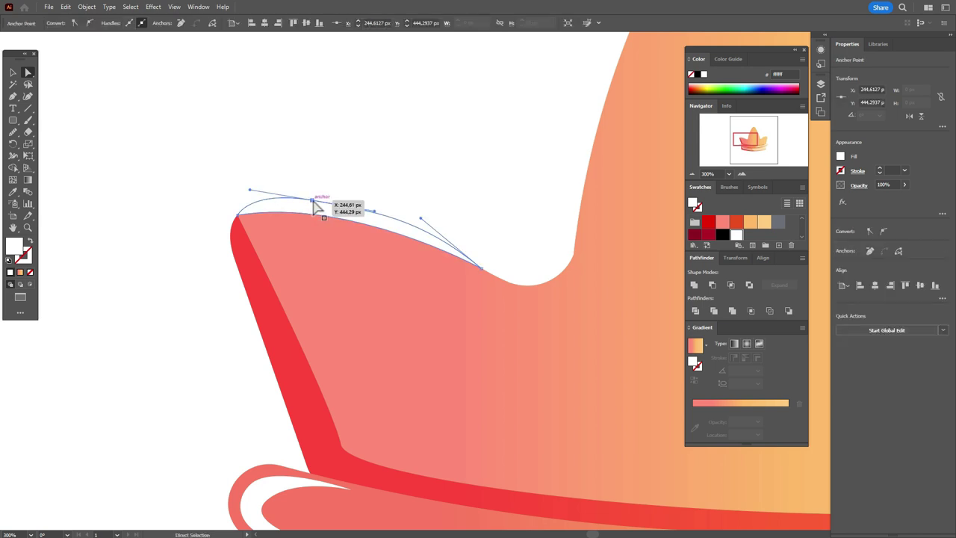
left_click(312, 205)
left_click(312, 200)
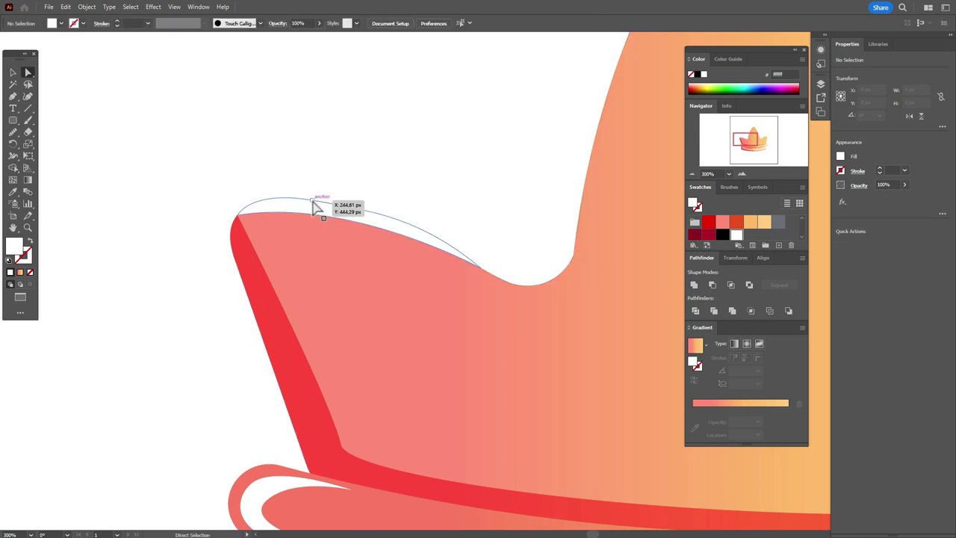
left_click_drag(312, 200, 316, 204)
left_click(320, 177)
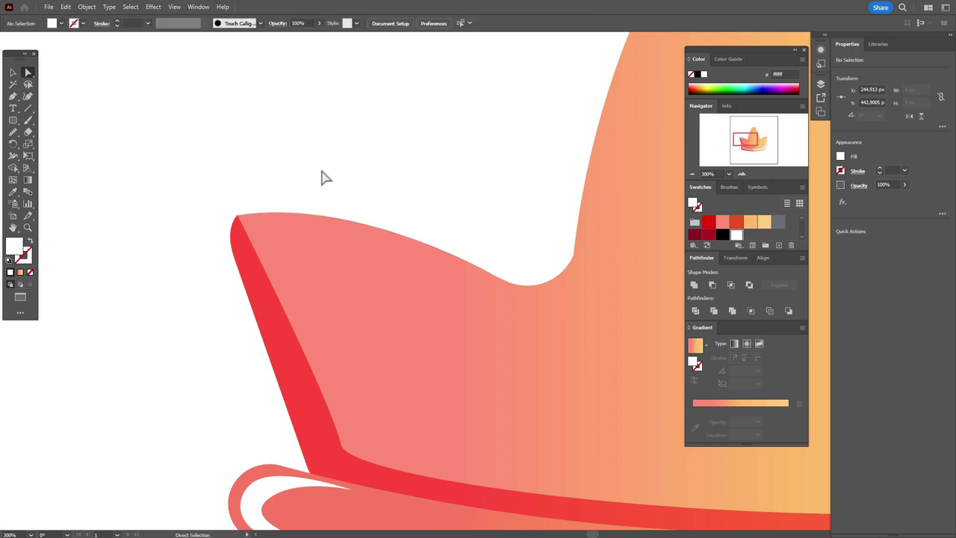
- Sample the crown body's red shading and start a Pen path along the middle spike's left edge, curving up to its tip
left_click(13, 228)
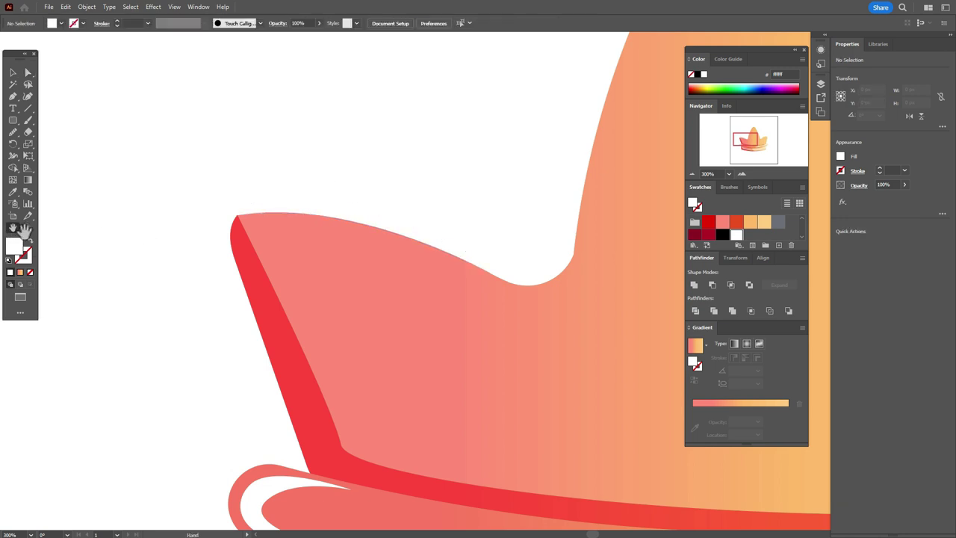
left_click_drag(579, 262, 397, 243)
left_click_drag(460, 301, 409, 331)
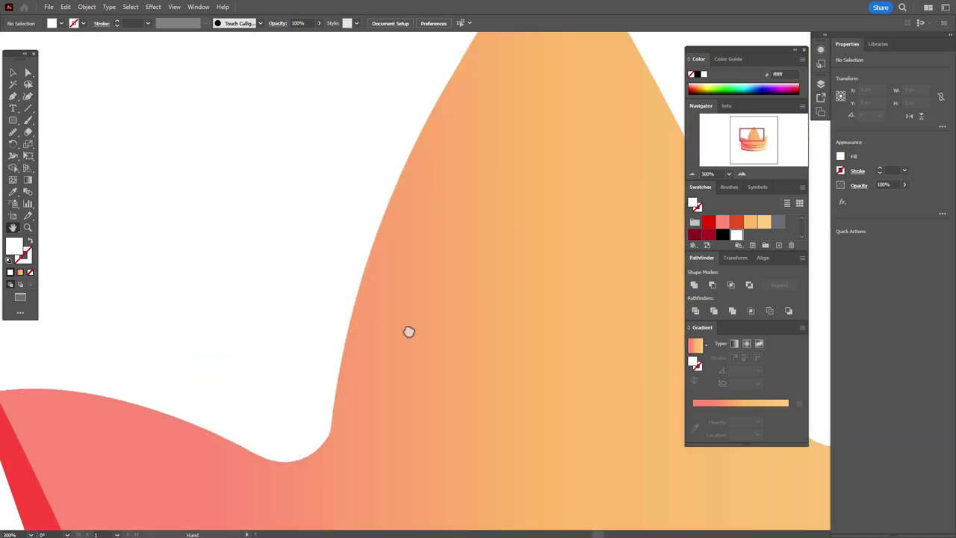
left_click(15, 192)
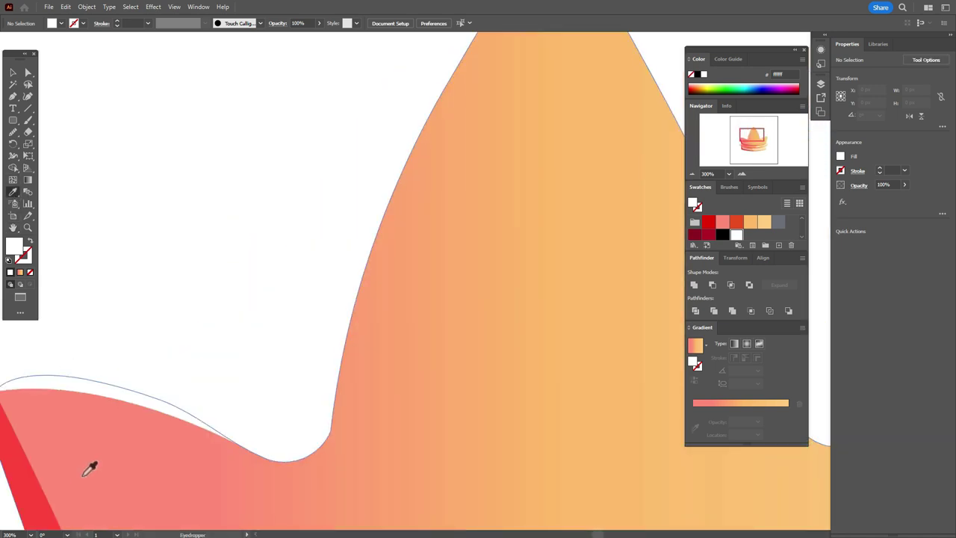
left_click(36, 466)
left_click(12, 227)
scroll(478, 354, "up", 5)
scroll(533, 316, "right", 2)
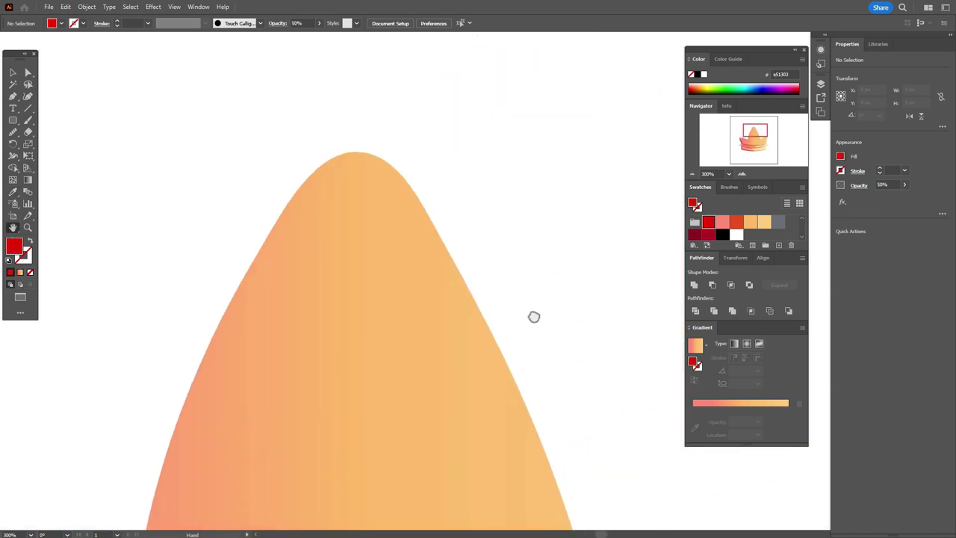
left_click(14, 96)
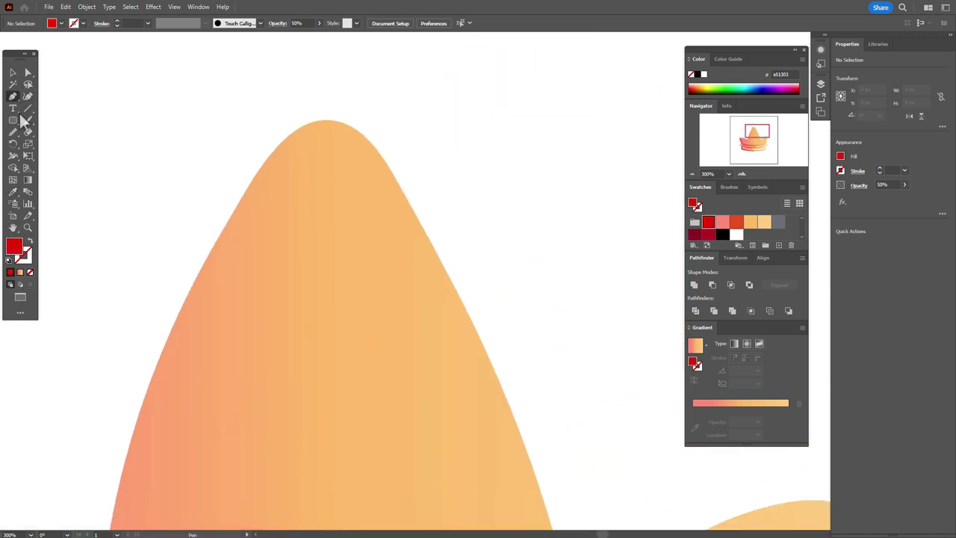
left_click(179, 312)
left_click_drag(332, 120, 397, 139)
key("Escape")
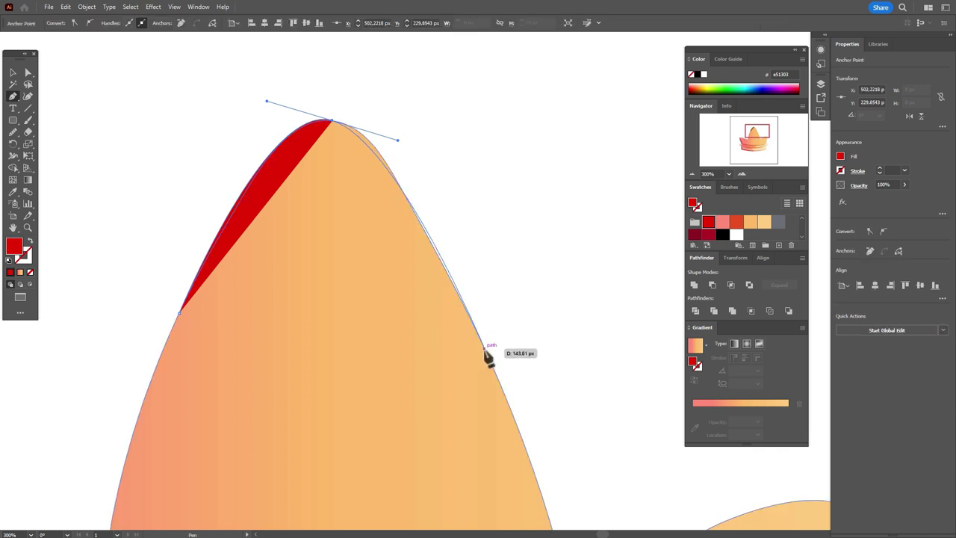
left_click(486, 348)
left_click_drag(504, 404, 558, 271)
scroll(558, 265, "up", 4)
left_click_drag(549, 326, 533, 442)
key("ctrl+z")
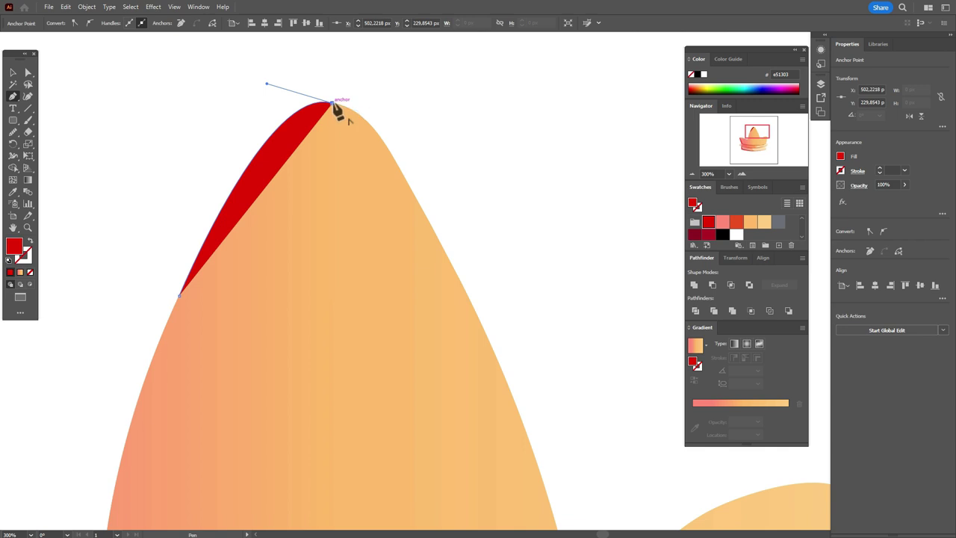
- Extend the path down the middle spike's right edge, swap fill and stroke, and close it with an inner curve just below the tip
left_click_drag(423, 213, 434, 262)
left_click_drag(465, 321, 470, 324)
left_click_drag(470, 326, 469, 326)
left_click_drag(424, 214, 480, 322)
left_click(480, 322)
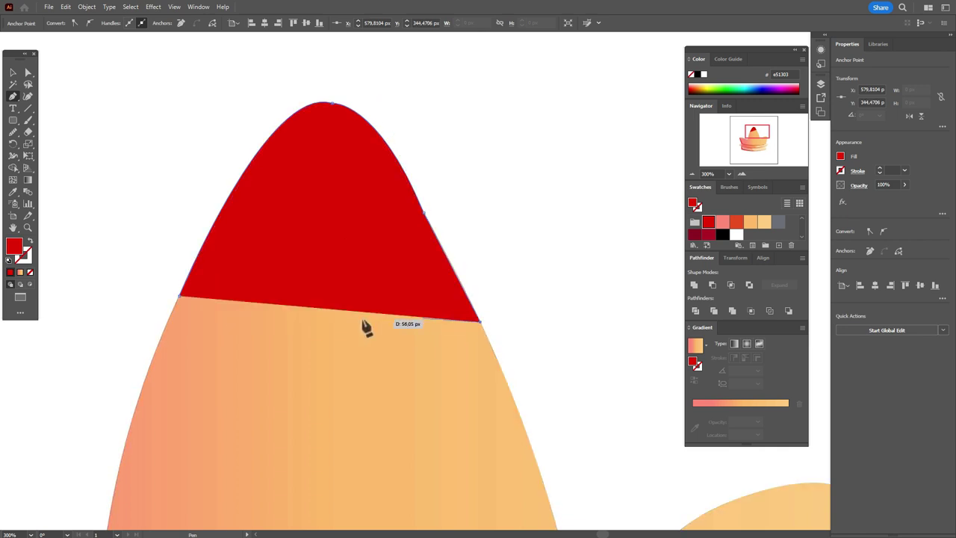
left_click(31, 242)
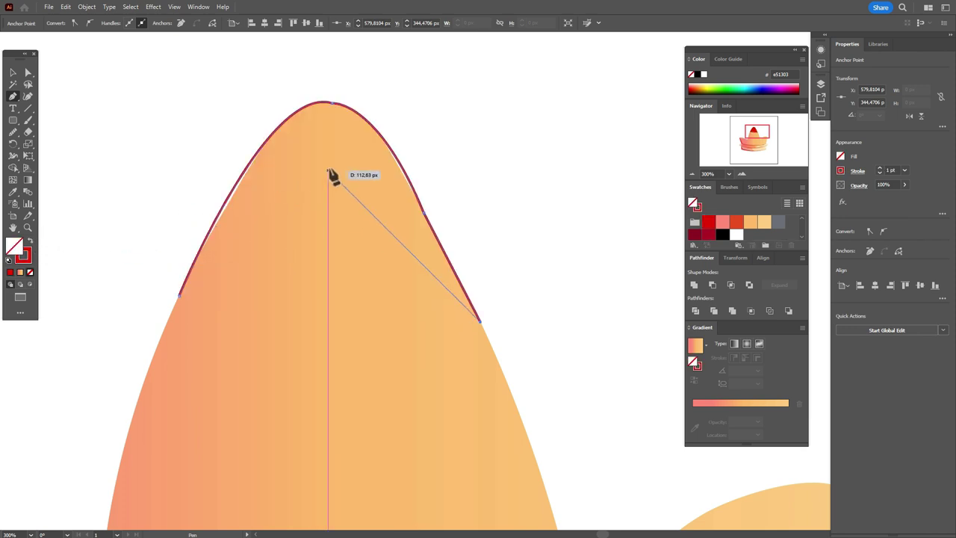
left_click_drag(327, 113, 295, 112)
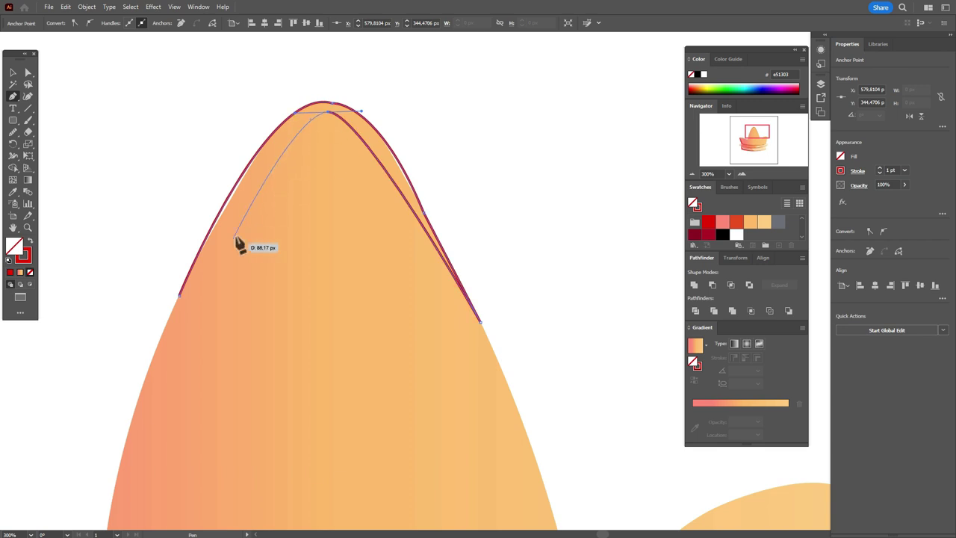
left_click(180, 295)
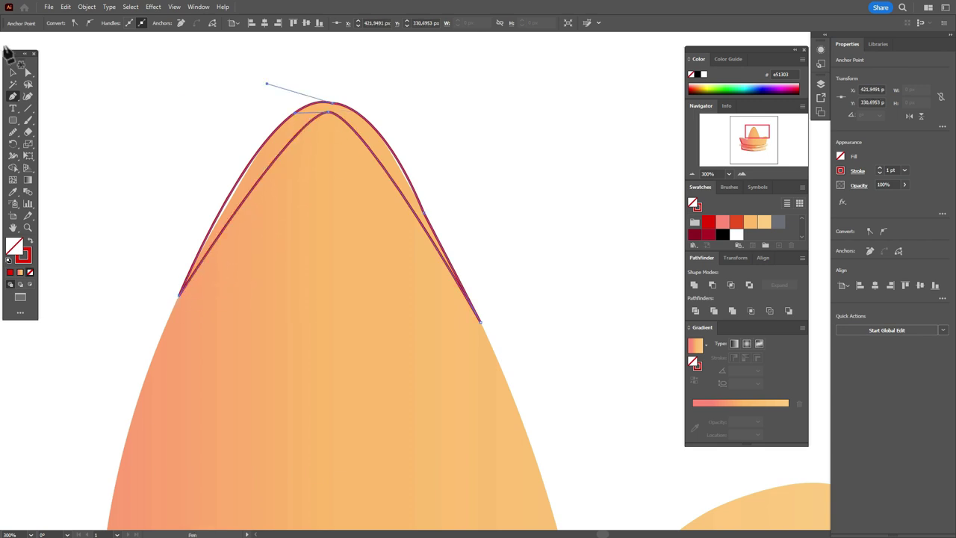
- Smooth the outer right edge of the spike outline with the Smooth tool, swap its red stroke back to fill, and deselect it
left_click(13, 72)
left_click(103, 88)
left_click(431, 221)
left_click(13, 132)
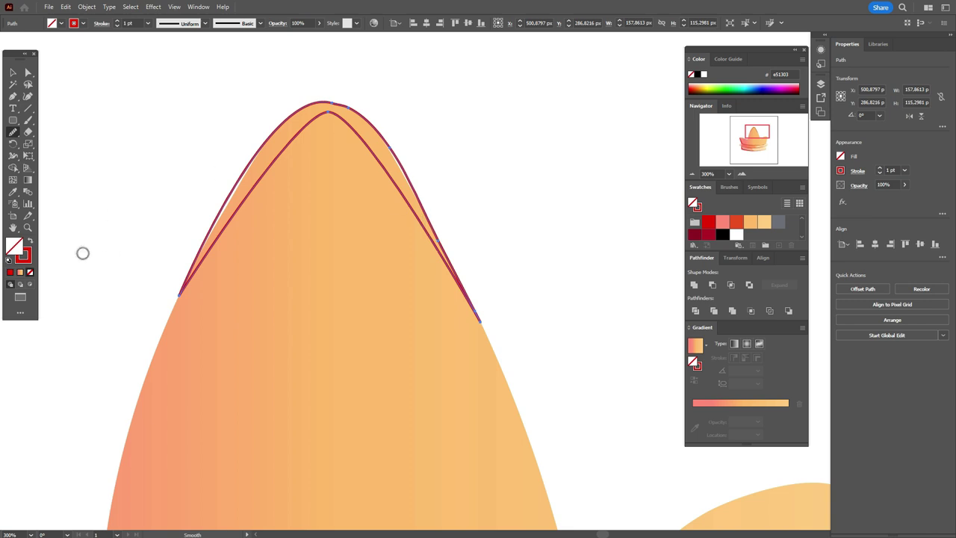
left_click(30, 242)
left_click(13, 73)
left_click(52, 73)
- Set the red spike-tip shape's blending mode to Color Burn and its opacity to 50%
left_click(386, 170)
left_click(859, 185)
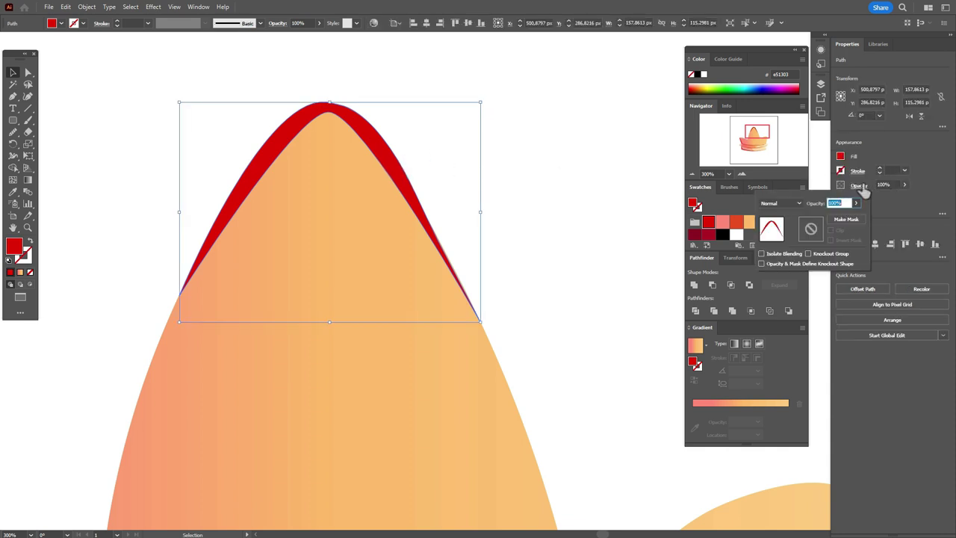
left_click(857, 185)
left_click(788, 203)
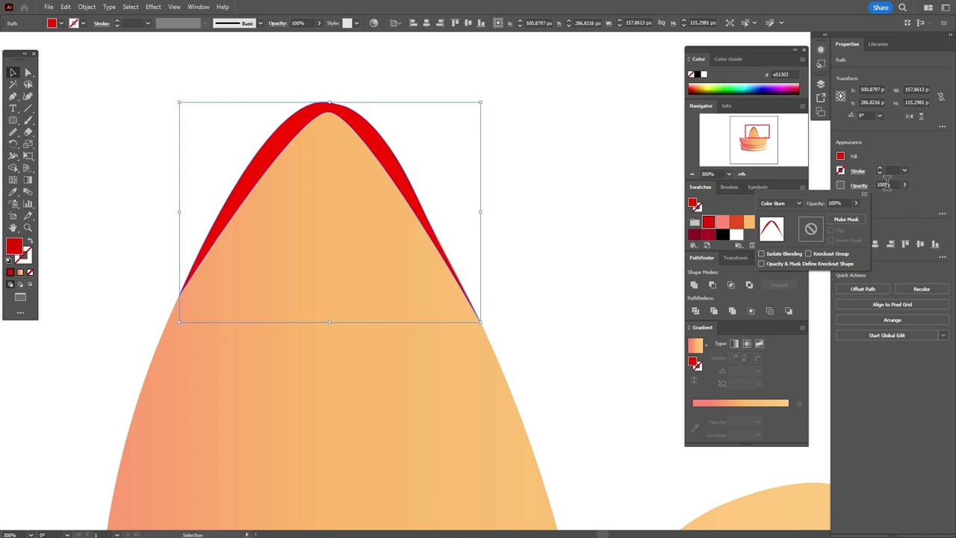
left_click(884, 185)
type("50")
key("Return")
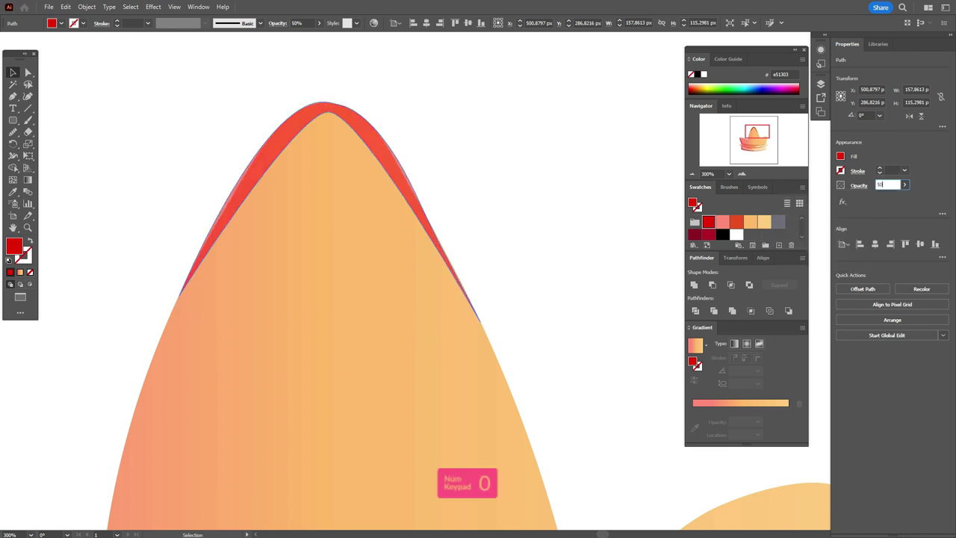
- Select the crown body together with the red spike-tip shape and try subtracting the outer sliver with the Shape Builder
left_click(12, 74)
left_click(151, 96)
left_click(352, 261)
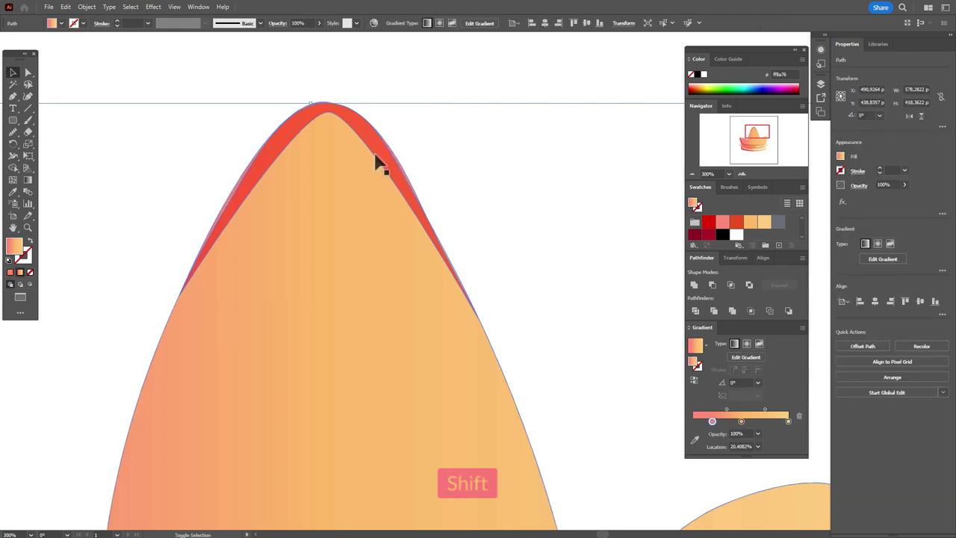
left_click(377, 164, "shift")
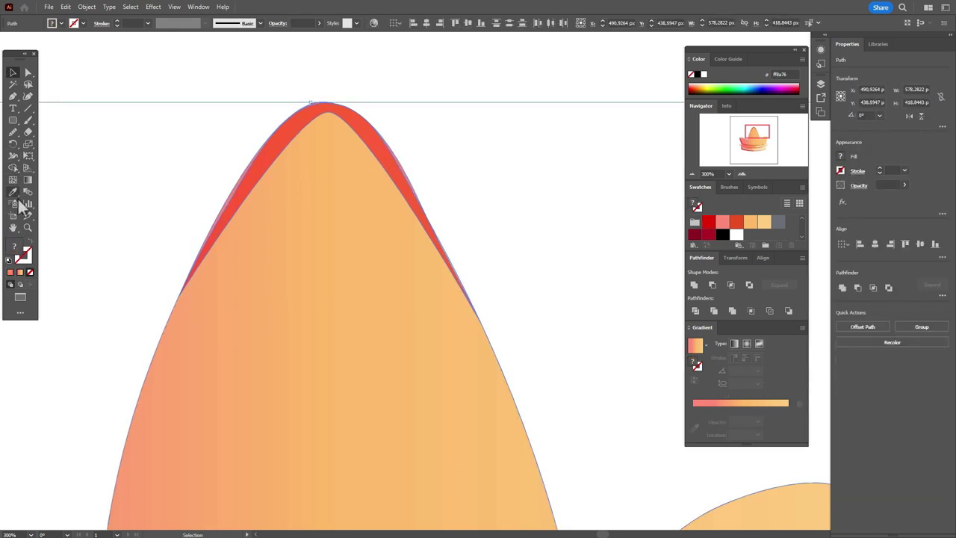
left_click(14, 167)
key("alt")
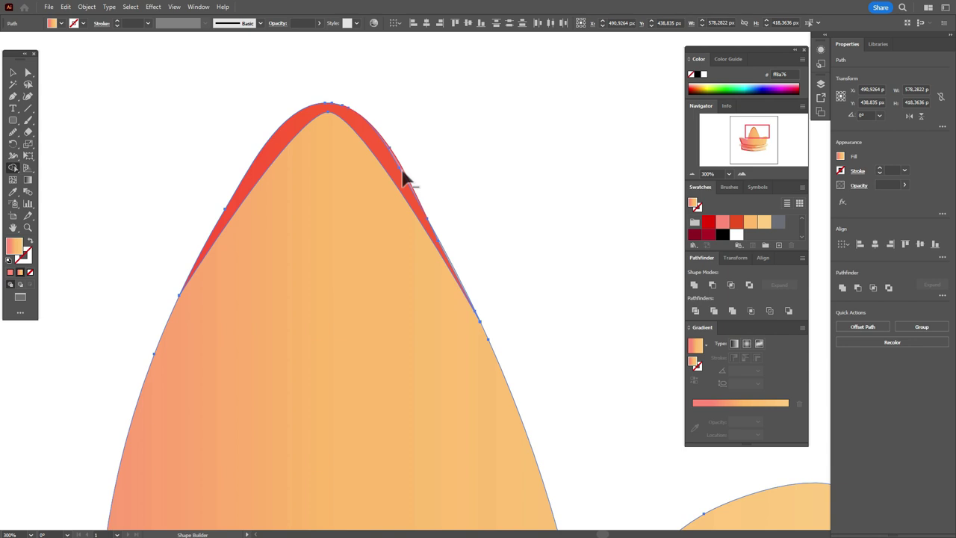
key("ctrl+z")
- Remove the excess slivers along the outer edge of the middle spike's red tip with the Shape Builder
key("alt")
key("z")
left_click(437, 224)
left_click(466, 248)
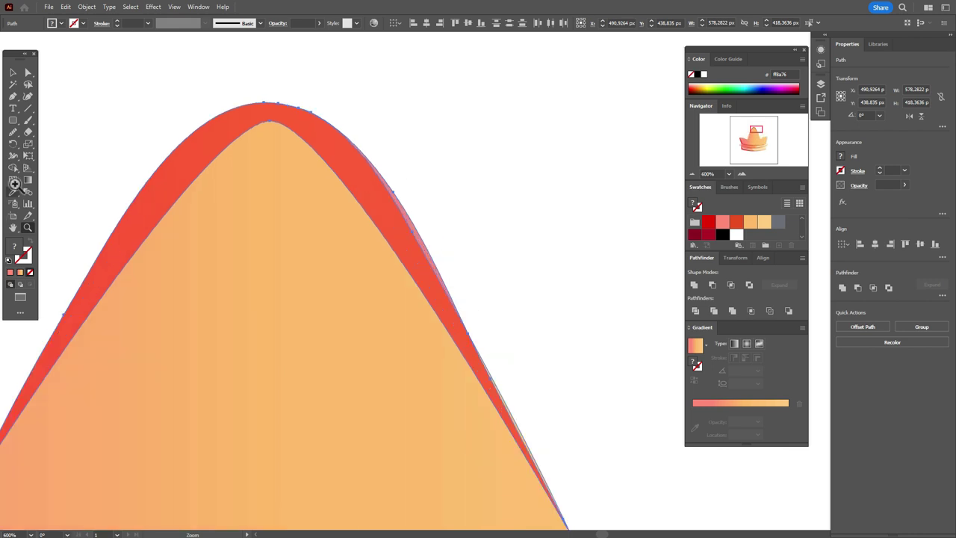
key("shift+m")
key("alt")
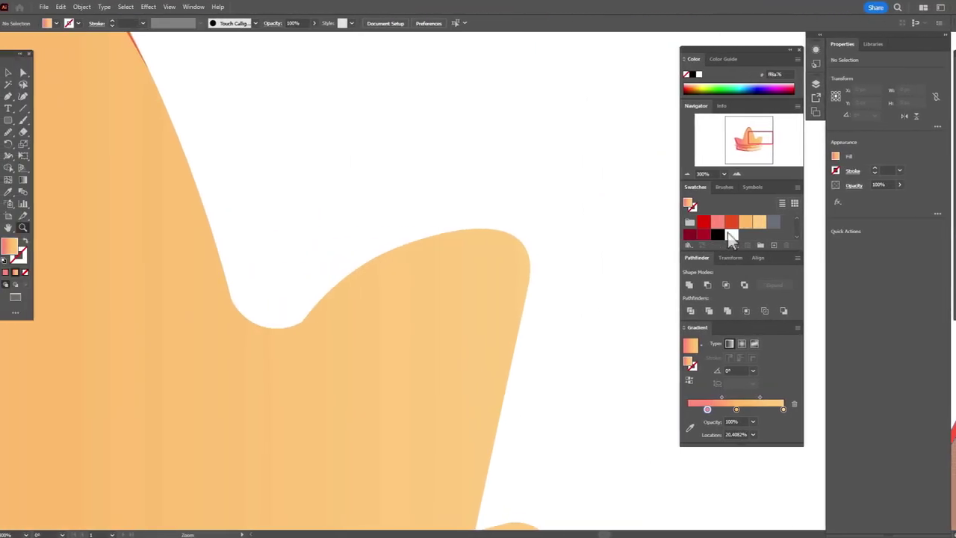
- Draw a closed white-filled highlight with the Pen tool along the right spike's upper edge, with a curved inner edge
left_click(736, 234)
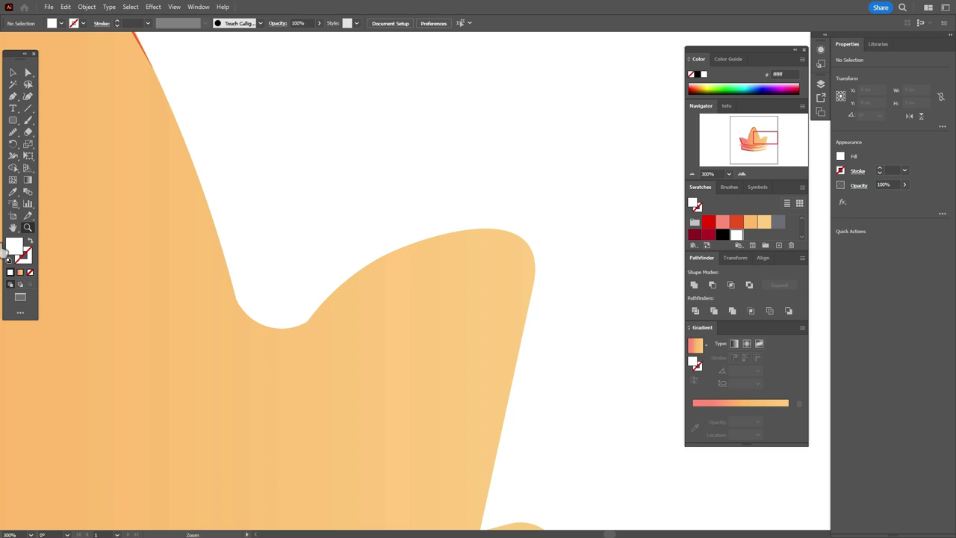
left_click(333, 291)
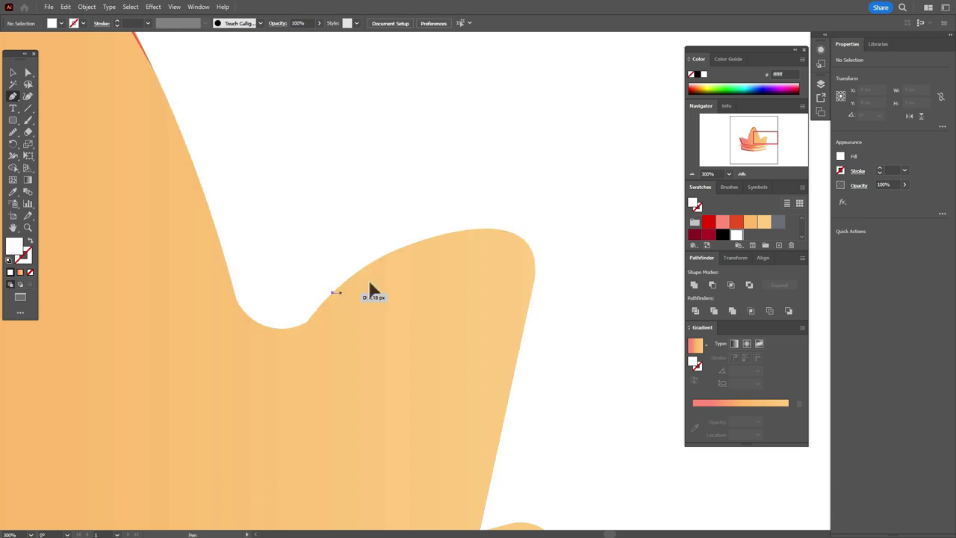
left_click_drag(524, 240, 620, 284)
key("ctrl+z")
left_click_drag(422, 241, 470, 230)
mouse_move(530, 248)
left_mouse_down()
mouse_move(552, 274)
mouse_move(533, 250)
left_mouse_up()
left_click(529, 249)
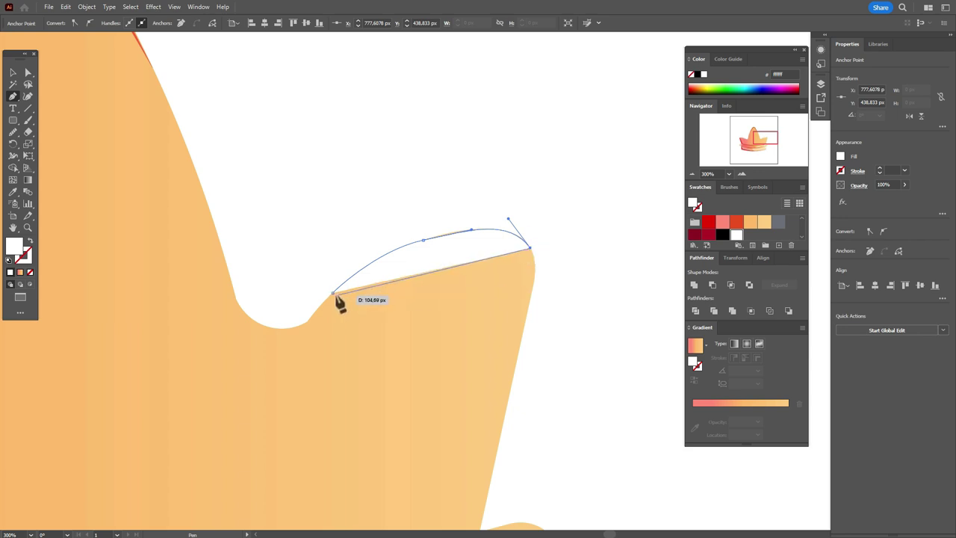
left_click_drag(333, 292, 209, 376)
- Nudge the white highlight's upper-edge and outer-end anchors to cover the right spike's edge, and select the crown body's adjacent valley anchor
left_click(28, 74)
left_click(246, 134)
left_click(418, 253)
left_click_drag(423, 239, 426, 243)
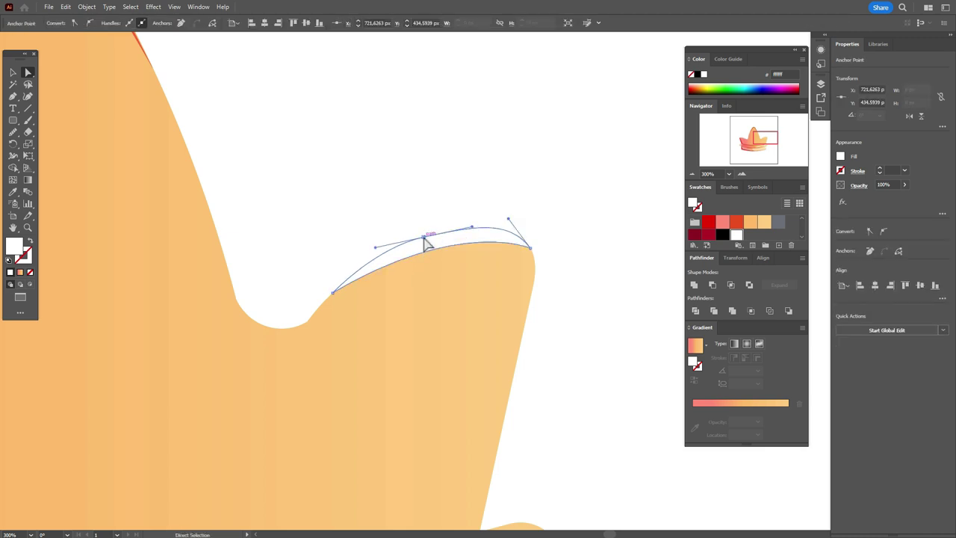
left_click(533, 215)
left_click_drag(528, 254, 533, 251)
left_click(551, 232)
key("ctrl+plus")
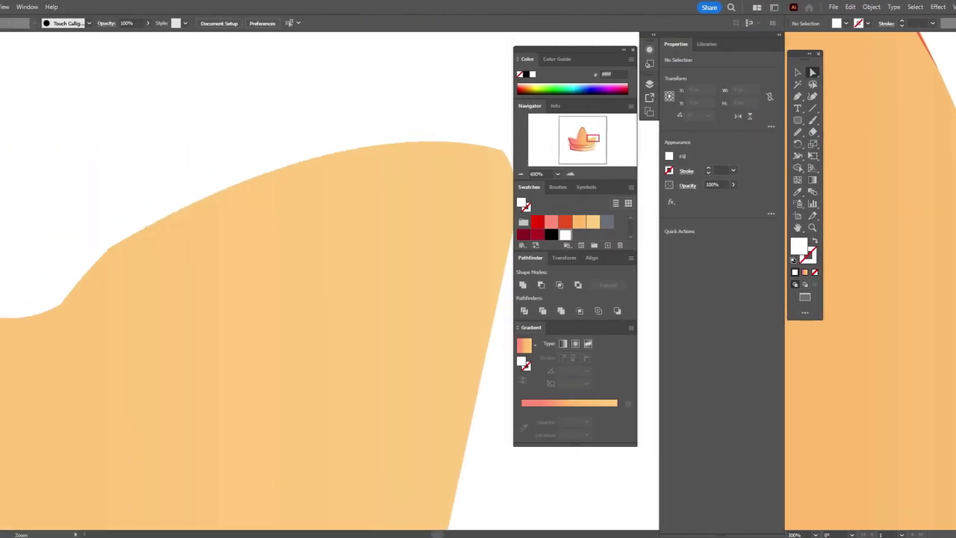
left_click(233, 304)
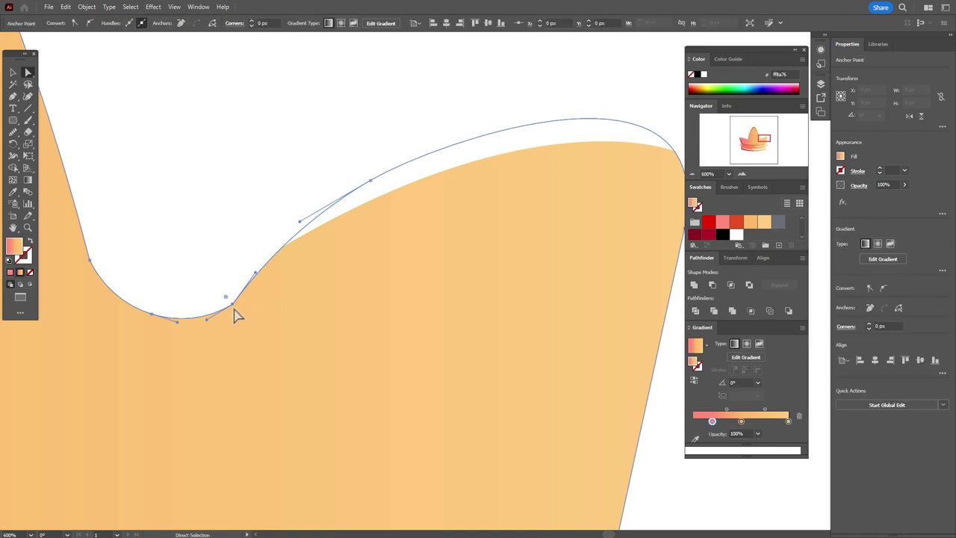
key("v")
key("ctrl+0")
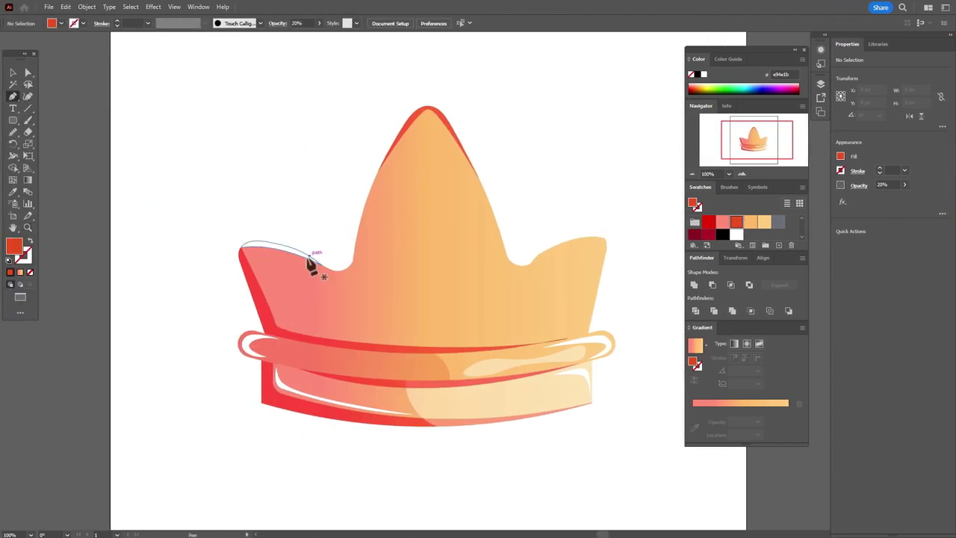
- Start an orange-red Pen path inside the left spike near its upper edge, curving down to the red shading above the band
left_click(278, 261)
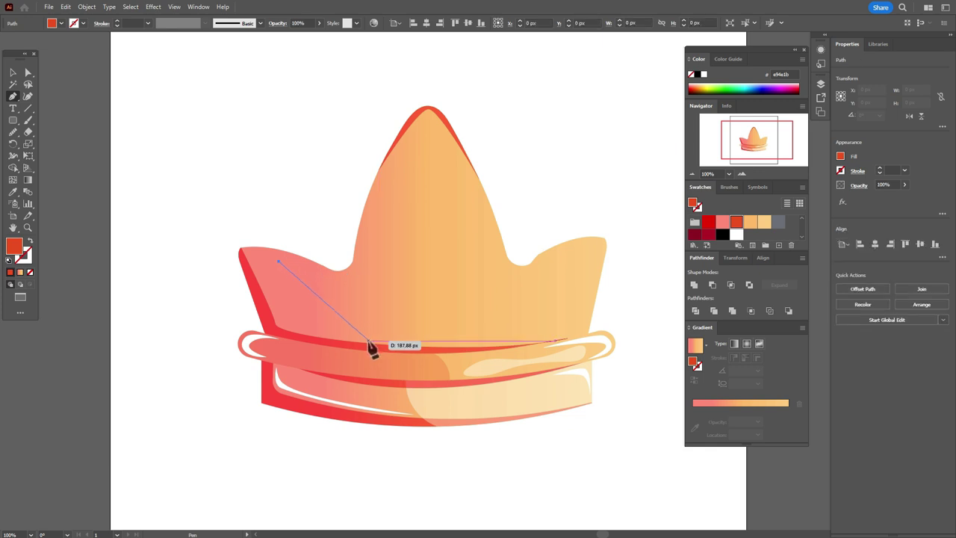
left_click_drag(370, 353, 395, 416)
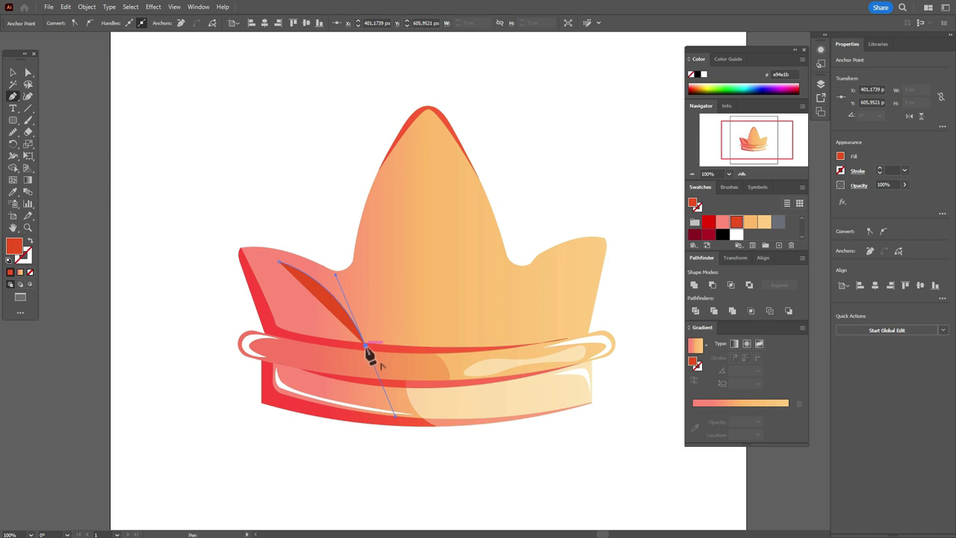
key("ctrl+z")
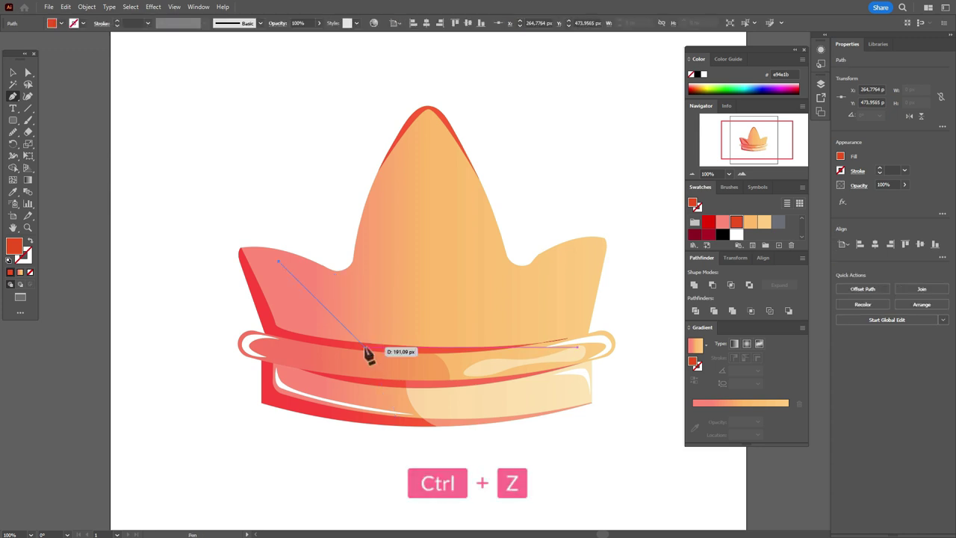
left_click_drag(377, 381, 379, 394)
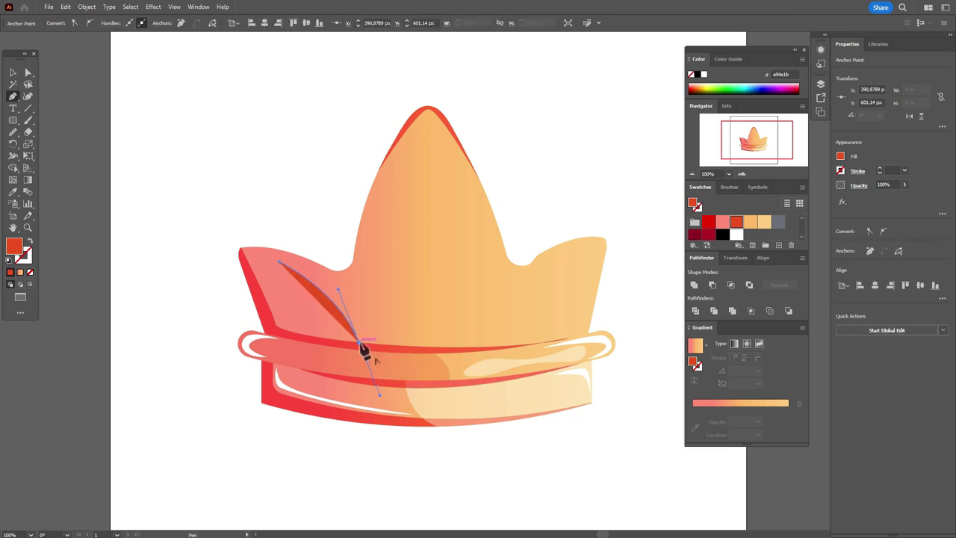
- Try to close the left spike's orange-red shape with an inner curve back to its start, and undo back to the first curve
left_click_drag(360, 343, 282, 266)
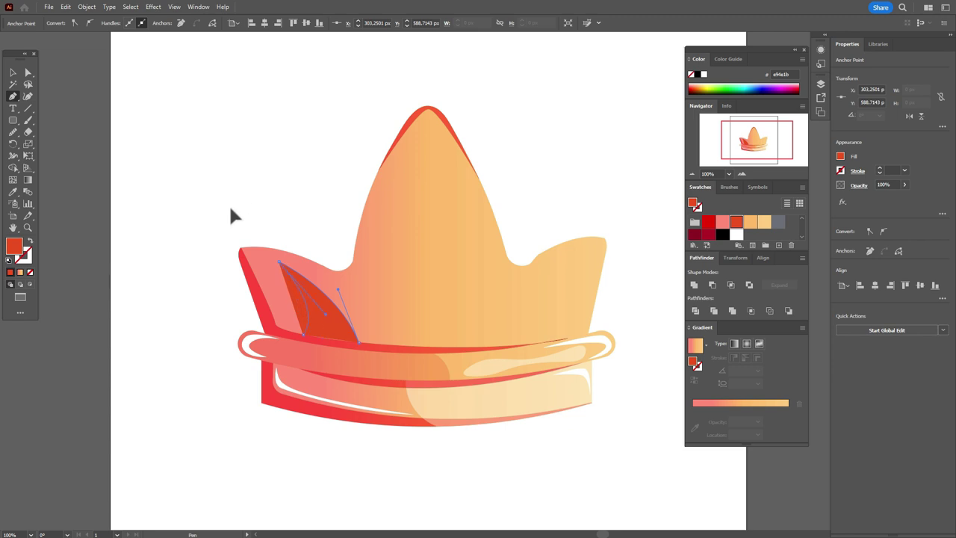
key("ctrl+z")
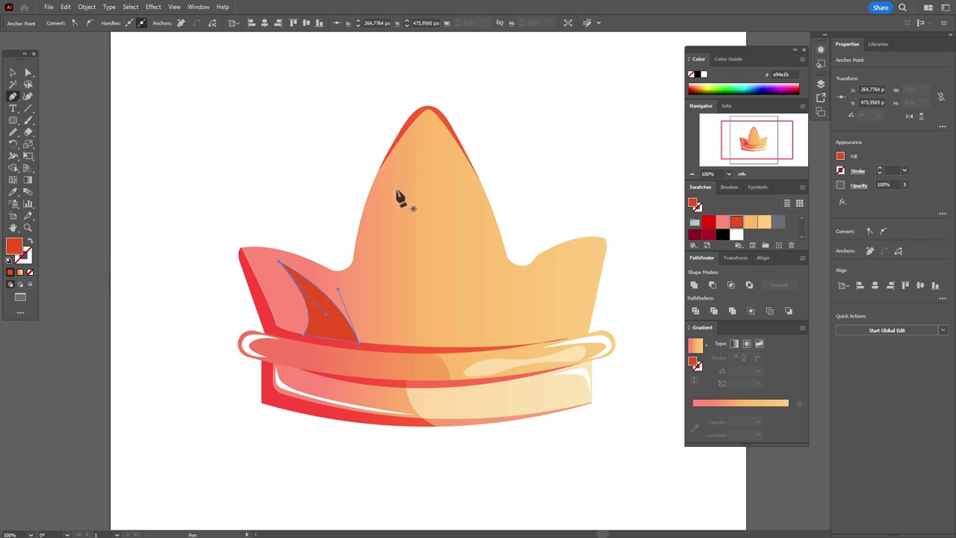
key("ctrl+z")
key("ctrl+z")
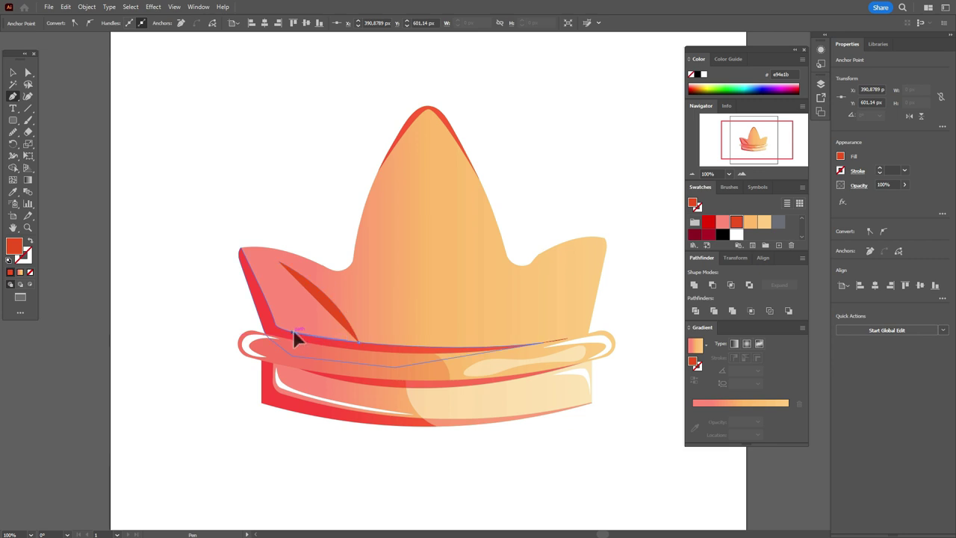
- Finish the curved orange-red shadow shape on the crown's left point and match it to the band shadow's style with 20% opacity
mouse_move(279, 326)
left_mouse_down()
mouse_move(301, 332)
mouse_move(293, 327)
left_mouse_up()
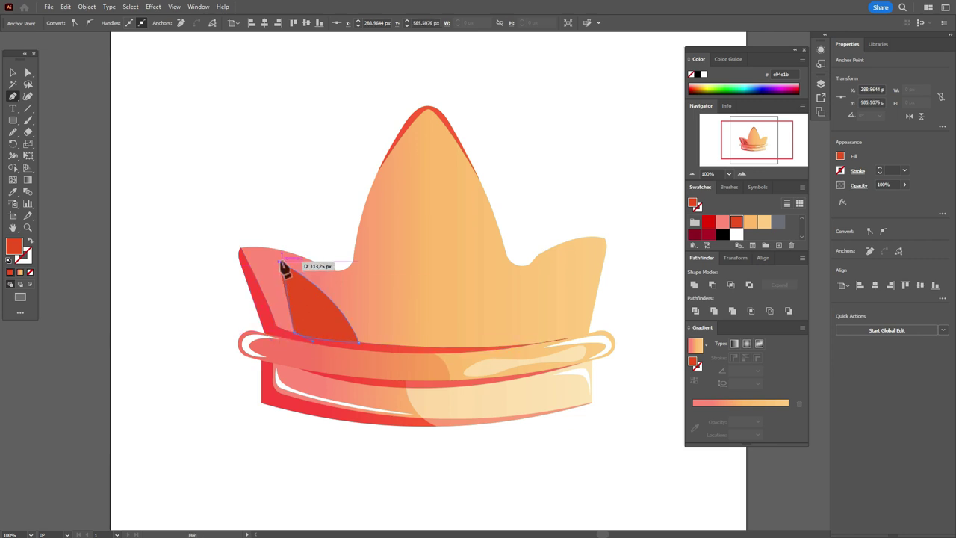
left_click_drag(279, 263, 277, 248)
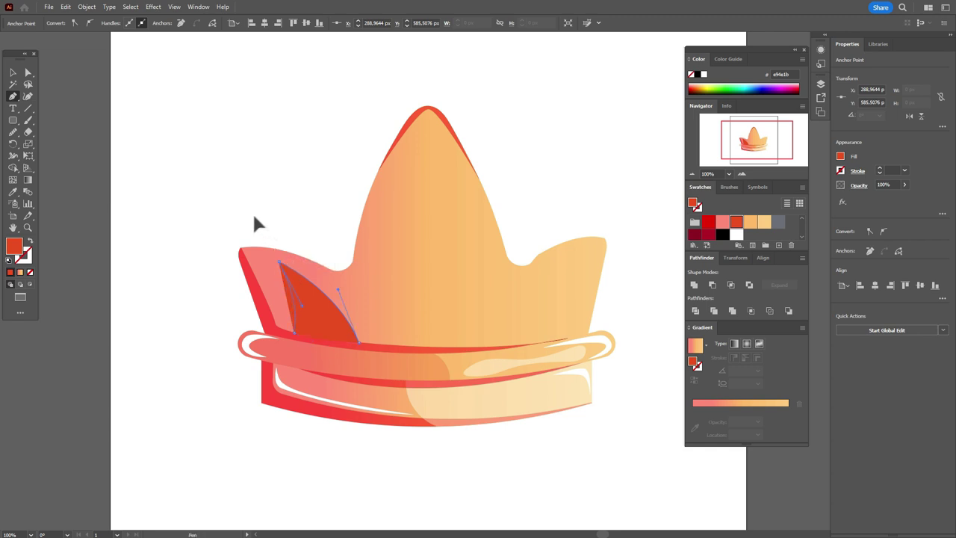
left_click_drag(244, 211, 243, 212)
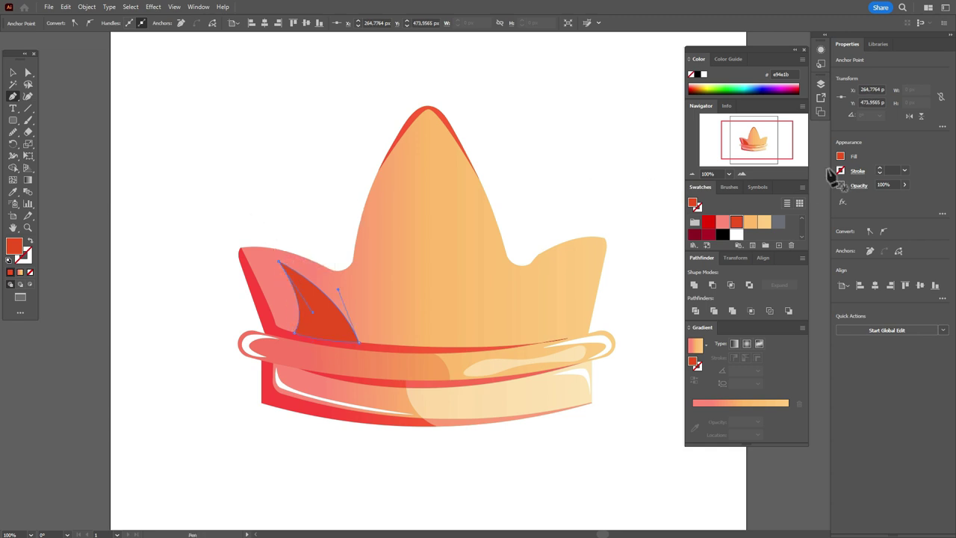
left_click(13, 192)
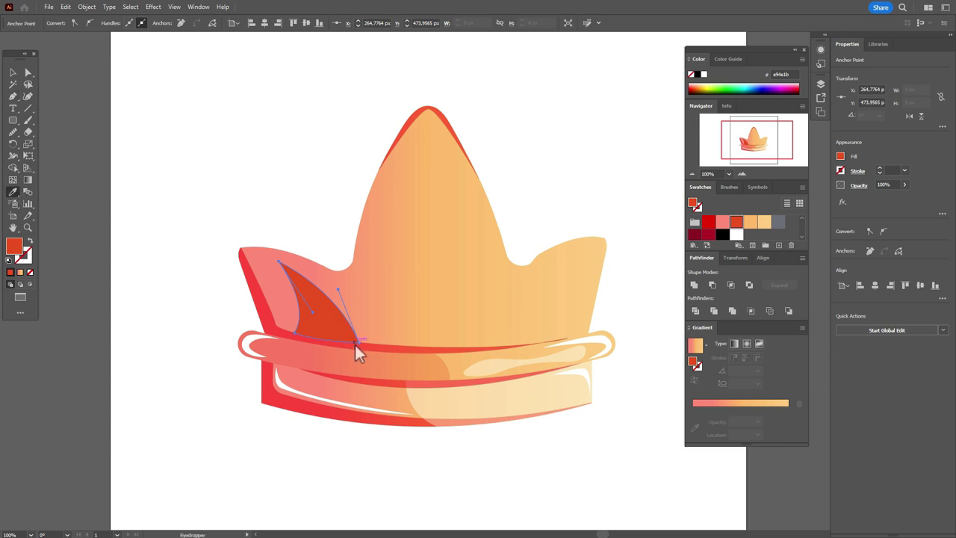
left_click(356, 357)
- Slightly round the upper tip of the left point's shadow shape
left_click(28, 72)
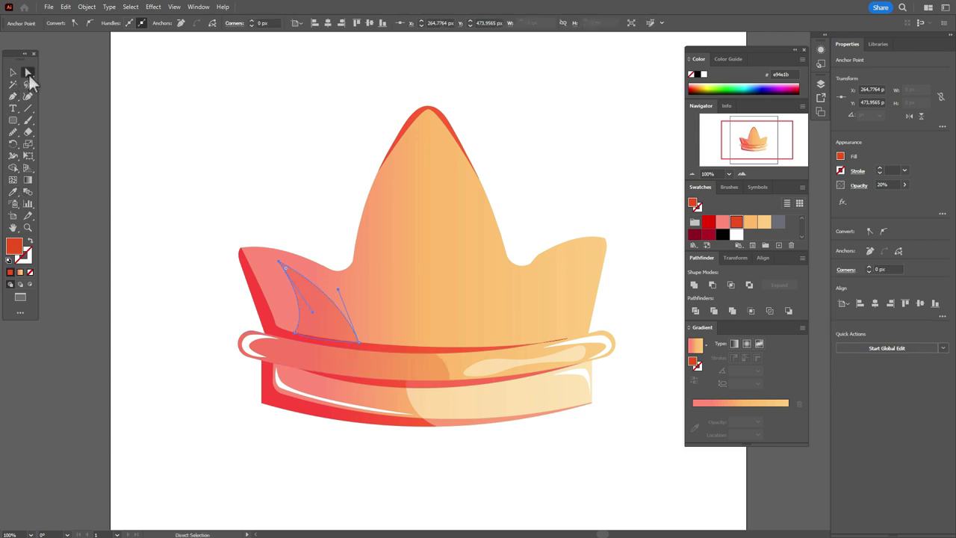
left_click(297, 291)
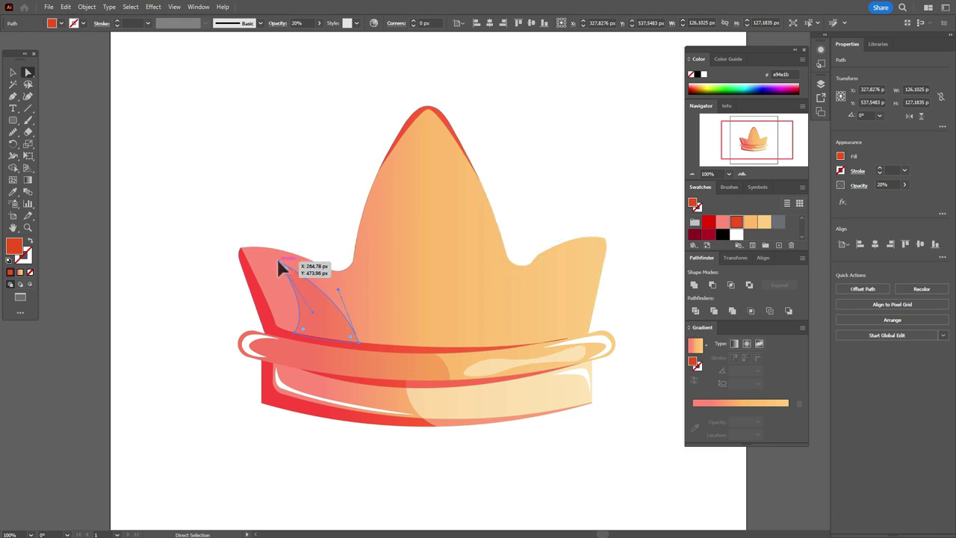
left_click(281, 267)
left_click_drag(283, 271, 285, 275)
left_click(109, 248)
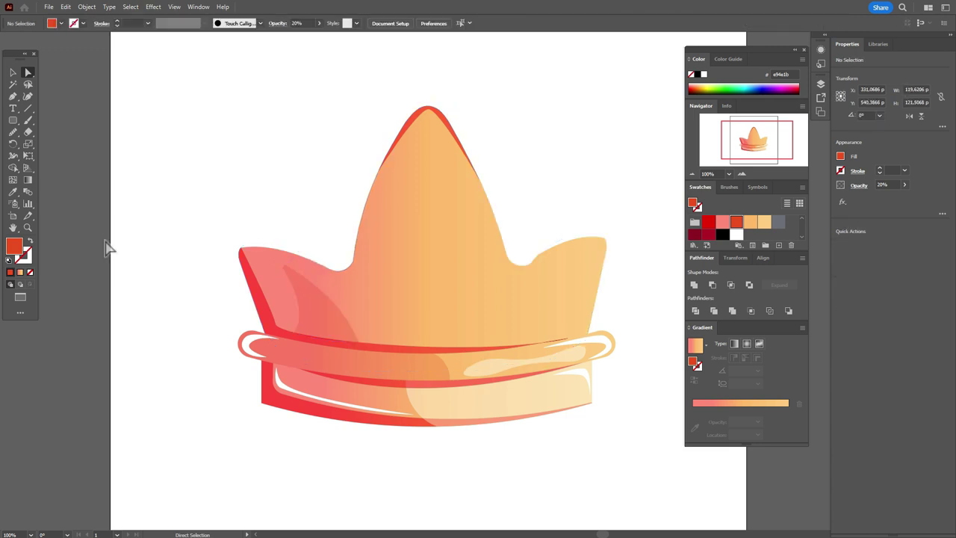
- Reflect a mirrored copy of the left shadow shape and position it inside the crown's right point, just above the band
right_click(322, 321)
mouse_move(378, 258)
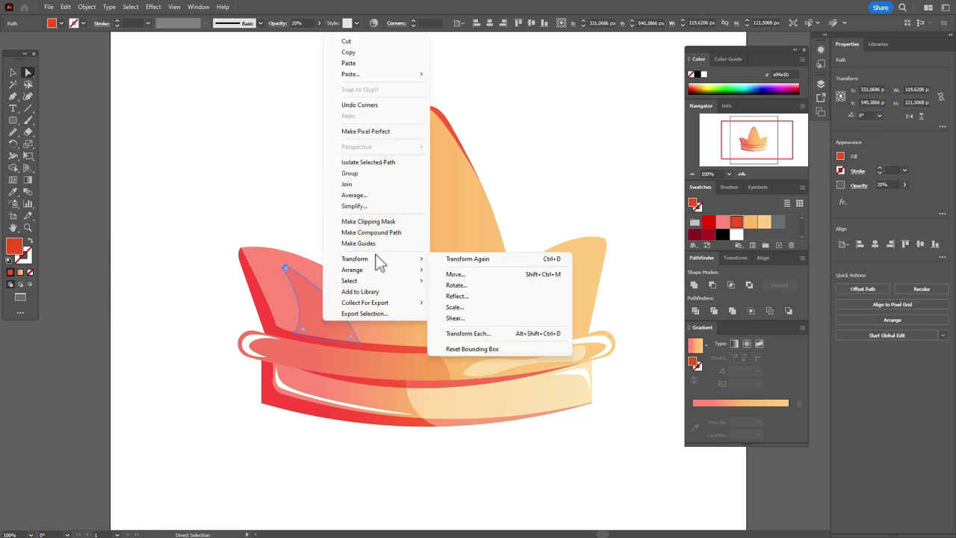
left_click(484, 296)
left_click(517, 484)
left_click_drag(311, 325, 536, 322)
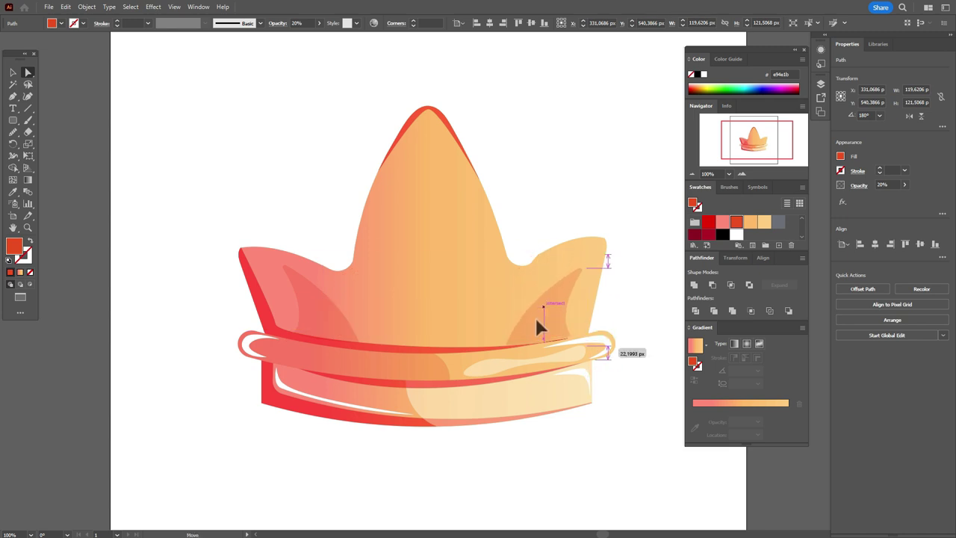
left_click_drag(536, 321, 536, 321)
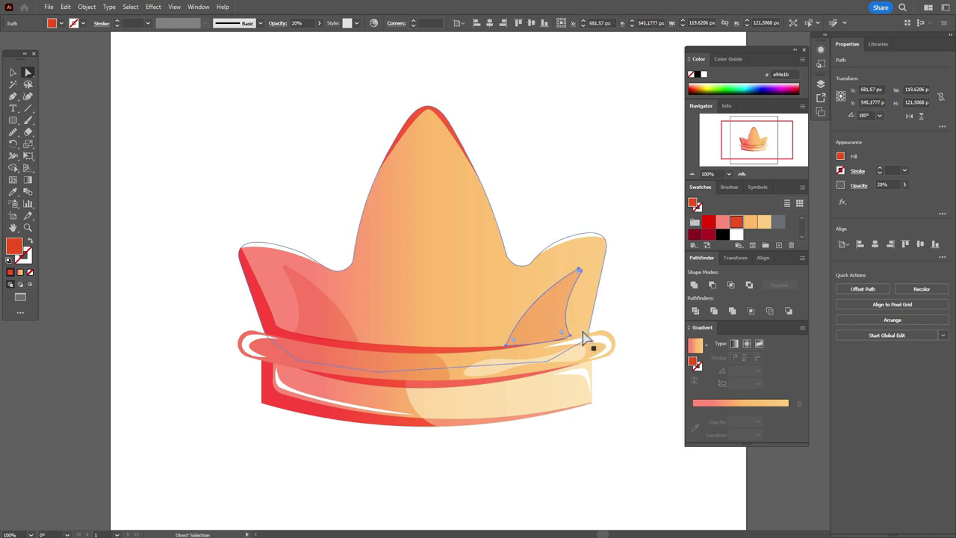
key("Right")
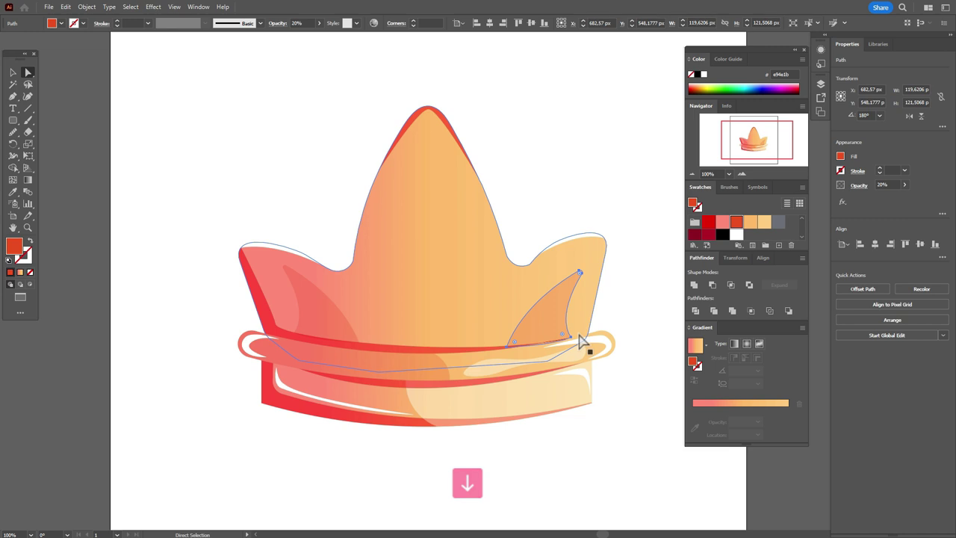
- Arrange the upper band together with its shadow and highlight shapes in front of the crown's shadow shapes
left_click(603, 345)
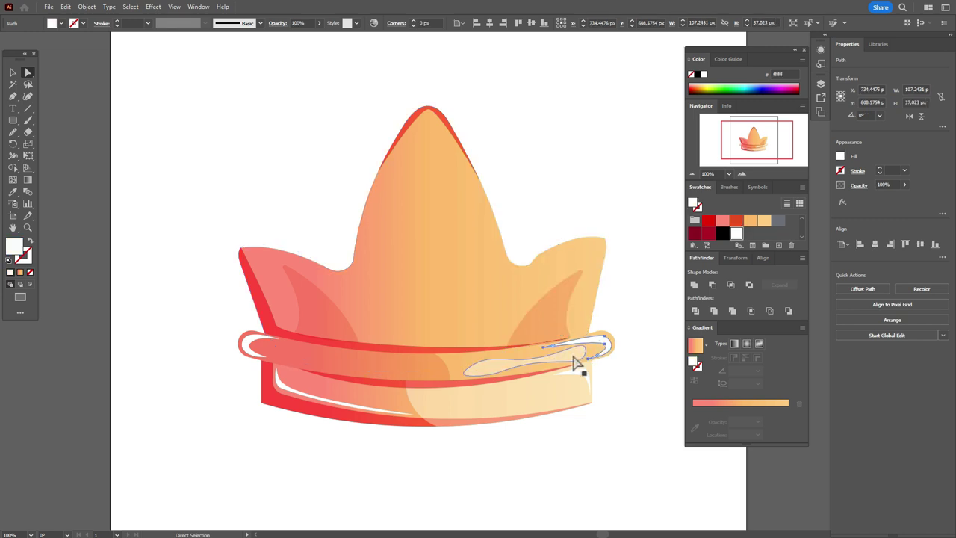
left_click(580, 366, "shift")
left_click(404, 373, "shift")
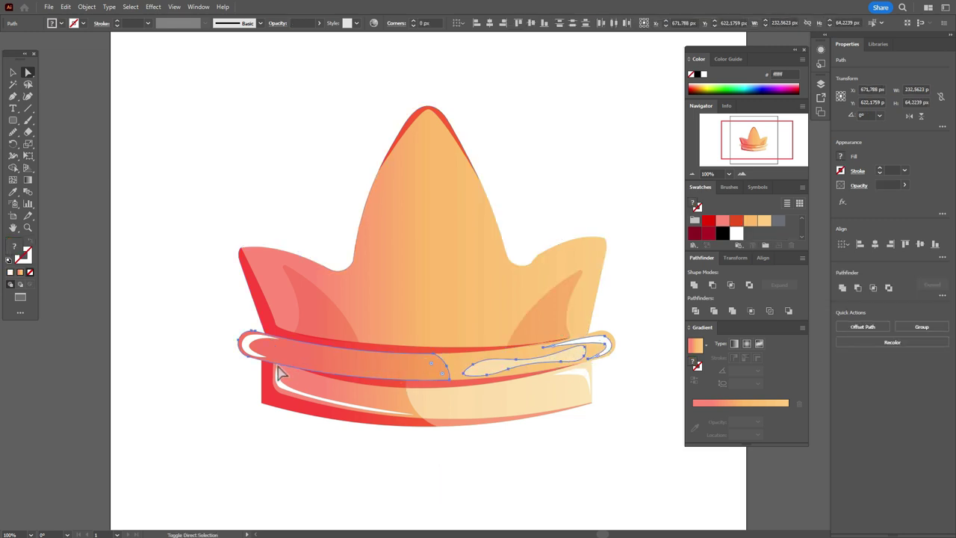
left_click(254, 363, "shift")
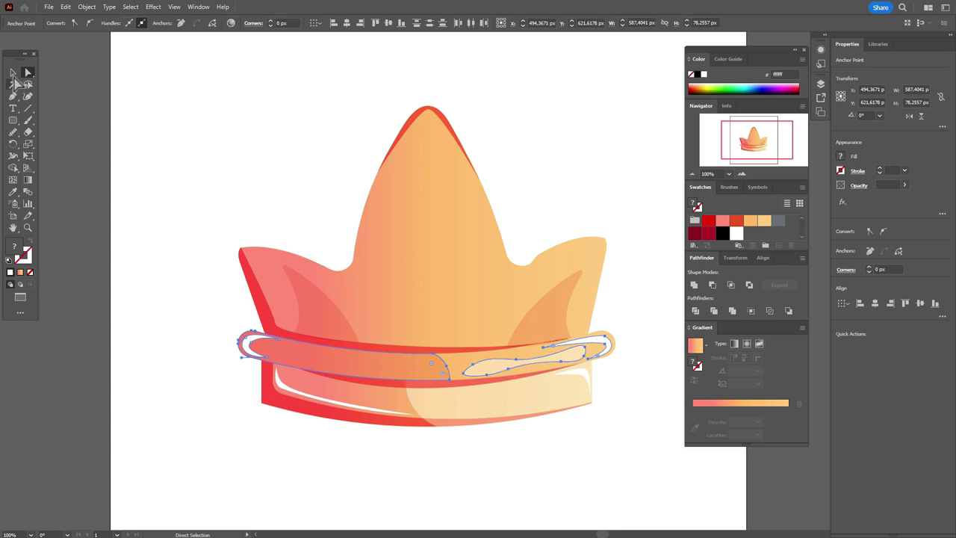
left_click(13, 72)
left_click(485, 388)
left_click(399, 380)
left_click(494, 377, "shift")
left_click(605, 357, "shift")
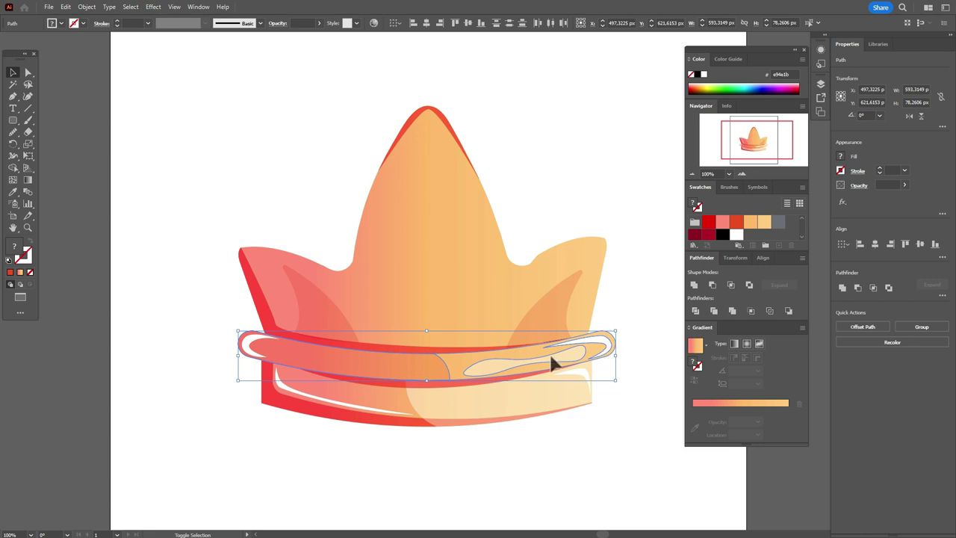
right_click(527, 355)
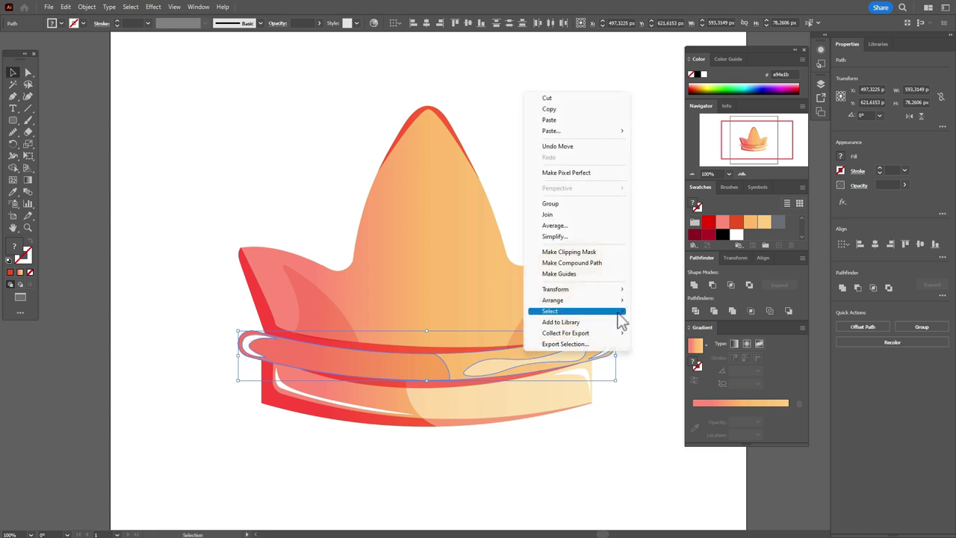
mouse_move(613, 301)
left_click(640, 356)
left_click(648, 313)
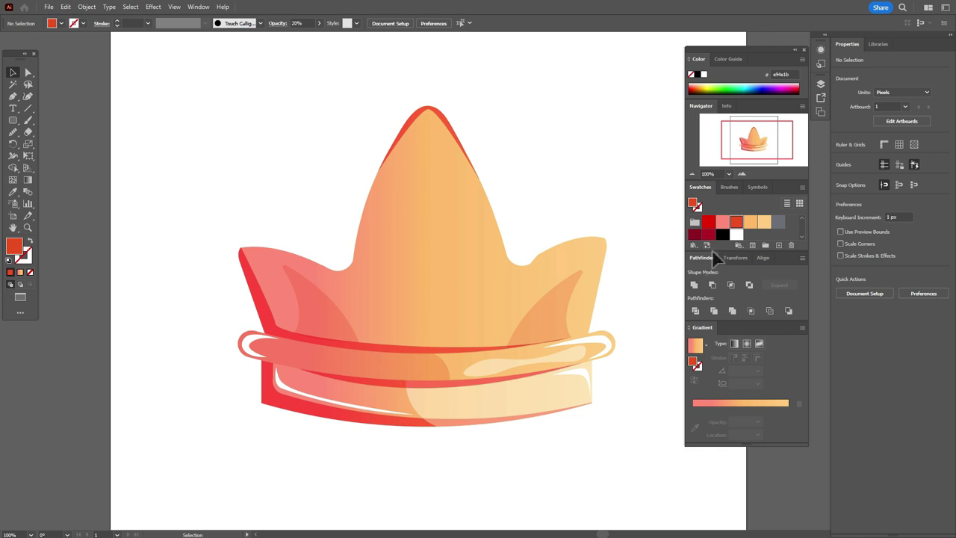
- Draw a white-filled tall arch with an inward-curving base inside the crown's central peak using the Pen tool
left_click(736, 236)
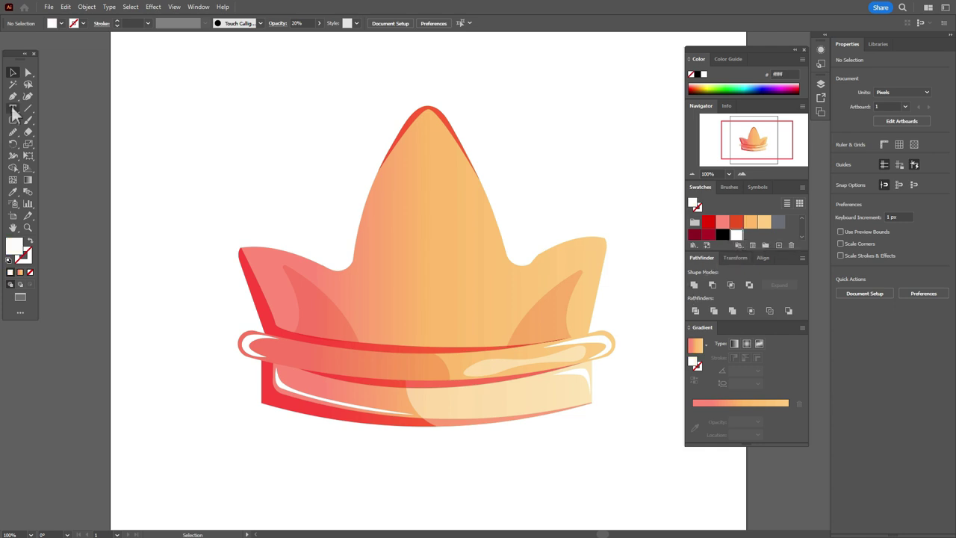
left_click(12, 96)
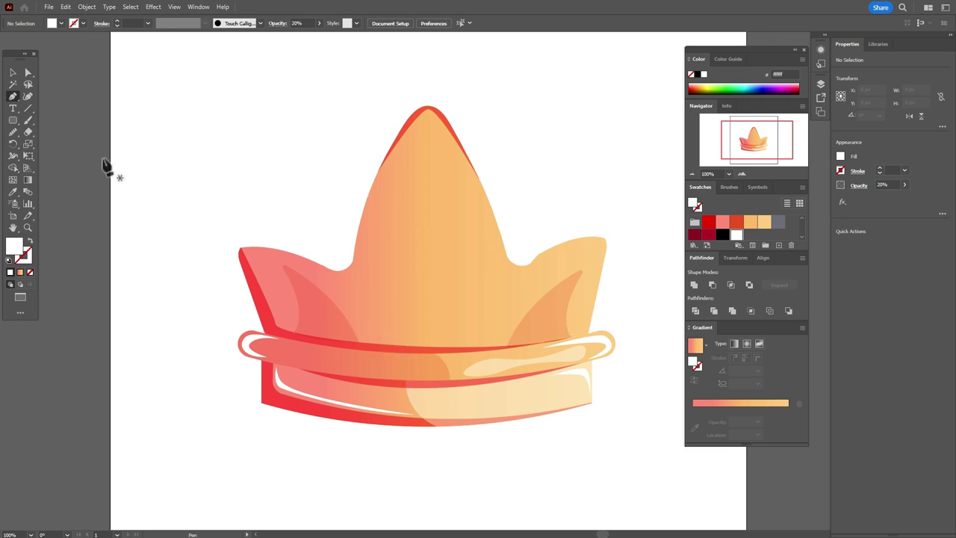
left_click(369, 326)
left_click_drag(418, 155, 456, 128)
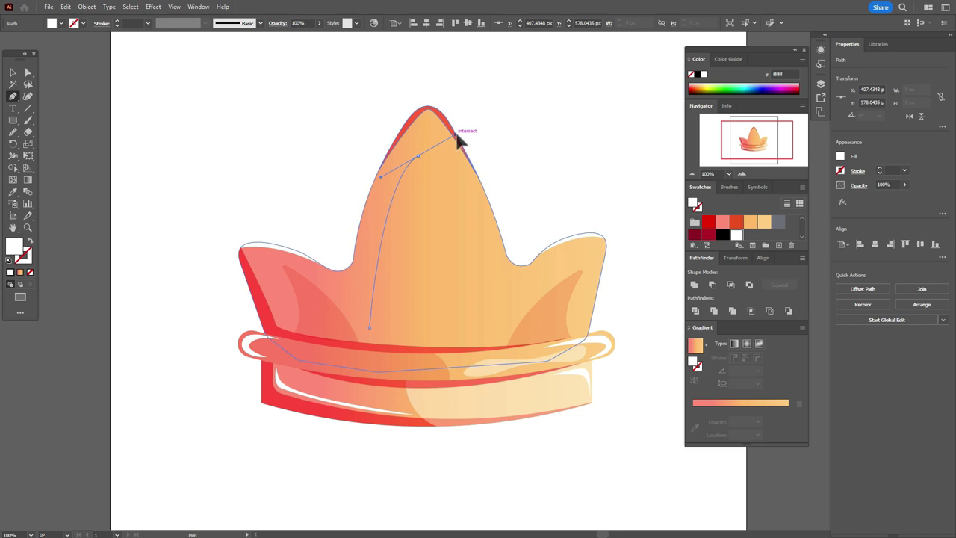
left_click_drag(455, 130, 494, 381)
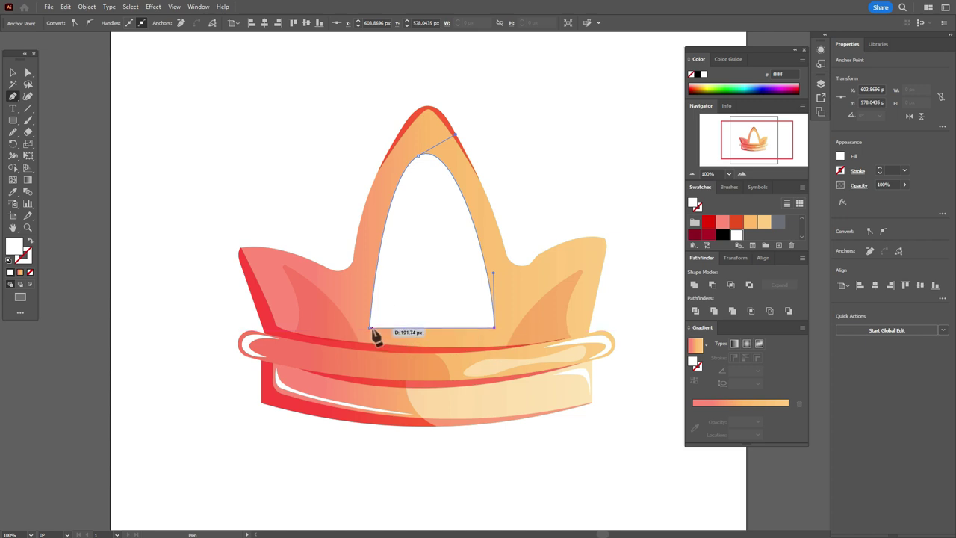
left_click_drag(371, 329, 298, 391)
- Round both lower corners of the white arch to a radius of about 13.6 px
left_click(28, 73)
left_click(199, 121)
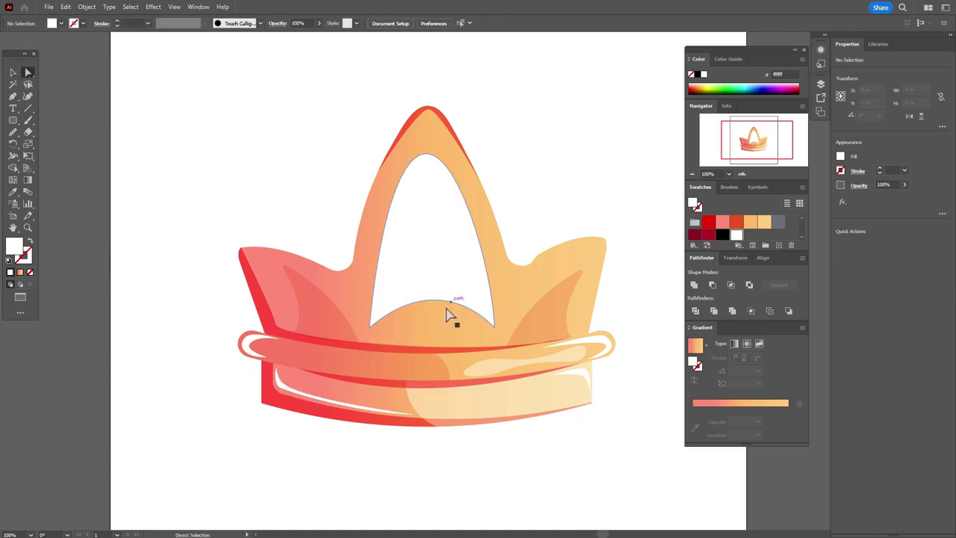
left_click(371, 327)
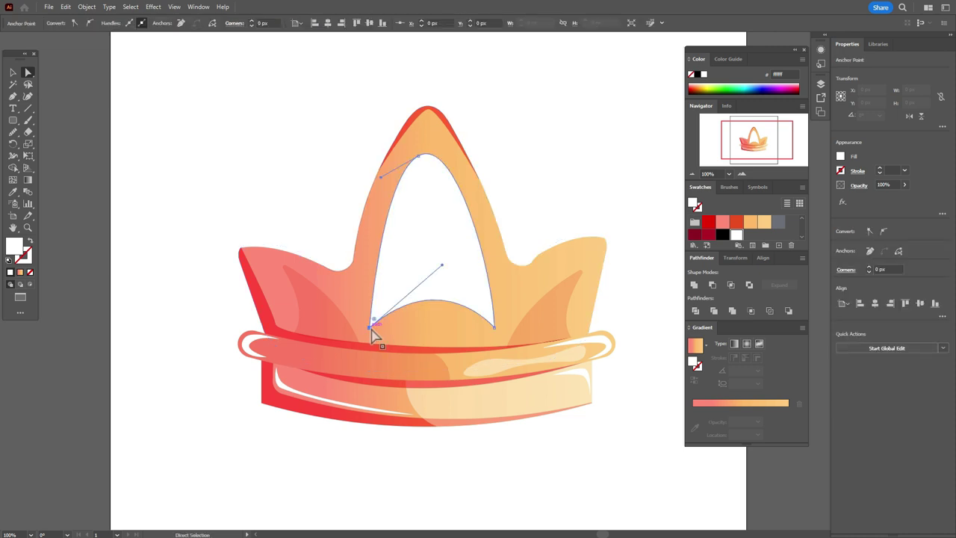
left_click(495, 328, "shift")
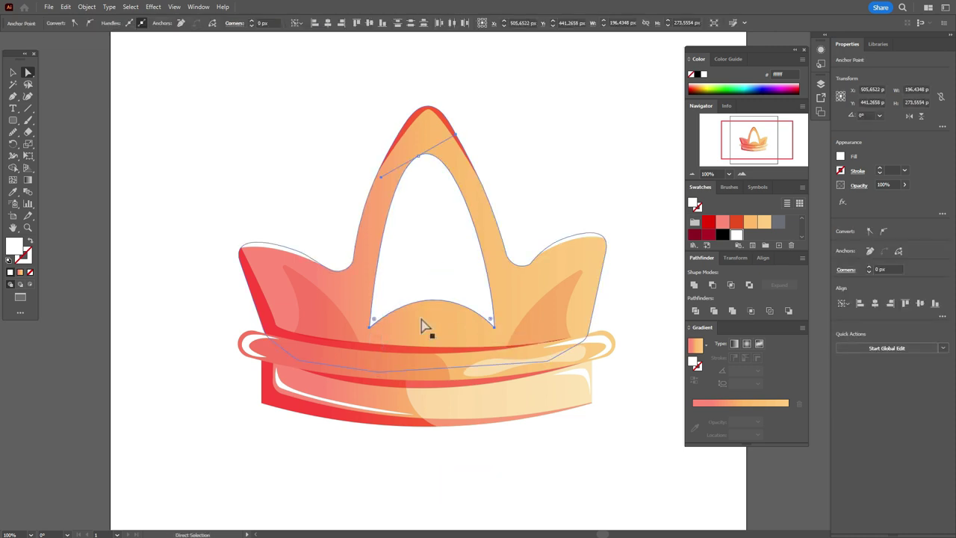
left_click_drag(378, 322, 387, 320)
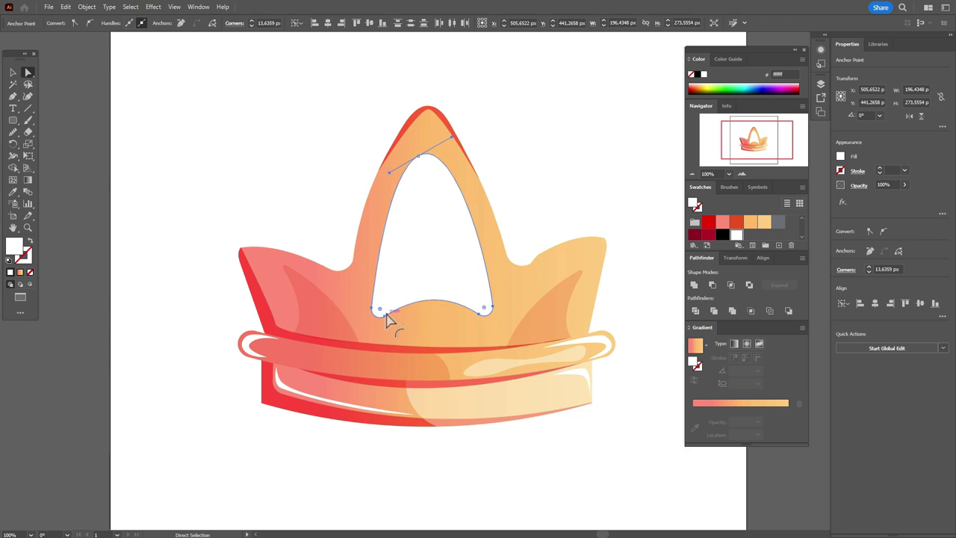
- Stretch the white arch outward on both sides and downward to about 224 by 269 px
left_click(13, 73)
left_click_drag(371, 245, 362, 238)
left_click_drag(493, 237, 499, 241)
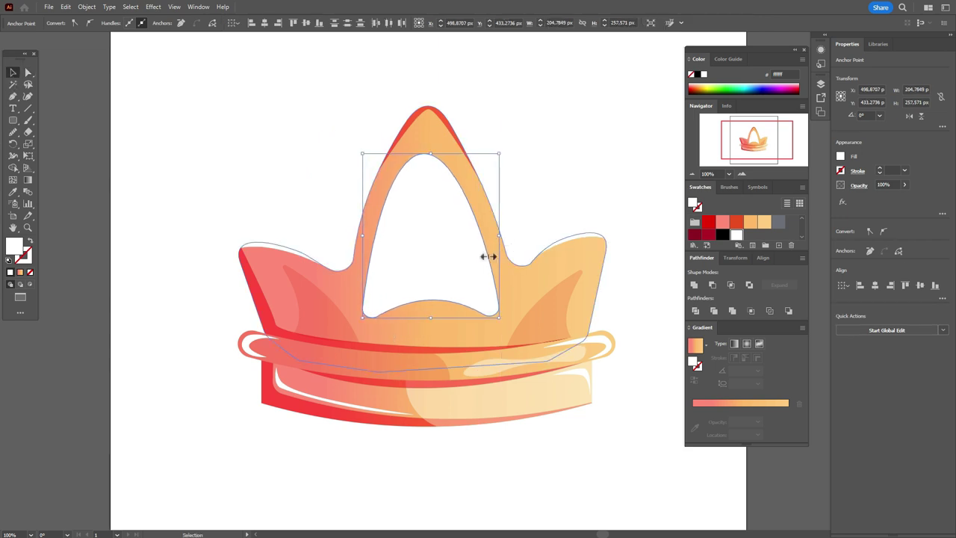
left_click_drag(433, 320, 433, 324)
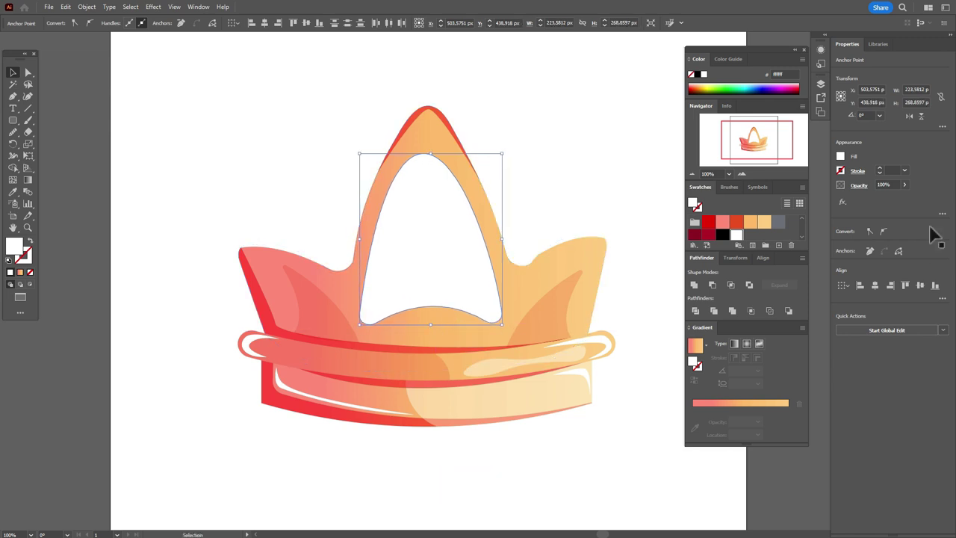
- Match the central arch's appearance to the pale translucent highlight on the lower band using the Eyedropper, and deselect it
left_click(12, 191)
left_click(551, 384)
left_click(11, 74)
left_click(185, 197)
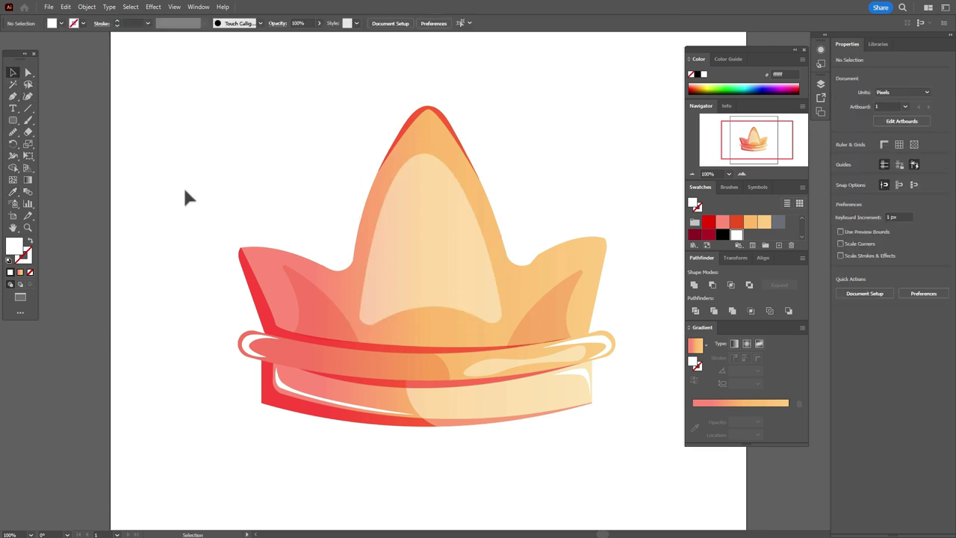
- Draw a small white oval highlight of about 15 by 11 px near the central peak's upper left edge with the Curvature tool
left_click(13, 229)
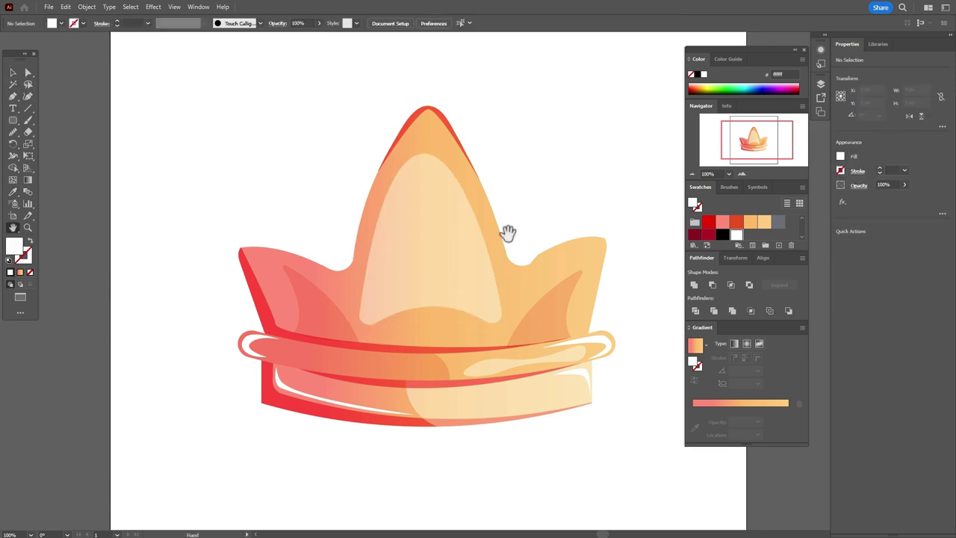
left_click_drag(508, 231, 429, 286)
scroll(449, 284, "up", 3)
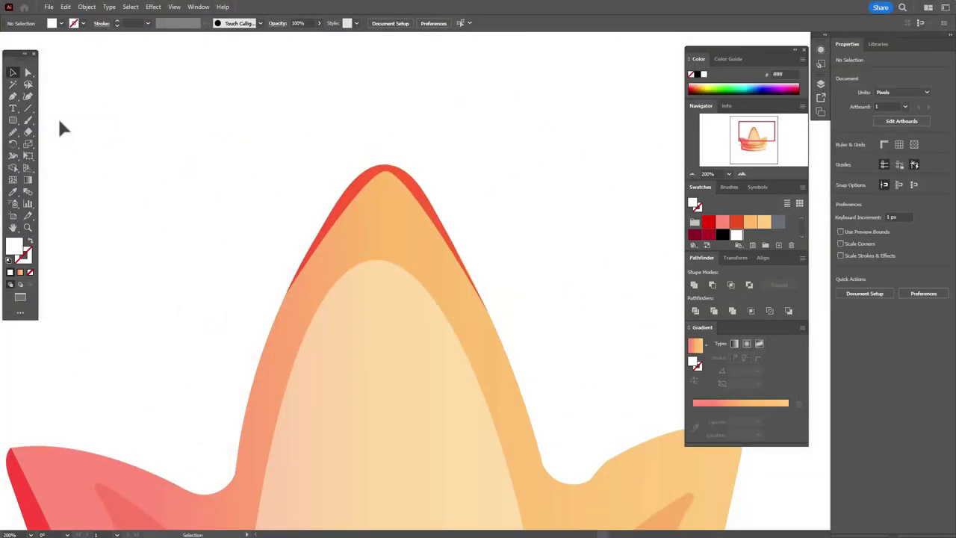
left_click(27, 96)
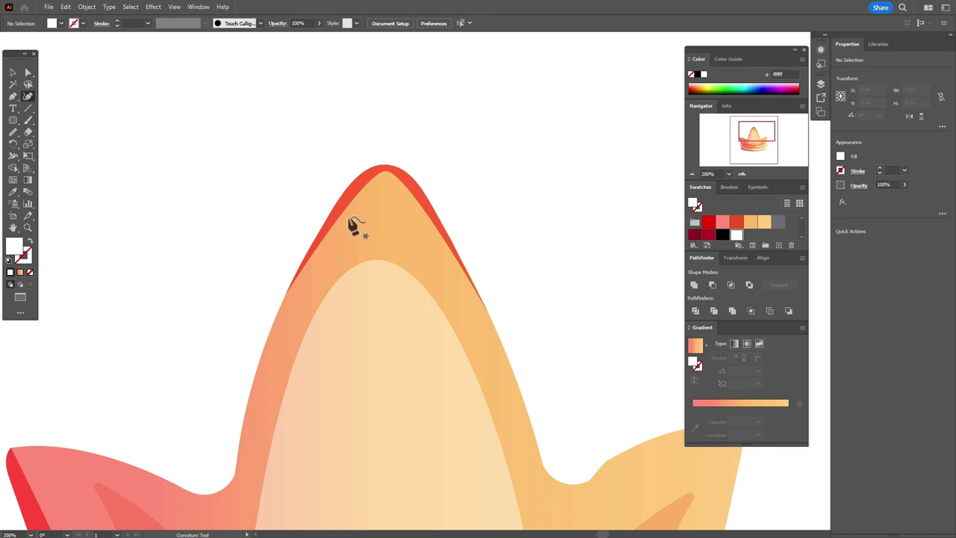
left_click(349, 218)
left_click(361, 224)
left_click(343, 225)
left_click(349, 217)
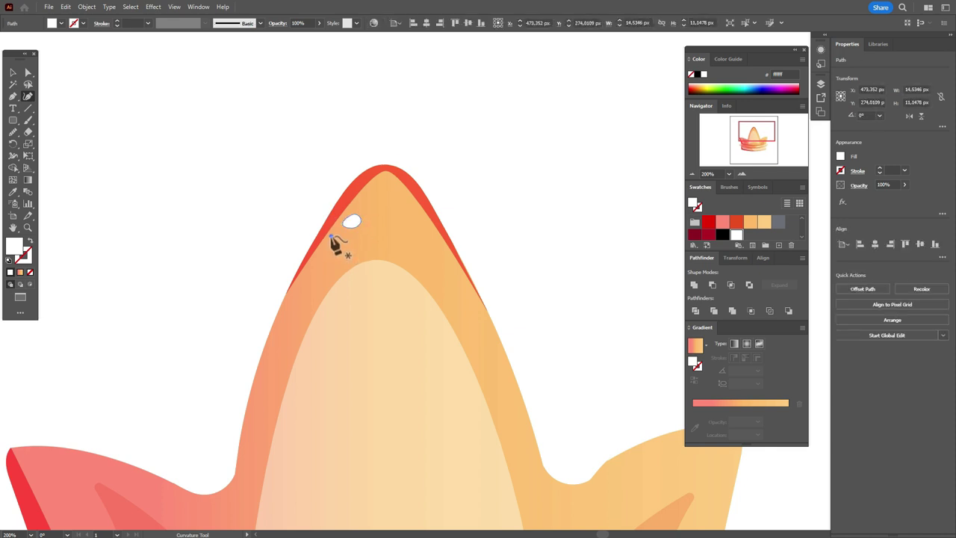
- Draw a second, smaller white spot of about 11 by 11 px just below and left of the oval highlight, redoing its last points
left_click(331, 236)
left_click(337, 233)
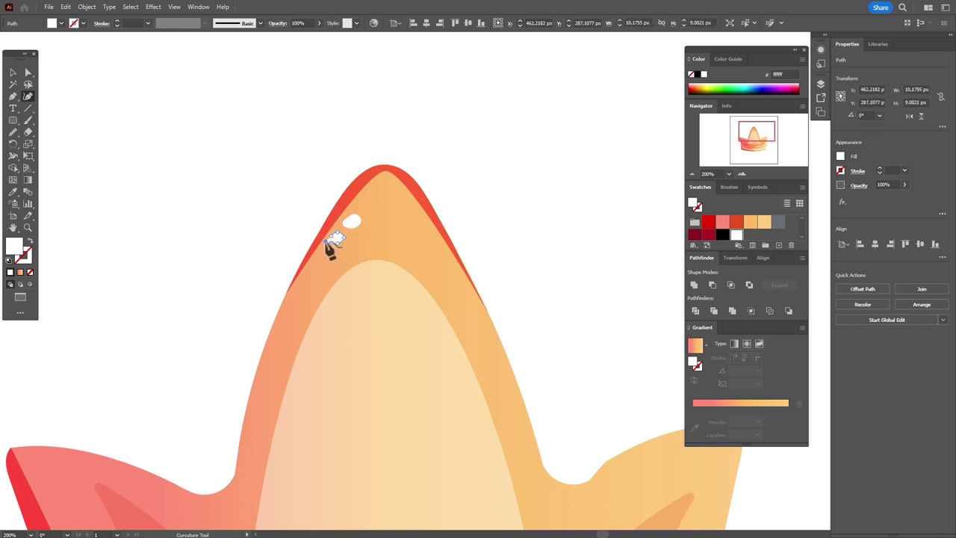
left_click(331, 236)
key("ctrl+z")
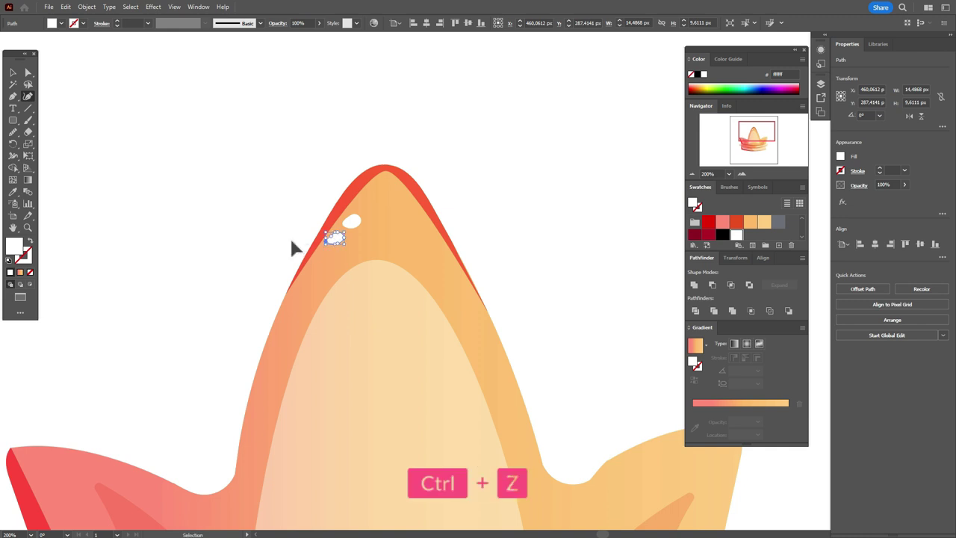
left_click(332, 250)
left_click(330, 239)
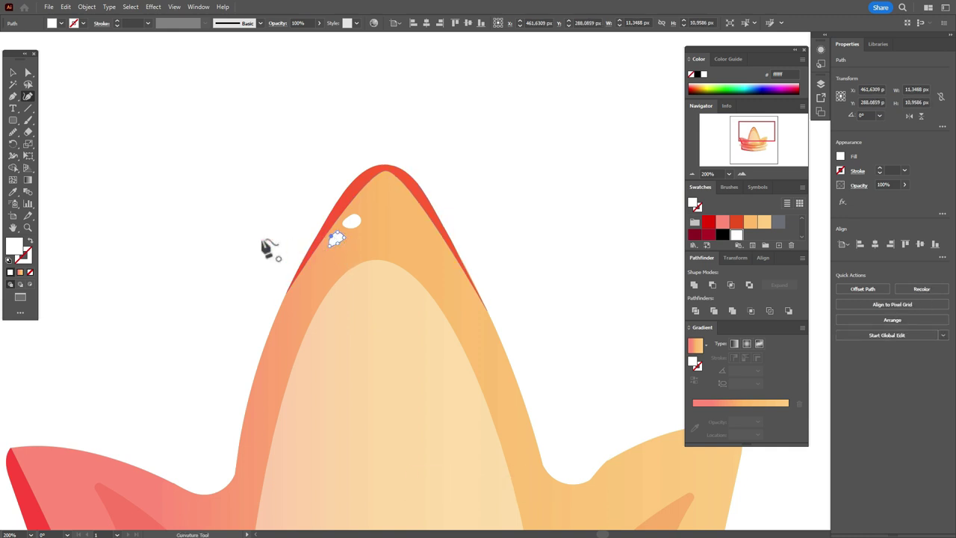
- Smooth the outline of the smaller white spot near the central peak's upper left edge and deselect it
left_click(13, 131)
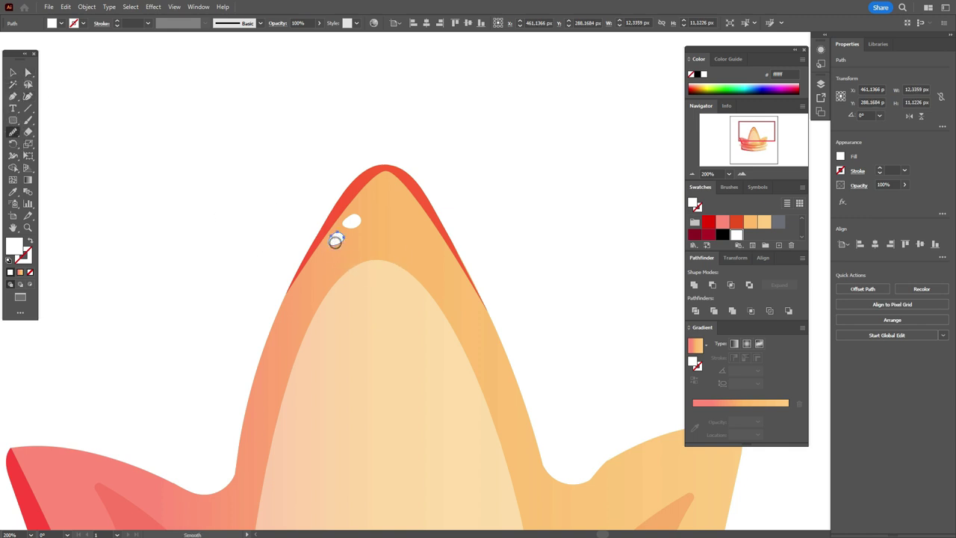
left_click(12, 74)
left_click(100, 102)
- Draw a slender white ellipse of about 20 by 81 px inside the central peak's upper right edge, tilted about 34° to follow the outline
left_click(13, 120)
left_click_drag(18, 124, 61, 143)
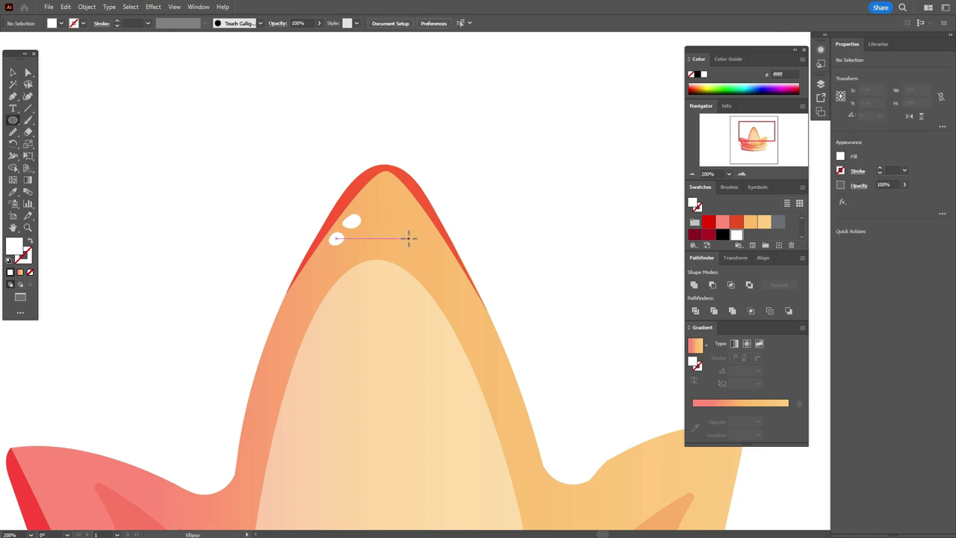
mouse_move(397, 237)
left_mouse_down()
mouse_move(433, 335)
mouse_move(418, 365)
mouse_move(466, 335)
mouse_move(452, 329)
mouse_move(436, 260)
mouse_move(459, 295)
left_mouse_up()
left_click(12, 73)
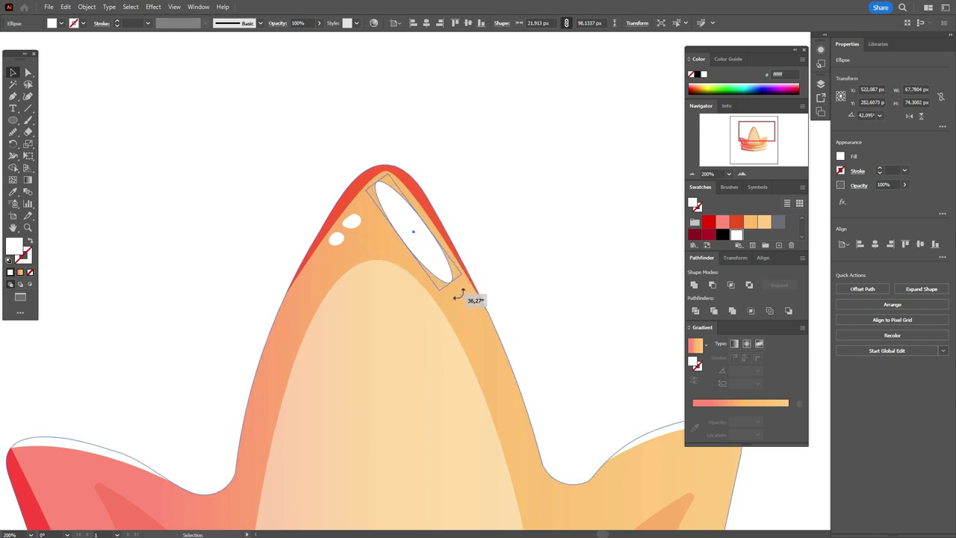
left_click_drag(453, 278, 405, 228)
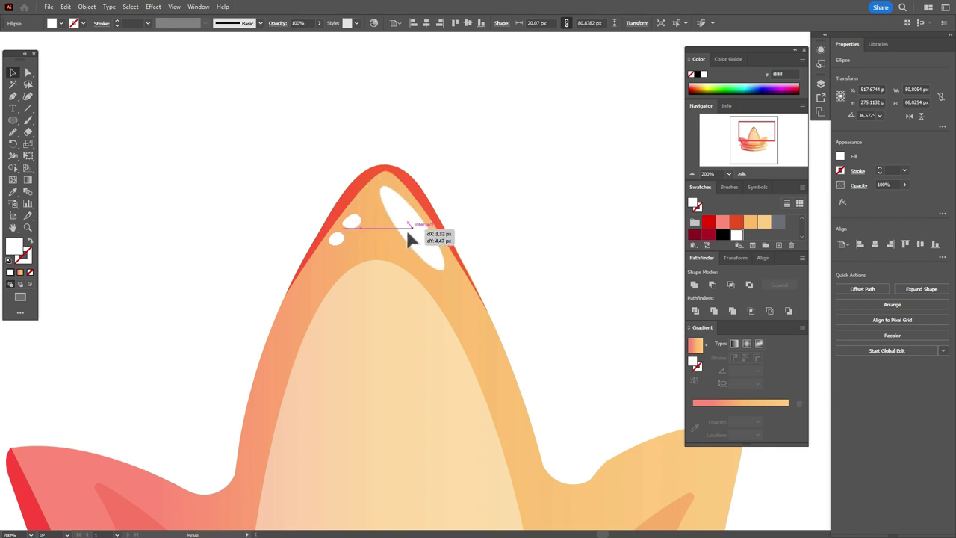
left_click_drag(458, 270, 453, 267)
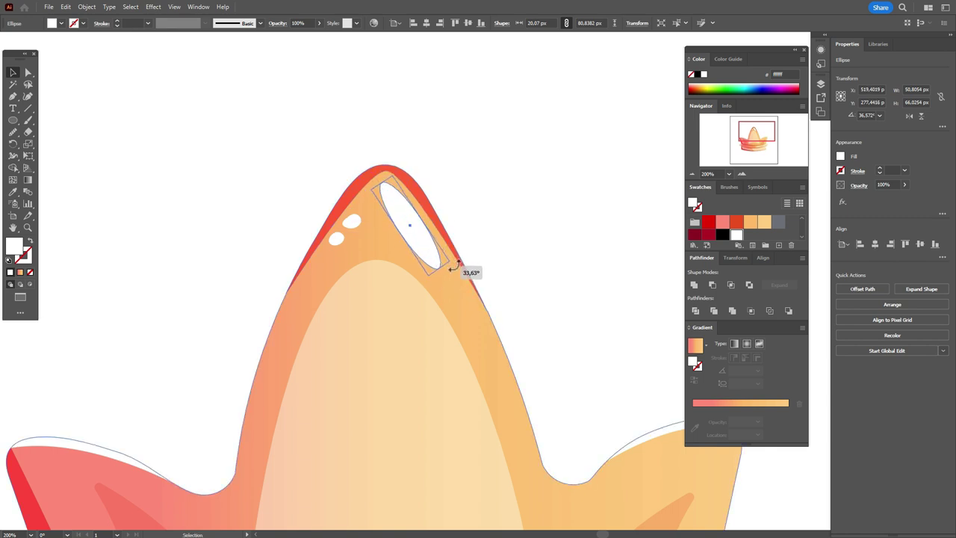
left_click(502, 245)
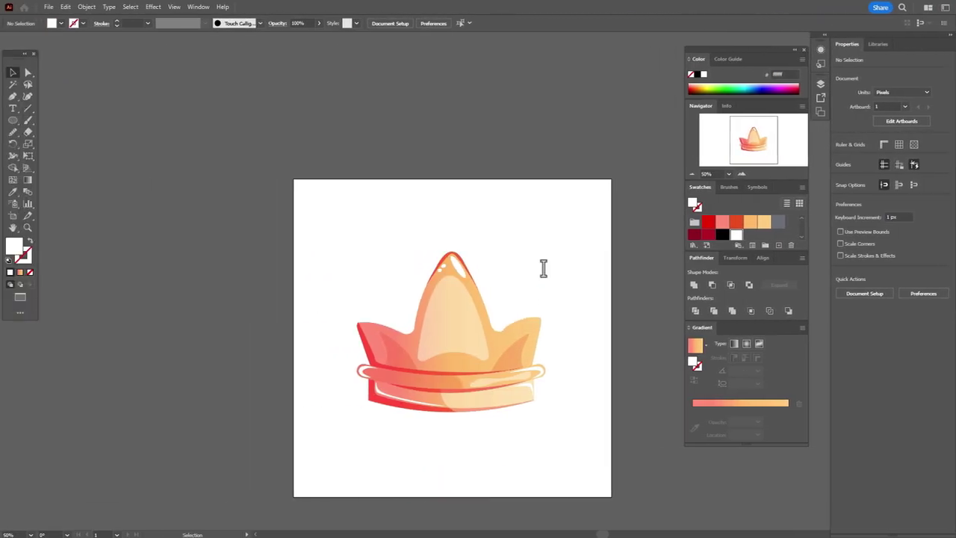
- Duplicate the slender white ellipse and place the copy along the outer edge of the crown's left point
left_click_drag(463, 272, 385, 344, "alt")
key("ctrl+plus")
key("ctrl+plus")
key("ctrl+plus")
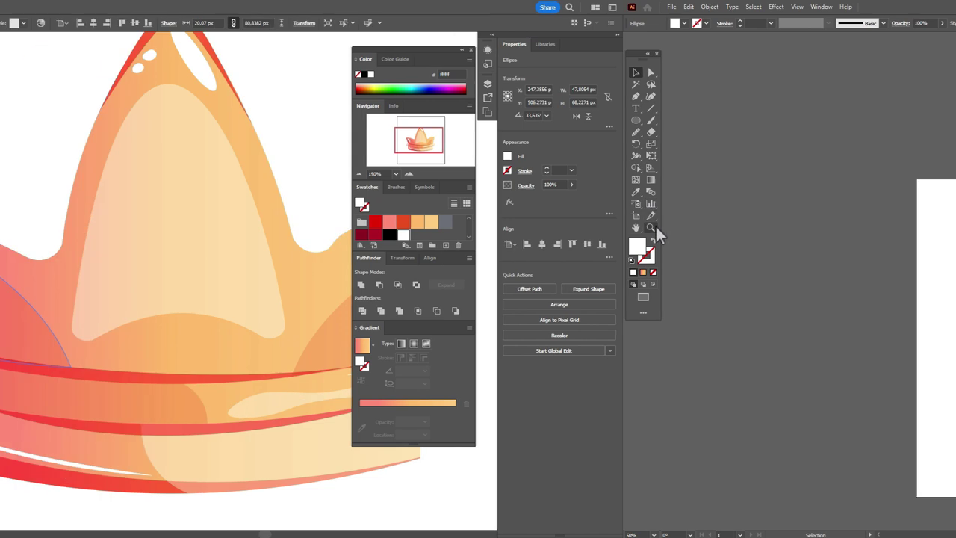
left_click_drag(298, 306, 269, 295)
left_click(199, 288)
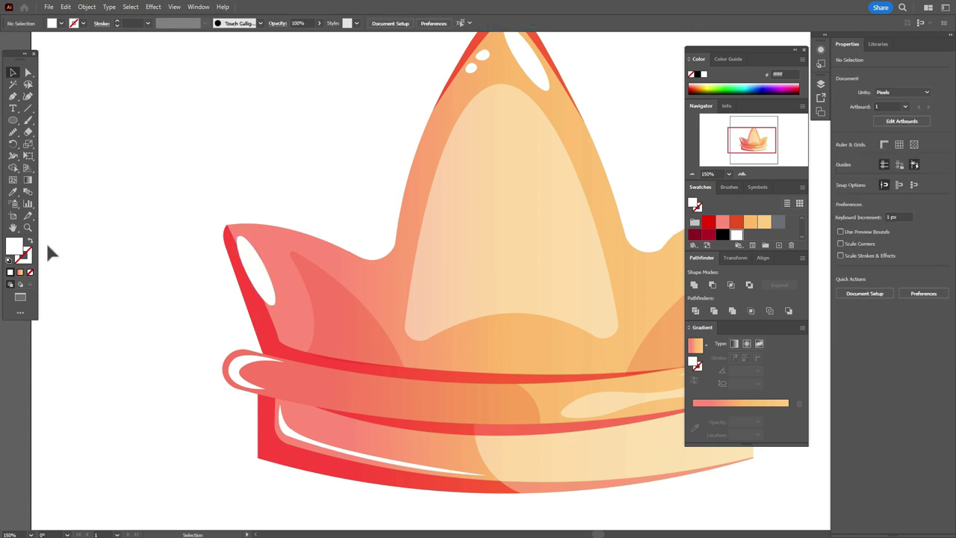
- Draw a red-orange circle of about 158 px on the lower part of the central peak, using the fill colour e94e1b
left_click(12, 228)
left_click_drag(476, 321, 304, 377)
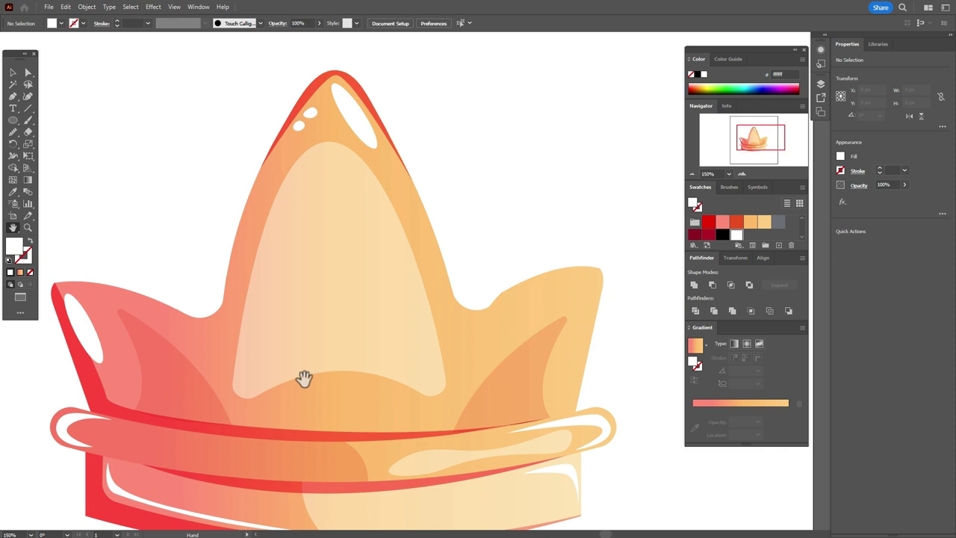
left_click(737, 222)
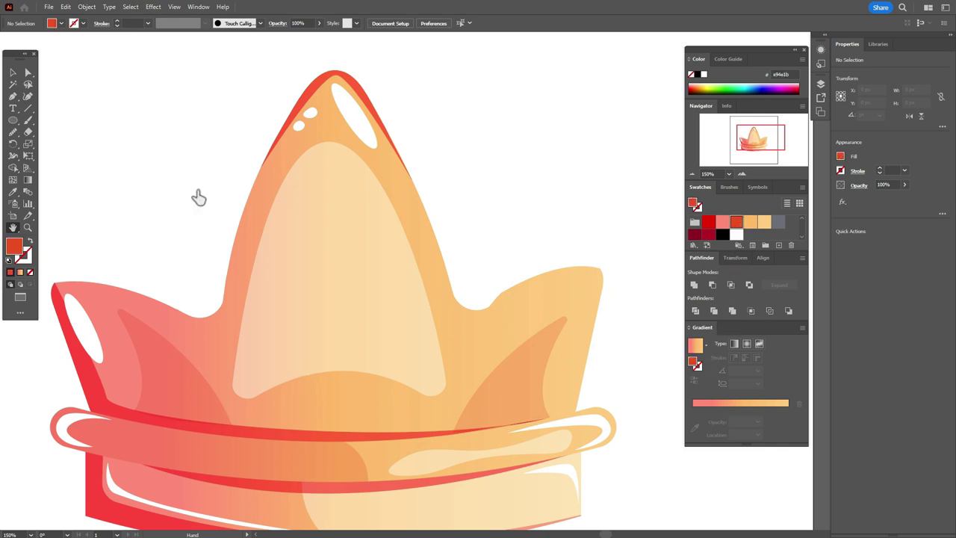
left_click(13, 120)
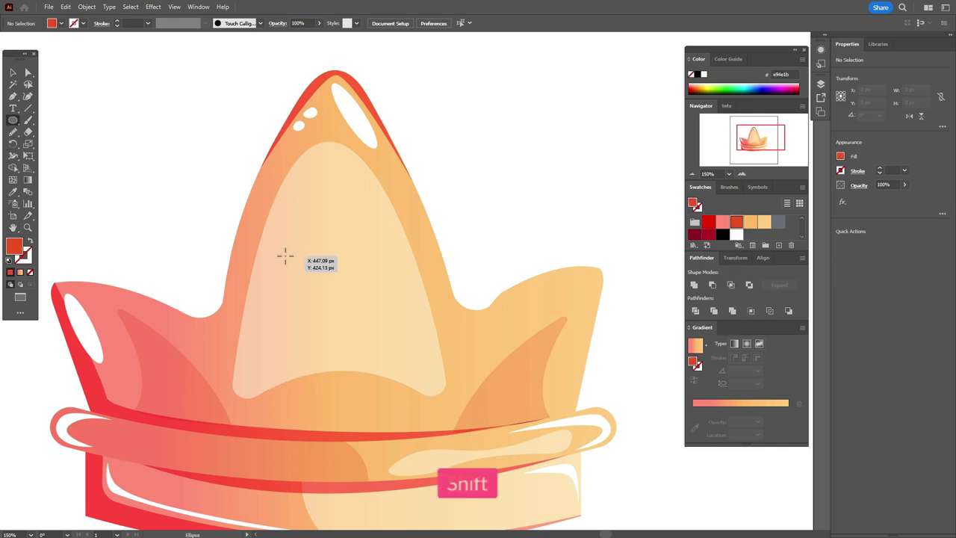
left_click_drag(280, 246, 348, 356)
- Enlarge the red-orange circle to about 170 by 173 px and centre it in the pale arch
left_click(13, 73)
left_click_drag(334, 392, 337, 394)
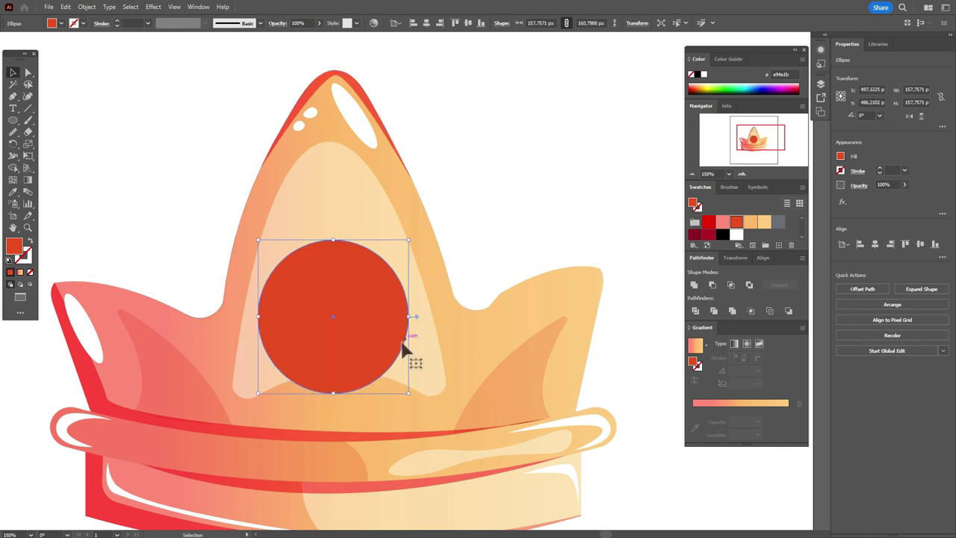
mouse_move(409, 321)
left_mouse_down()
mouse_move(422, 324)
mouse_move(389, 330)
mouse_move(420, 324)
left_mouse_up()
left_click_drag(345, 296, 330, 322)
key("ctrl+shift+a")
left_click(323, 337)
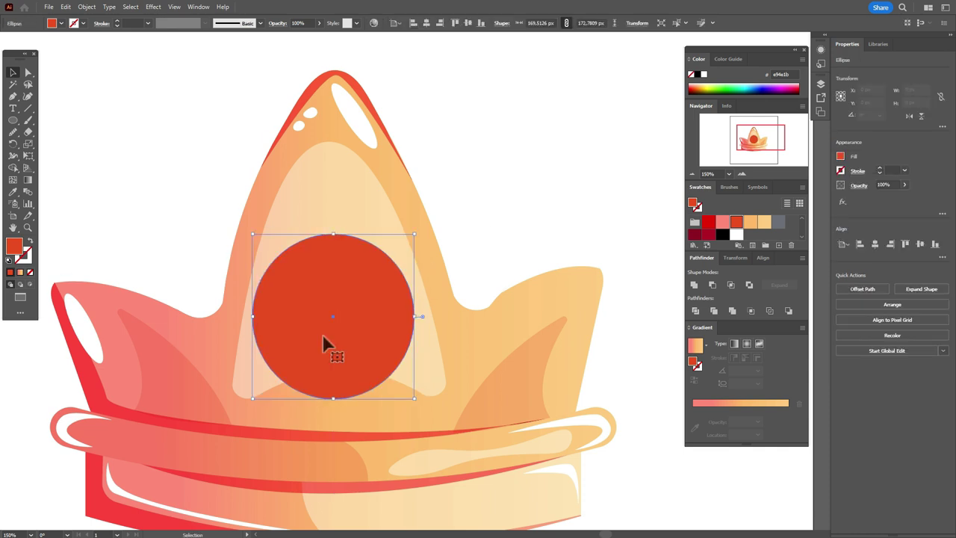
- Form an upper crescent on the gem by subtracting a lowered duplicate of the circle, and fill the crescent dark burgundy
key("ctrl+c")
key("ctrl+f")
left_click_drag(327, 336, 338, 341)
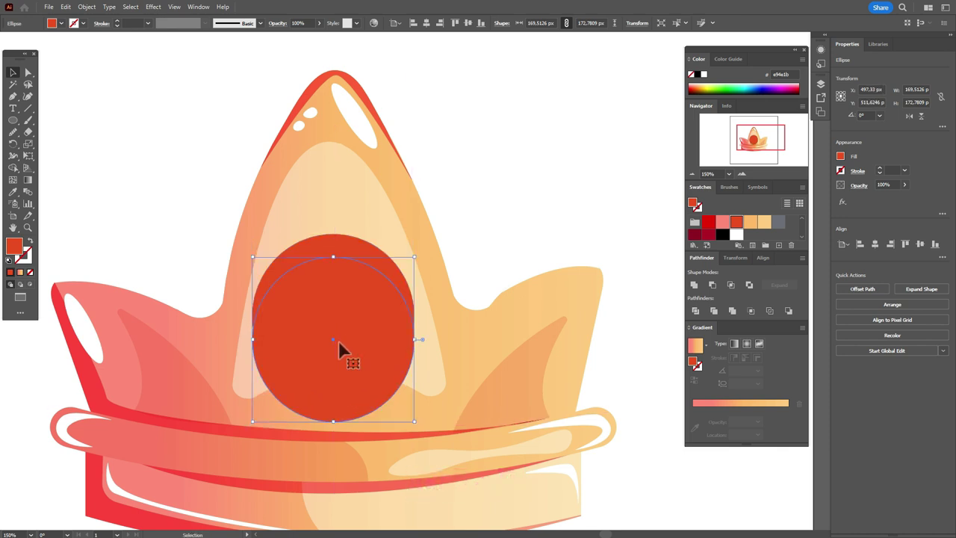
left_click(362, 253, "shift")
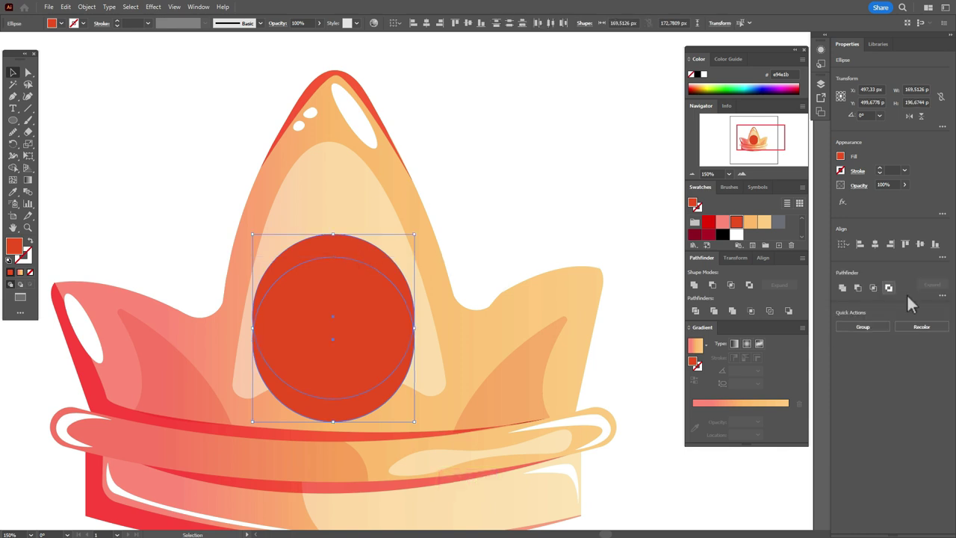
left_click(857, 286)
left_click(694, 234)
left_click(624, 234)
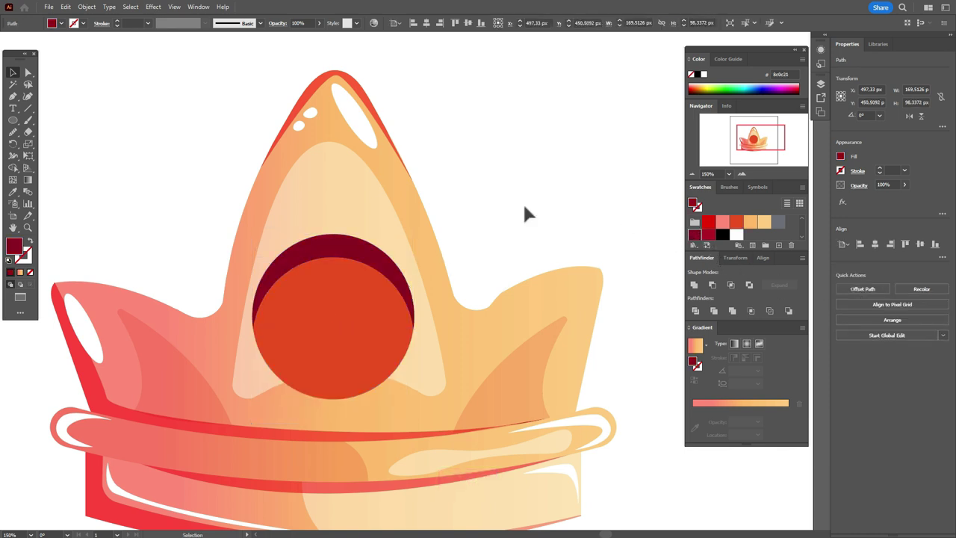
- Duplicate the red-orange circle in place, widen the copy to about 189 by 173 px and shift it slightly upward, centred over the original
left_click(377, 326)
key("ctrl+c")
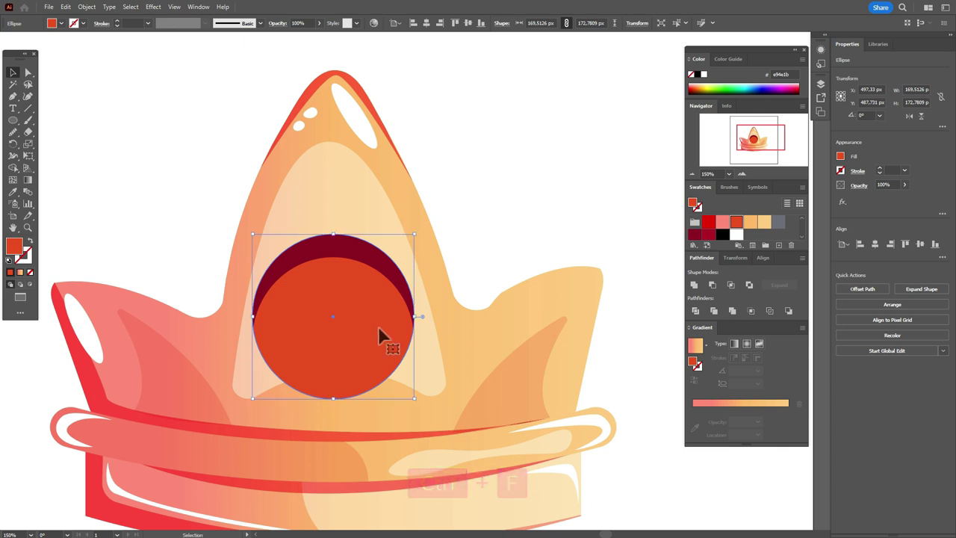
left_click_drag(254, 317, 245, 317)
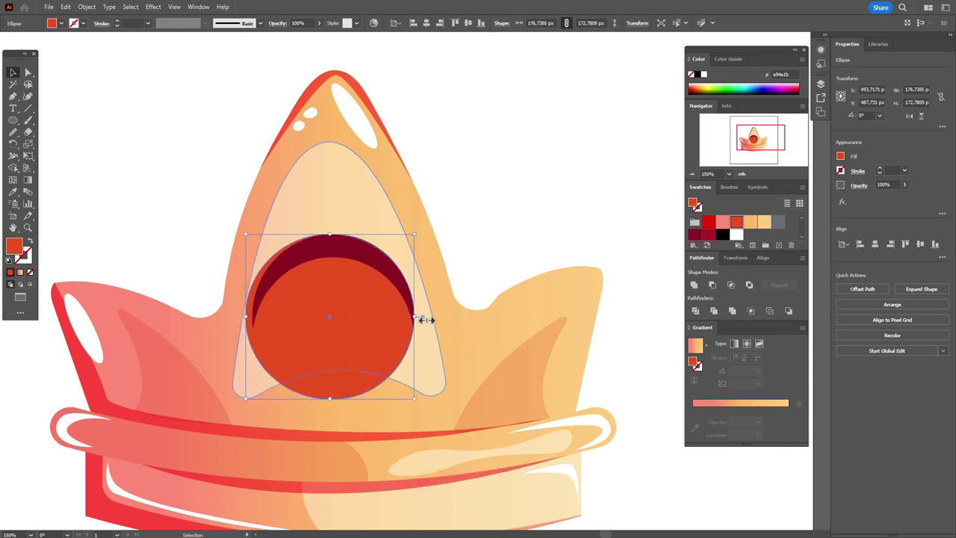
left_click_drag(416, 319, 424, 320)
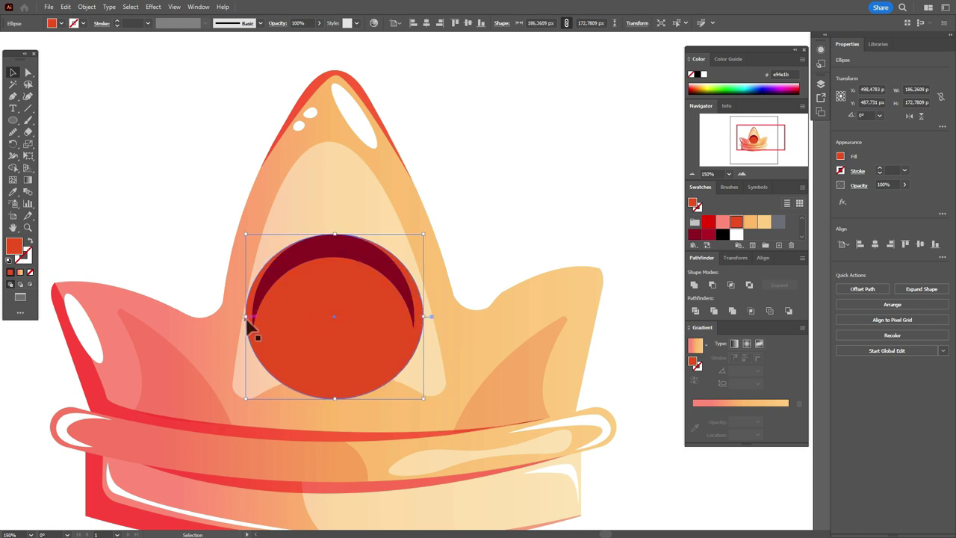
left_click_drag(249, 319, 244, 319)
left_click_drag(328, 346, 333, 339)
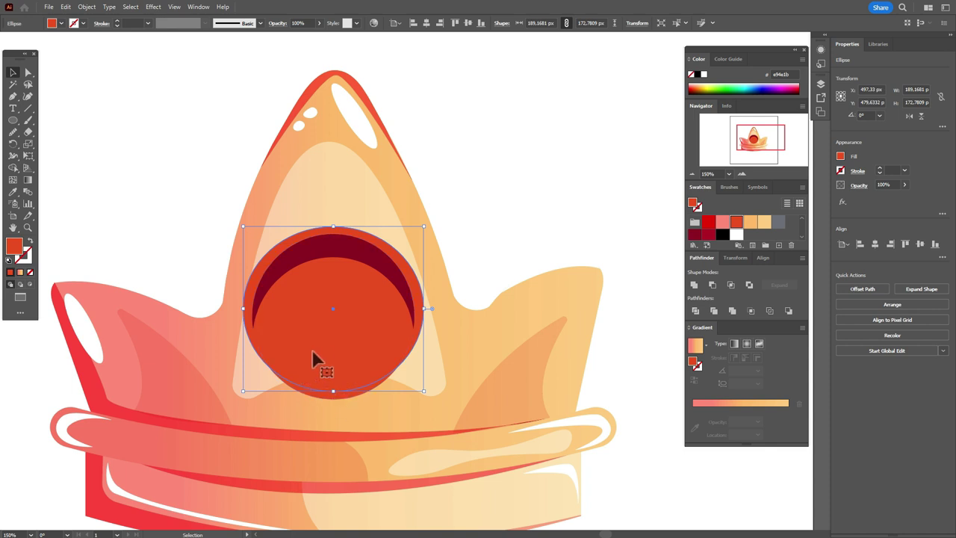
- Subtract the widened copy from the circle beneath to leave a lower crescent, and fill that crescent white
left_click(332, 395, "shift")
left_click(858, 289)
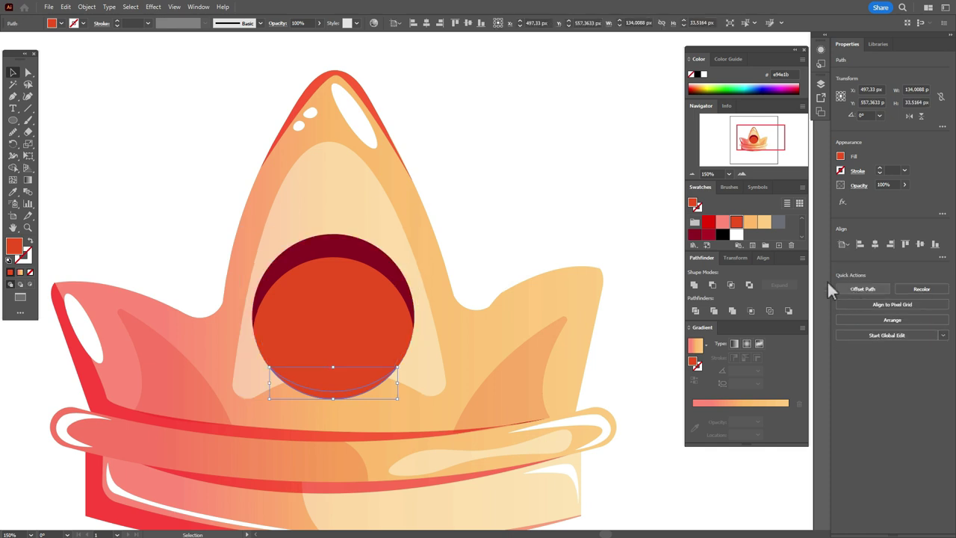
left_click(737, 235)
left_click(619, 240)
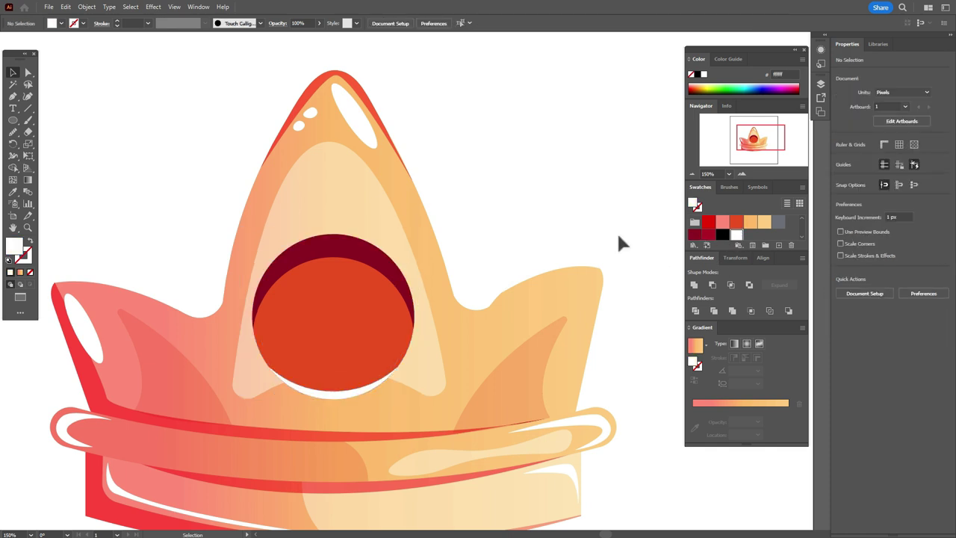
- Draw a bright red circle of about 128 px over the red-orange gem
left_click(707, 223)
left_click_drag(13, 121, 60, 147)
key("shift")
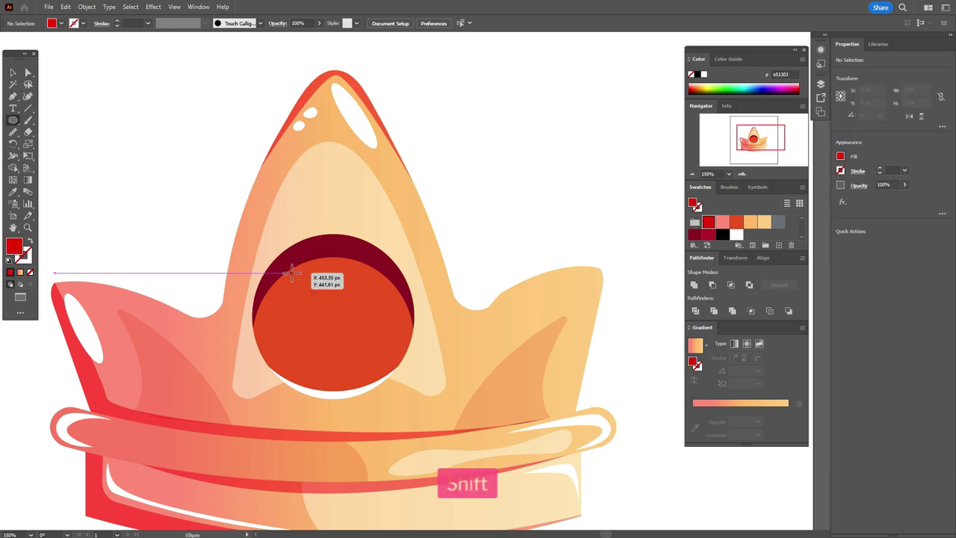
left_click_drag(290, 256, 385, 376)
left_click(12, 72)
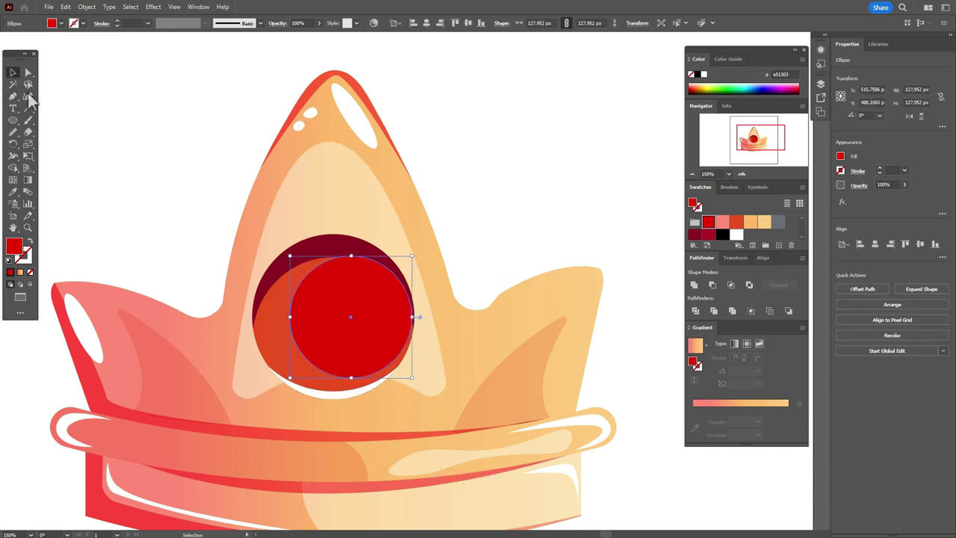
- Centre the bright red circle on the gem, enlarge it slightly and deselect it
left_click_drag(351, 317, 333, 314)
key("shift")
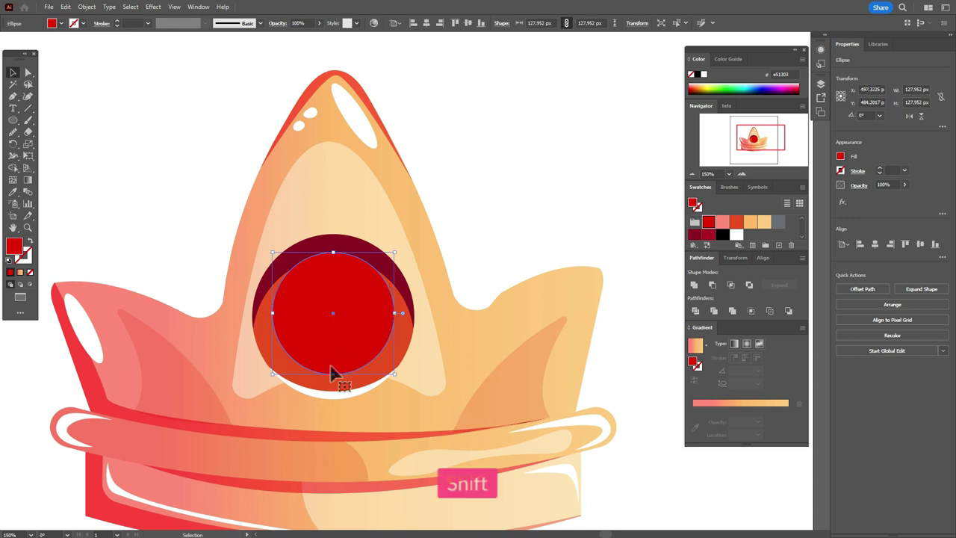
mouse_move(334, 374)
left_mouse_down()
mouse_move(335, 390)
mouse_move(333, 381)
left_mouse_up()
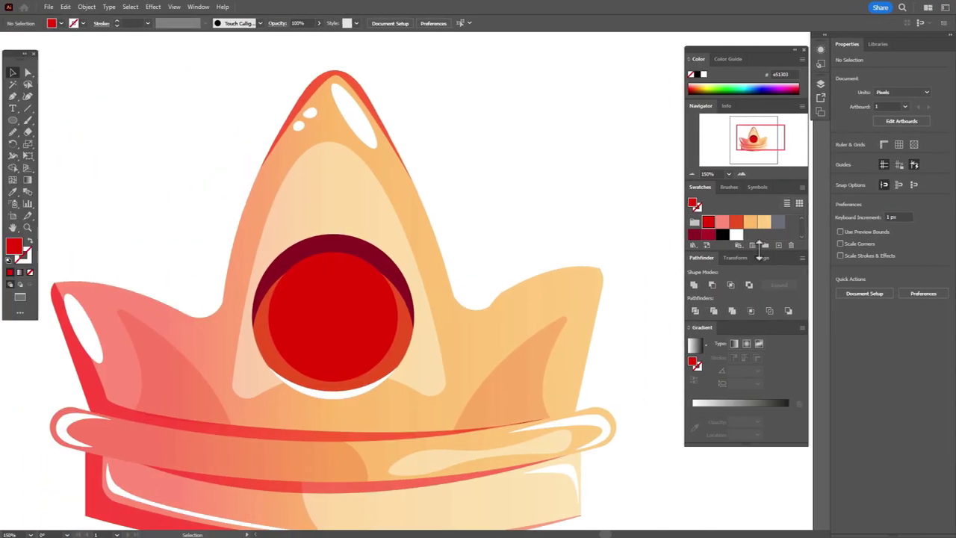
- Draw a white four-point square with slightly bulging sides, about 75 px wide, in the red circle with the Pen tool
left_click(737, 236)
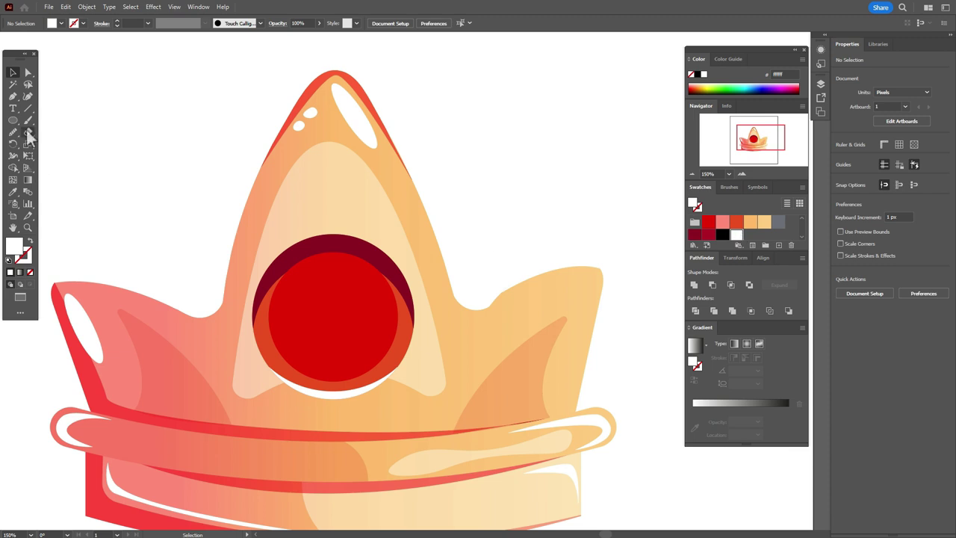
left_click(13, 97)
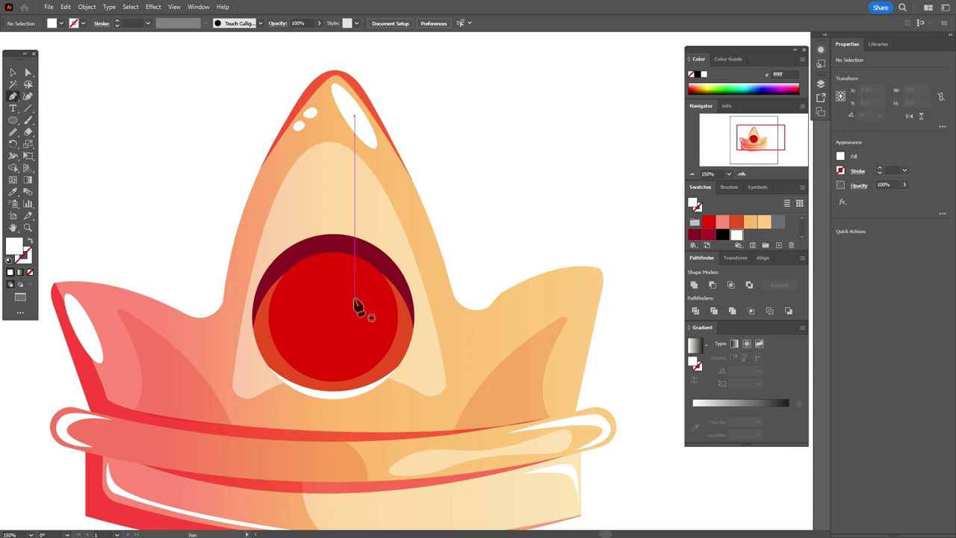
left_click(298, 292)
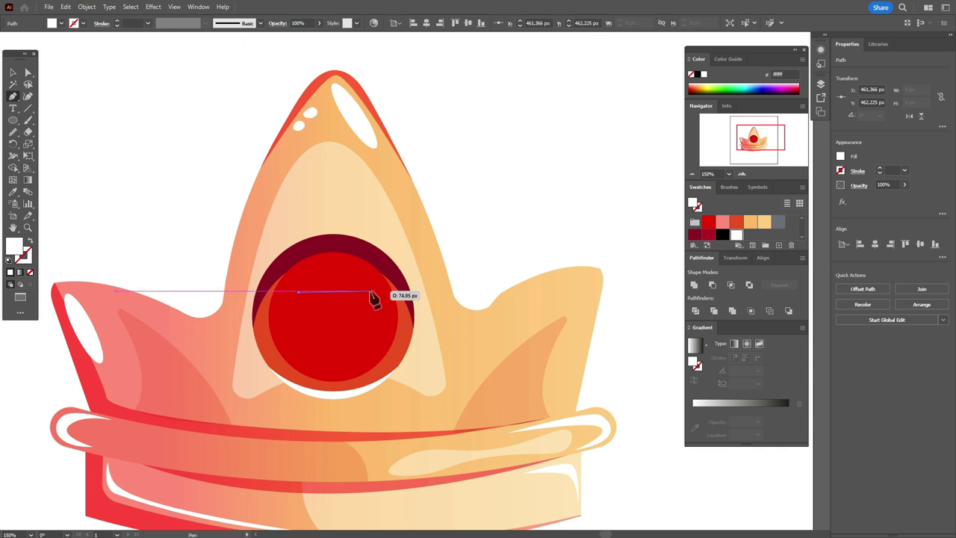
left_click_drag(371, 291, 372, 350)
mouse_move(372, 348)
left_mouse_down()
mouse_move(363, 350)
mouse_move(373, 366)
mouse_move(373, 358)
left_mouse_up()
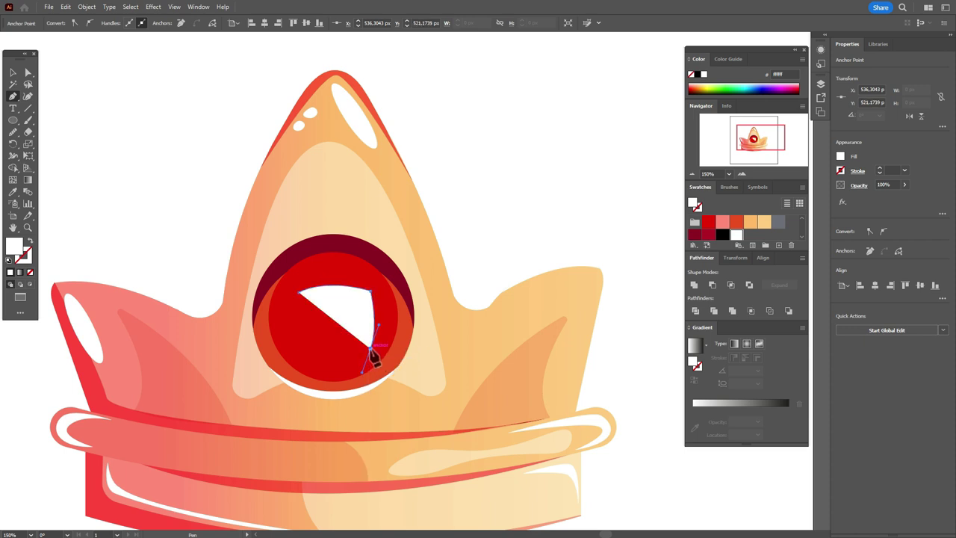
left_click(300, 352)
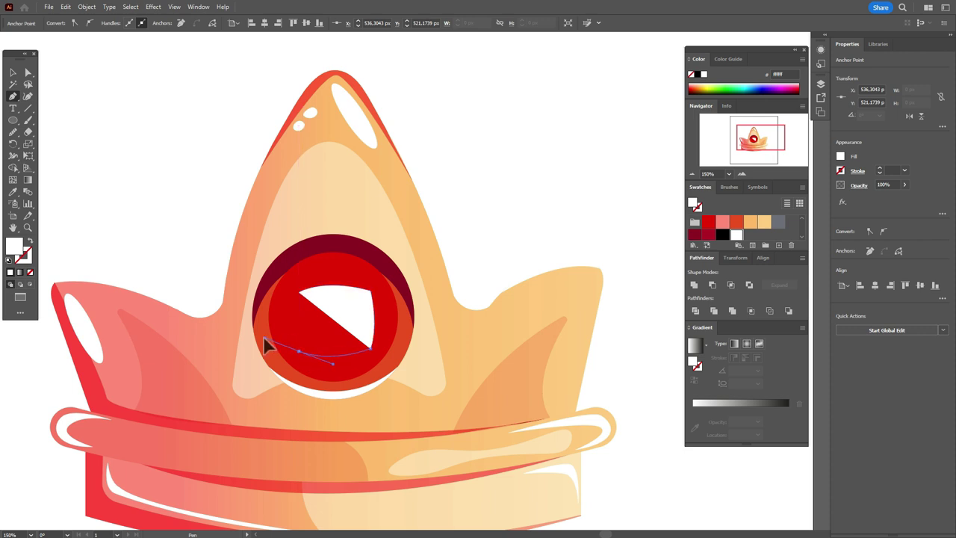
left_click(299, 351)
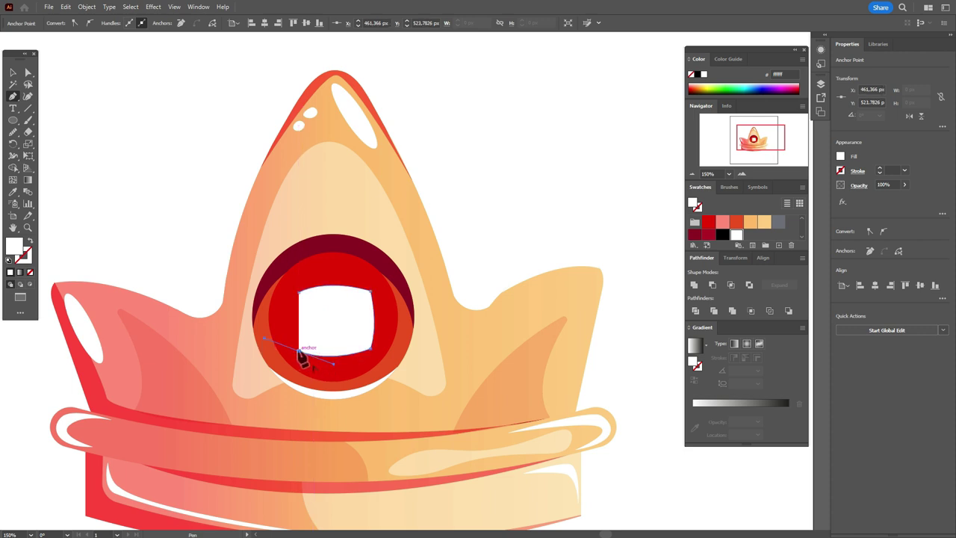
left_click_drag(299, 293, 323, 278)
- Round the corners of the white square to make it about 78 by 74 px, and centre it in the red circle
left_click(27, 73)
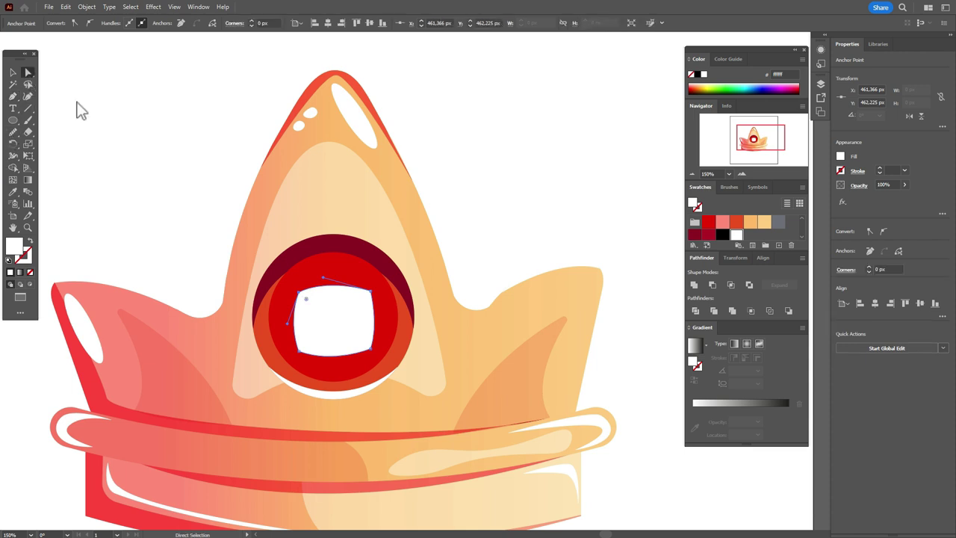
left_click(329, 327)
left_click_drag(308, 303, 312, 312)
left_click(12, 73)
left_click_drag(375, 322, 342, 319)
left_click(481, 224)
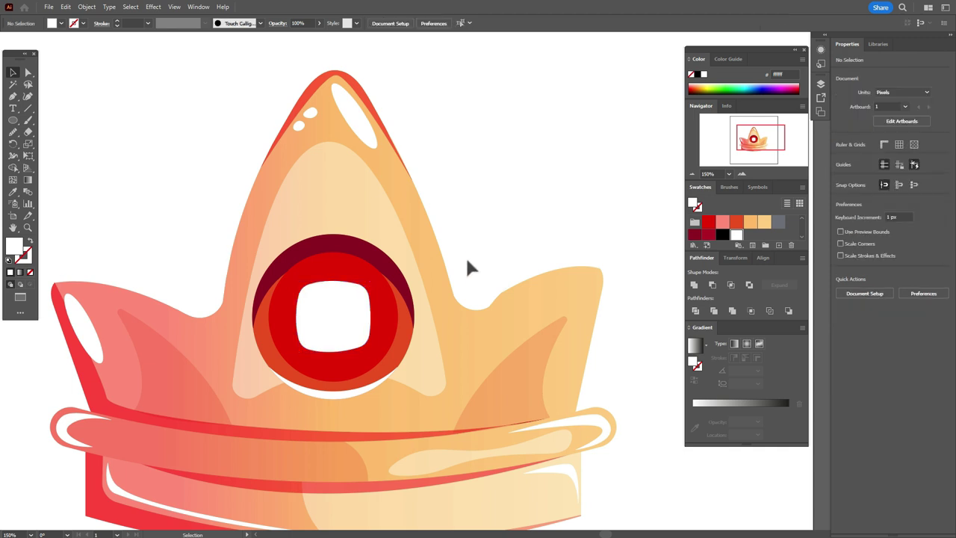
- Set the opacity of the white rounded square in the gem to 50%
left_click(350, 317)
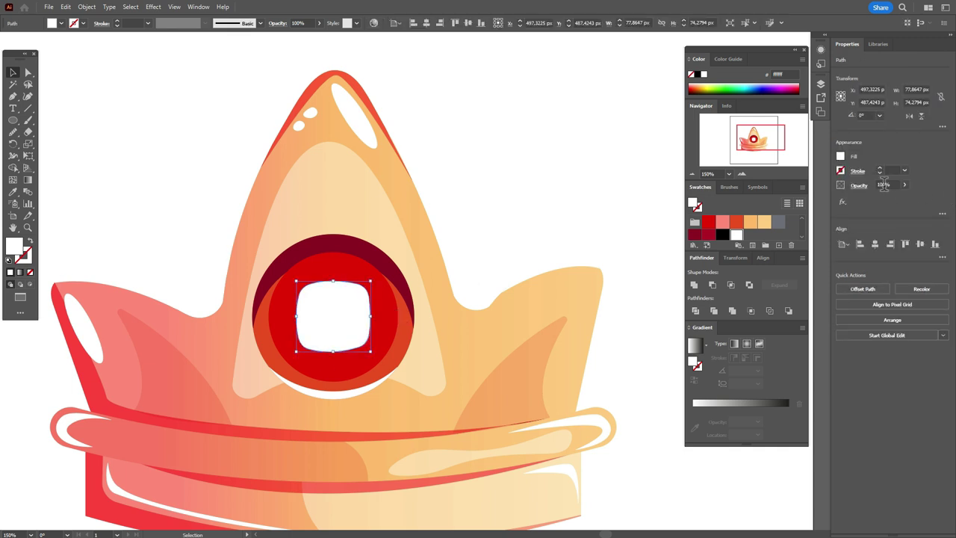
type("50")
key("Return")
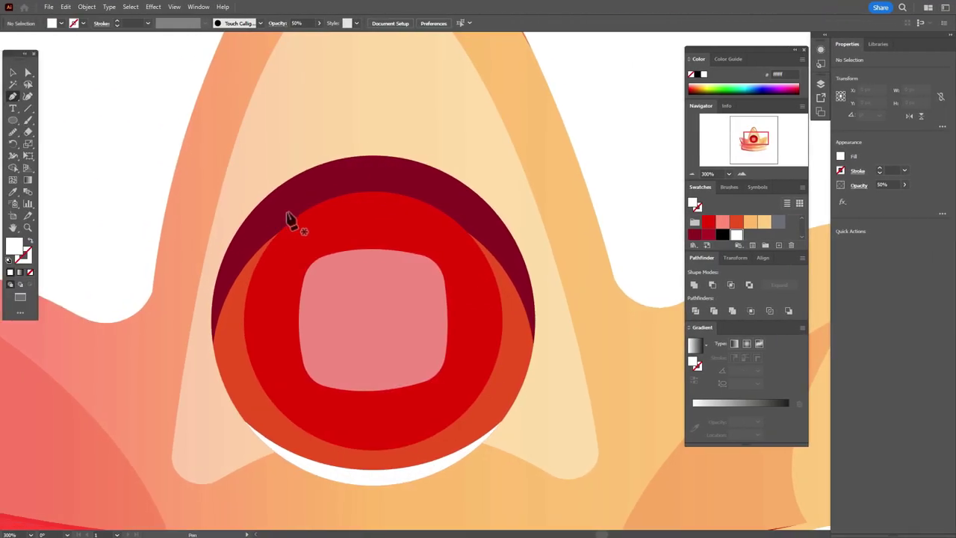
- Draw a closed white highlight with the Pen tool between the rounded square's upper edge and the red circle's upper rim, overlapping the rim
left_click(281, 215)
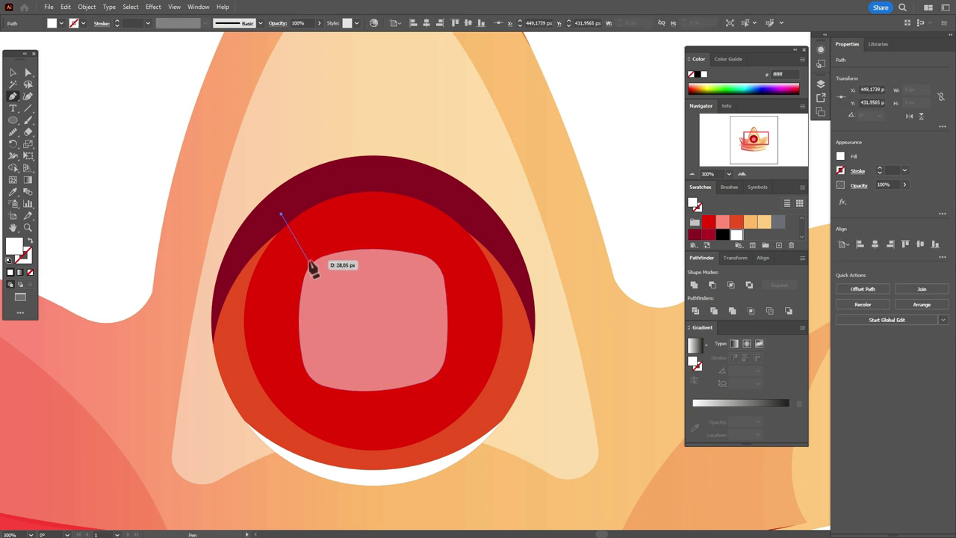
left_click_drag(309, 263, 335, 272)
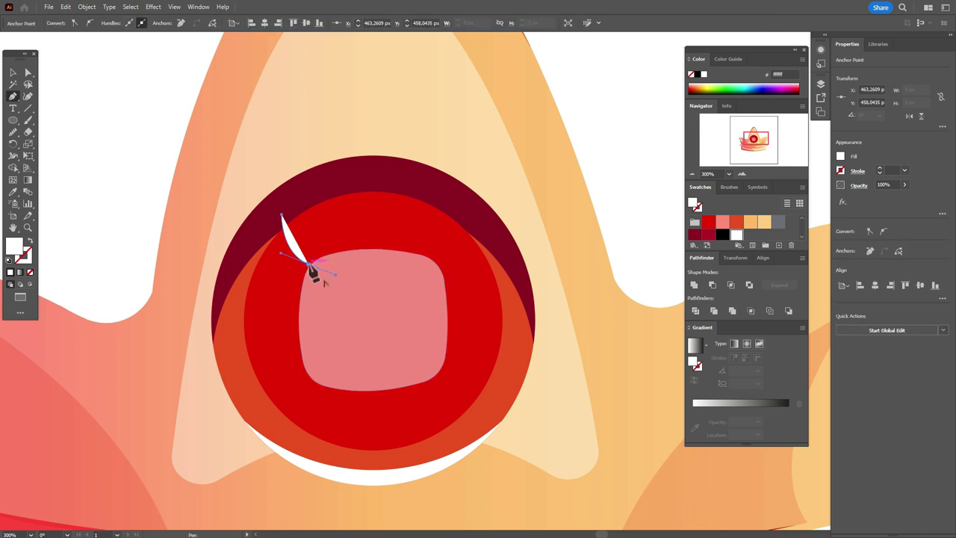
left_click(308, 263)
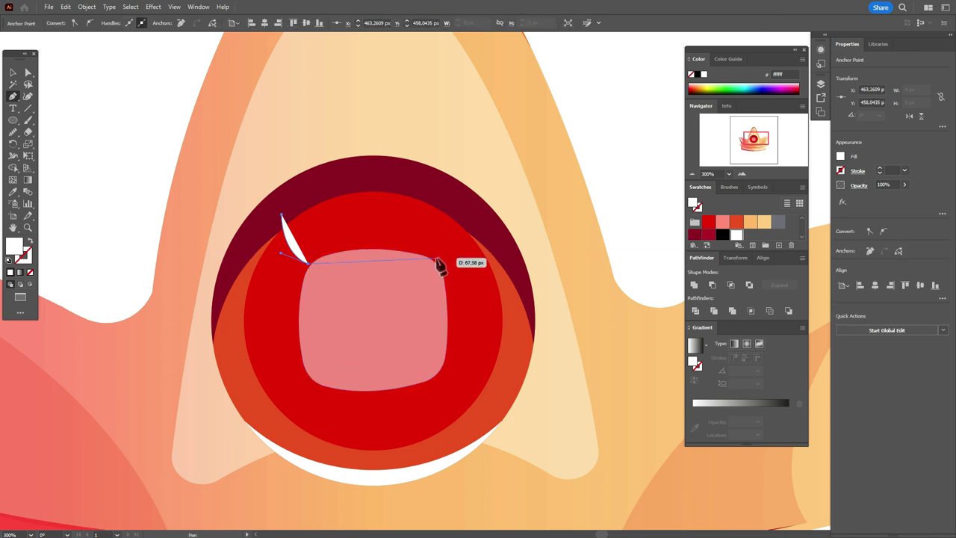
left_click_drag(469, 279, 525, 287)
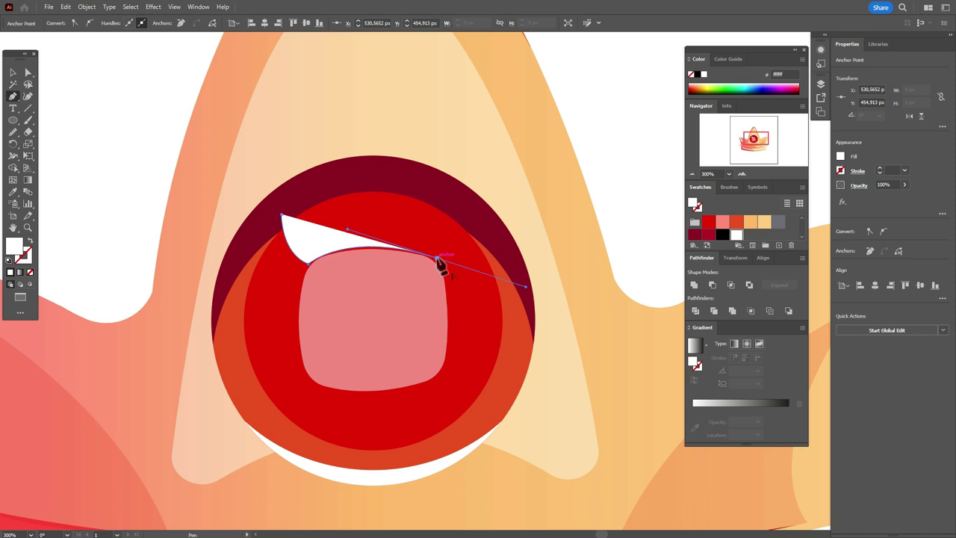
left_click_drag(494, 239, 412, 185)
left_click(413, 181)
left_click(310, 188)
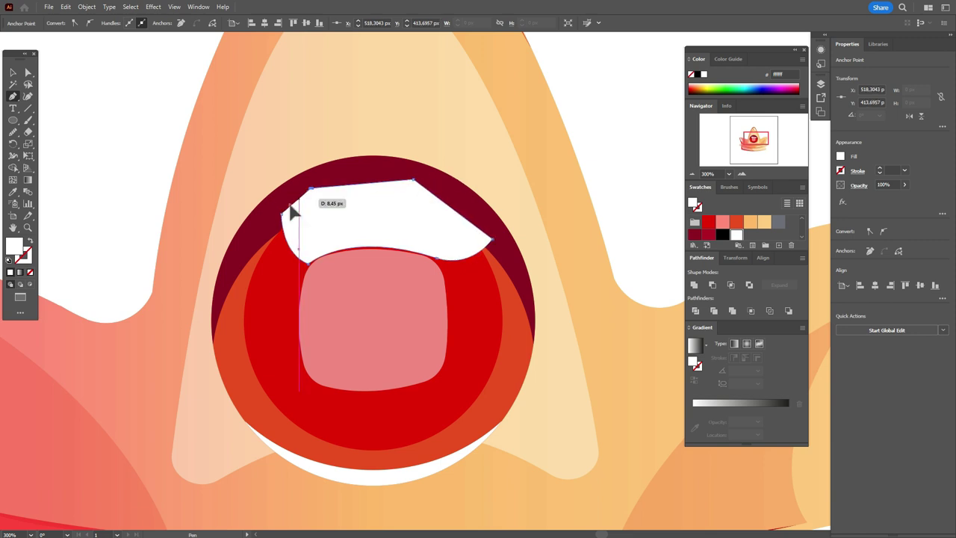
left_click(282, 214)
- Trim the white highlight to the red circle's outline with the Shape Builder tool
left_click(13, 72)
left_click(263, 308, "shift")
left_click(262, 308, "shift")
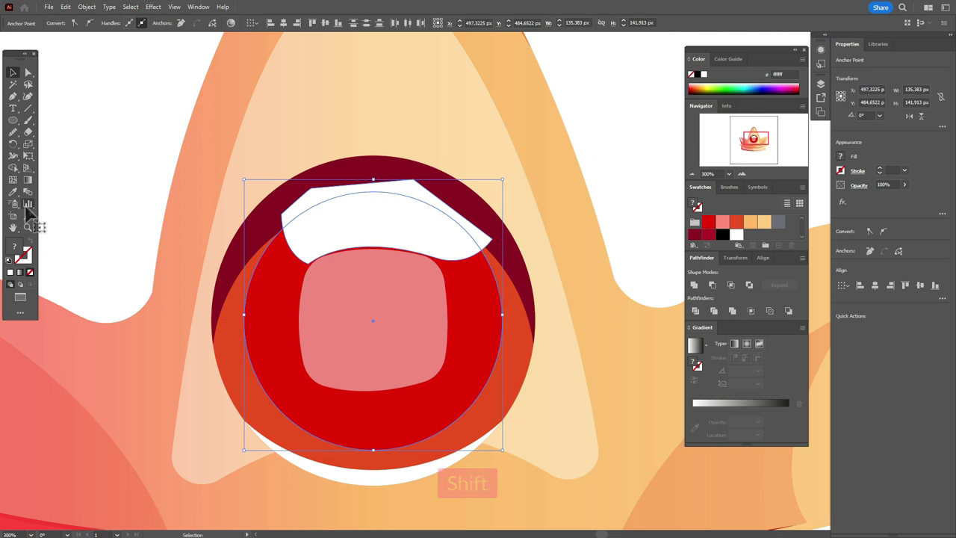
left_click(14, 169)
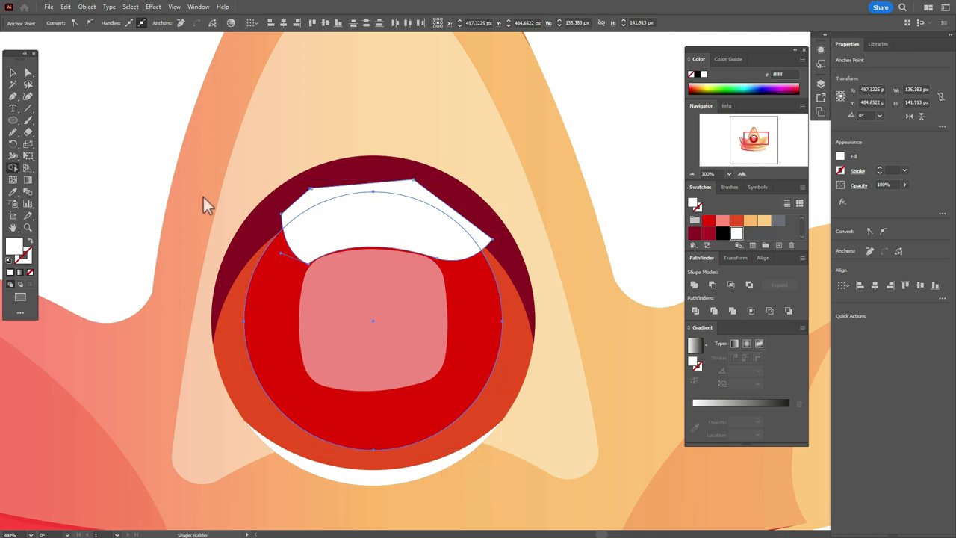
left_click(417, 190, "alt")
- Round the white highlight's lower-left corner, next to the upper-left corner of the translucent square
left_click(27, 73)
left_click(52, 90)
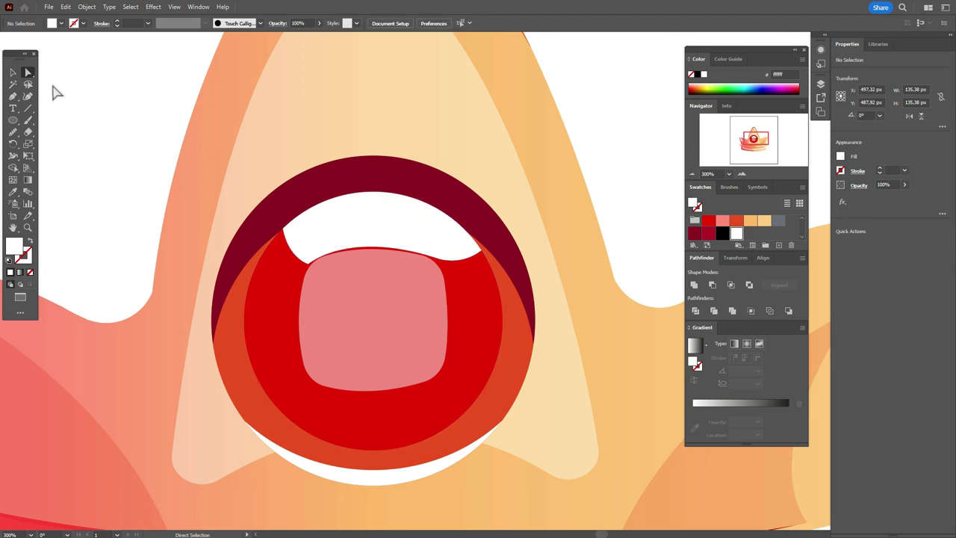
left_click(308, 263)
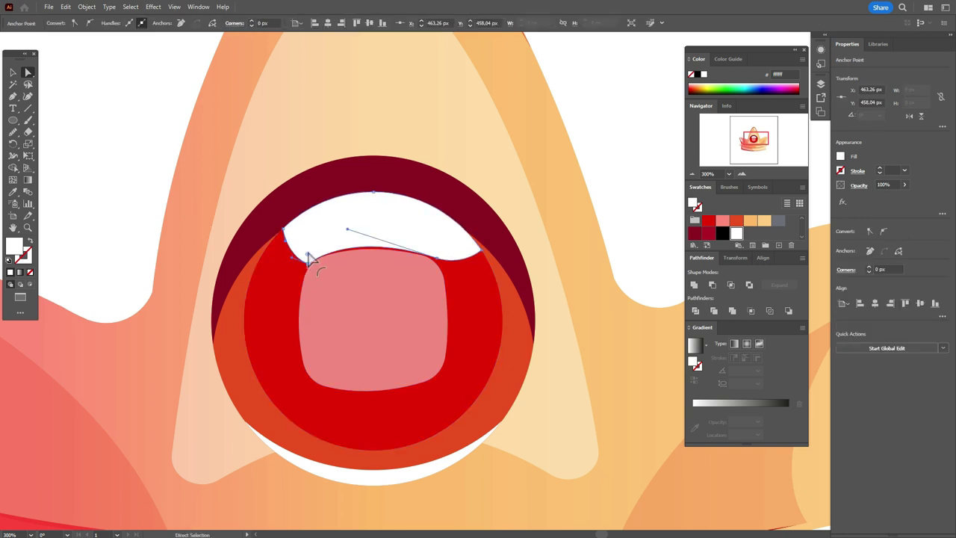
left_click(593, 214)
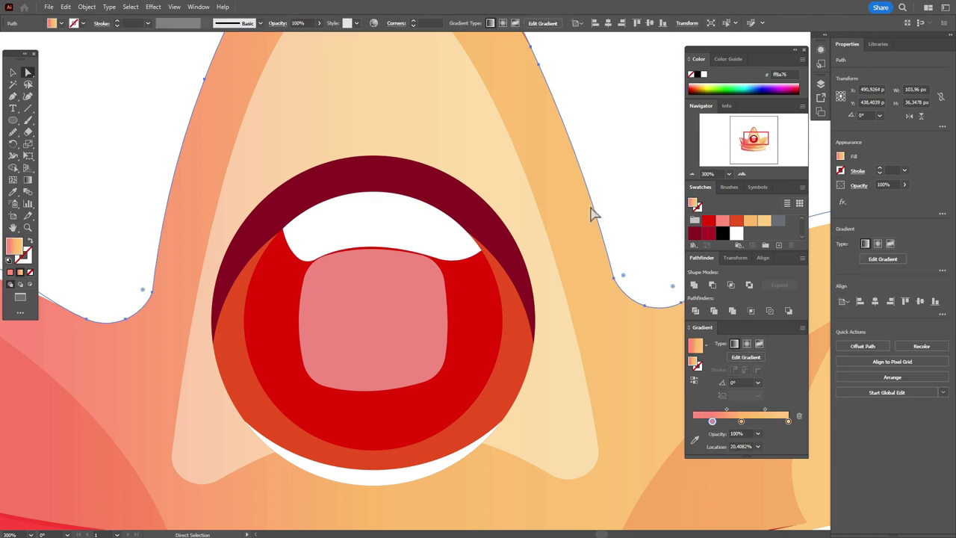
- Set the opacity of the white highlight to 75% and deselect it
left_click(11, 74)
left_click(328, 211)
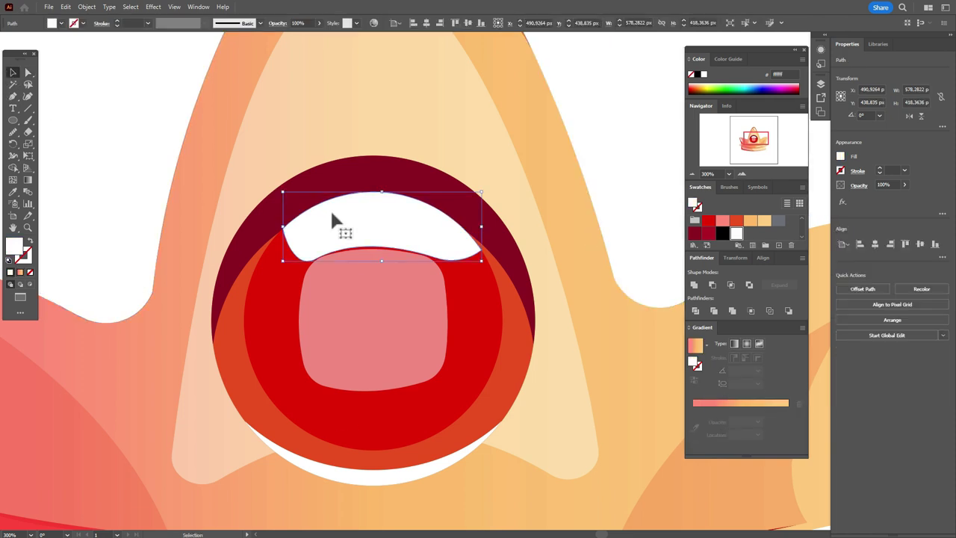
type("75")
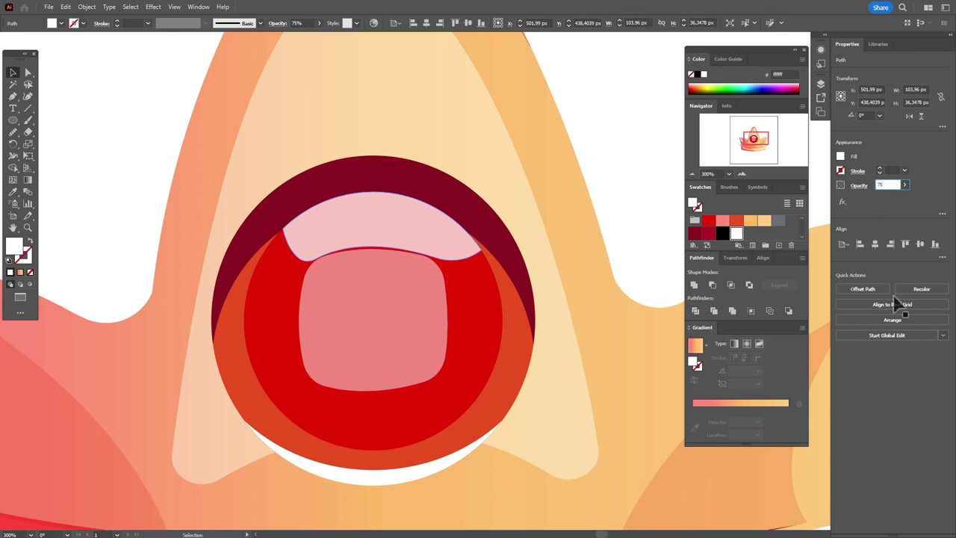
left_click(633, 348)
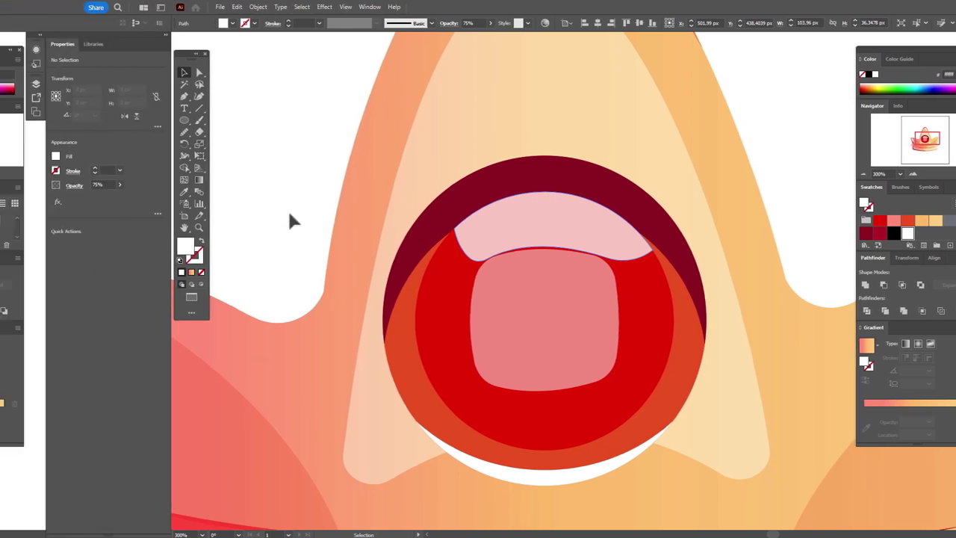
- Draw a closed dark red (8c0c21) shadow with the Pen tool along the red circle's left side, following the square's left edge
key("ctrl+minus")
key("ctrl+minus")
left_click(581, 234)
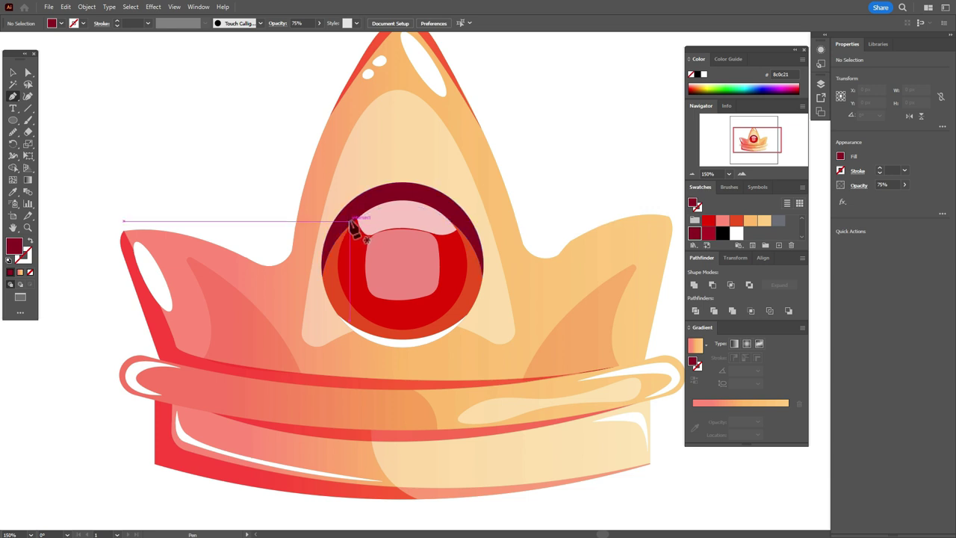
left_click(352, 222)
left_click(369, 236)
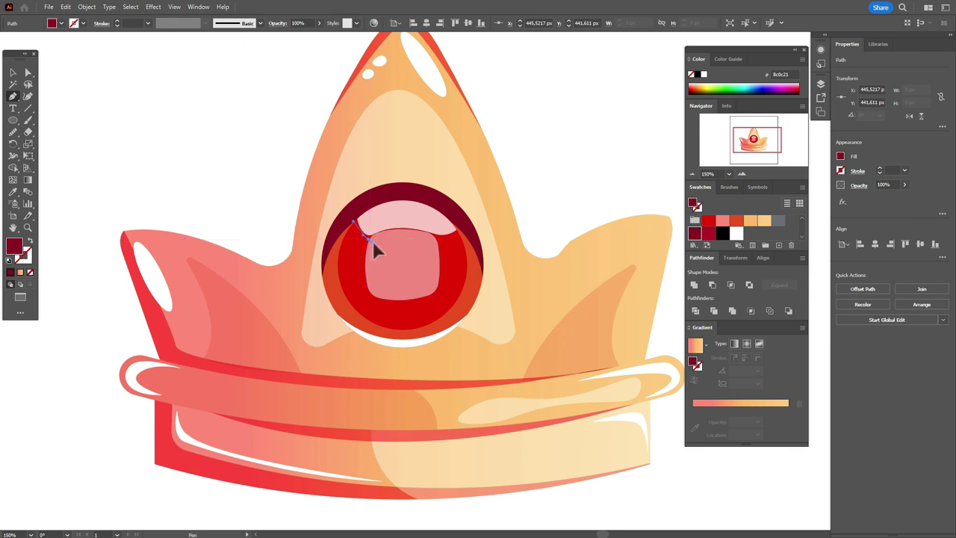
left_click(369, 240)
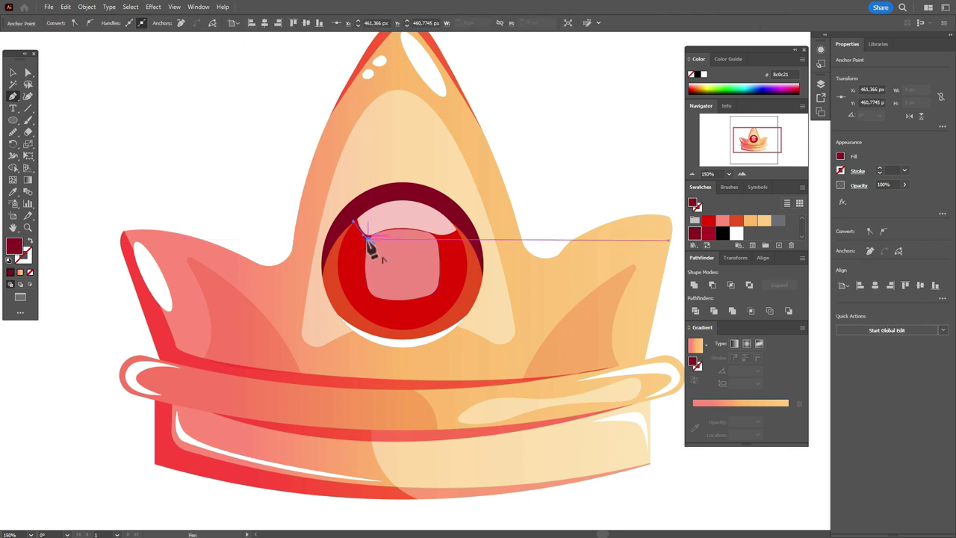
left_click_drag(367, 241, 378, 331)
left_click_drag(340, 304, 343, 316)
left_click_drag(337, 271, 337, 242)
left_click_drag(348, 222, 357, 228)
- Trim the dark red left shadow to the red circle's outline with the Shape Builder tool
left_click(13, 72)
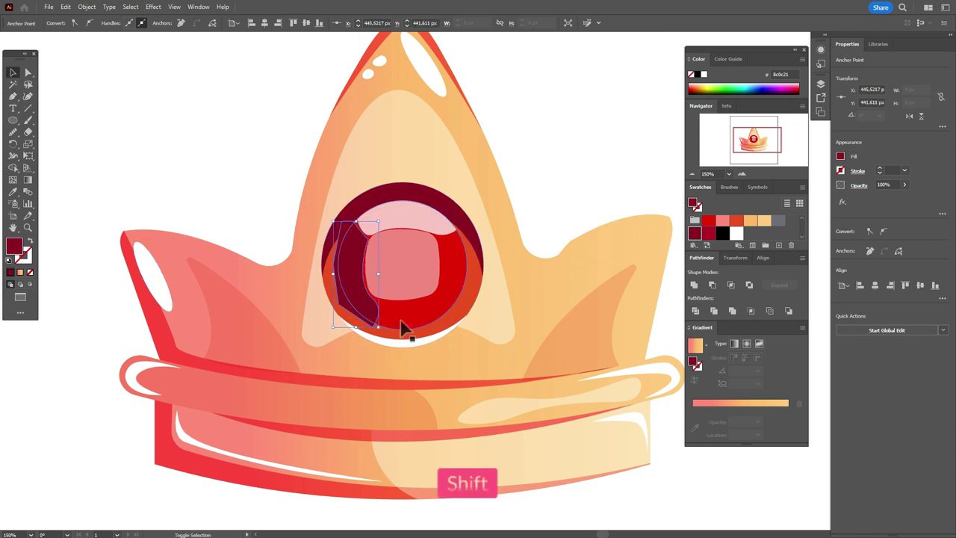
left_click(399, 327, "shift")
left_click(13, 167)
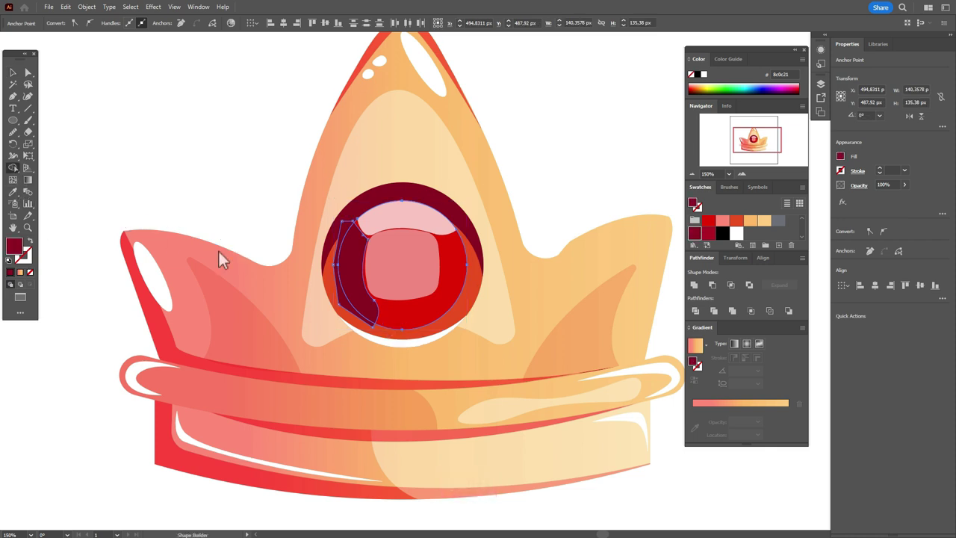
left_click(340, 287, "alt")
- Round the dark red shadow's inner corner beside the upper-left corner of the square
left_click(27, 73)
left_click(166, 134)
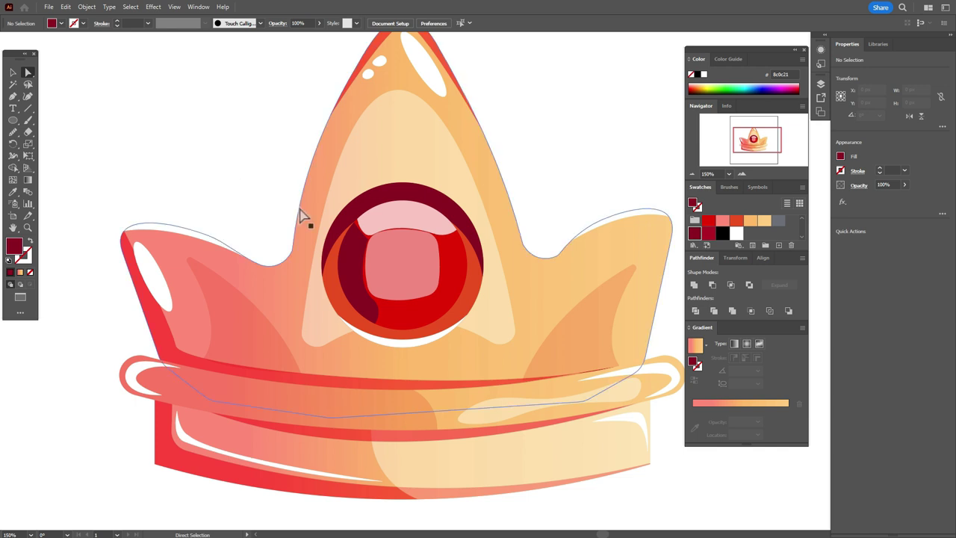
left_click(365, 239)
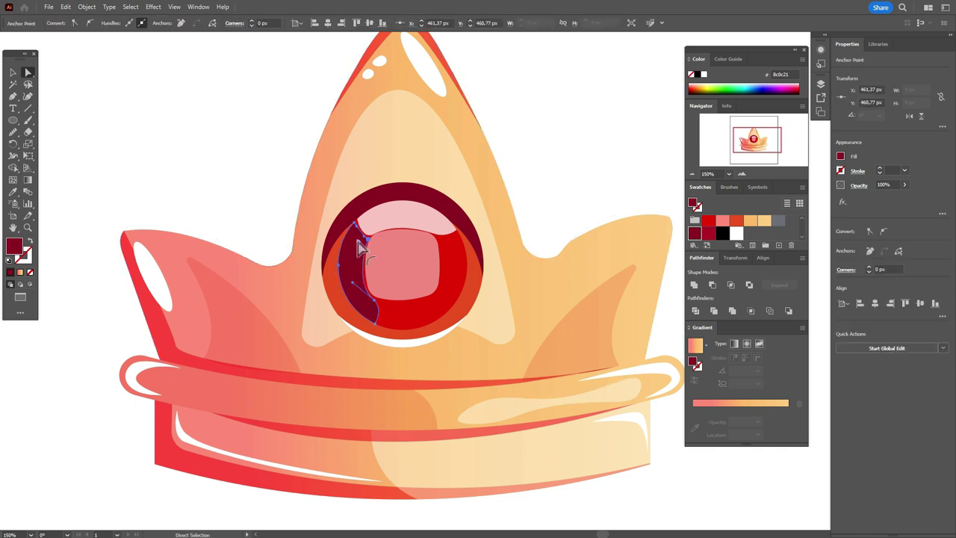
- Set the opacity of the dark red left shadow to 50% and deselect it
left_click(13, 72)
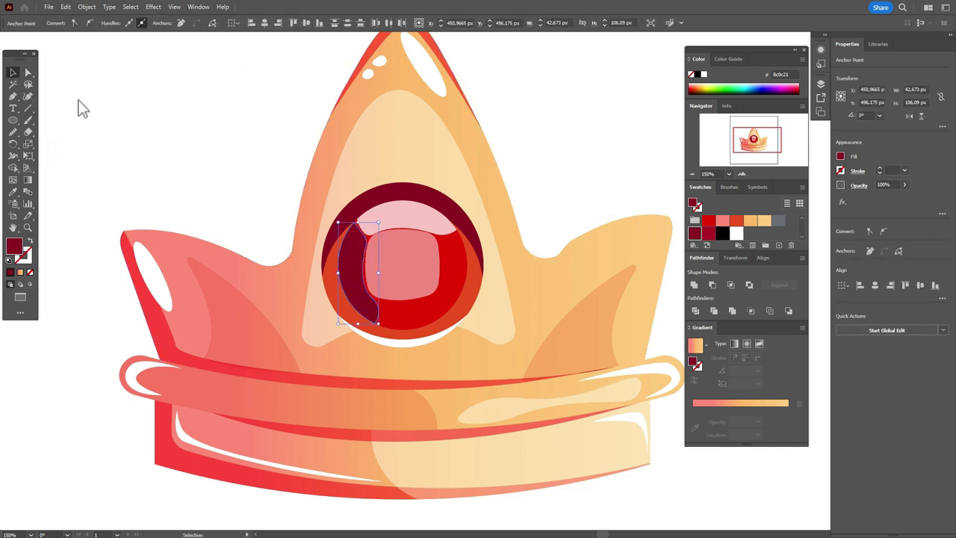
left_click(878, 185)
type("50")
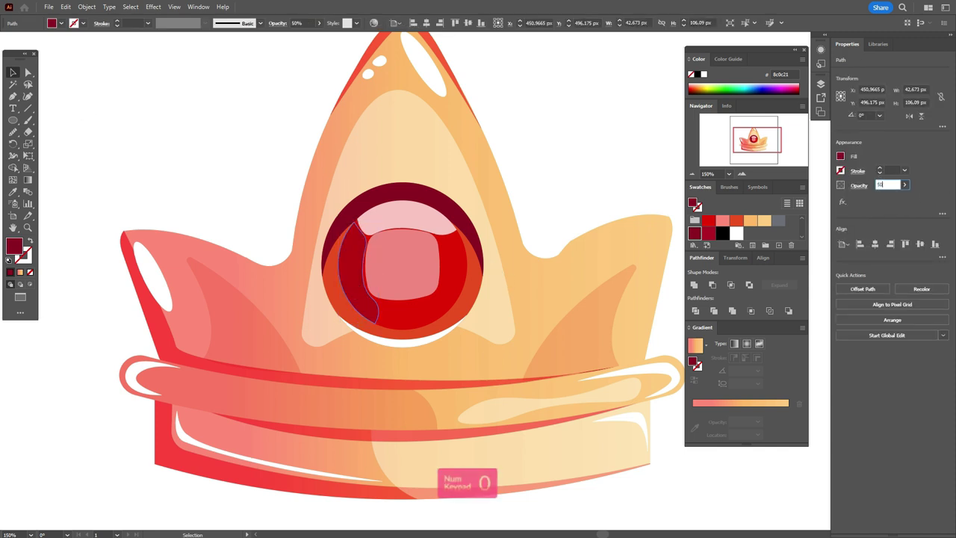
left_click(238, 133)
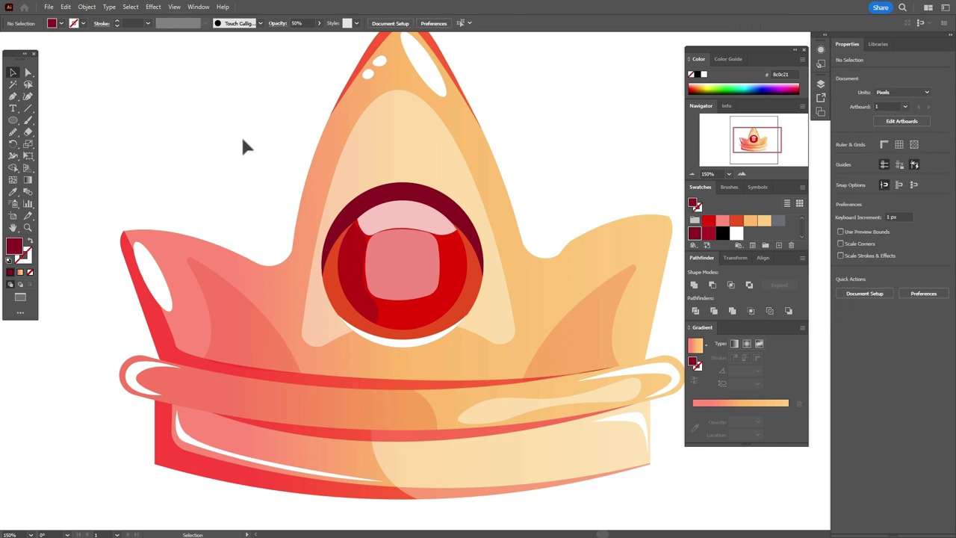
- Draw a closed shape below the translucent square with the Pen tool, reaching the red circle's lower rim, with no fill and a 1 pt dark red stroke
left_click(361, 254)
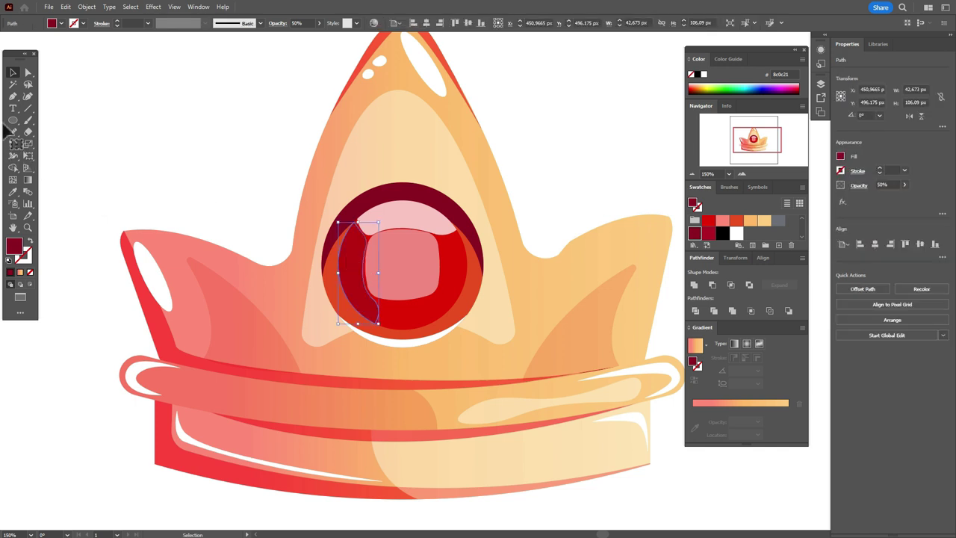
left_click(13, 96)
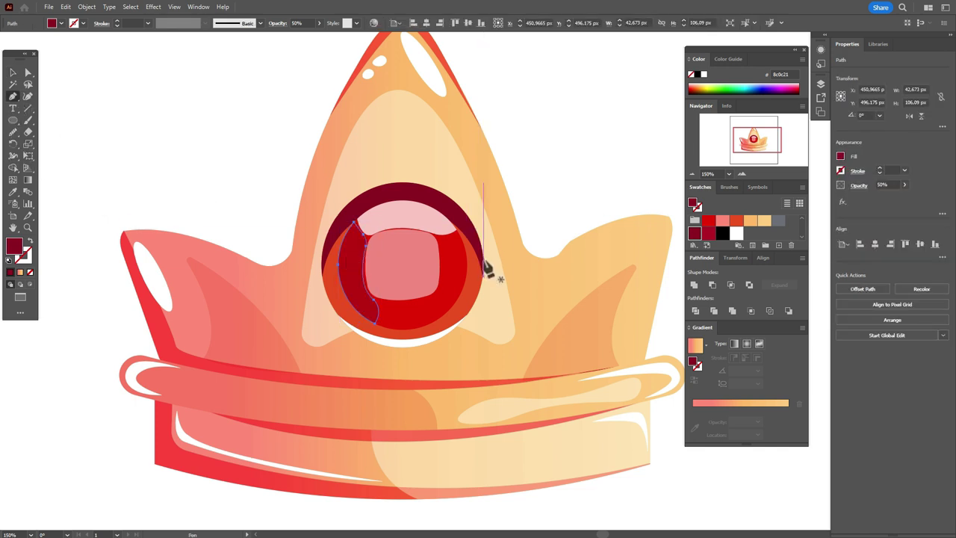
left_click(437, 291)
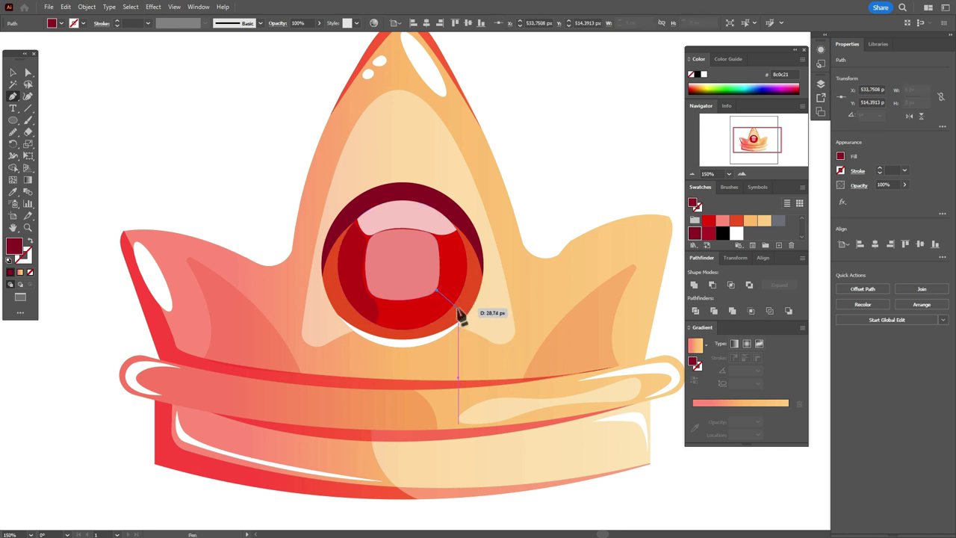
left_click_drag(458, 312, 462, 331)
left_click(463, 330)
left_click(459, 314)
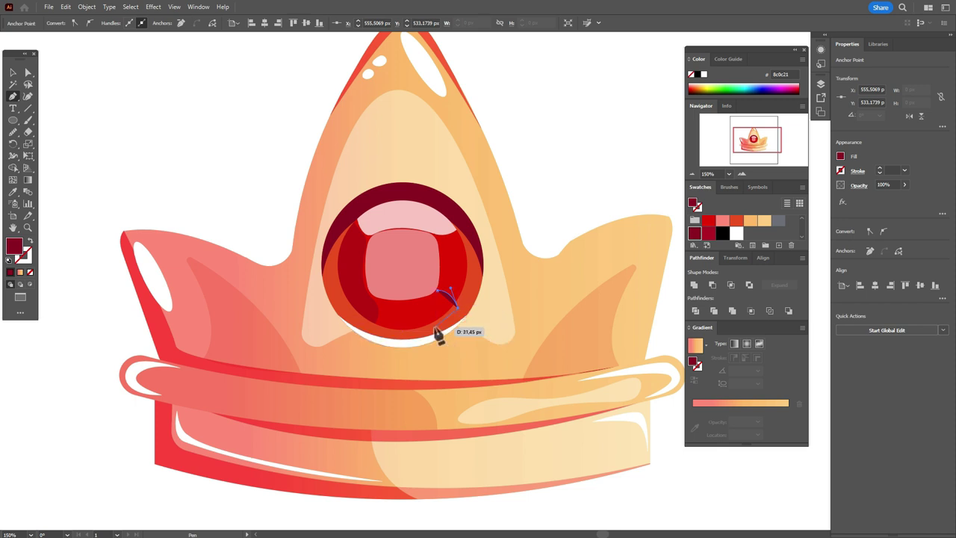
left_click(437, 326)
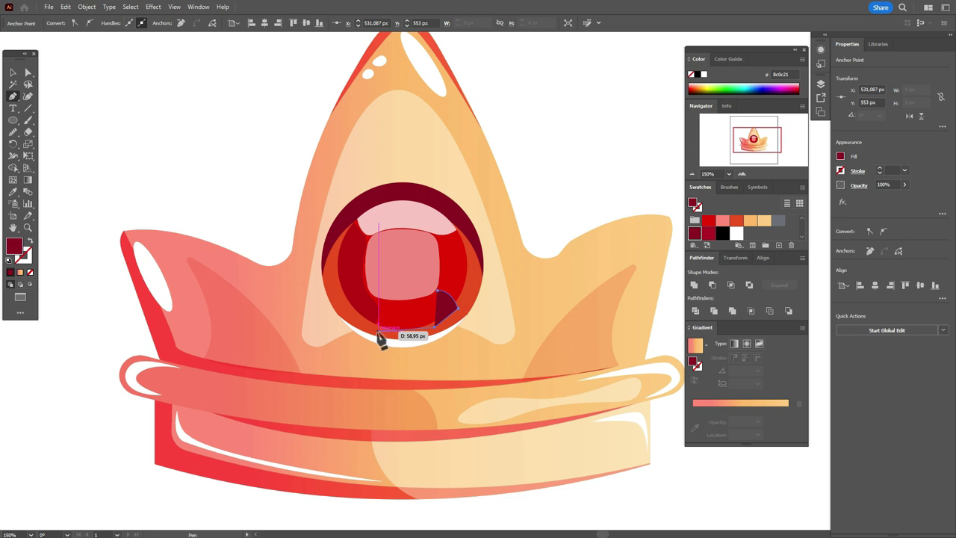
left_click(376, 327)
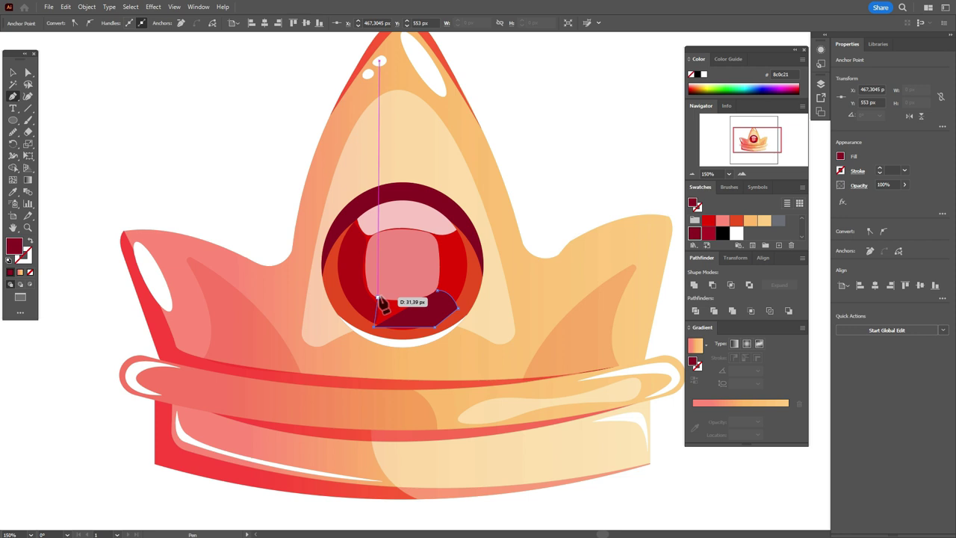
left_click(378, 299)
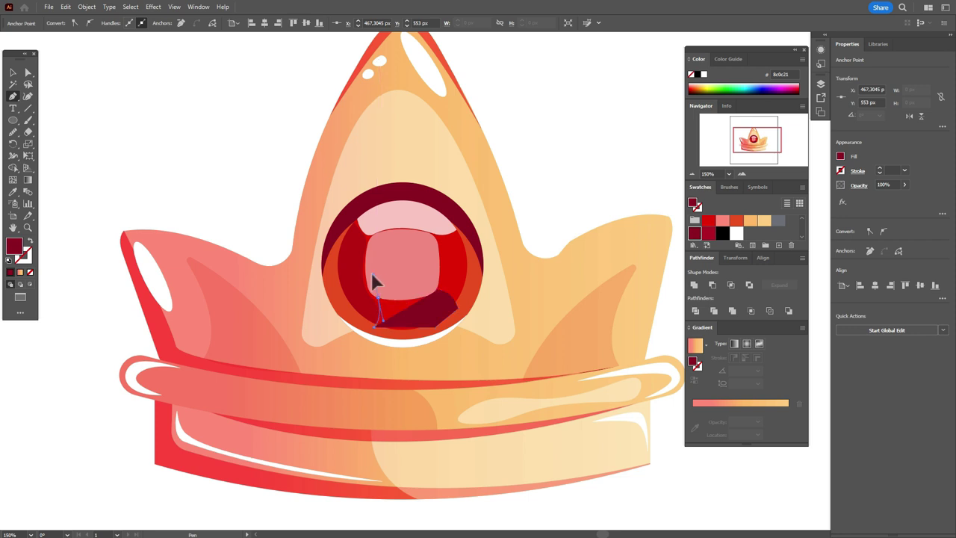
left_click_drag(371, 273, 372, 276)
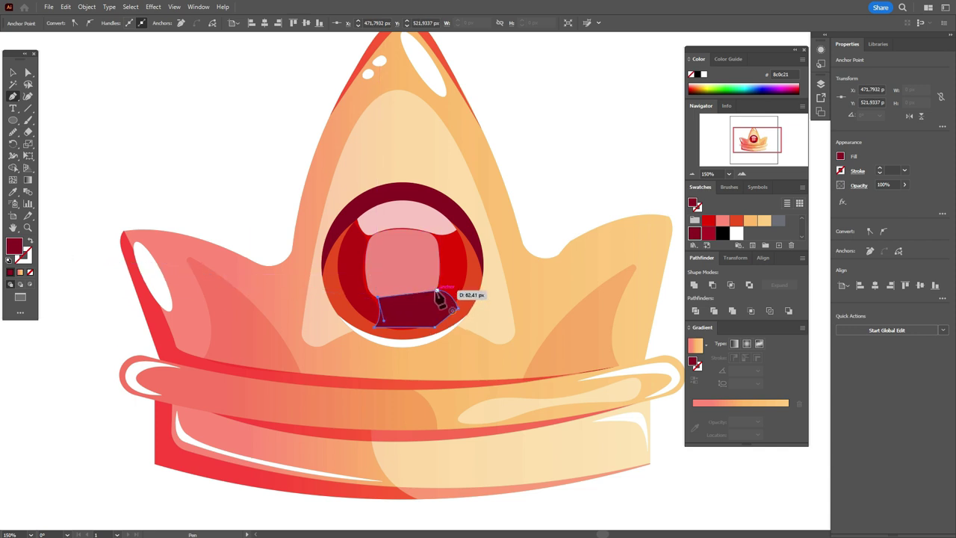
left_click(31, 242)
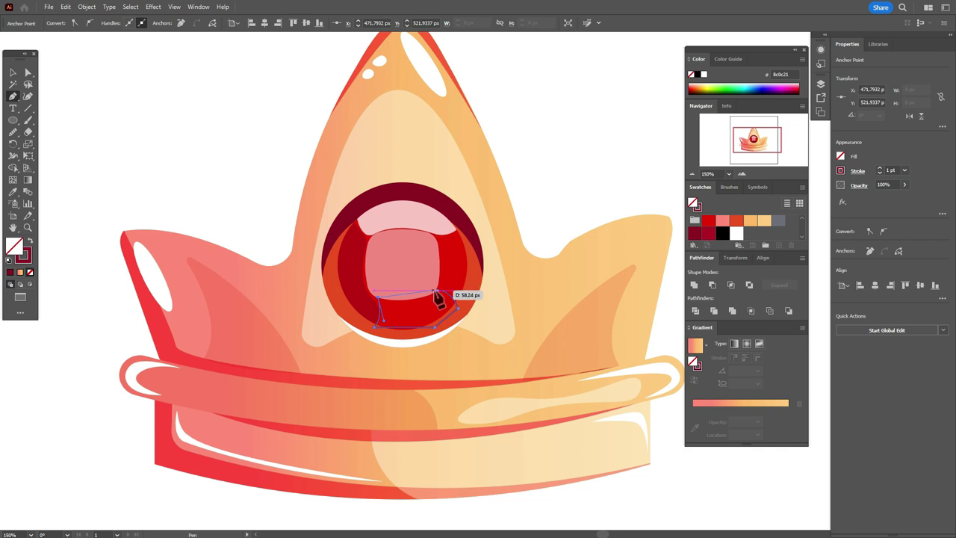
left_click(437, 290)
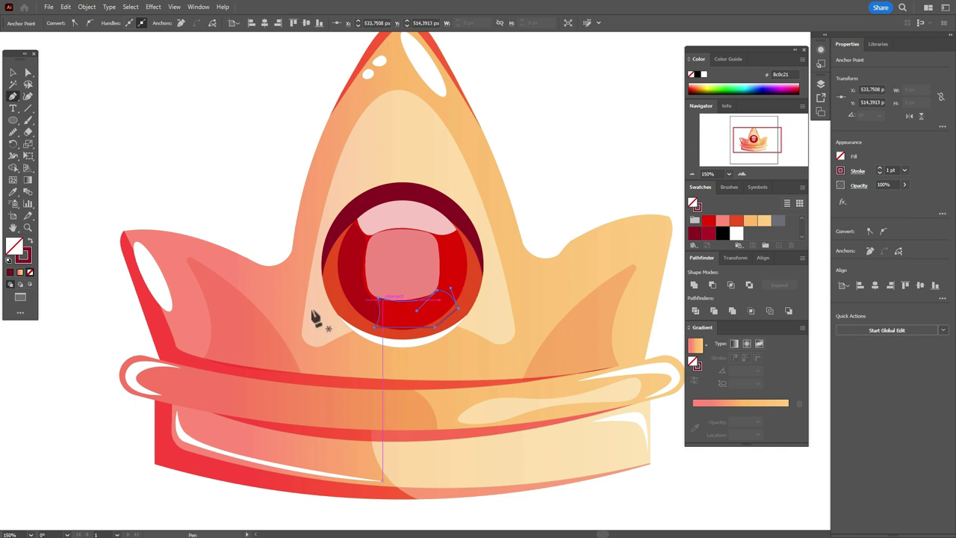
- Fill the shape below the translucent square dark red without a stroke and pull its lower-right anchor beyond the red circle's rim
left_click(30, 242)
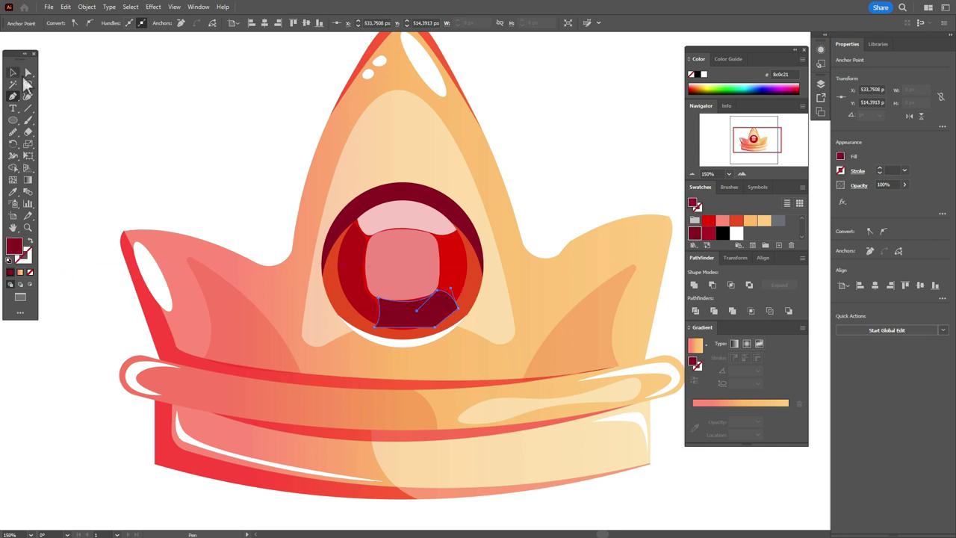
left_click(13, 72)
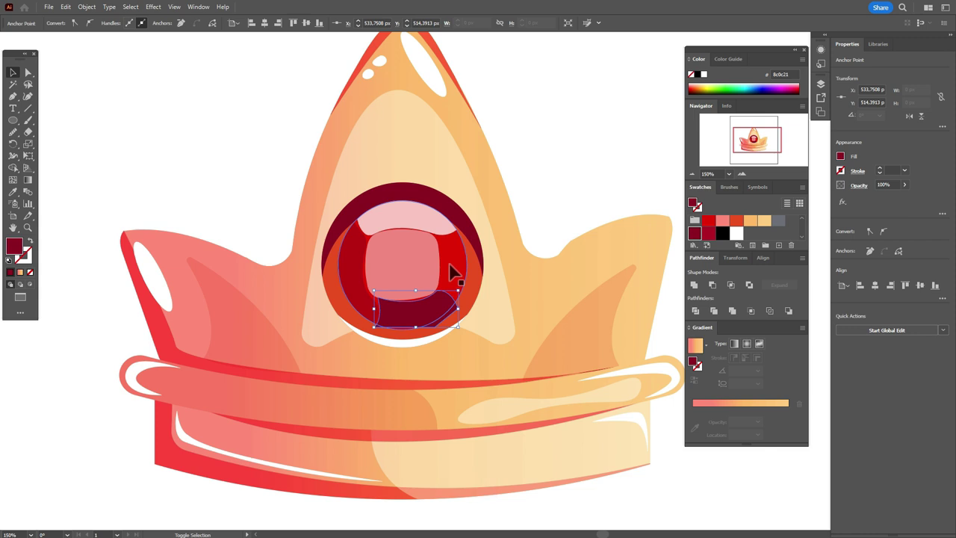
key("a")
left_click_drag(434, 325, 431, 338)
- Trim the dark red lower shape to the red circle's outline with the Shape Builder tool and deselect it
left_click(13, 72)
left_click(463, 274, "shift")
left_click(13, 167)
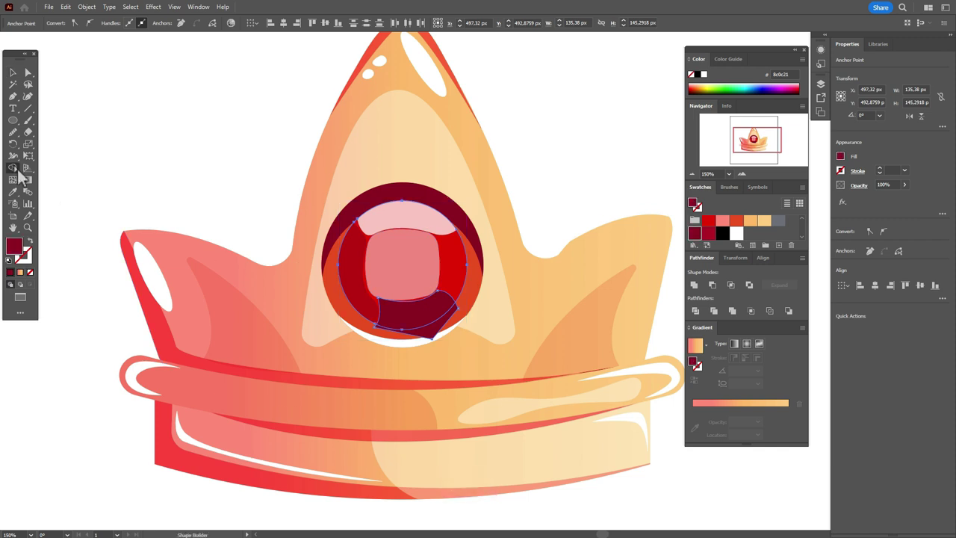
left_click(432, 335, "alt")
left_click(13, 72)
left_click(180, 127)
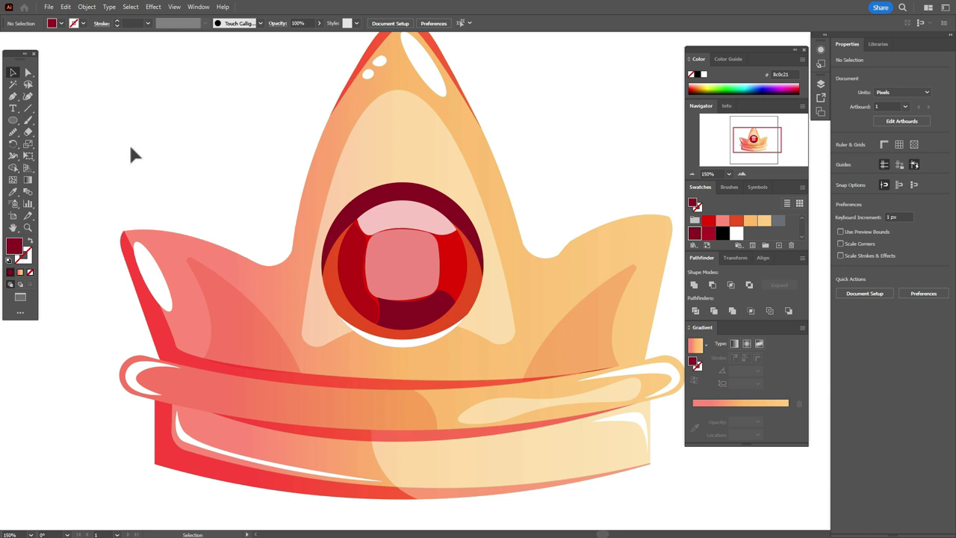
- Round the dark red lower shape's upper-left corner to about 10 px and soften its upper edge near the square's lower-right corner
left_click(28, 73)
left_click(385, 311)
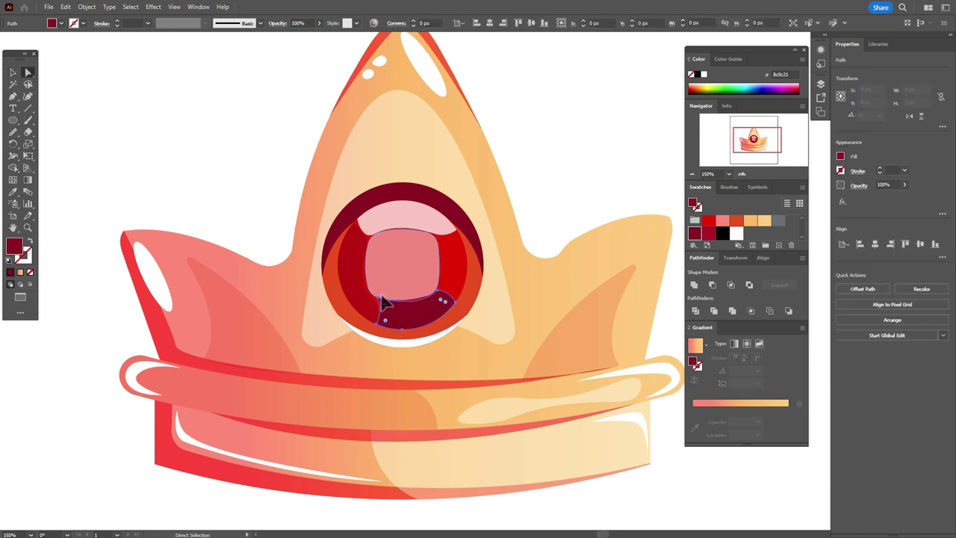
left_click(382, 302)
left_click_drag(384, 312, 392, 318)
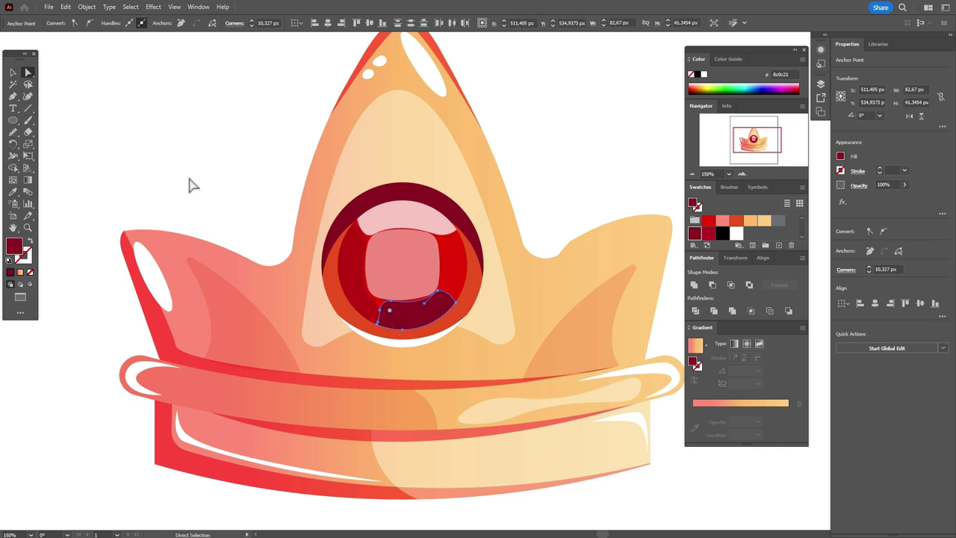
left_click(441, 299)
left_click_drag(438, 301, 442, 307)
left_click(163, 217)
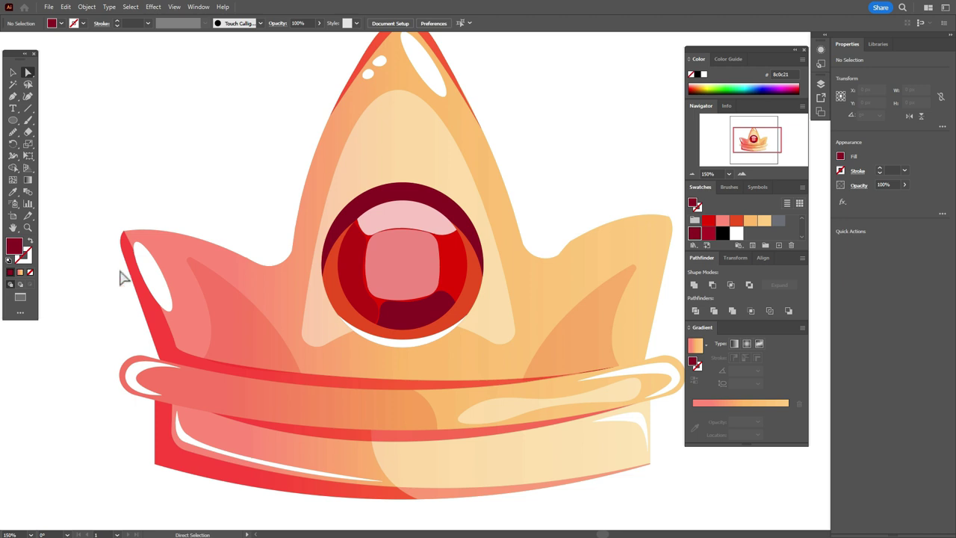
- Draw a white highlight, about 22 by 14 px, over the square's lower-left corner with the Pen tool and round its pointed ends
left_click(156, 293)
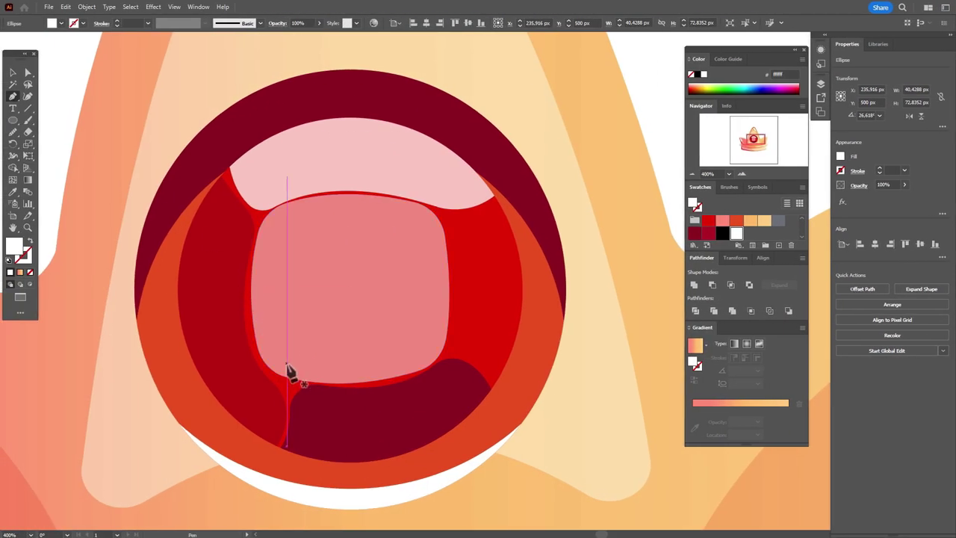
left_click_drag(257, 346, 322, 384)
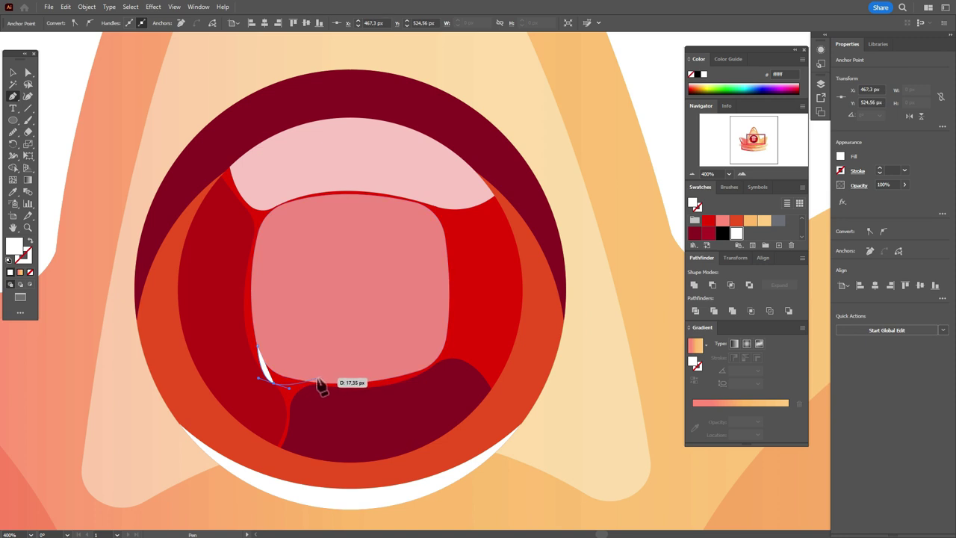
left_click_drag(321, 384, 317, 381)
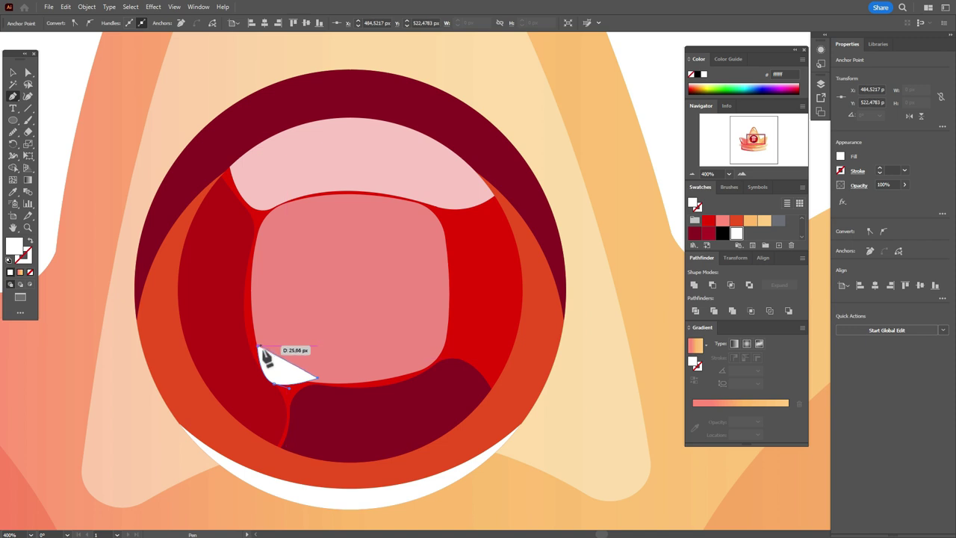
left_click(258, 347)
left_click_drag(258, 346, 208, 327)
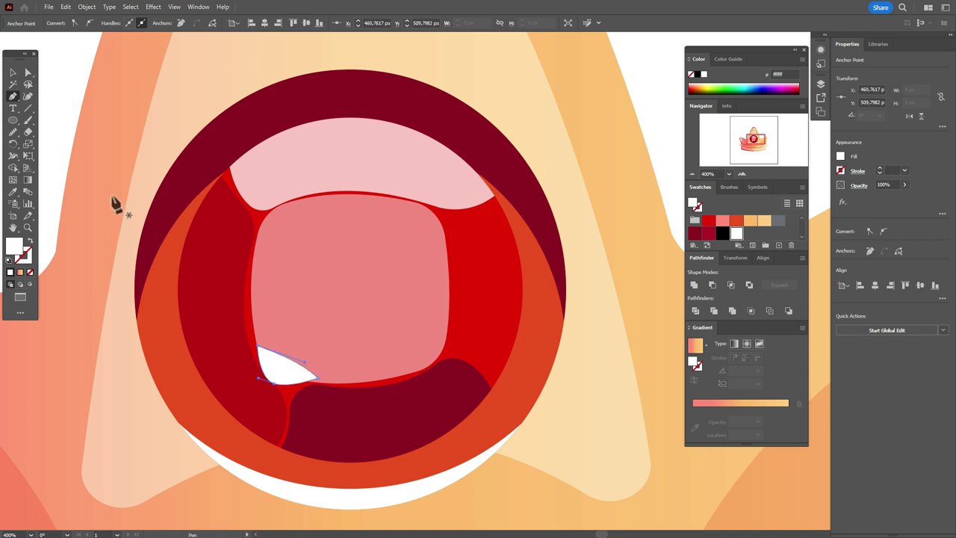
left_click(27, 72)
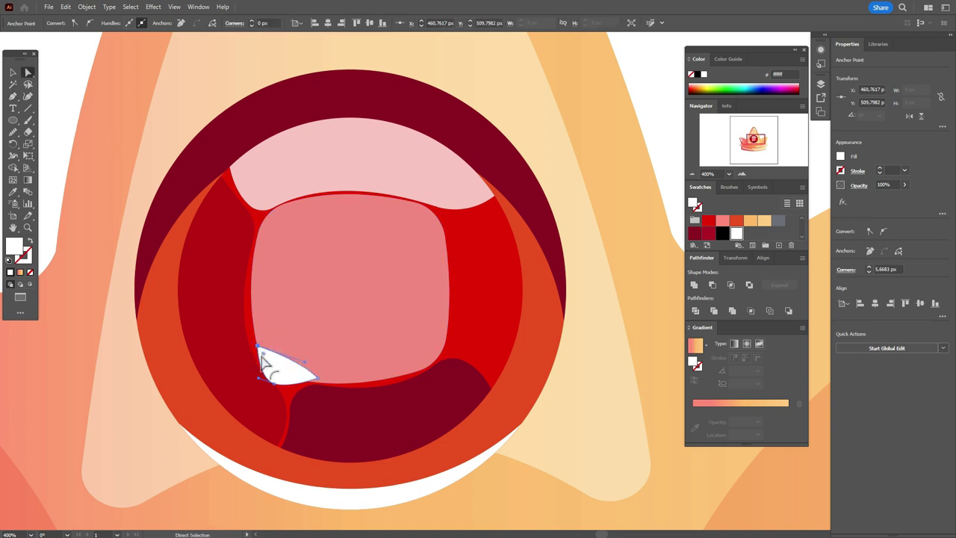
left_click_drag(263, 360, 313, 379)
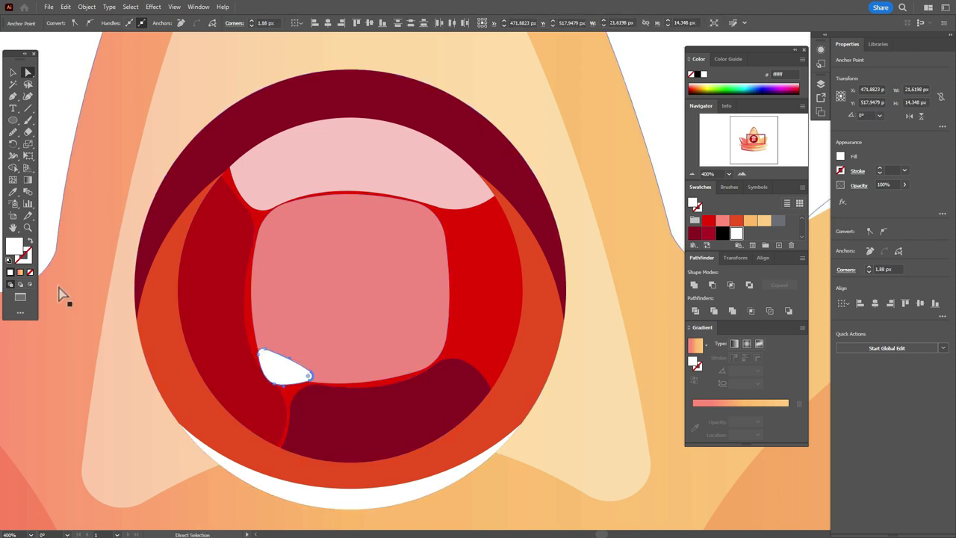
- Draw a closed white four-sided highlight with a curved lower edge over the square's lower-right corner using the Pen tool
left_click(13, 96)
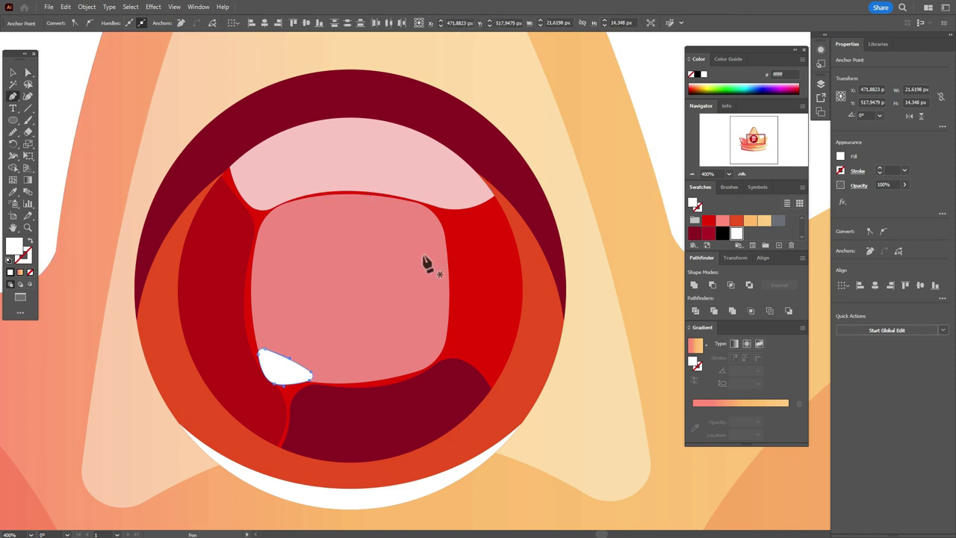
left_click(445, 321)
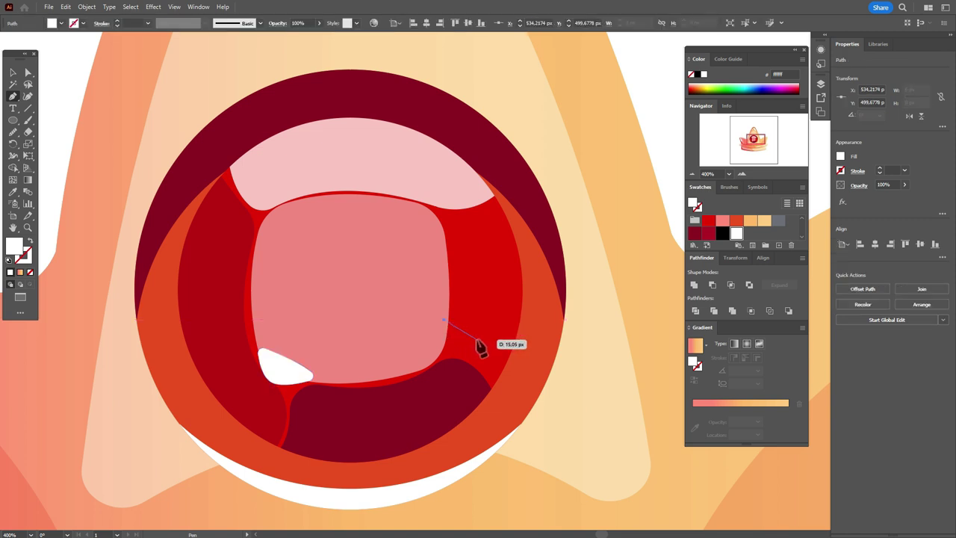
left_click(477, 341)
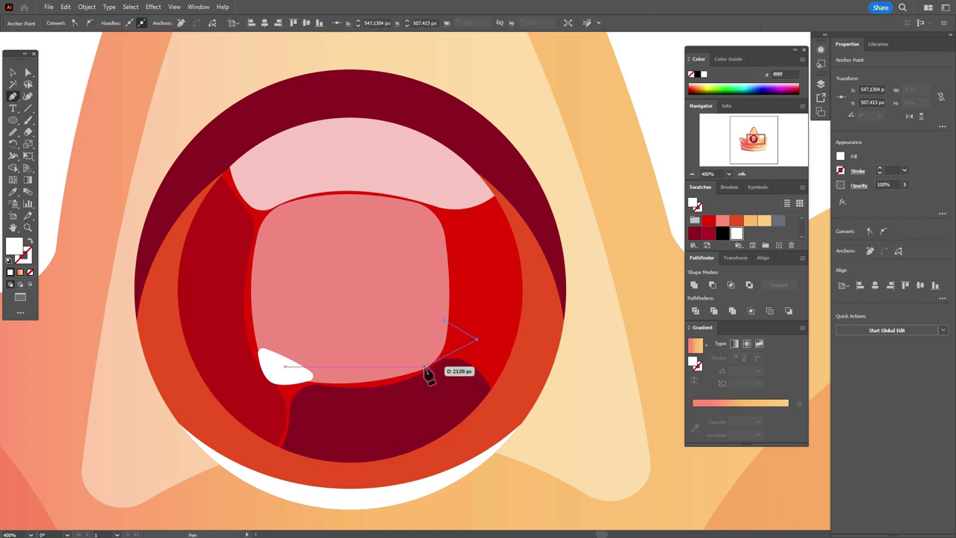
left_click_drag(426, 371, 398, 368)
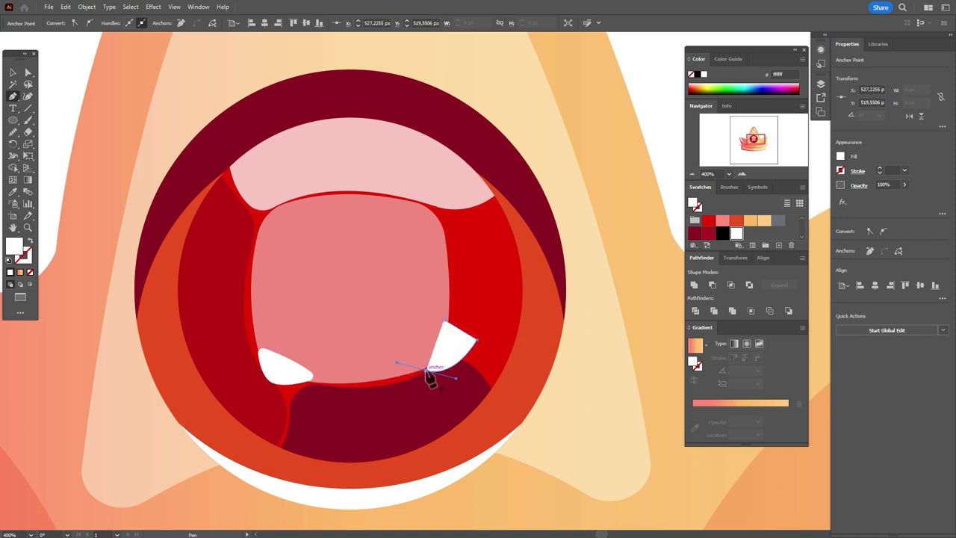
left_click(444, 322)
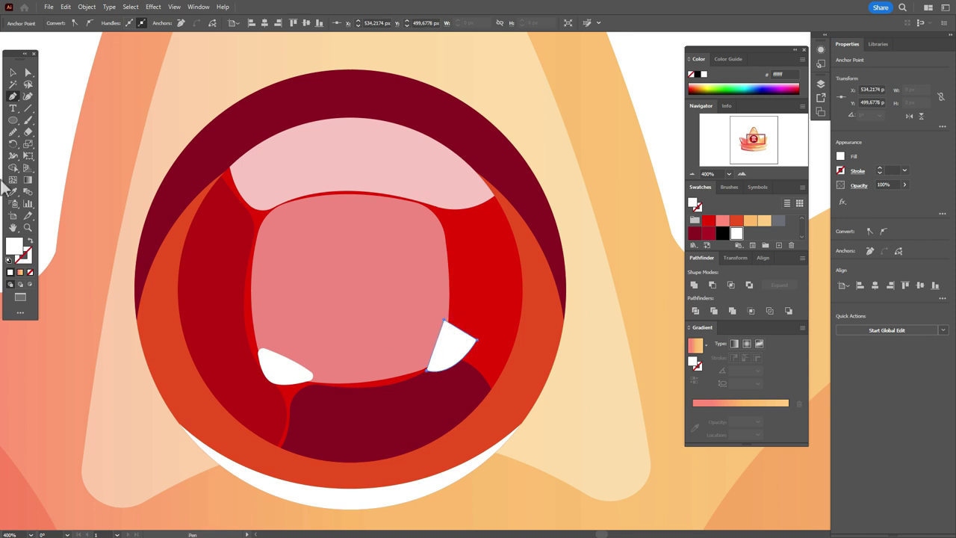
- Round the corners of the white lower-right highlight, using about 3.6 px on its outer corner and 4.5 px on its top corner
left_click(27, 72)
left_click_drag(426, 375, 437, 365)
mouse_move(478, 342)
left_mouse_down()
mouse_move(485, 345)
mouse_move(465, 341)
left_mouse_up()
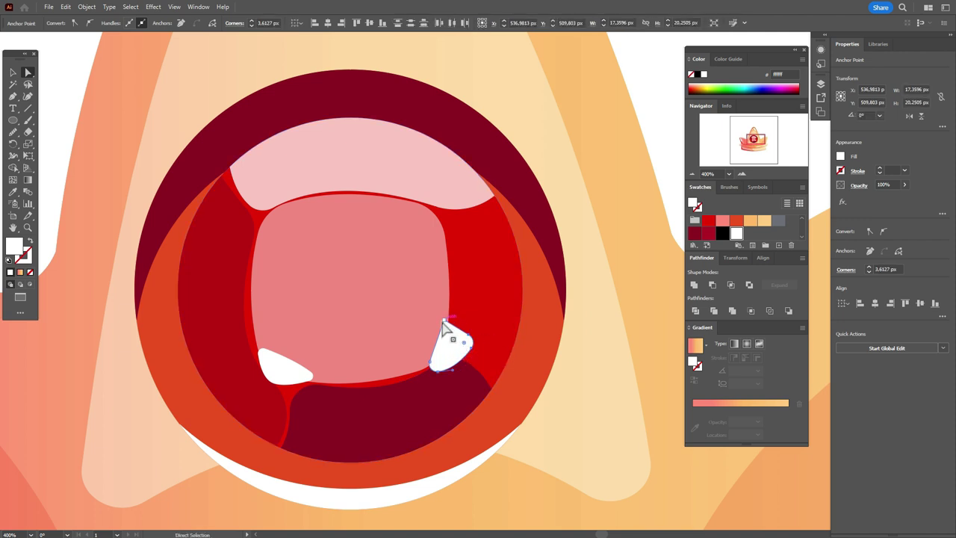
left_click(445, 327)
left_click_drag(450, 337, 451, 343)
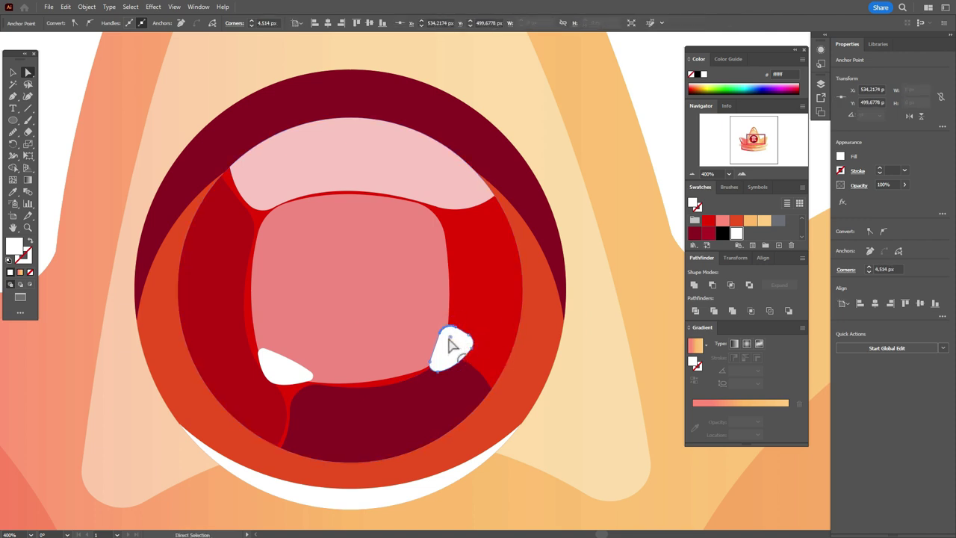
left_click(450, 343)
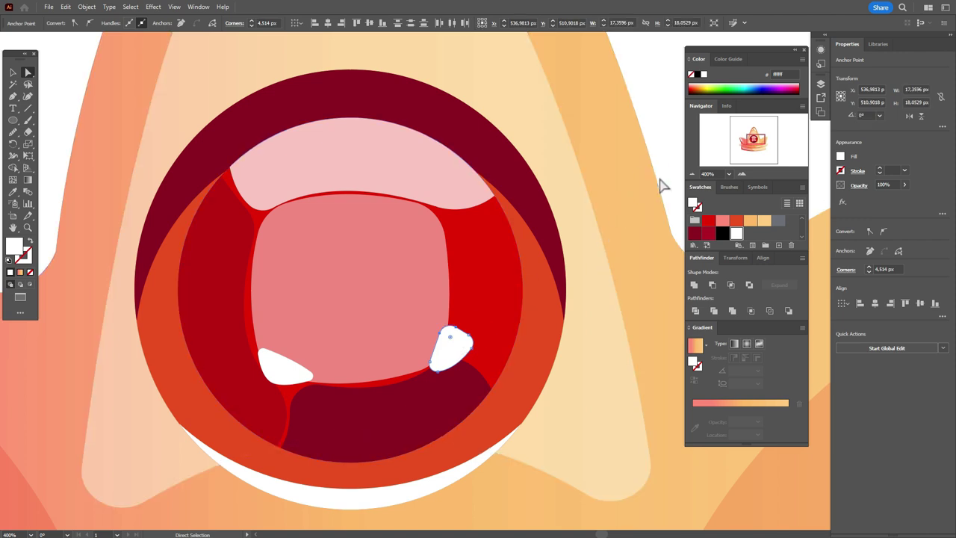
- Nudge the lower-right white highlight slightly left and the lower-left one slightly down
left_click(13, 72)
left_click(64, 90)
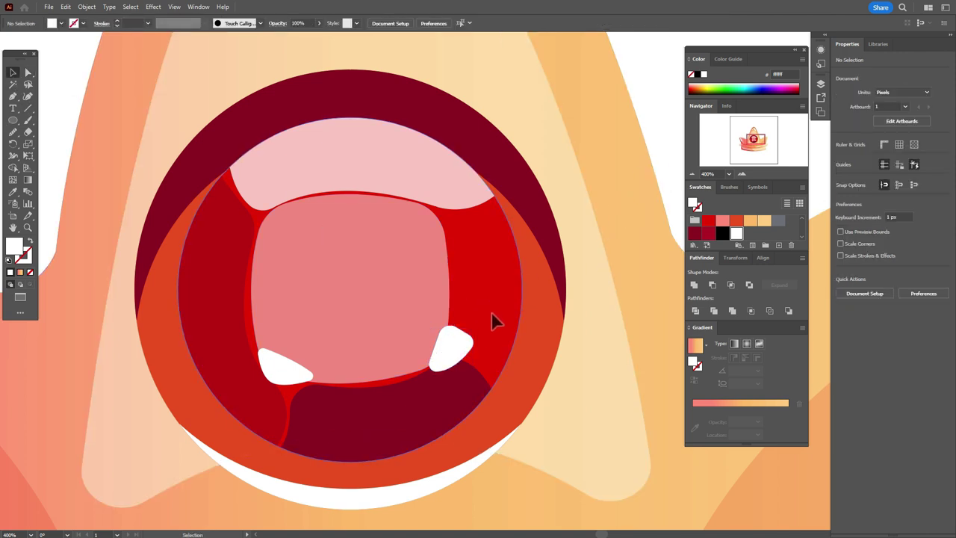
left_click(444, 356)
left_click_drag(296, 374, 297, 375)
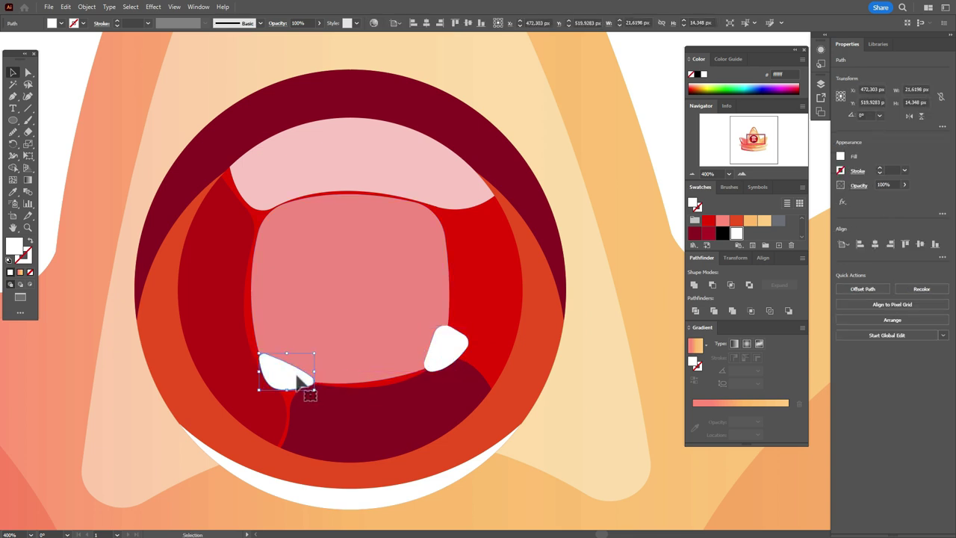
- Draw a thin curved white highlight along the upper edge of the gem's pale pink top facet with the Pen tool
left_click(13, 96)
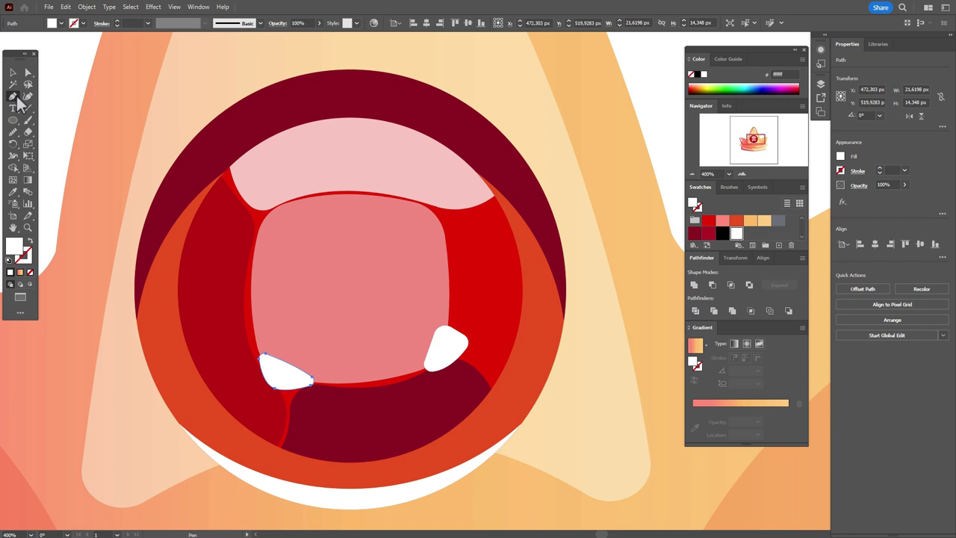
left_click(248, 161)
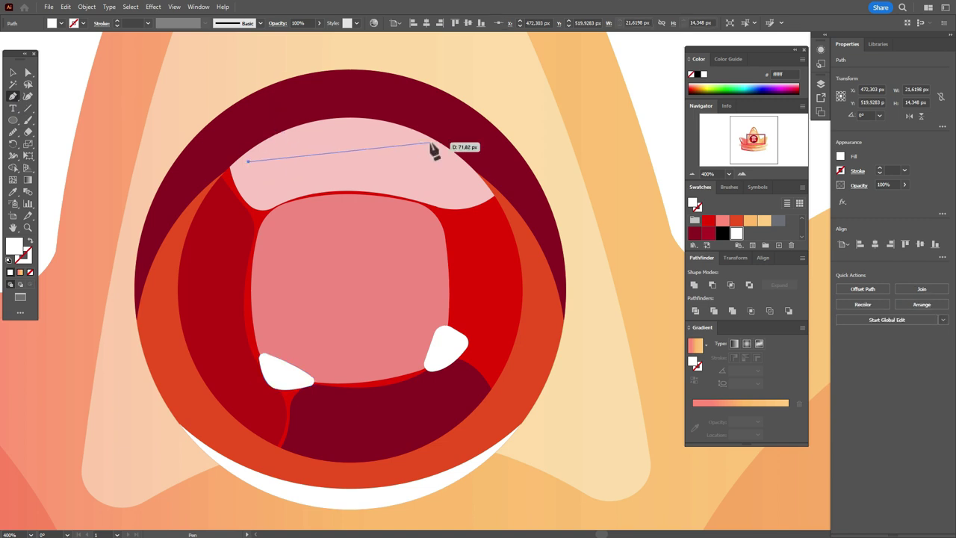
left_click_drag(413, 138, 496, 181)
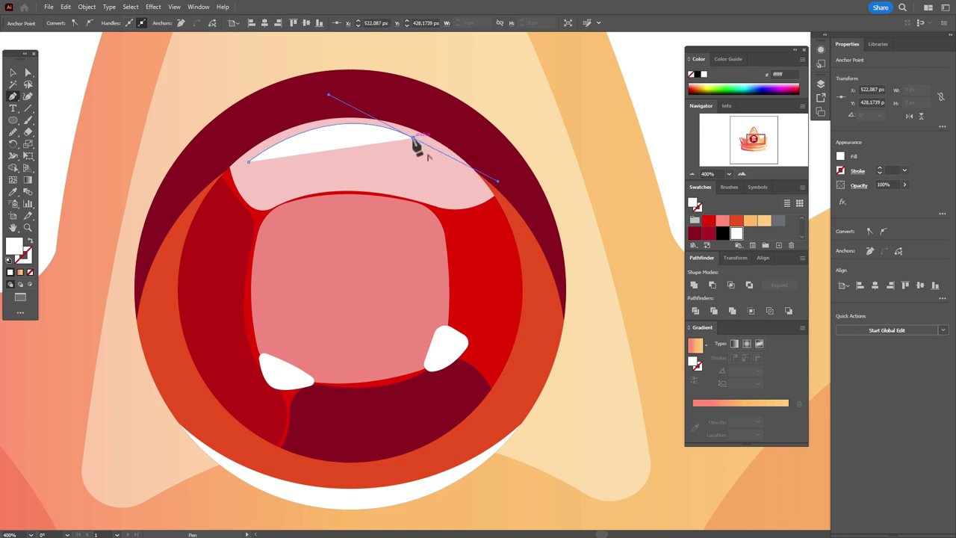
left_click_drag(413, 149, 346, 155)
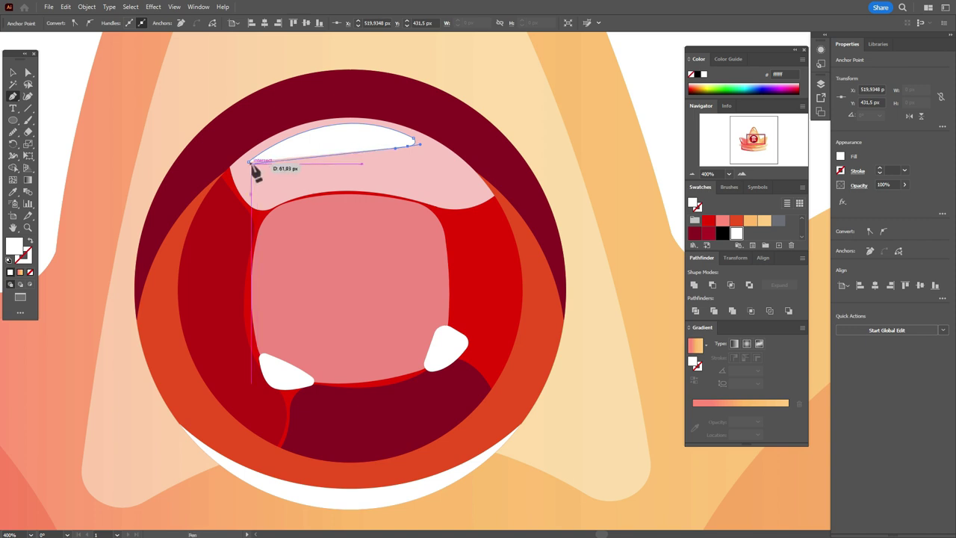
left_click_drag(251, 165, 150, 214)
left_click(13, 73)
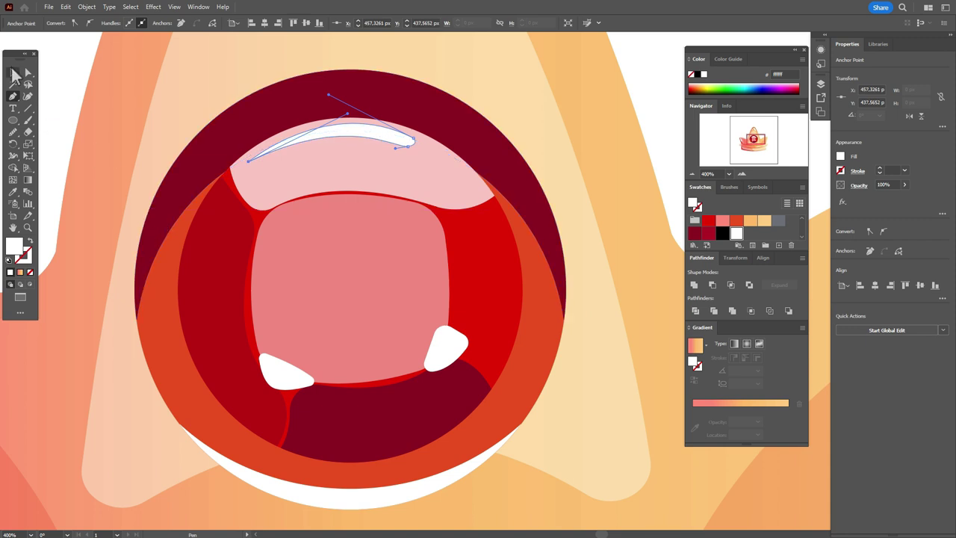
left_click(67, 69)
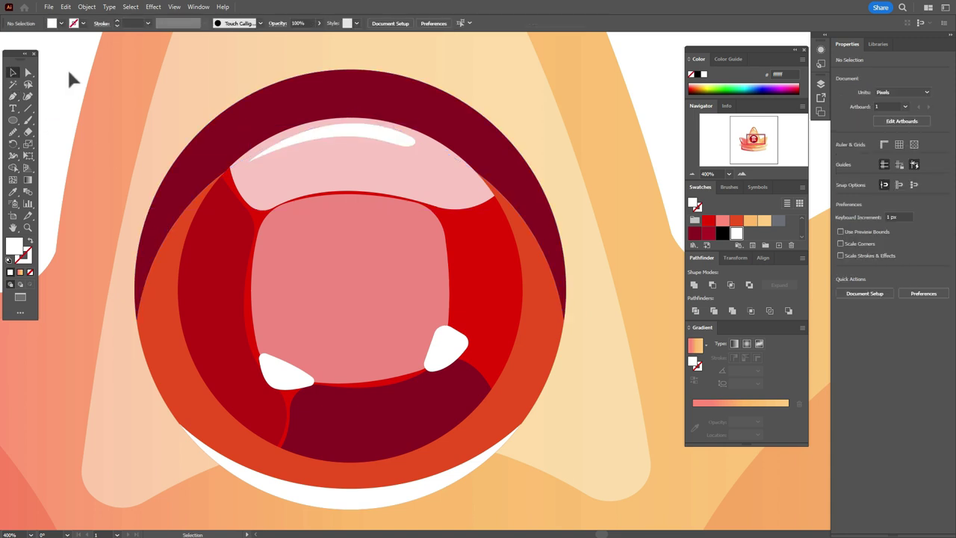
left_click(371, 133)
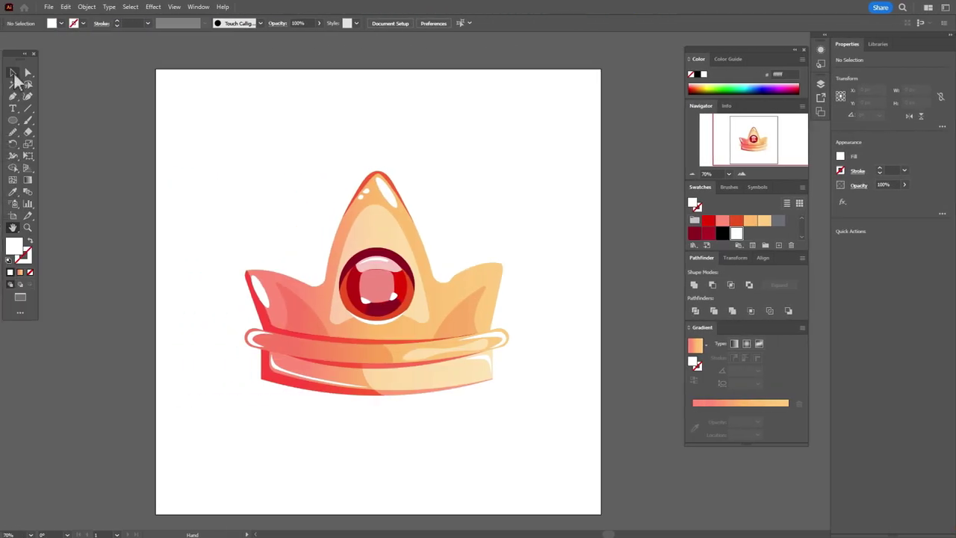
- Select all the shapes of the red gem, including the white crescent beneath it, and group them
left_click(13, 74)
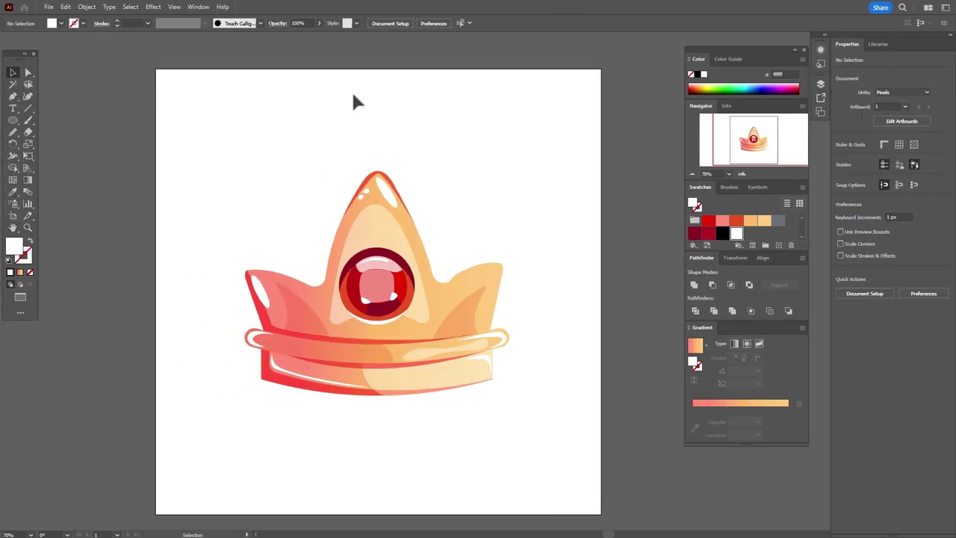
left_click(409, 321)
left_click_drag(355, 58, 416, 235)
right_click(394, 283)
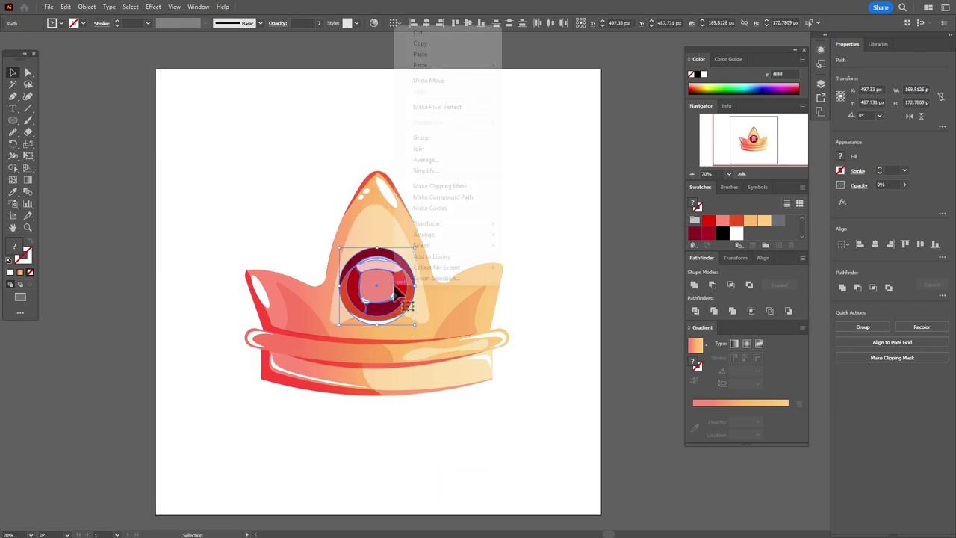
left_click(422, 138)
- Place a copy of the gem group on the crown's right peak, scaled to about 76 by 78 px
left_click_drag(403, 299, 579, 236)
left_click_drag(563, 185, 469, 314)
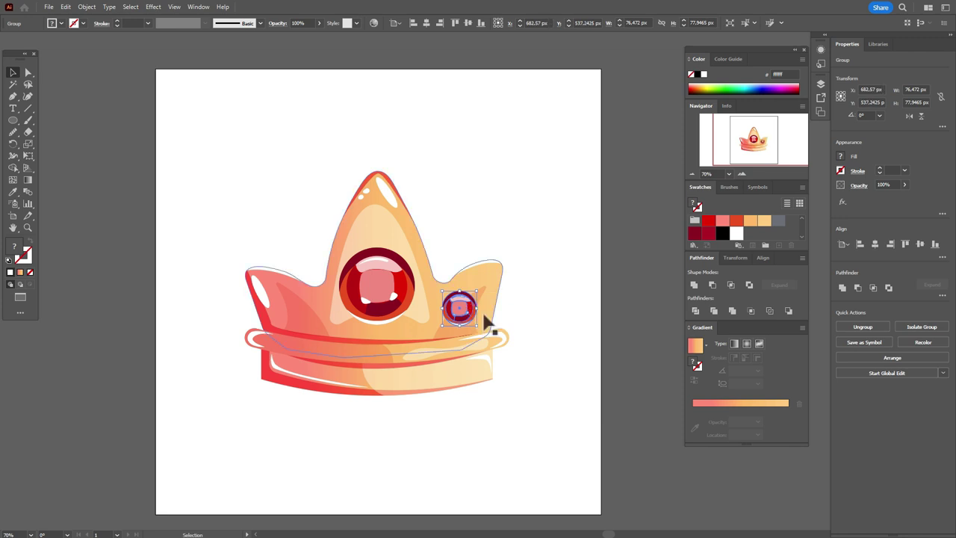
- Copy the small gem onto the crown's left peak and align both small gems by their vertical centers
left_click_drag(464, 305, 306, 320)
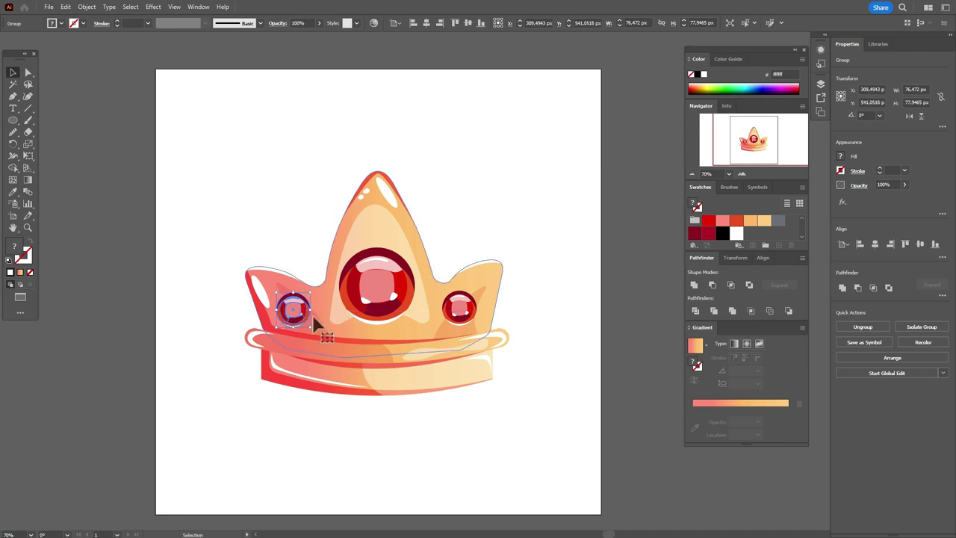
left_click(471, 316, "shift")
left_click(921, 245)
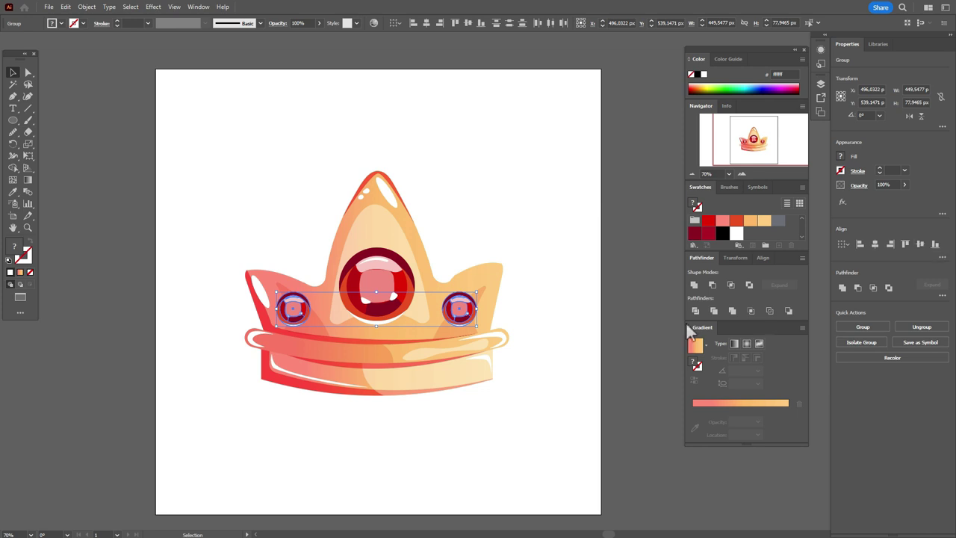
- Enlarge the big central gem group to about 181 by 184 px
left_click(654, 306)
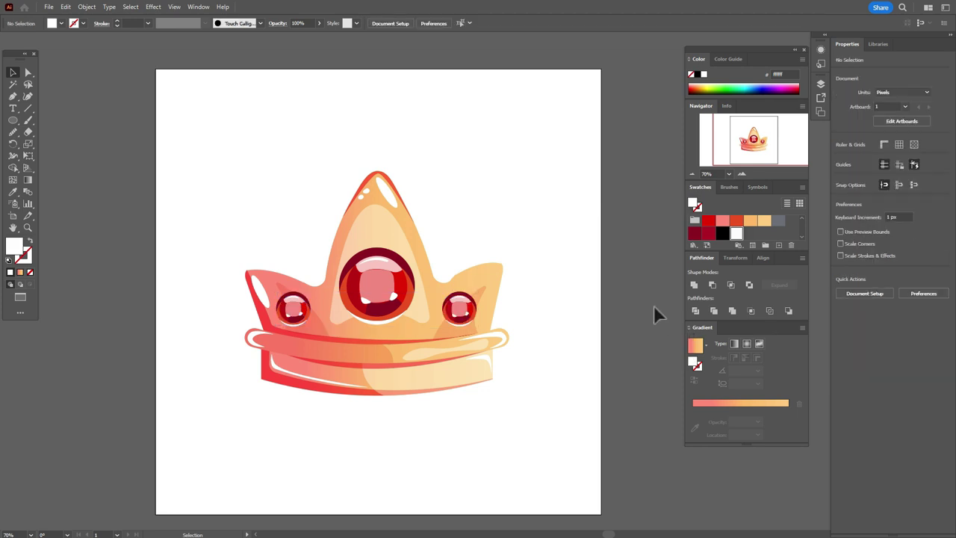
left_click(407, 297)
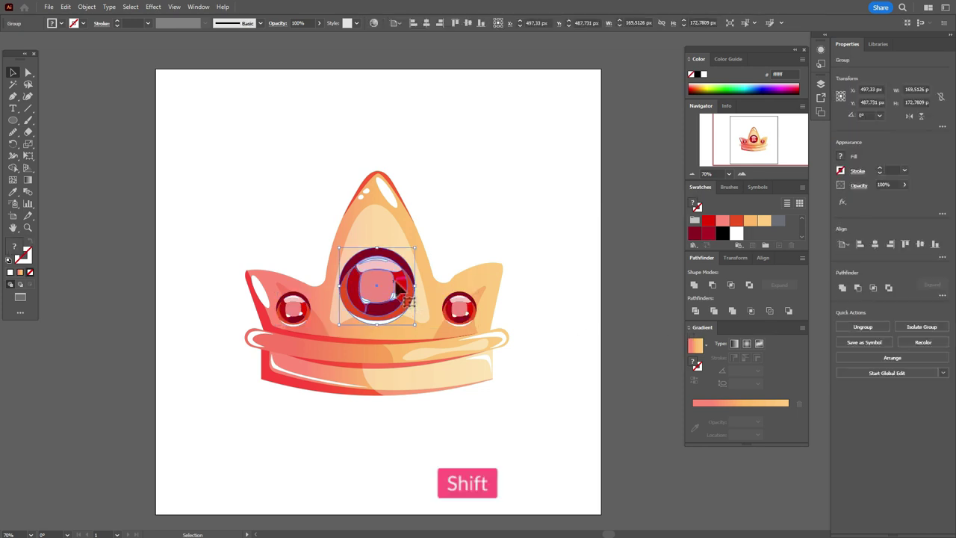
left_click_drag(380, 244, 380, 242)
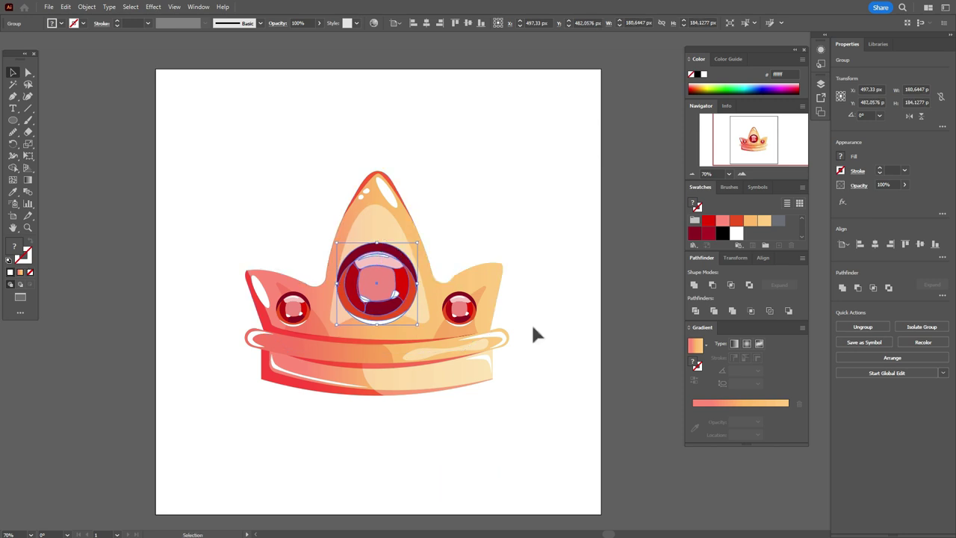
- Nudge the big central gem 3 px right and 1 px down to center it on the middle peak
key("Right")
key("Right")
key("Right")
key("Right")
key("Right")
key("Right")
key("Right")
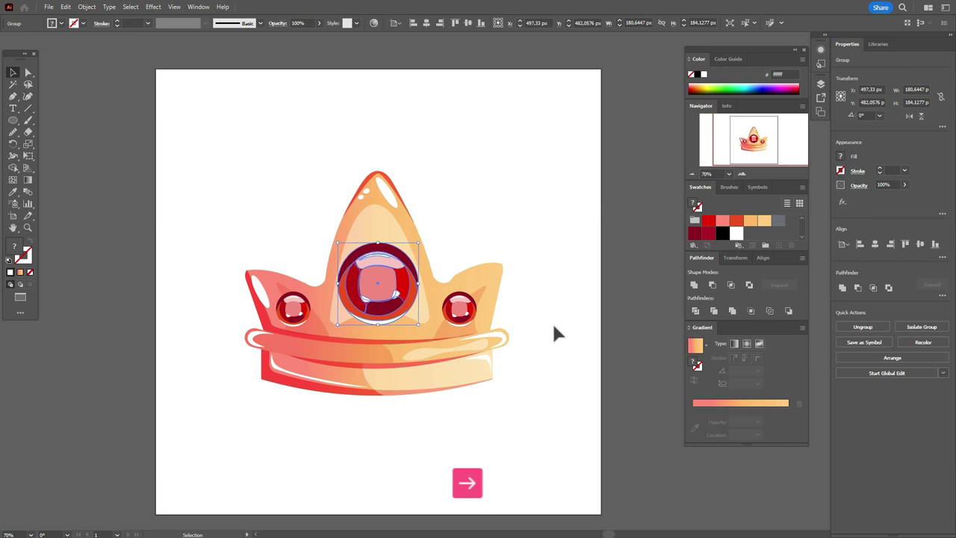
key("Left")
key("Left")
key("Left")
key("Left")
key("Down")
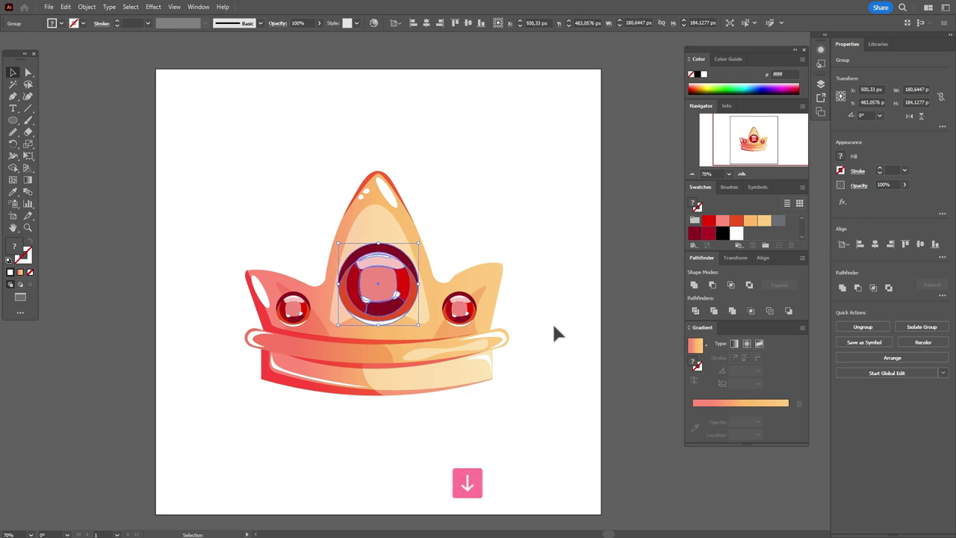
left_click(581, 322)
- Draw a slate-grey rectangle of 1000 by 1000 px without stroke, covering the whole artboard
key("h")
left_click_drag(537, 340, 527, 341)
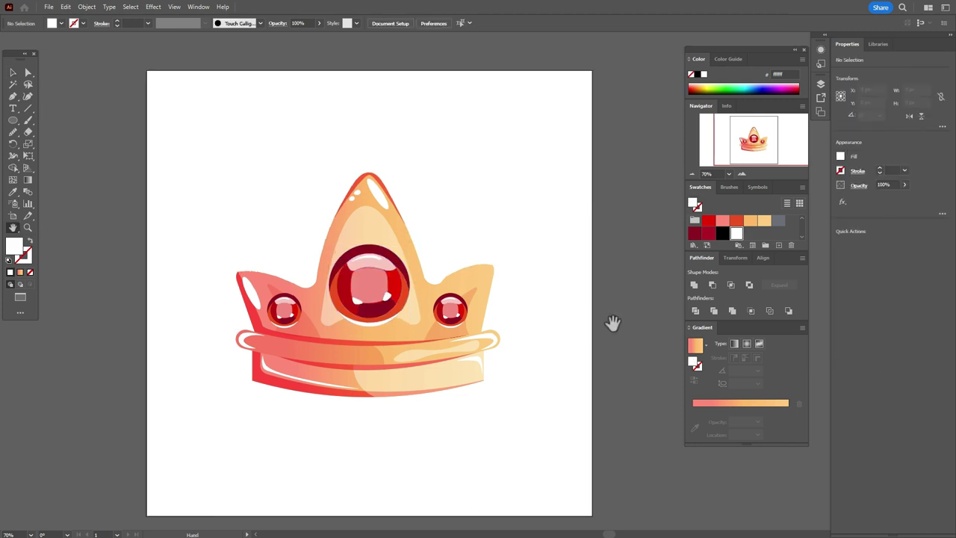
left_click(778, 220)
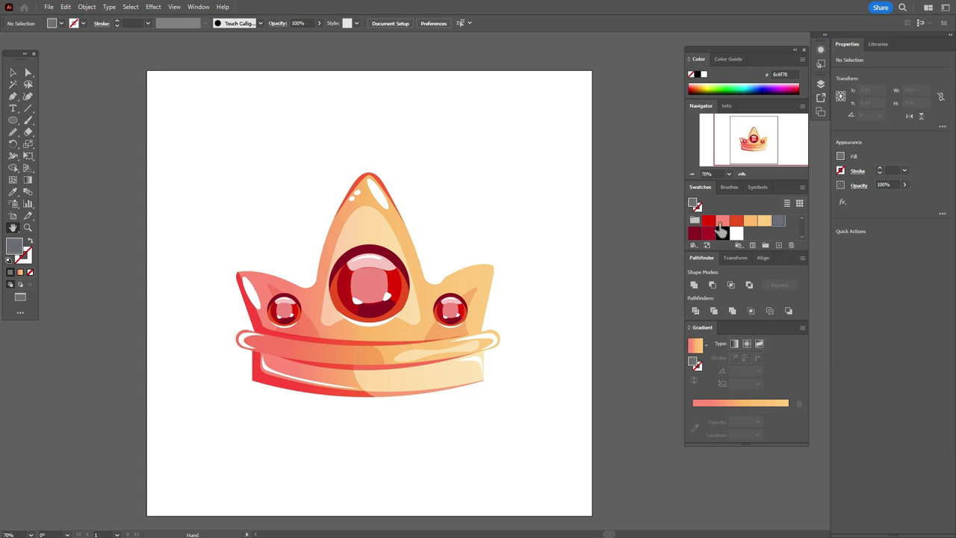
left_click_drag(13, 119, 48, 119)
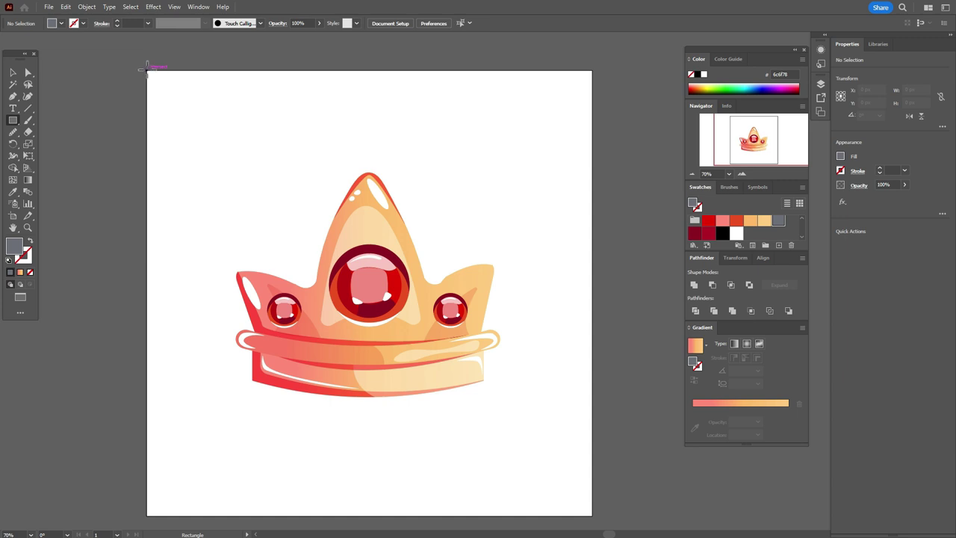
left_click_drag(147, 69, 592, 514)
- Send the slate-grey rectangle to the back, behind all the crown shapes
left_click(12, 72)
right_click(374, 225)
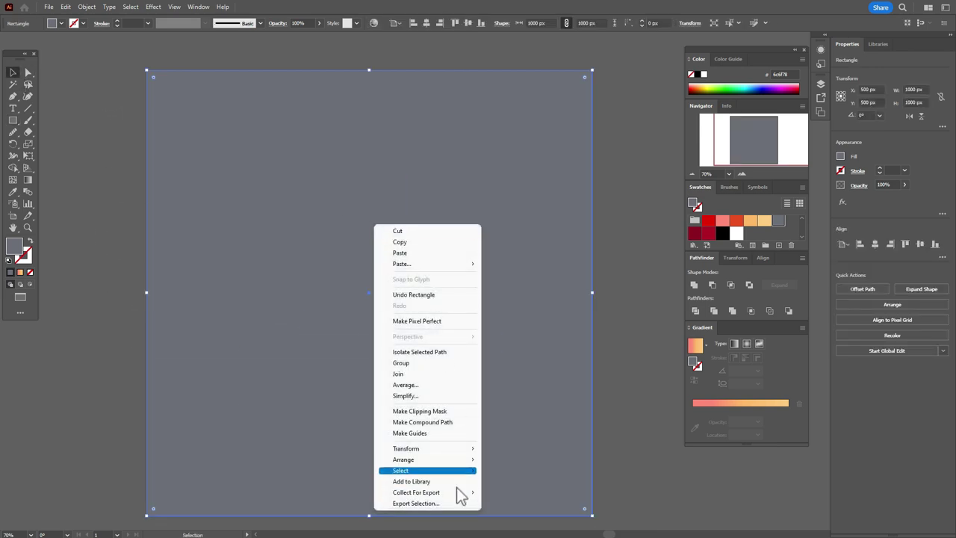
mouse_move(474, 459)
left_click(523, 495)
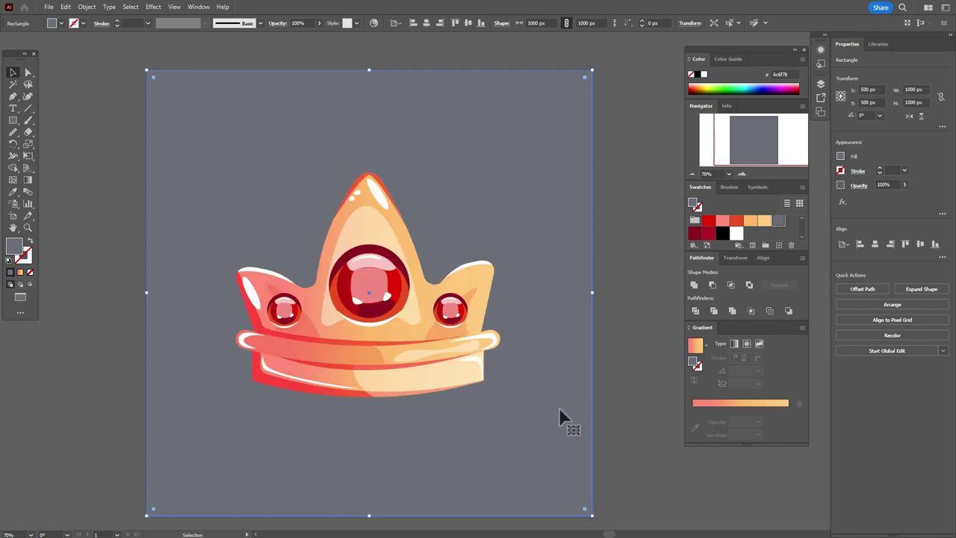
left_click(599, 365)
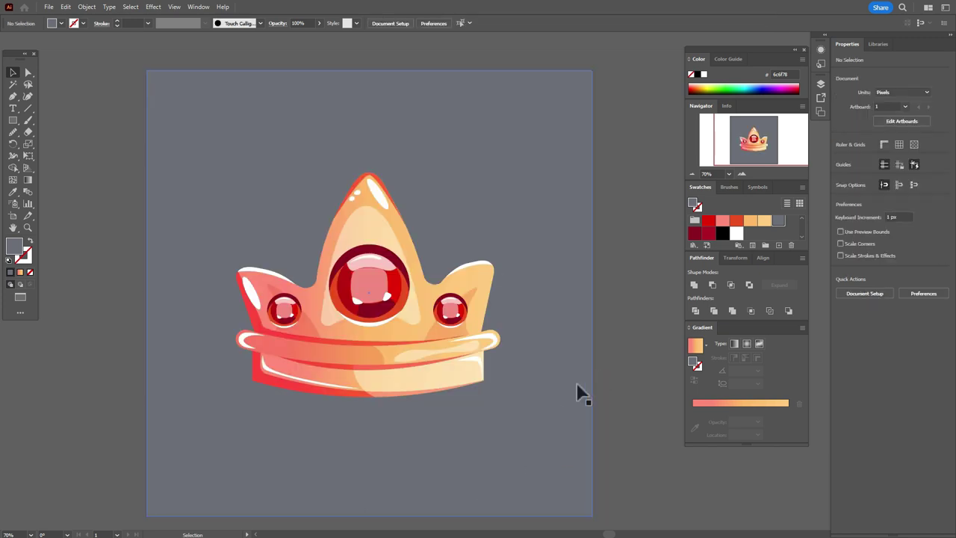
- Fill the background with a two-stop linear gradient from pink to slate grey, with the midpoint at about 59.7%
left_click(577, 385)
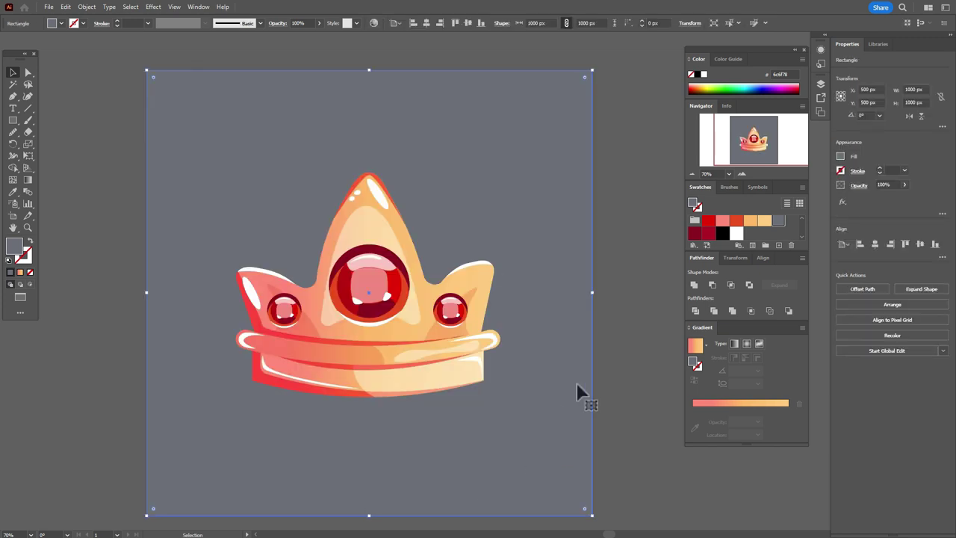
left_click(696, 347)
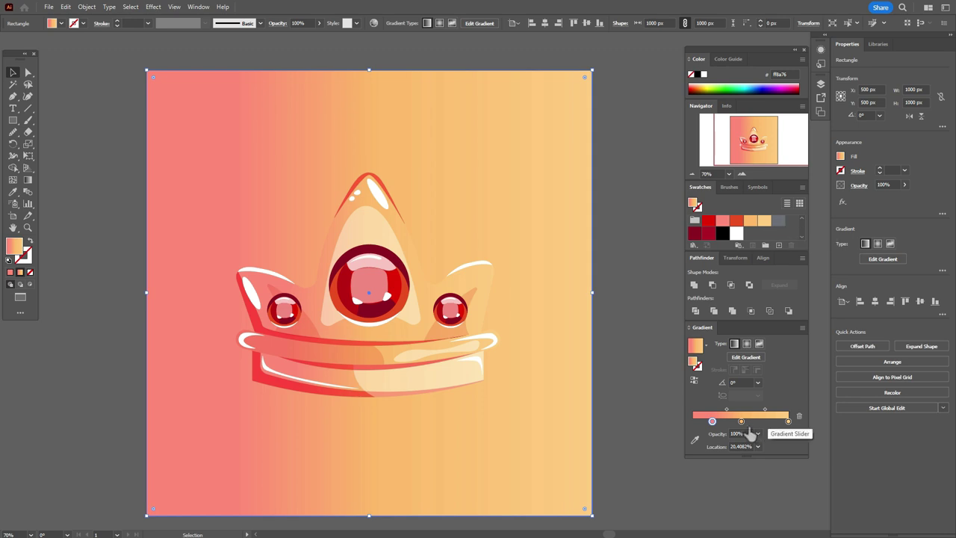
left_click_drag(742, 422, 786, 329)
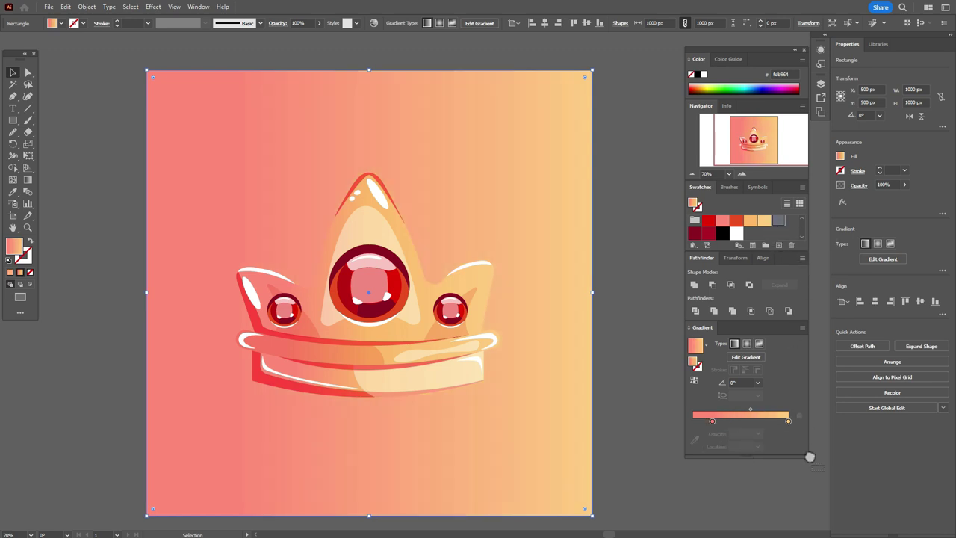
left_click(788, 421)
left_click(712, 422)
left_click_drag(711, 422, 750, 410)
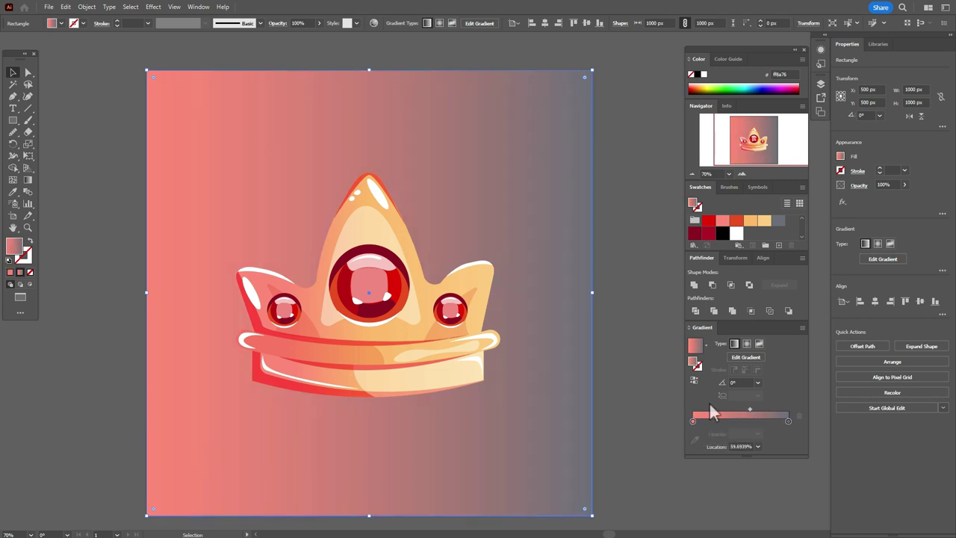
- Run the background gradient diagonally from the upper-left corner to the lower-right corner, at about -42.2°
left_click(27, 179)
left_click_drag(121, 60, 587, 491)
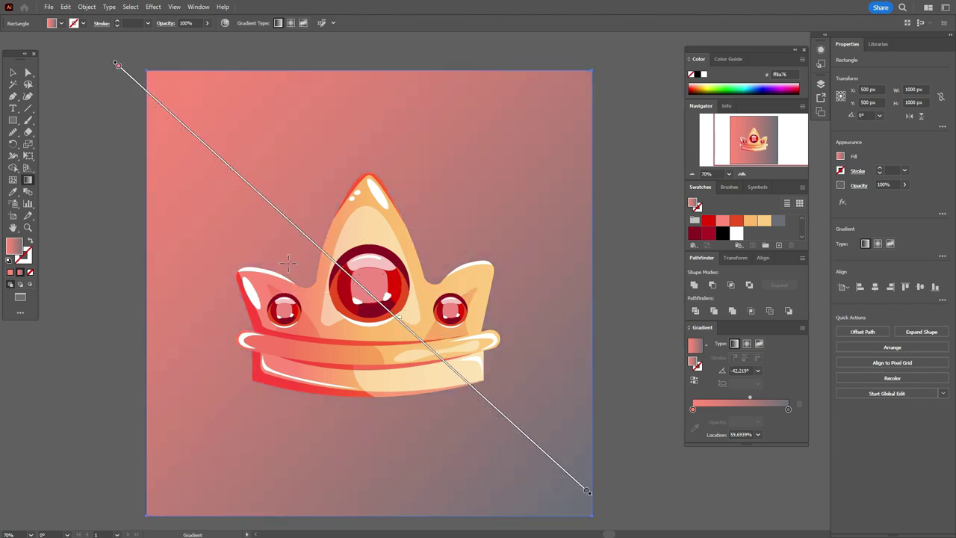
left_click_drag(304, 237, 314, 254)
left_click(13, 72)
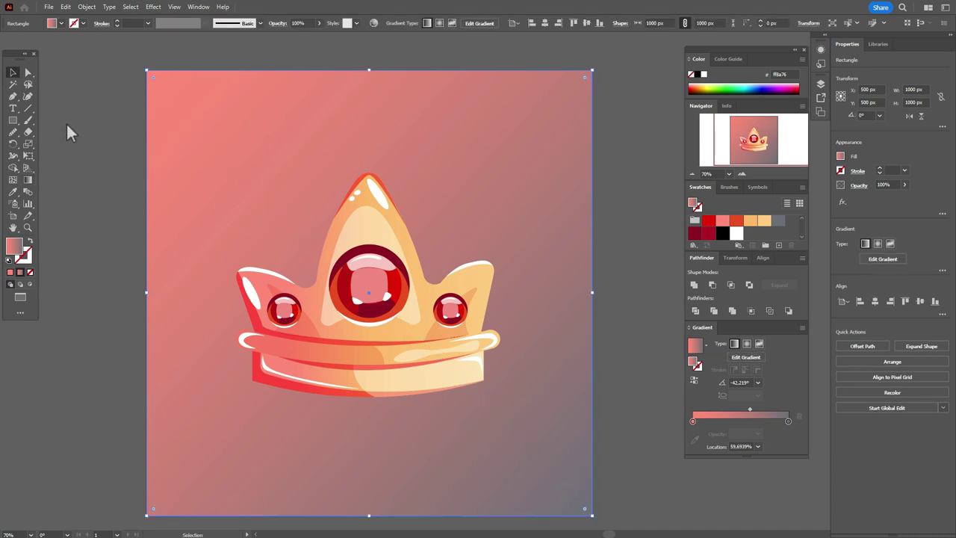
left_click(107, 130)
- Enlarge all the crown shapes, without the background, to about 682 by 578 px and center them horizontally on the artboard
key("ctrl+a")
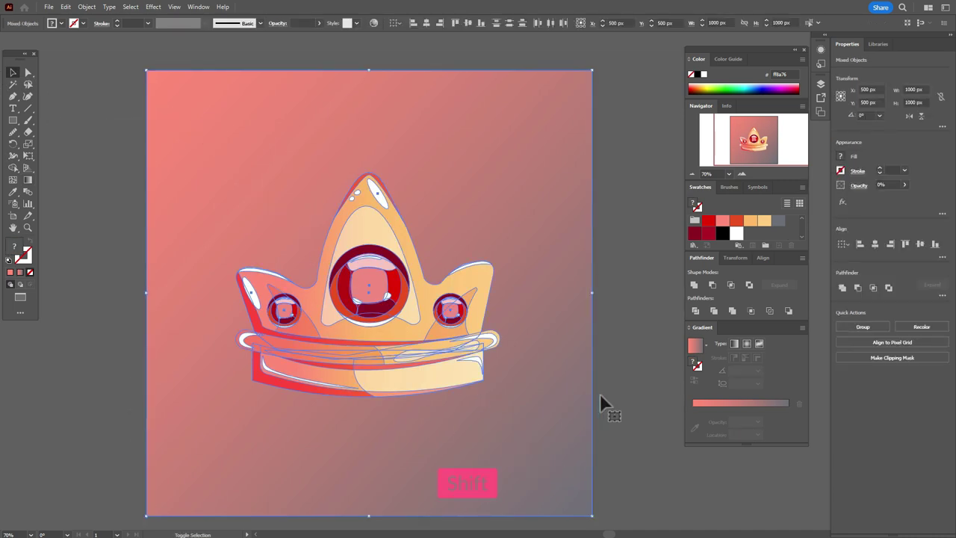
left_click(551, 417, "shift")
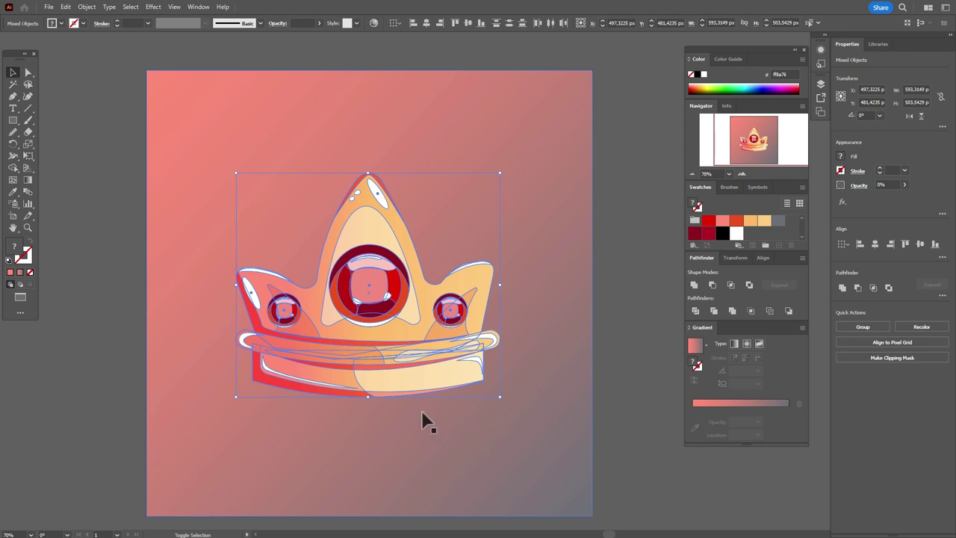
left_click_drag(369, 396, 374, 429)
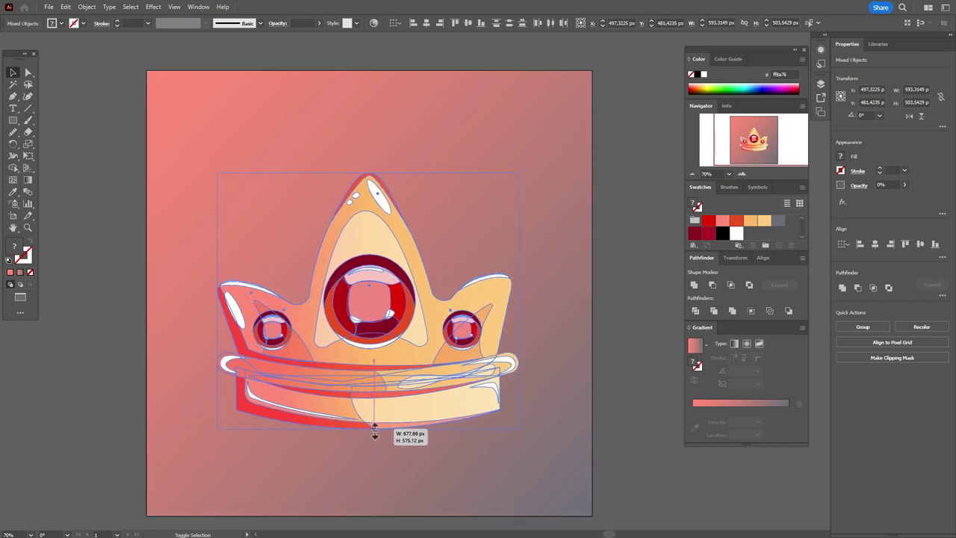
left_click_drag(401, 399, 405, 388)
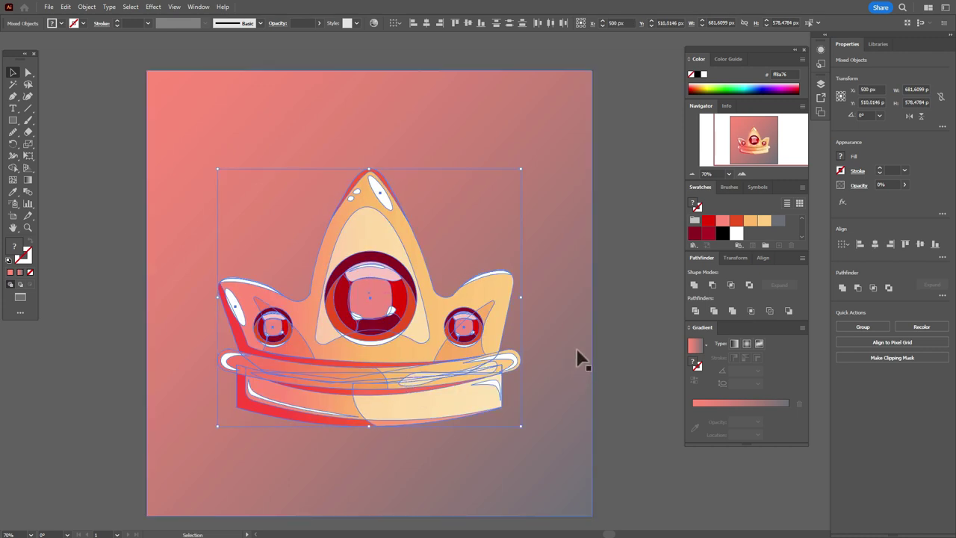
left_click(623, 334)
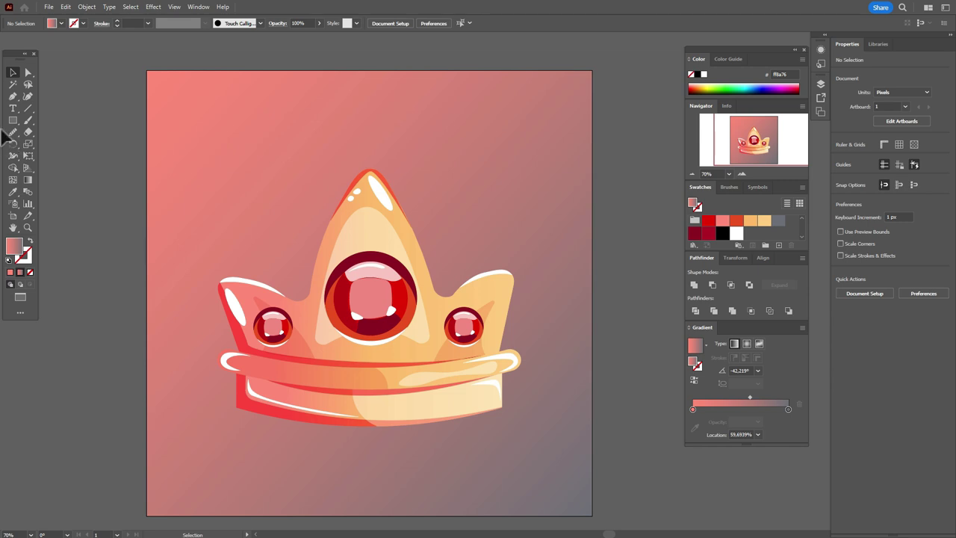
- Duplicate all the crown shapes beside the original and unite the copy into a single white silhouette
key("ctrl+a")
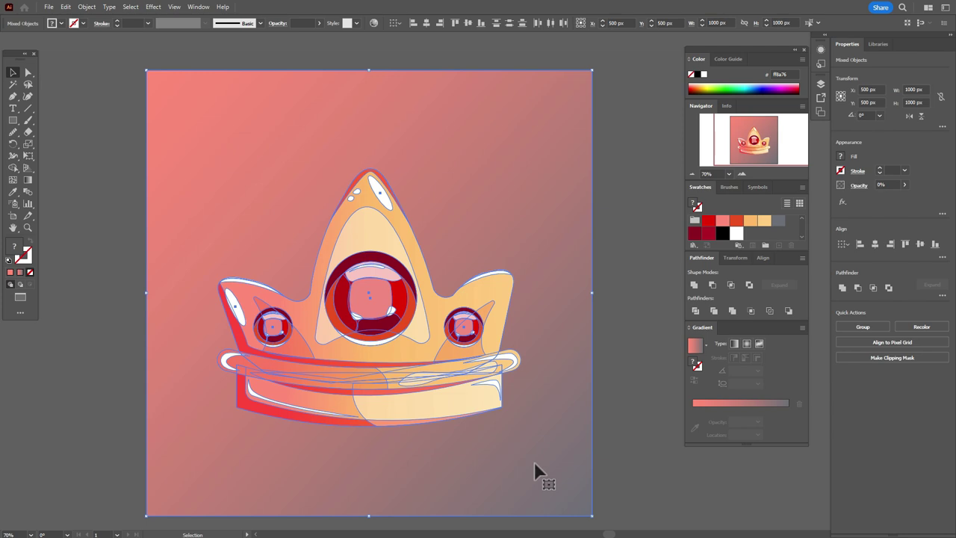
key("a")
key("ctrl+c")
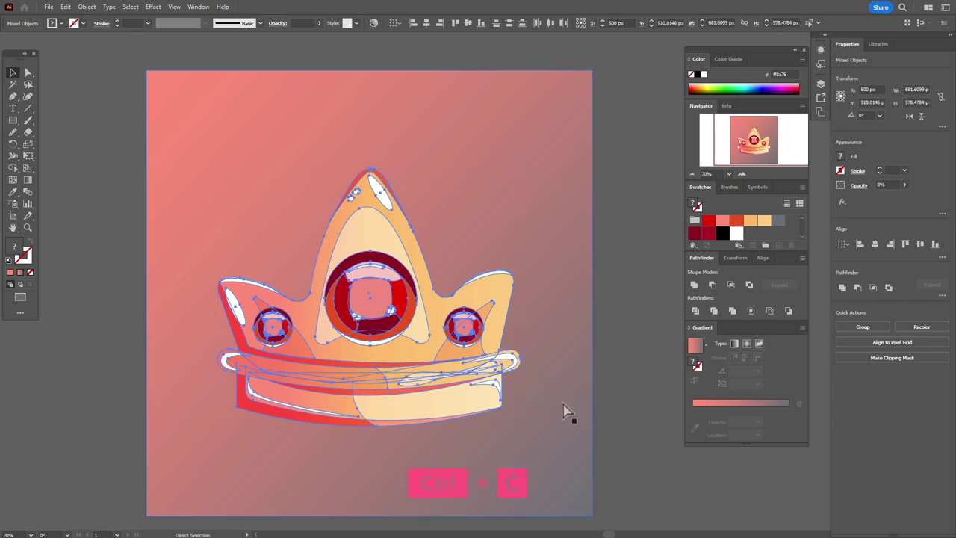
key("ctrl+v")
left_click_drag(515, 360, 546, 309)
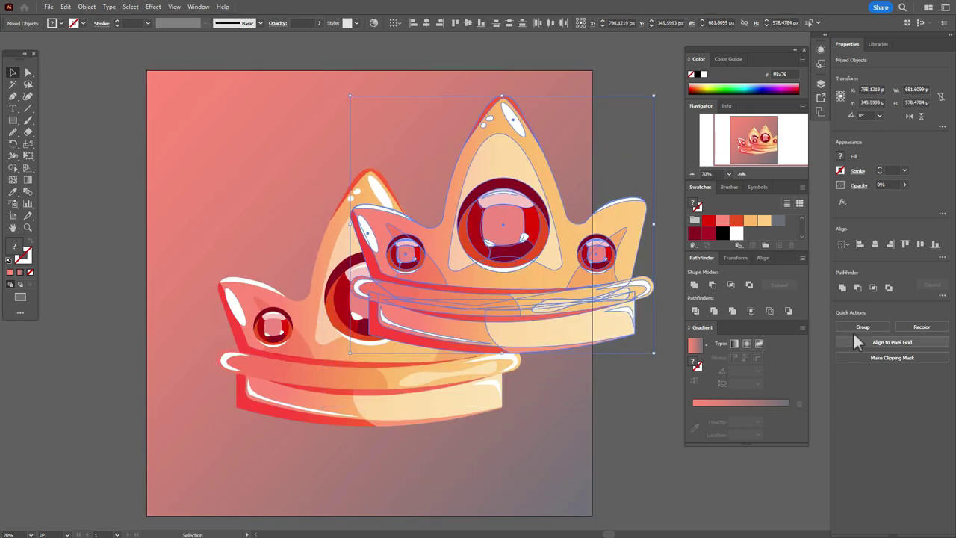
left_click(842, 288)
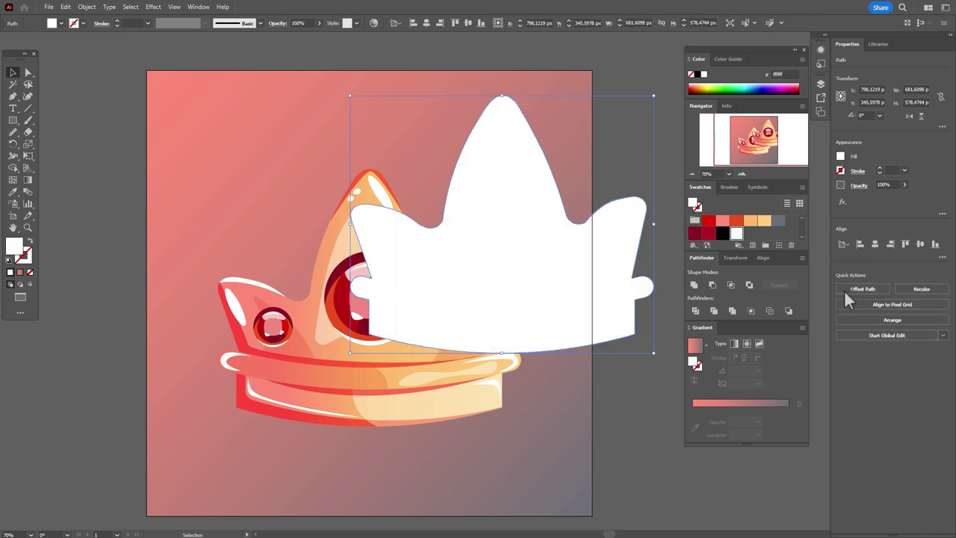
- Send the silhouette and background behind the crown and offset the silhouette down-left, centered at about X 446, Y 565 px
left_click(582, 137, "shift")
right_click(582, 137)
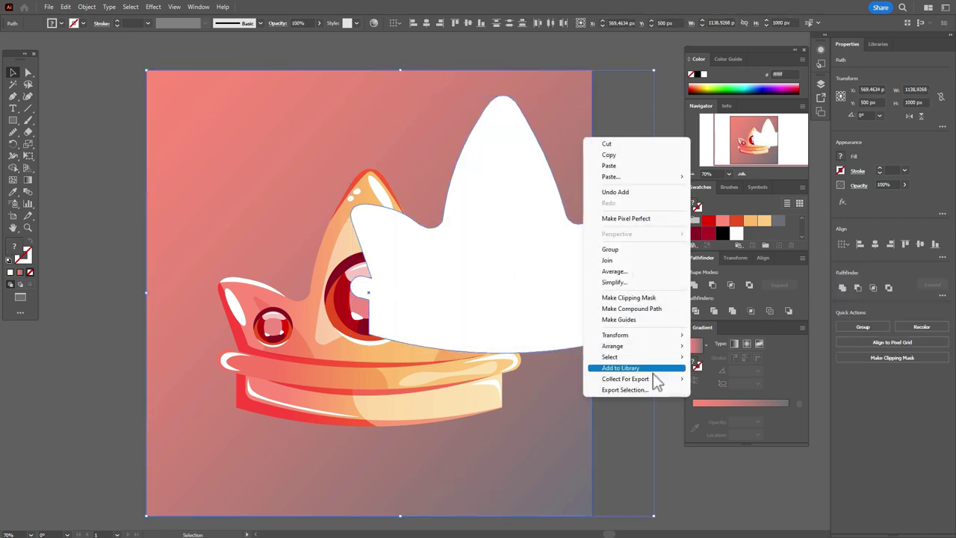
mouse_move(655, 347)
left_click_drag(631, 318, 467, 416)
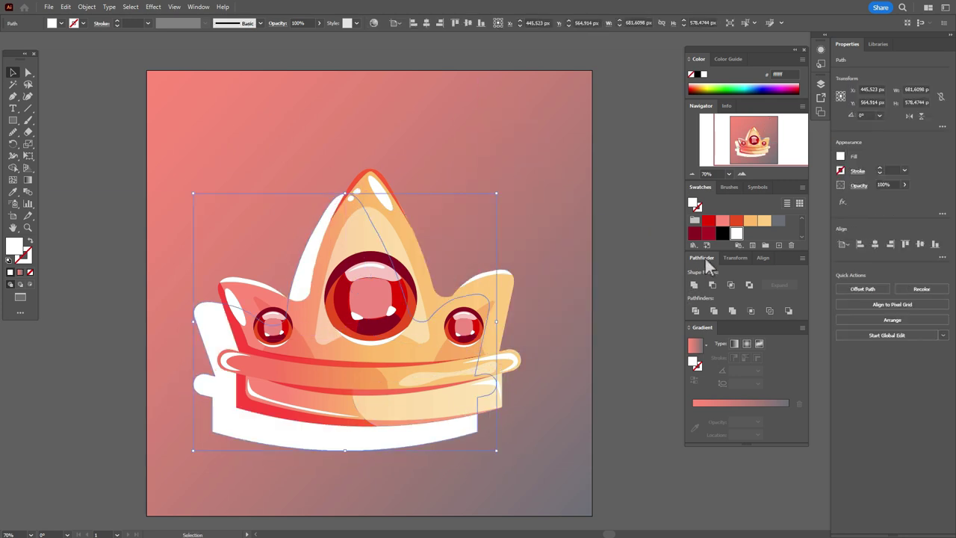
- Fill the silhouette with the light pink swatch and set its blending mode to Multiply
left_click(721, 221)
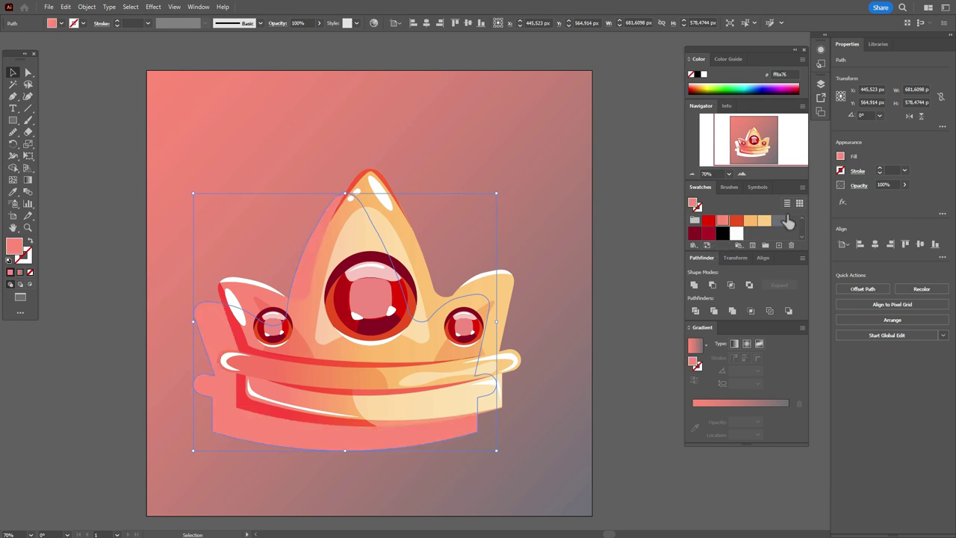
left_click(859, 184)
left_click(788, 205)
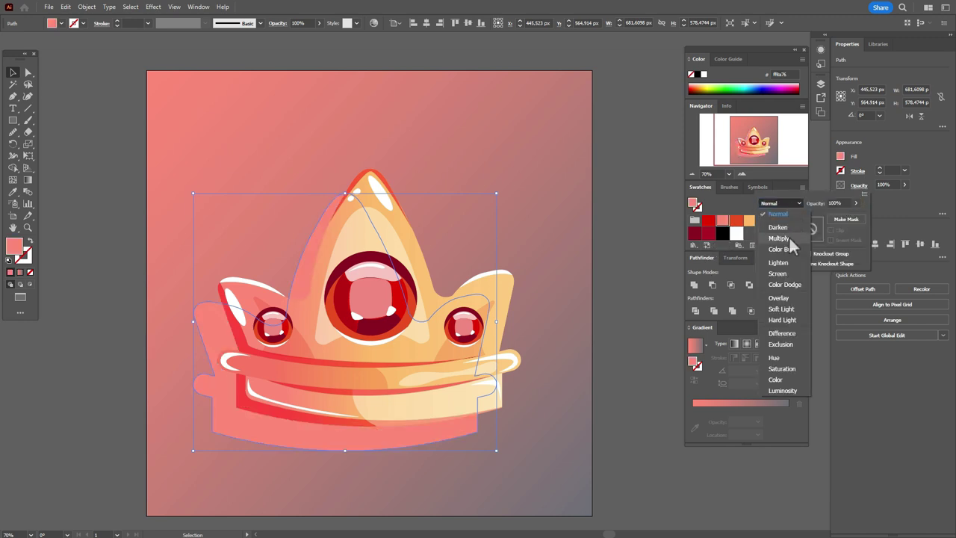
left_click(788, 236)
left_click(648, 283)
left_click(648, 283)
- Try a Gaussian Blur with a radius of 32.5319 pixels on the crown's shadow silhouette
left_click(421, 437)
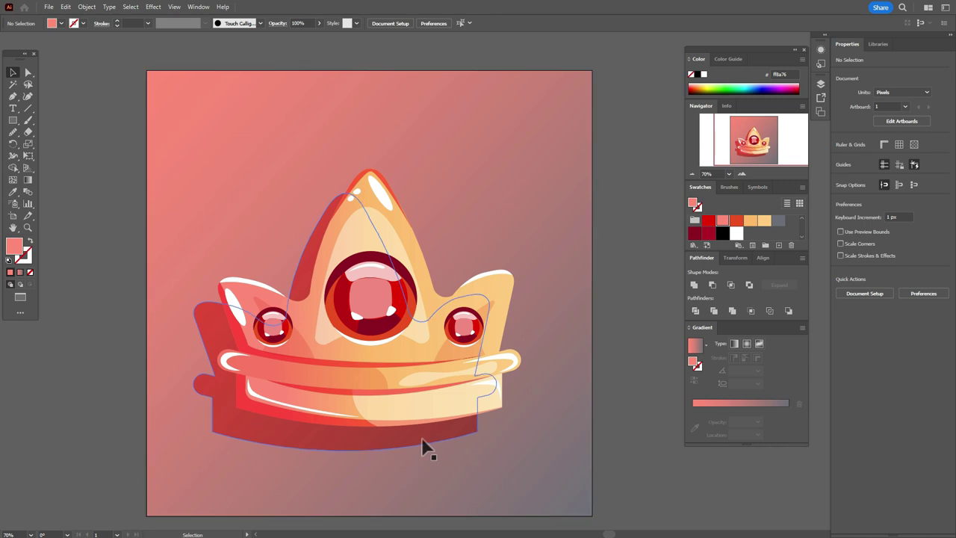
left_click(153, 7)
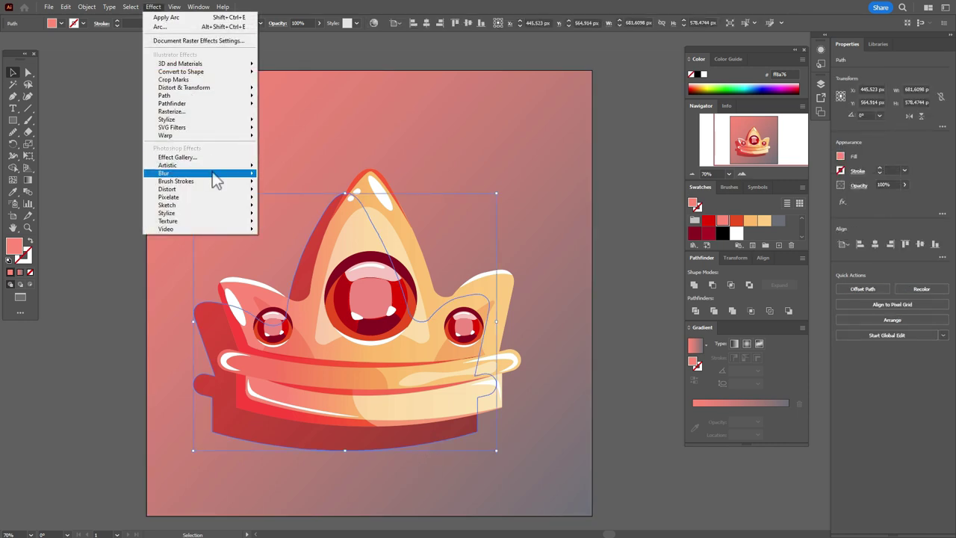
mouse_move(214, 173)
left_click(332, 176)
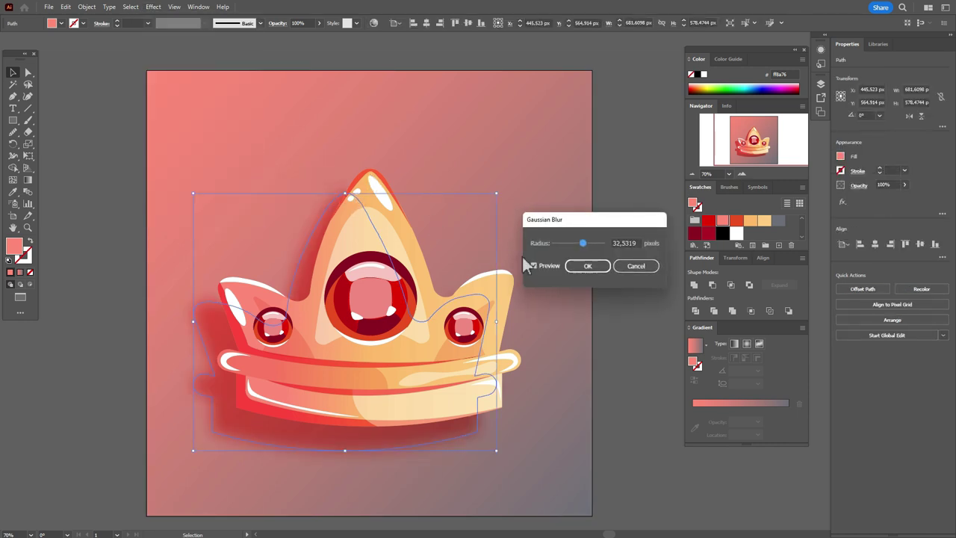
left_click(588, 266)
- Lower the opacity of the crown's shadow silhouette to 35%
left_click(883, 184)
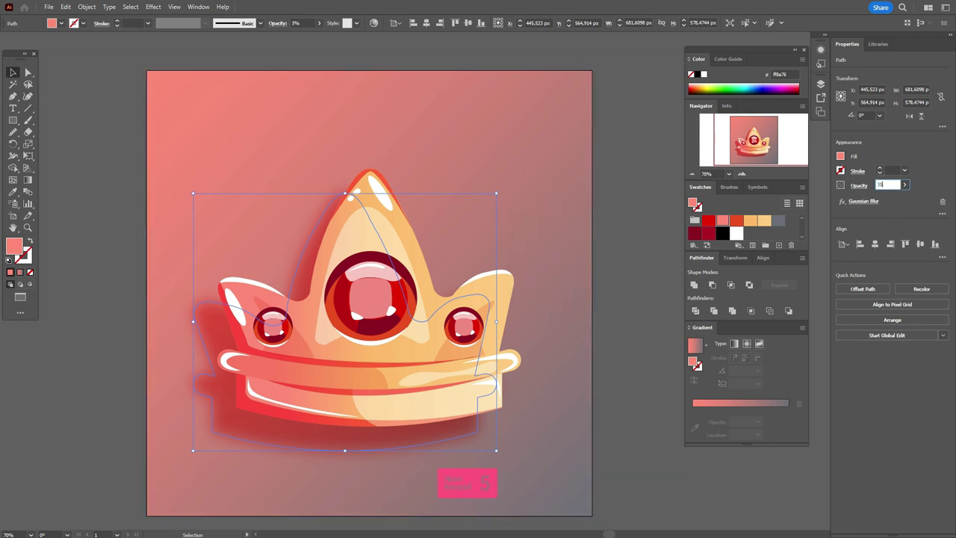
key("Return")
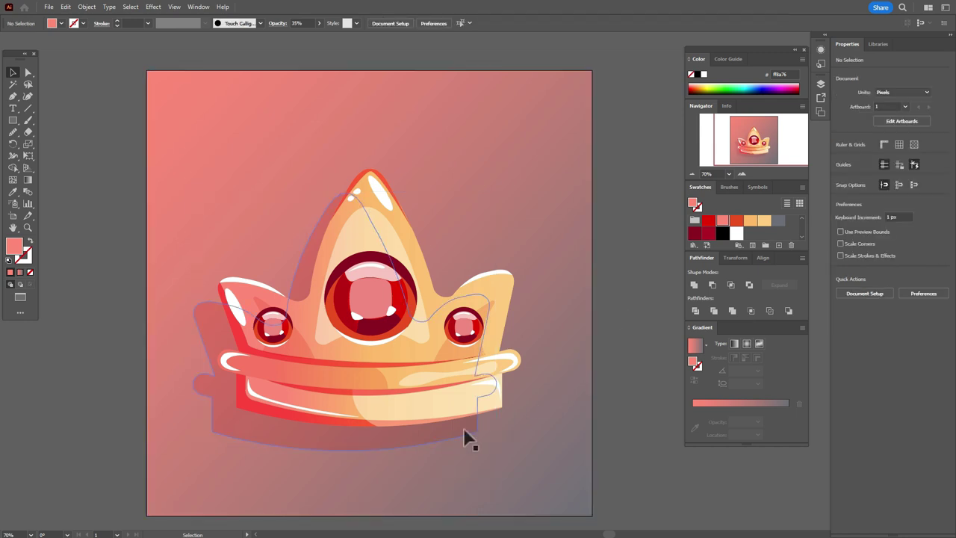
- Accept the shadow's Gaussian Blur settings, then move it closer to the crown, centered at about X 466, Y 548 px, rotated about 2.9°
left_click(862, 203)
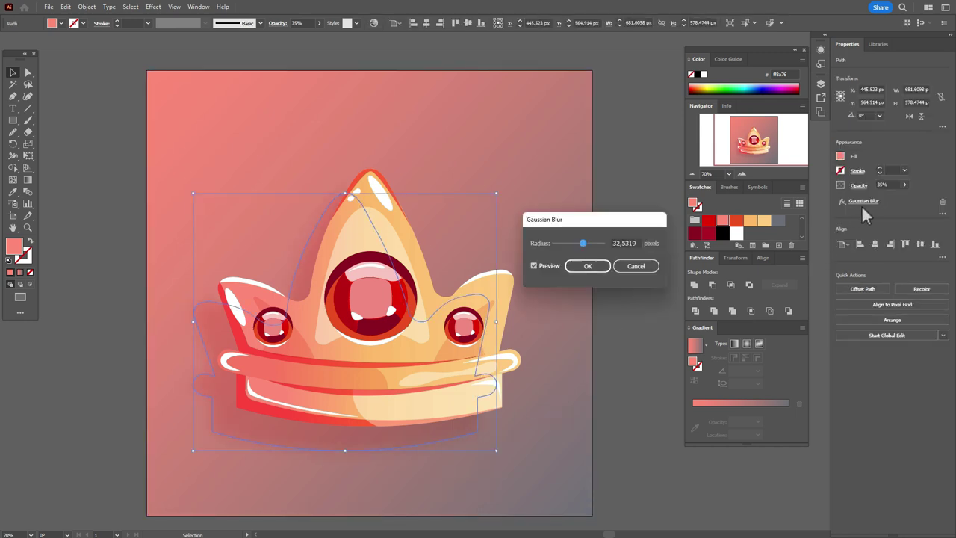
left_click(587, 269)
left_click(444, 429)
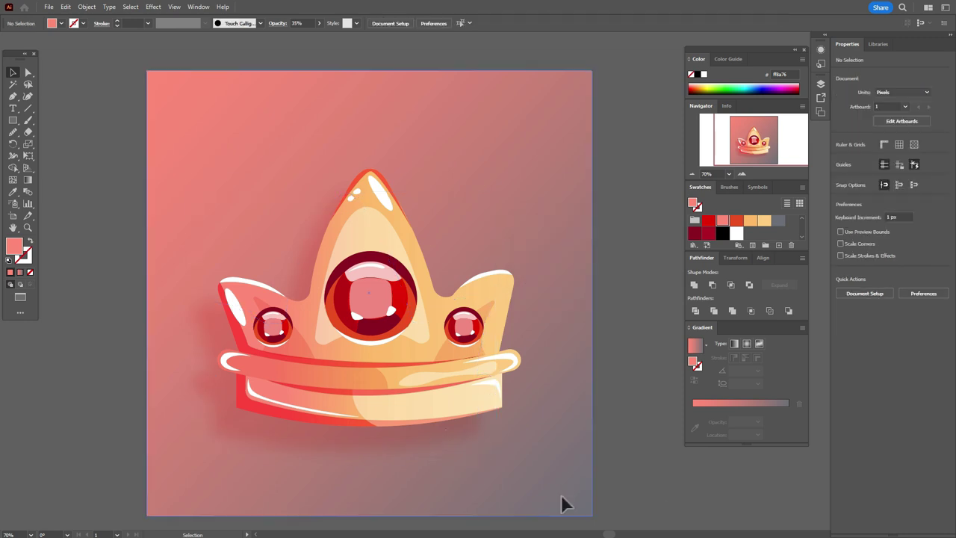
left_click_drag(436, 437, 449, 428)
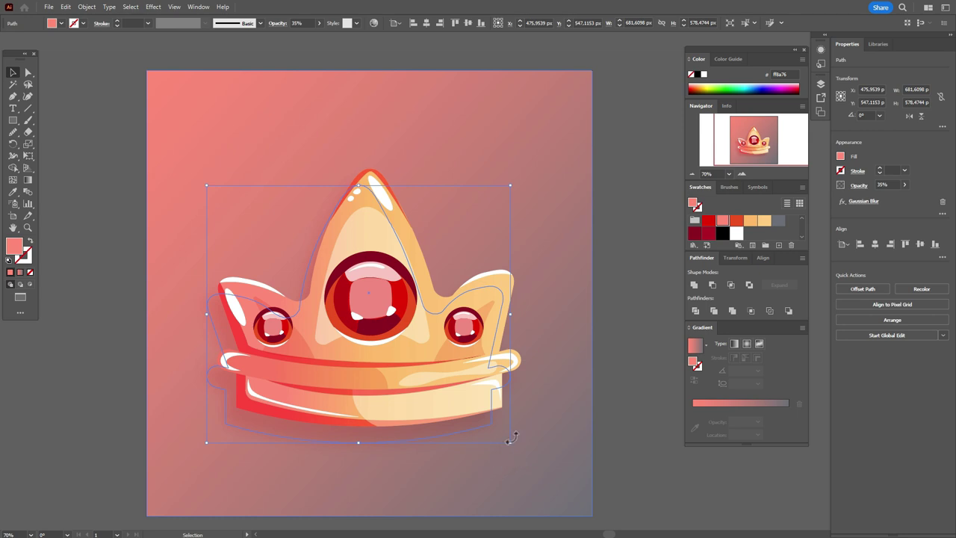
left_click_drag(513, 445, 466, 426)
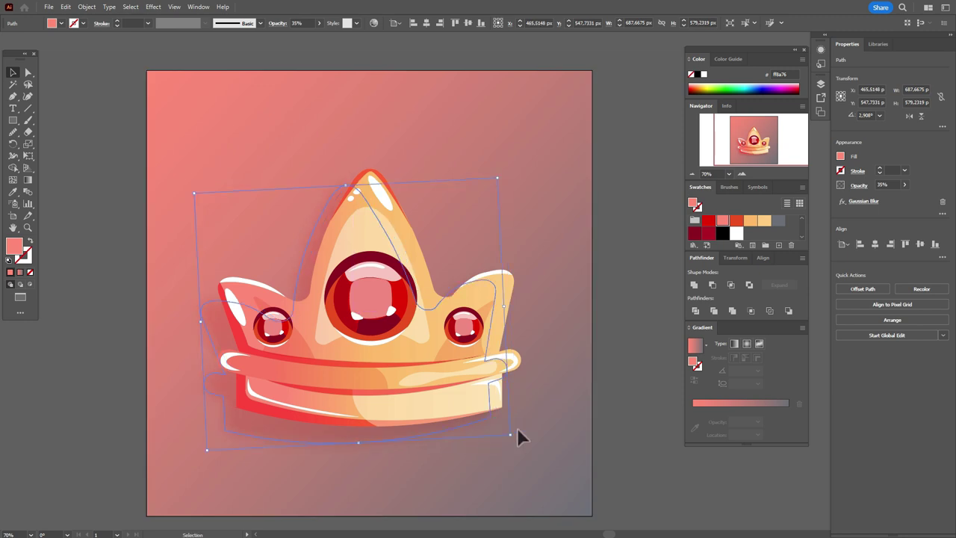
- Fill the crown's shadow with the red swatch and adjust its placement to about X 467, Y 549 px at a 4.7° rotation
left_click(709, 221)
left_click(656, 299)
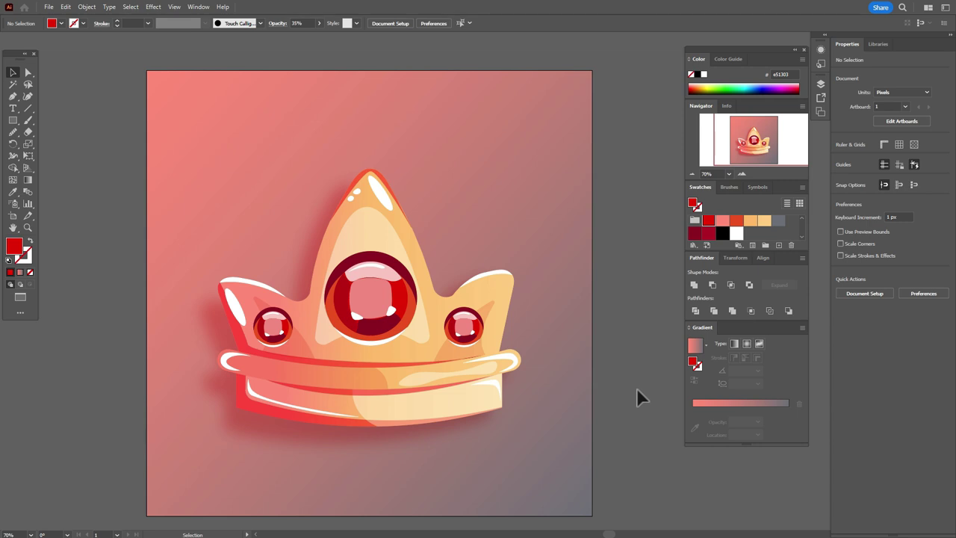
left_click(456, 443)
left_click_drag(513, 434, 517, 427)
left_click_drag(454, 426, 454, 419)
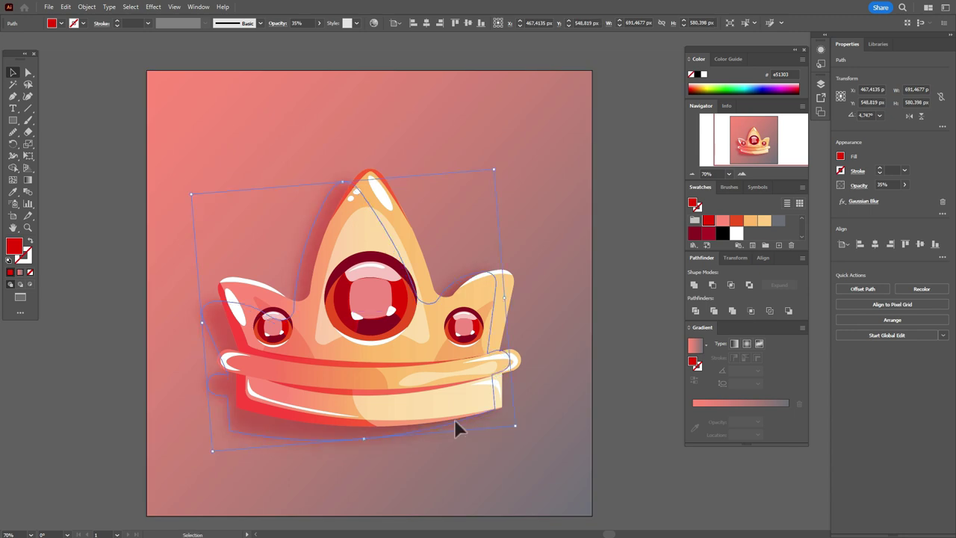
left_click(635, 356)
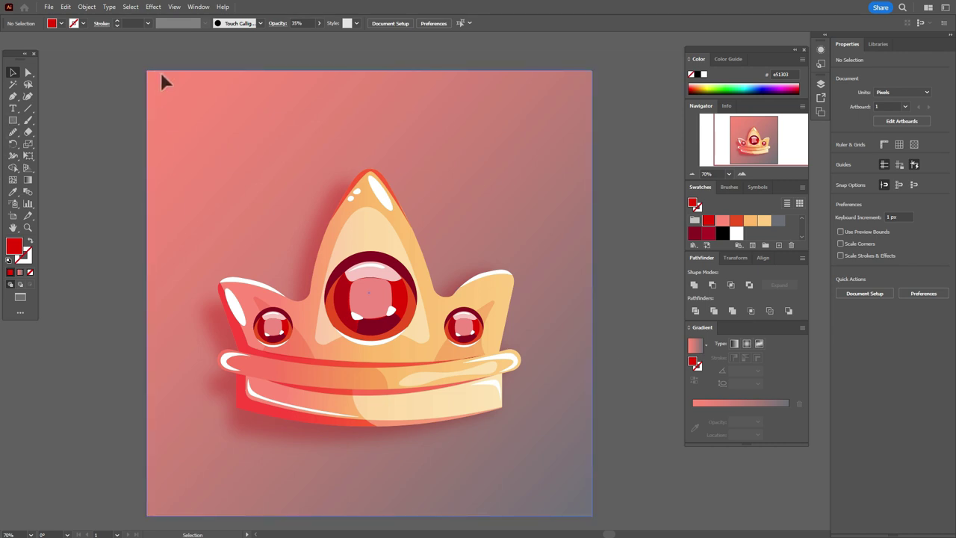
- Group all the crown artwork, leaving out the background and the shadow
key("ctrl+a")
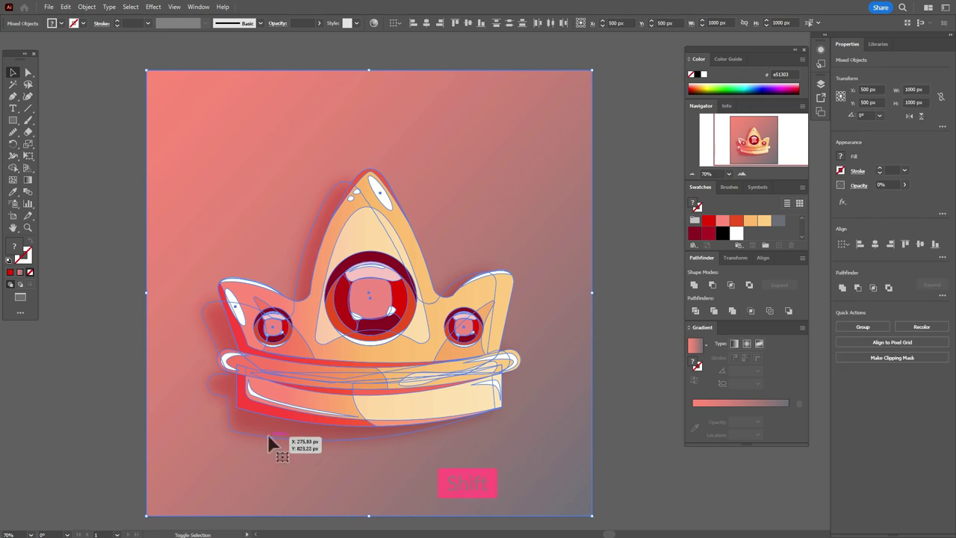
left_click(602, 386)
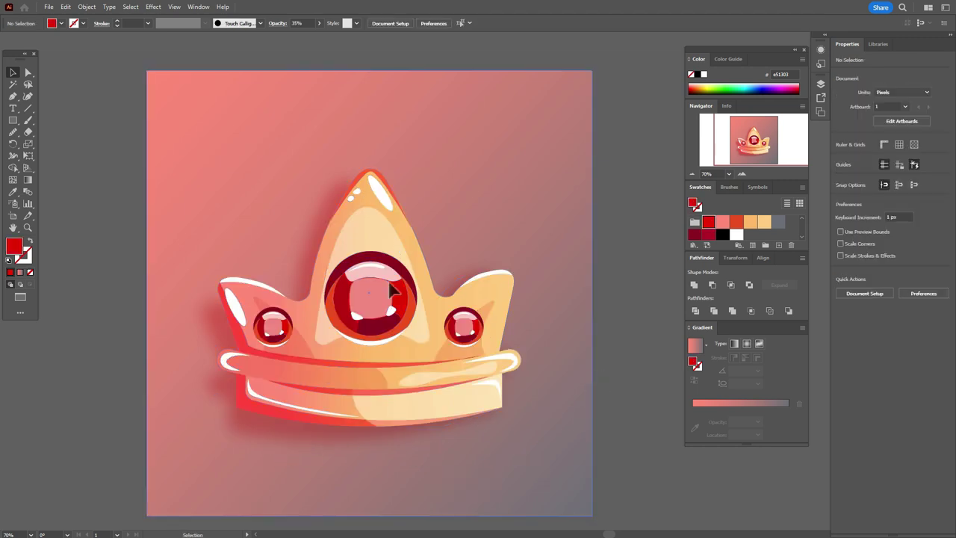
key("ctrl+a")
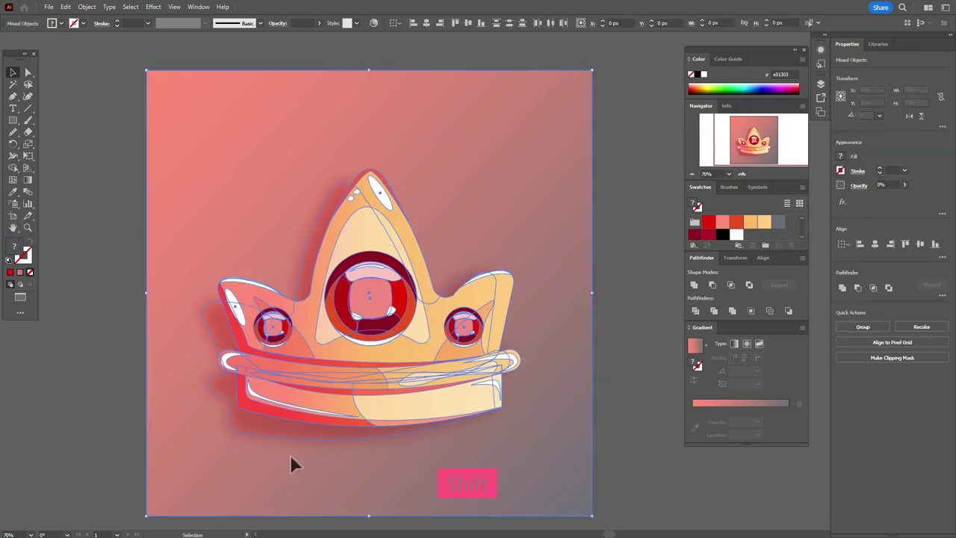
left_click(195, 445, "shift")
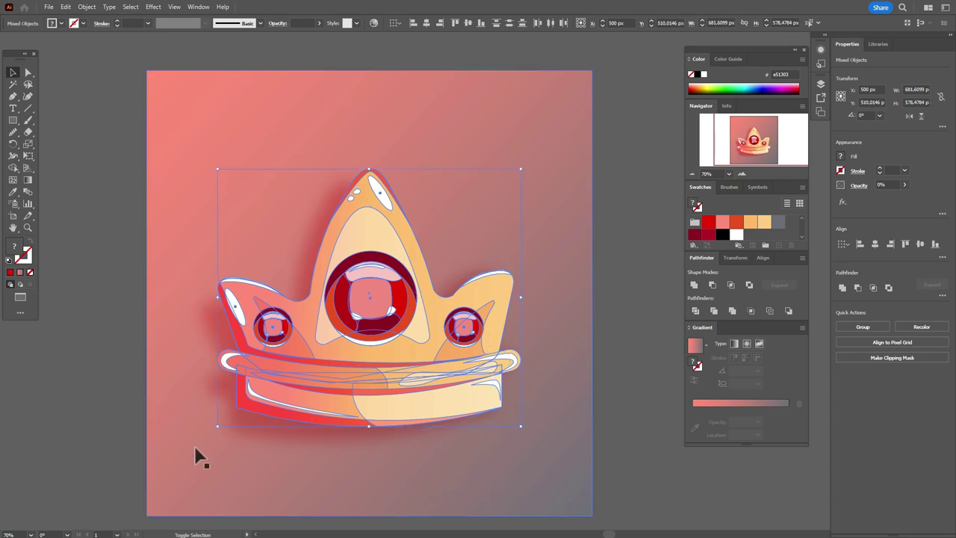
right_click(406, 386)
left_click(426, 293)
- Duplicate the crown group and set the copy's opacity to 10%
key("ctrl+c")
key("ctrl+v")
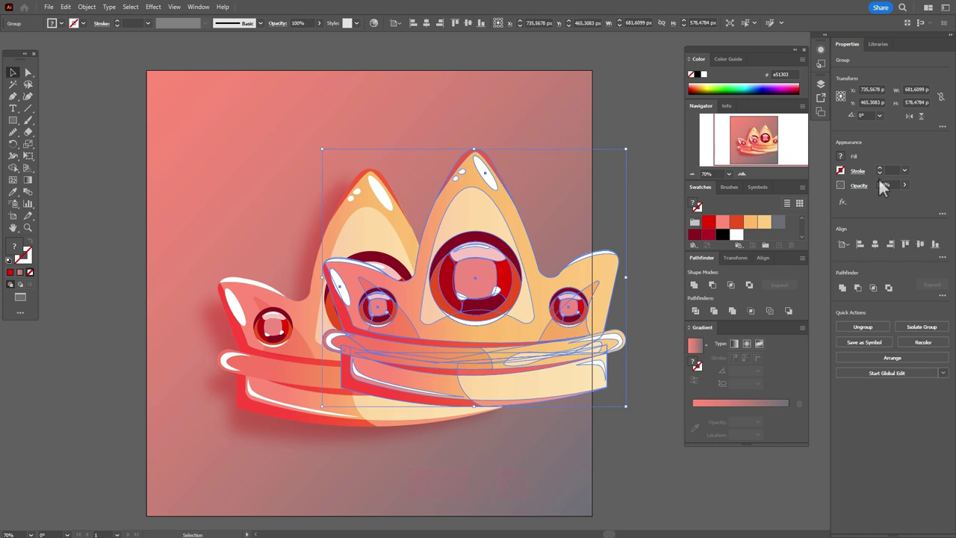
left_click(884, 185)
type("10")
key("Return")
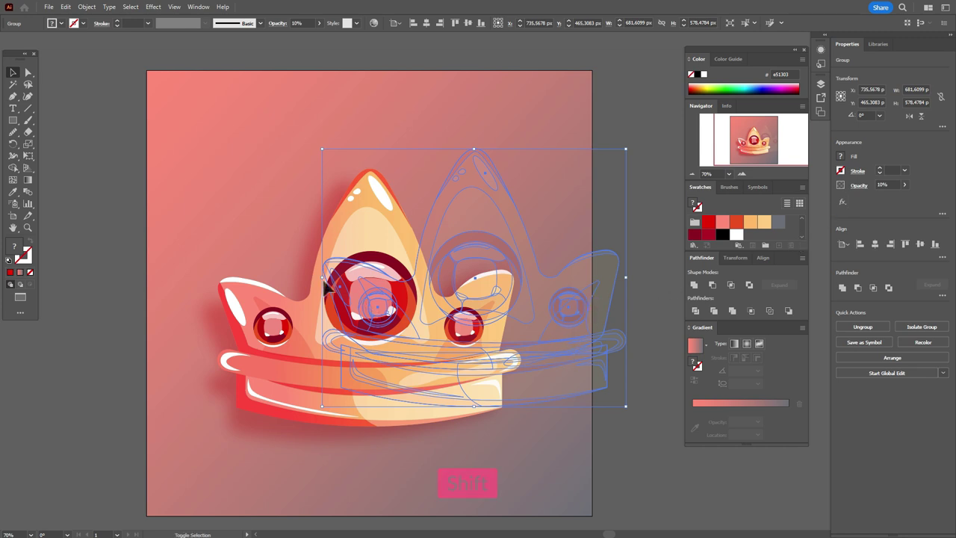
- Enlarge the faint crown copy proportionally to about 1134 px wide and rotate it counterclockwise so it tilts across the artboard
left_click_drag(320, 278, 121, 308)
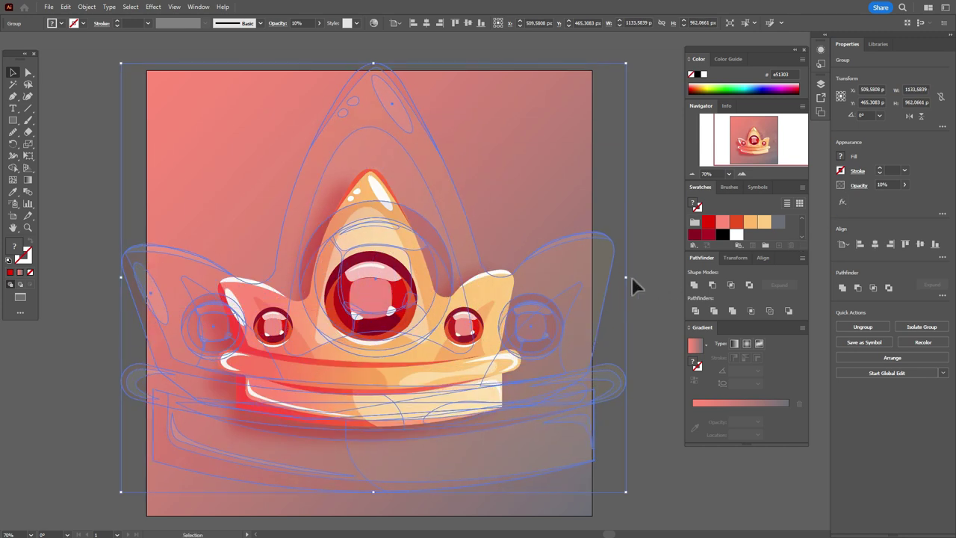
left_click_drag(629, 278, 628, 186)
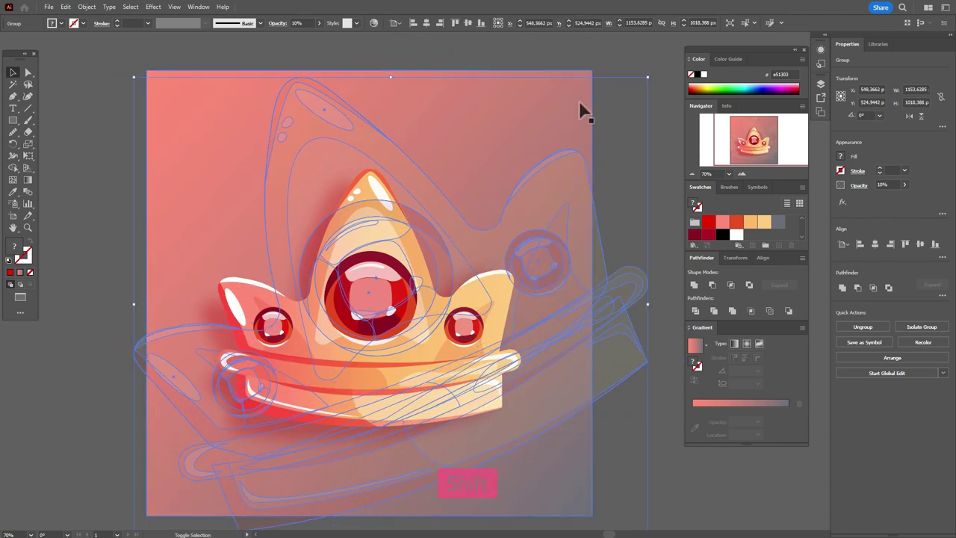
- Send the faint crown copy and the background behind the main crown and shift the copy slightly left
left_click(581, 106, "shift")
right_click(581, 106)
mouse_move(662, 269)
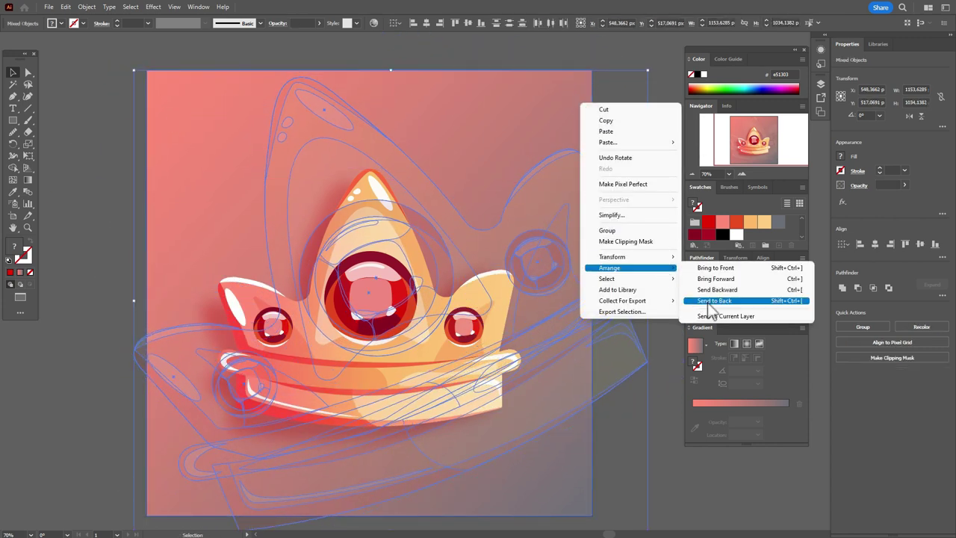
left_click(709, 301)
left_click(667, 306)
left_click_drag(629, 362, 606, 363)
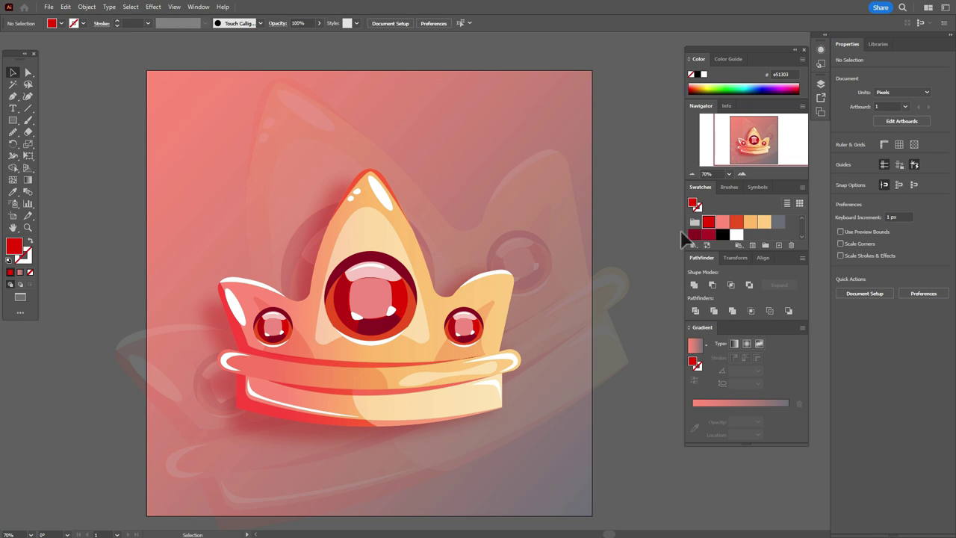
- Draw three small light-orange circles, up to about 16 px wide, beside the upper left of the crown's central peak
left_click(28, 228)
left_click(456, 343)
left_click(13, 228)
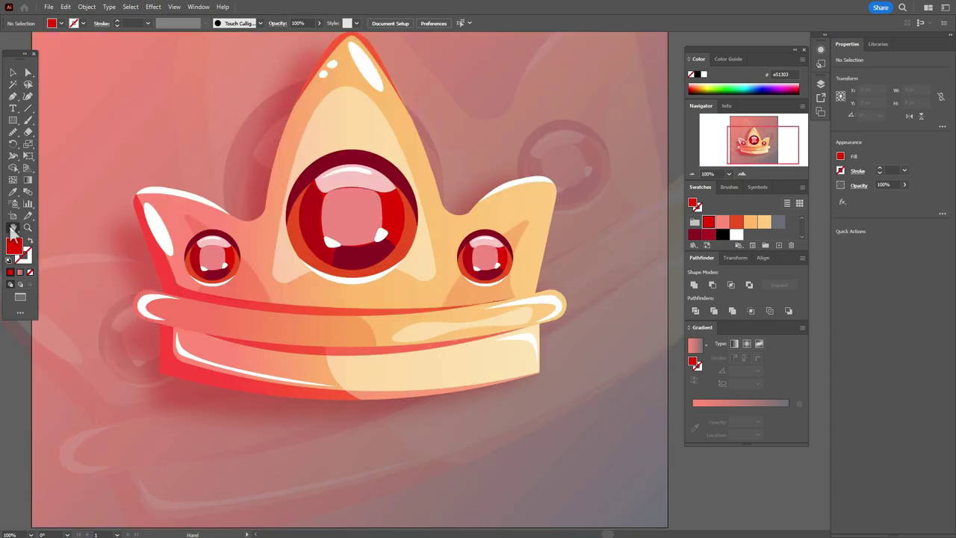
left_click_drag(310, 272, 331, 318)
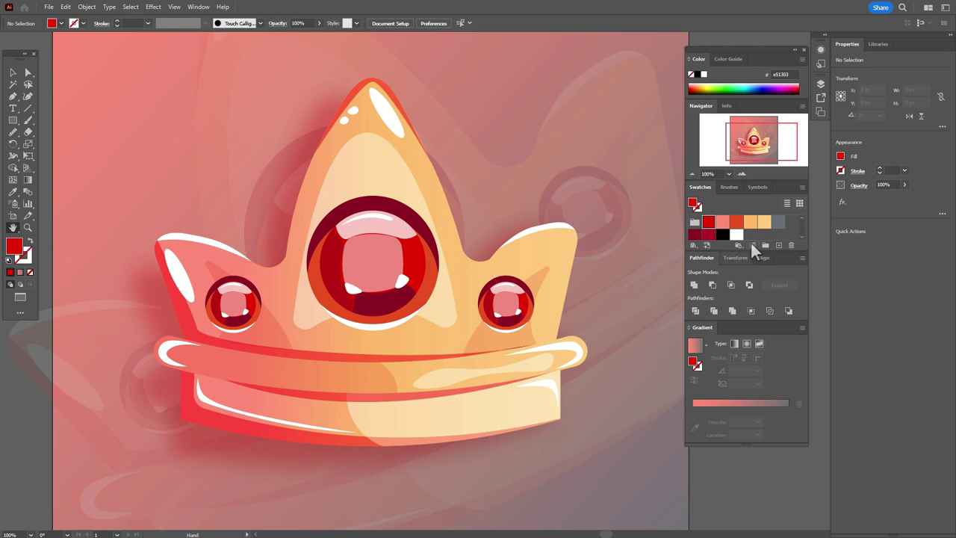
left_click(762, 224)
left_click(13, 121)
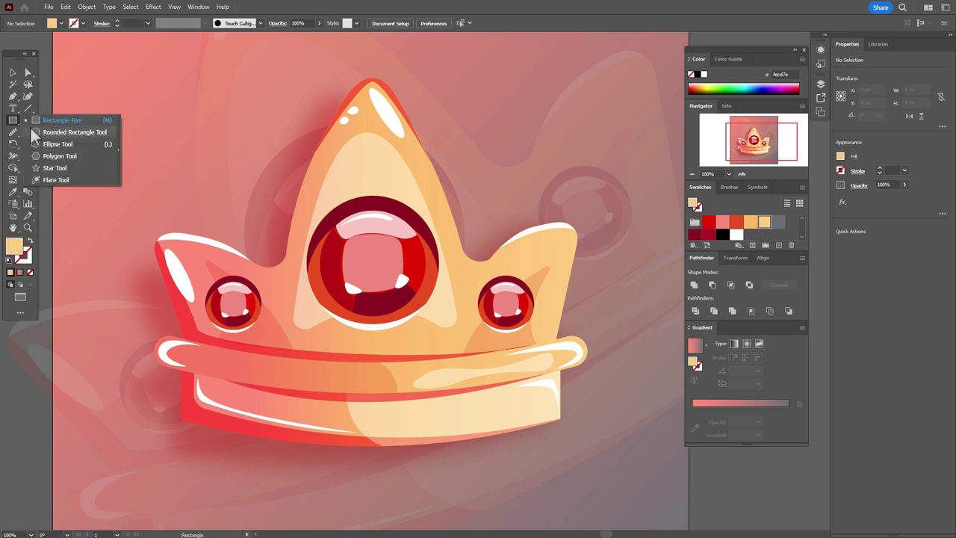
left_click(59, 143)
key("shift")
left_click_drag(227, 128, 232, 132)
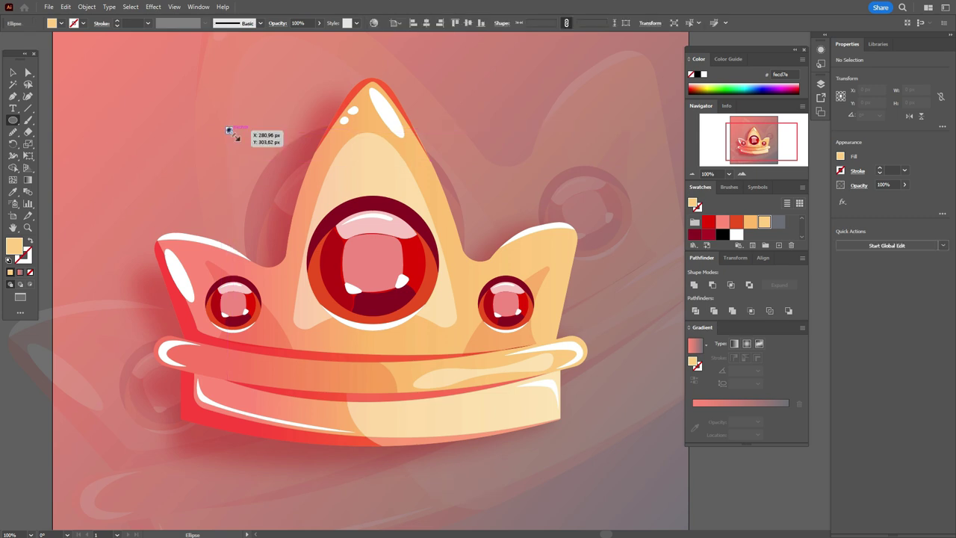
left_click_drag(231, 189, 238, 197)
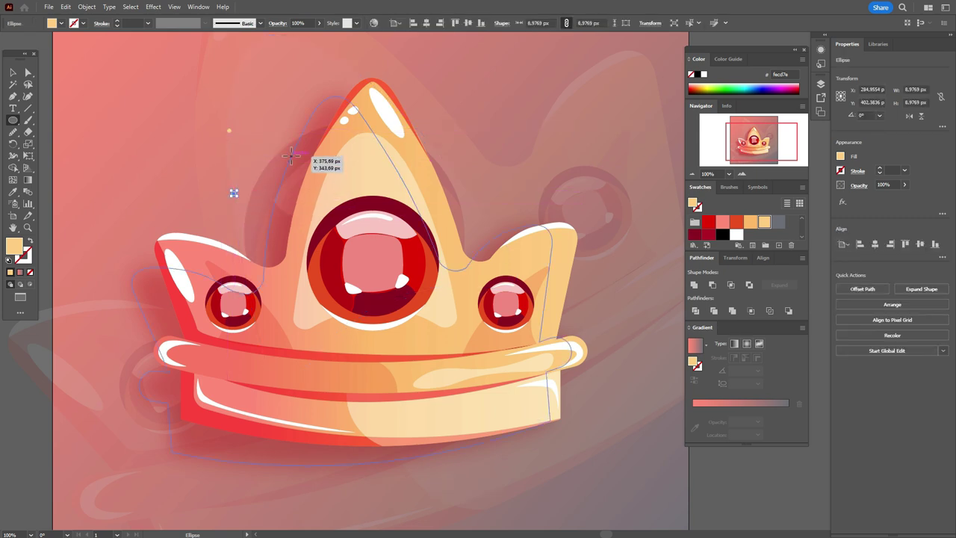
left_click_drag(283, 142, 293, 152)
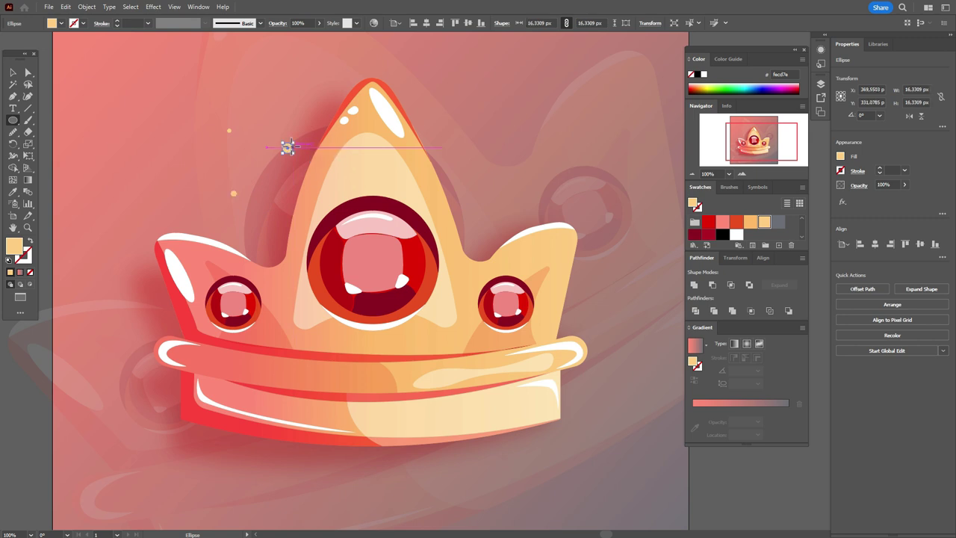
- Draw five more small light-orange circles: one on the lower band, two below the crown, and one on each side of it
left_click_drag(209, 383, 216, 391)
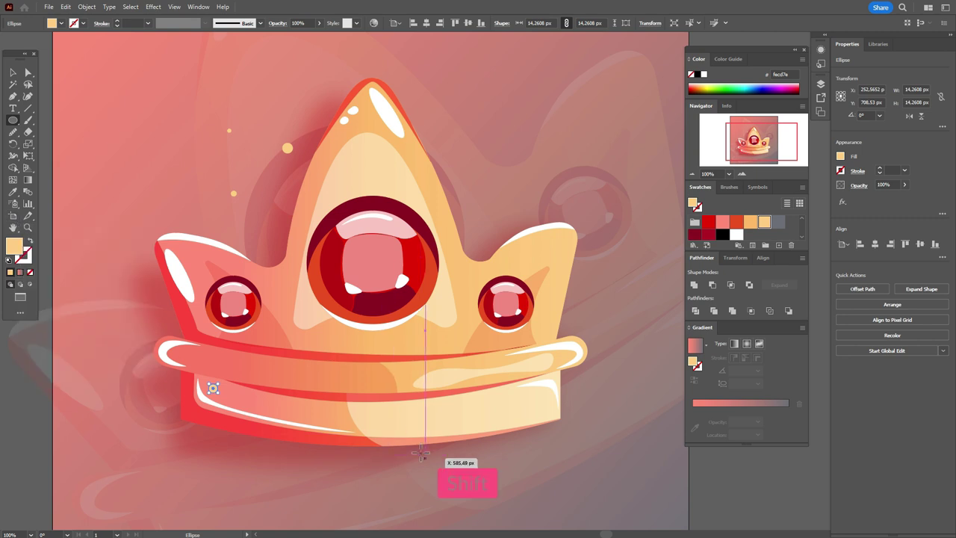
left_click_drag(448, 458, 455, 465)
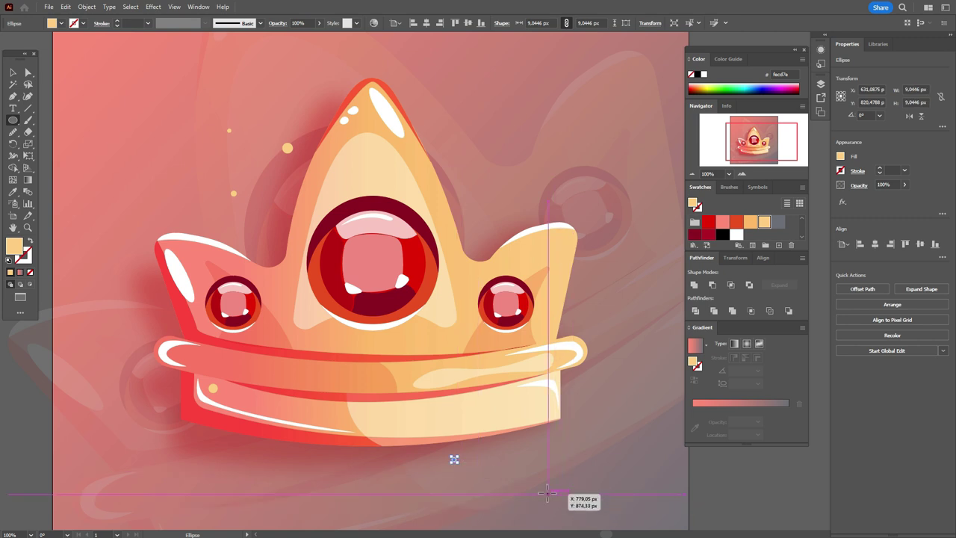
left_click_drag(511, 490, 520, 499)
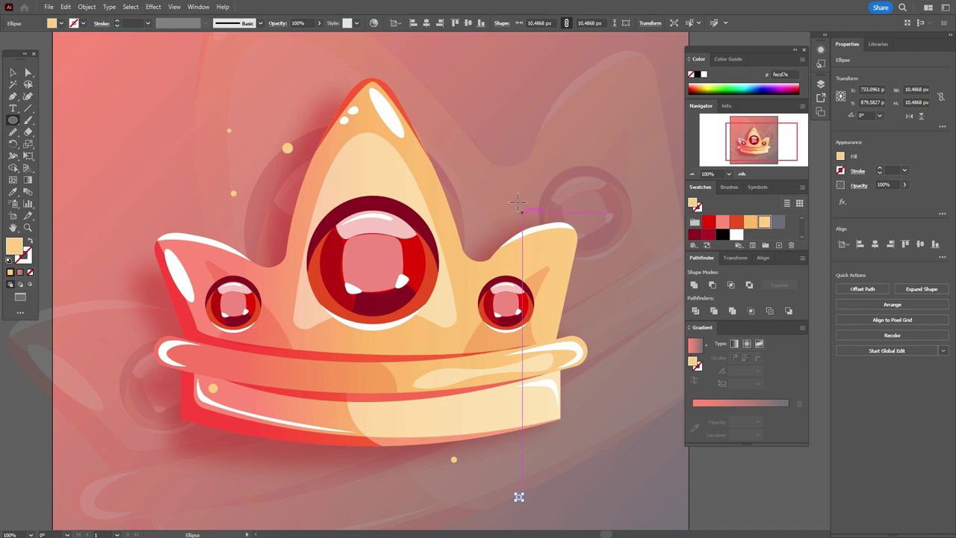
key("shift")
left_click_drag(605, 312, 609, 320)
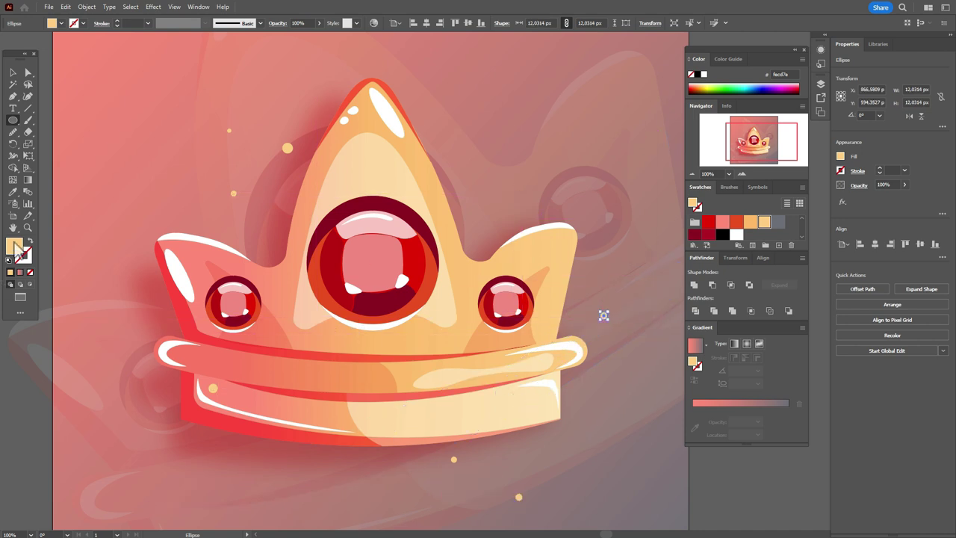
key("space")
left_click_drag(466, 316, 520, 278)
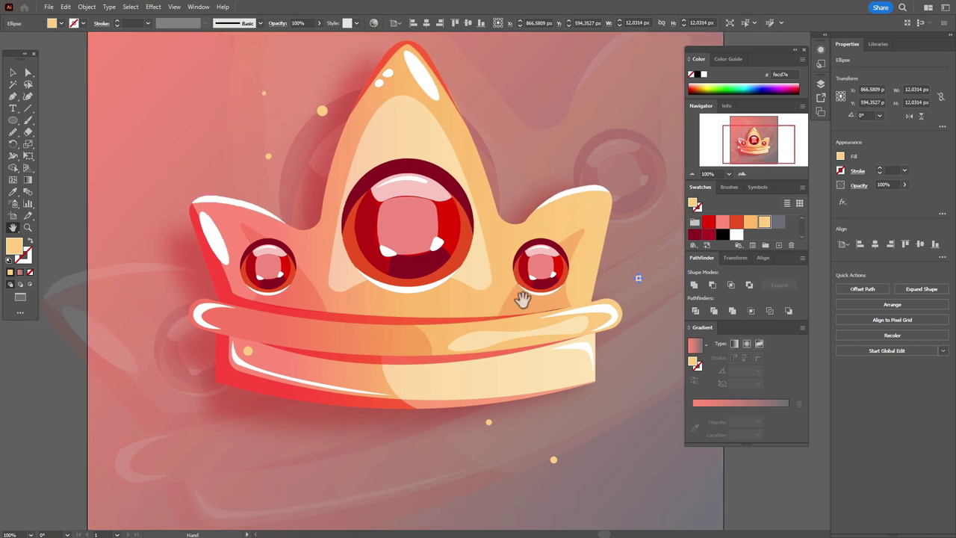
left_click(12, 120)
left_click_drag(189, 364, 193, 357)
- Set the opacity of the far-left, topmost and lowest light-orange circles to 50%
left_click(12, 71)
left_click(263, 92, "shift")
left_click(554, 458, "shift")
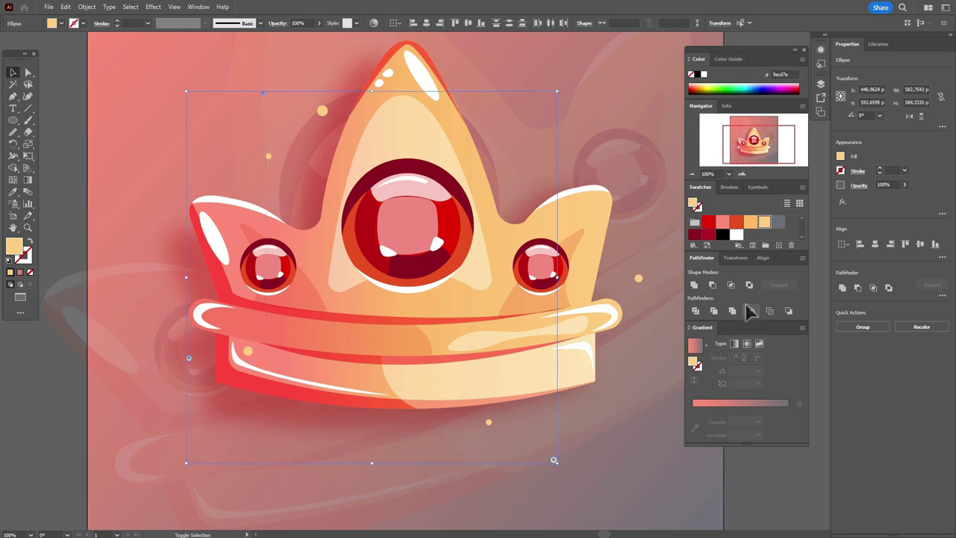
left_click(883, 184)
type("50")
left_click(770, 481)
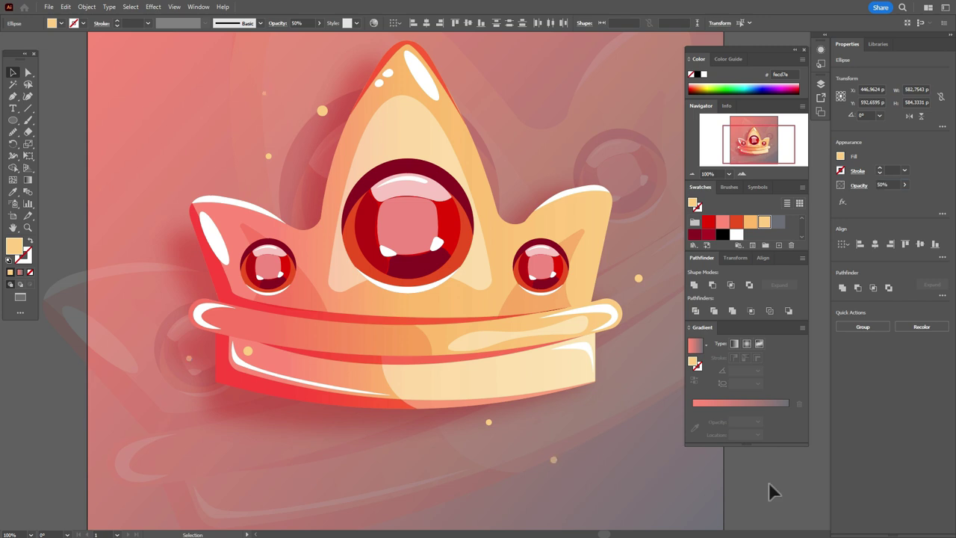
- Draw three small light-pink circles, about 7 to 13 px wide, to the right of, below and to the left of the crown
left_click(722, 221)
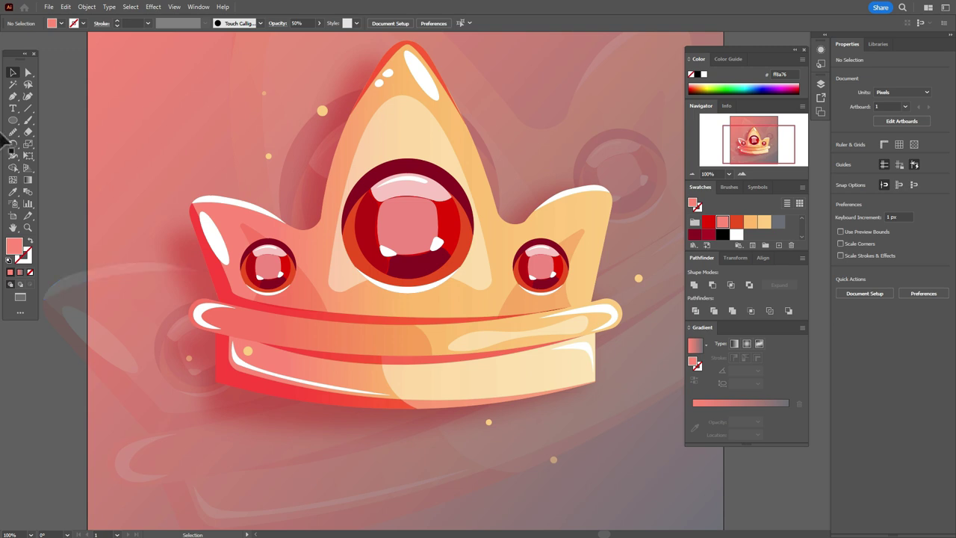
left_click(13, 122)
left_click_drag(610, 255, 617, 264)
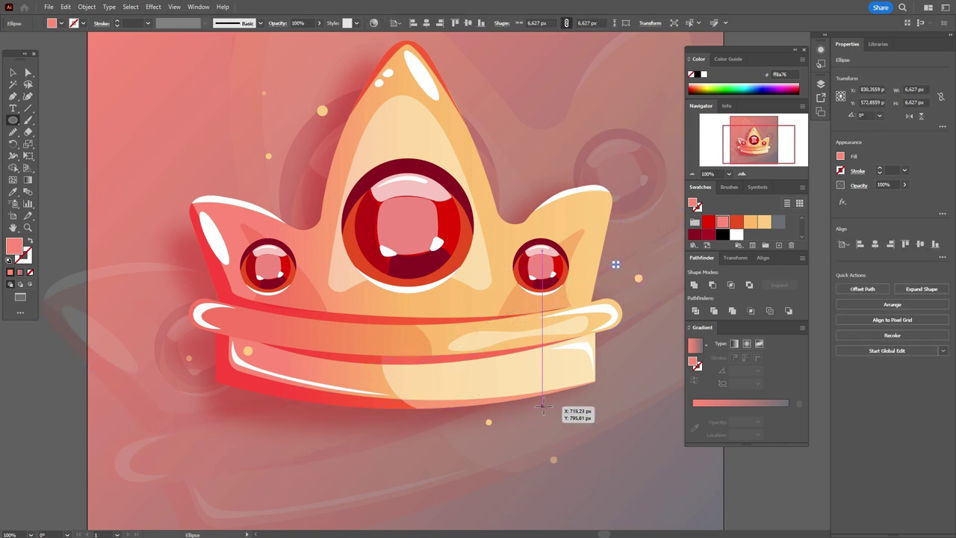
left_click_drag(551, 412, 553, 415)
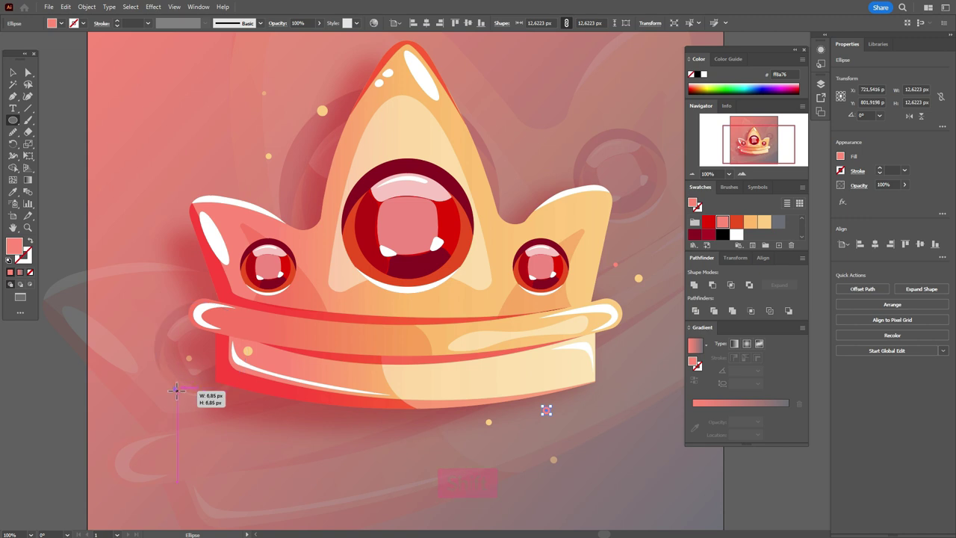
left_click_drag(179, 390, 173, 388)
- Set the opacity of the pink circles below and to the left of the crown to 50%
left_click(13, 73)
left_click(548, 411, "shift")
left_click(884, 185)
type("50")
key("Return")
left_click(762, 473)
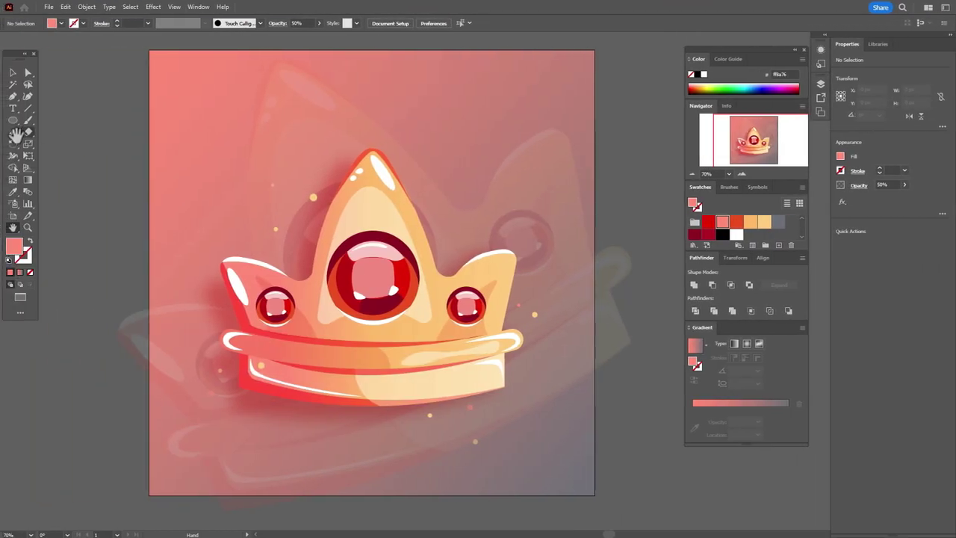
- Draw a circle about 376 px wide across the artboard's right edge and fill it with a radial gradient from red to black
left_click(13, 122)
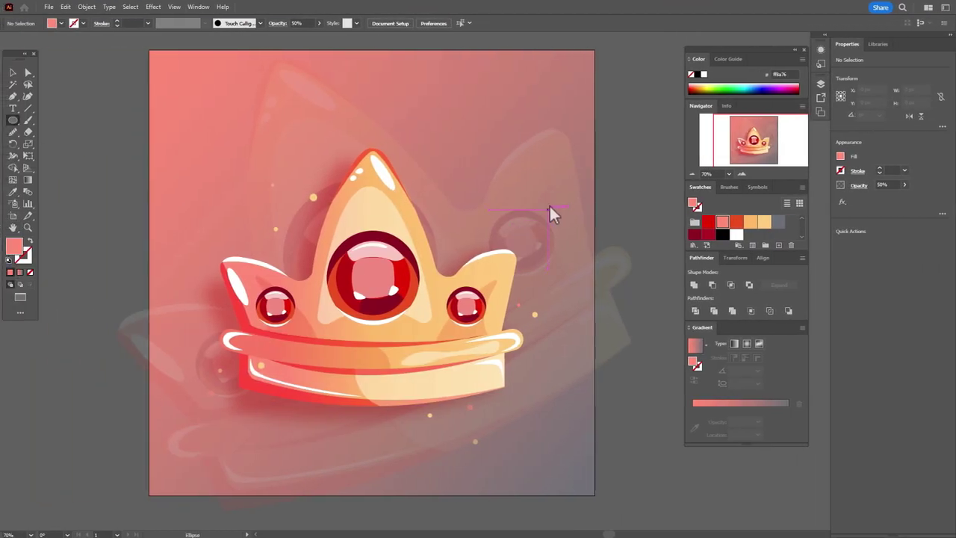
left_click_drag(499, 137, 665, 303)
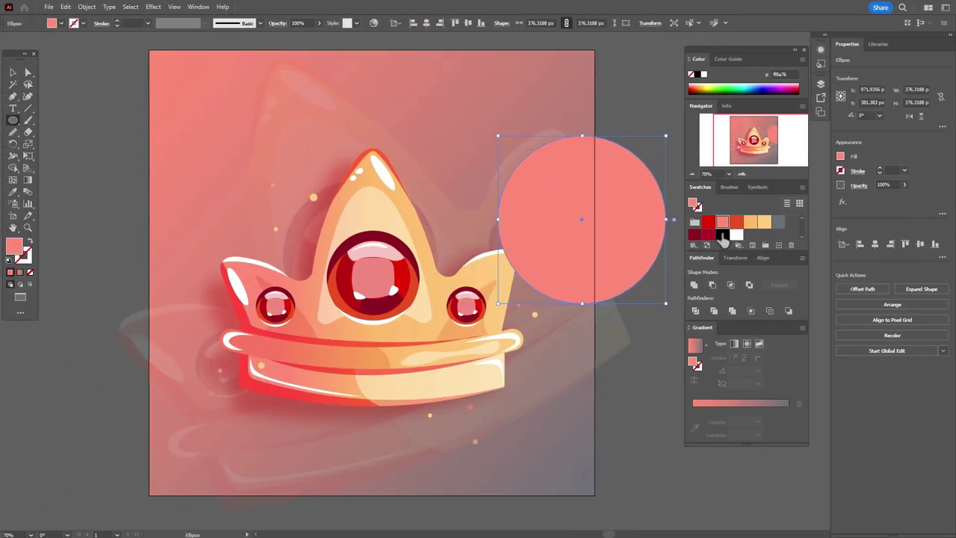
left_click(747, 344)
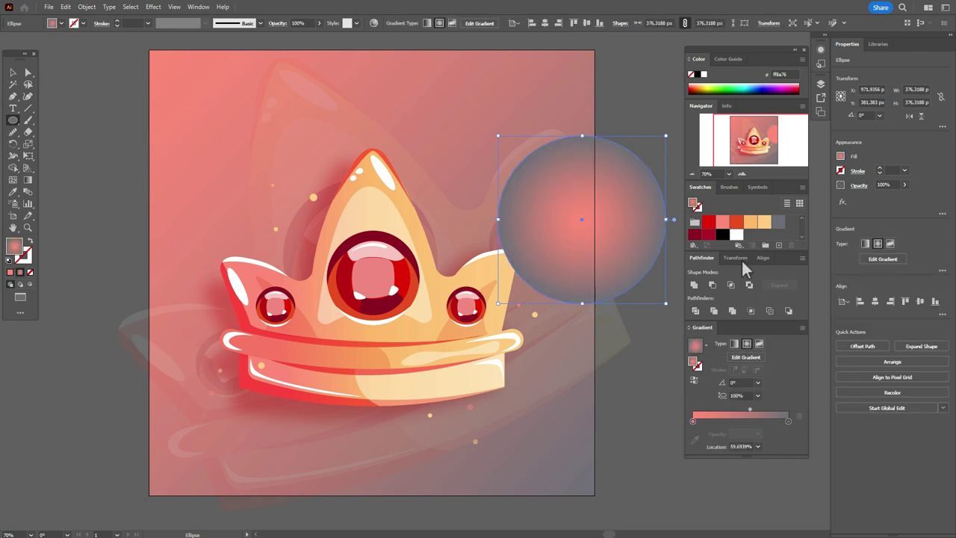
left_click(787, 420)
left_click(722, 234)
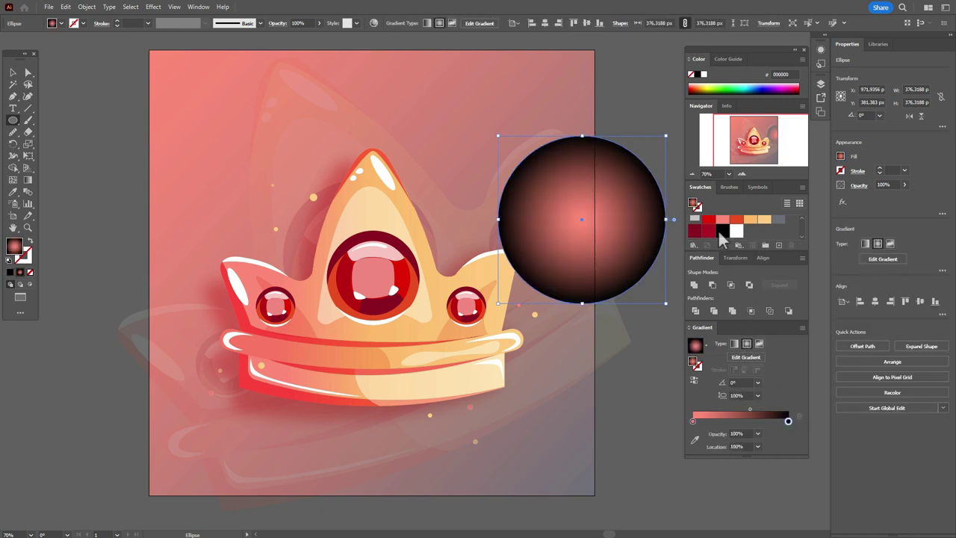
left_click_drag(715, 224, 693, 422)
- Set the gradient circle's blending mode to Screen
left_click(859, 184)
left_click(780, 203)
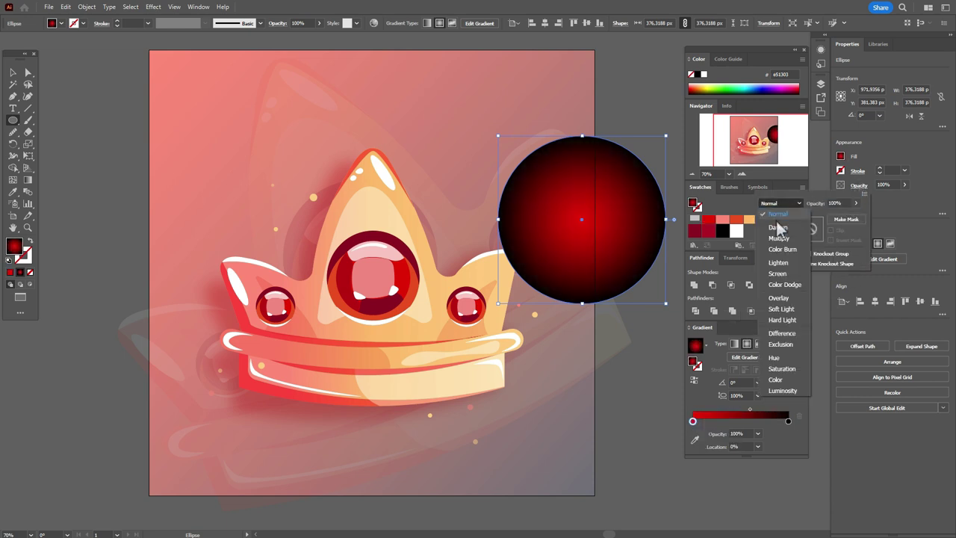
left_click(777, 273)
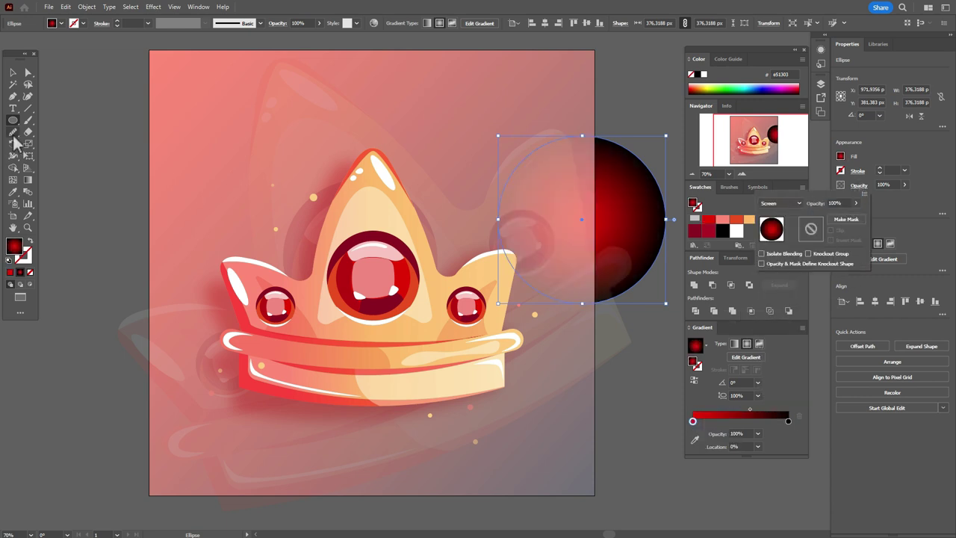
- Narrow the glow to about 243 px wide, place it over the crown's left side, and enlarge it proportionally
left_click(13, 73)
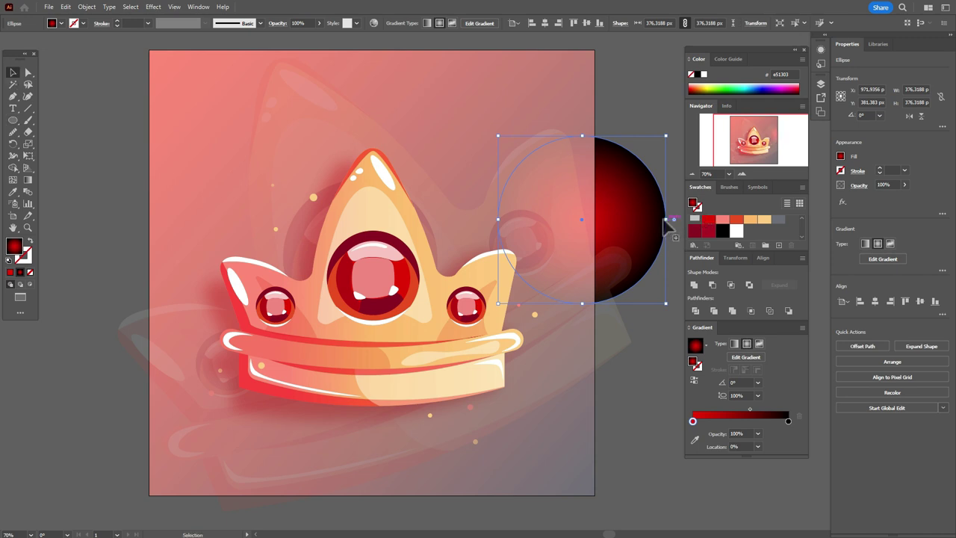
left_click_drag(666, 221, 292, 316)
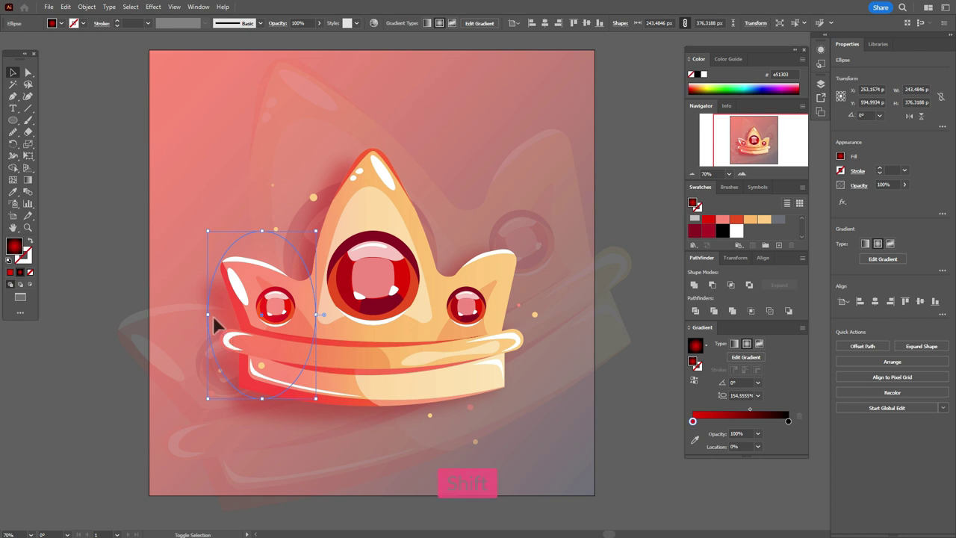
left_click_drag(209, 313, 172, 314)
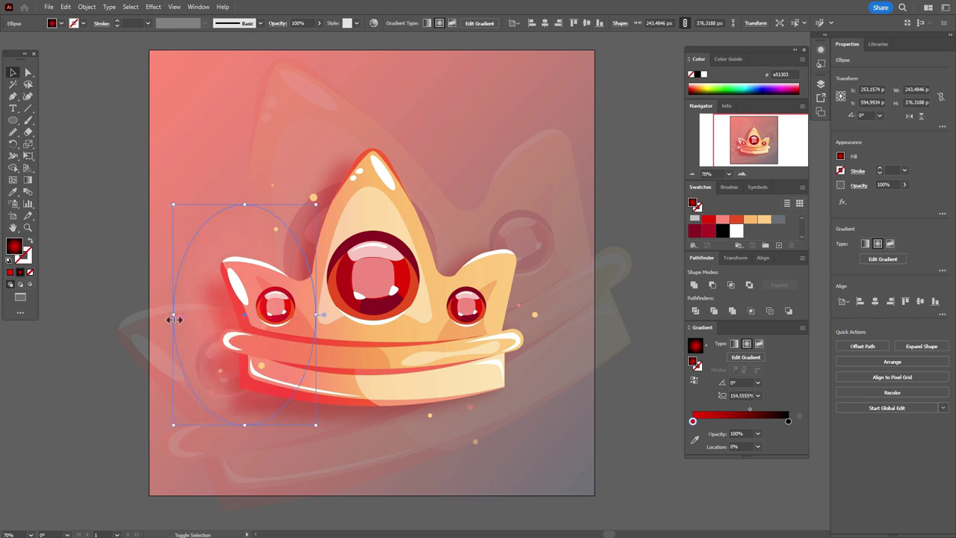
left_click_drag(254, 314, 267, 308)
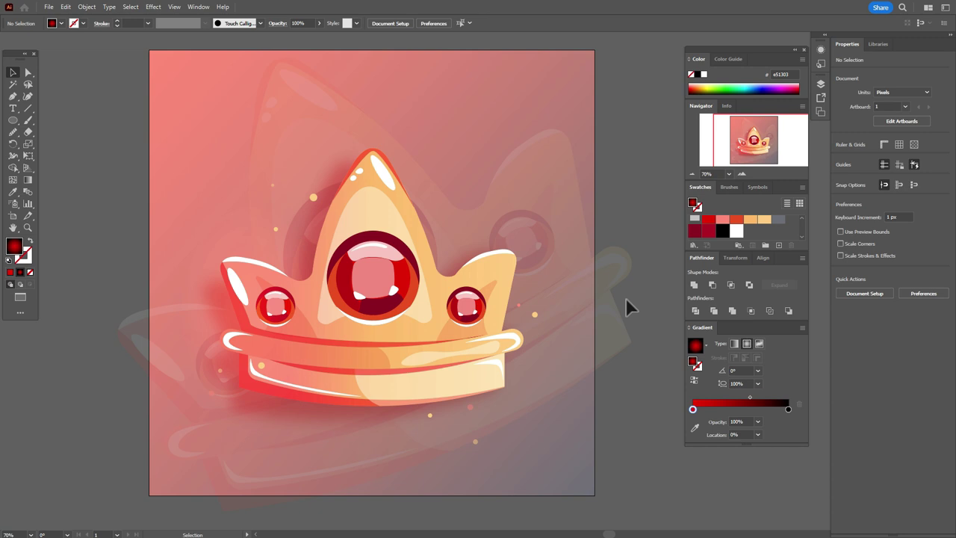
- Duplicate the gradient background rectangle in place and bring the copy to the front of all artwork
left_click(174, 73, "ctrl")
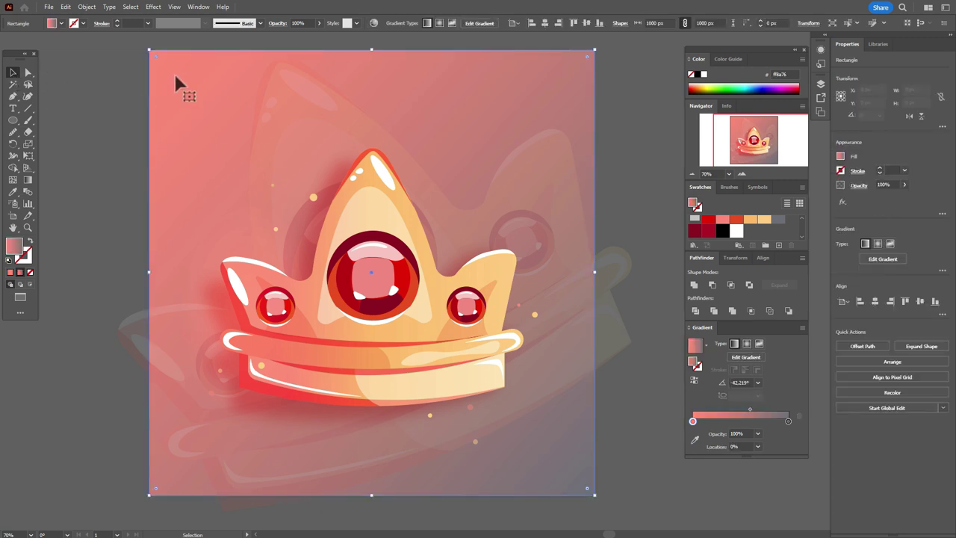
right_click(447, 177)
mouse_move(543, 411)
left_click(590, 411)
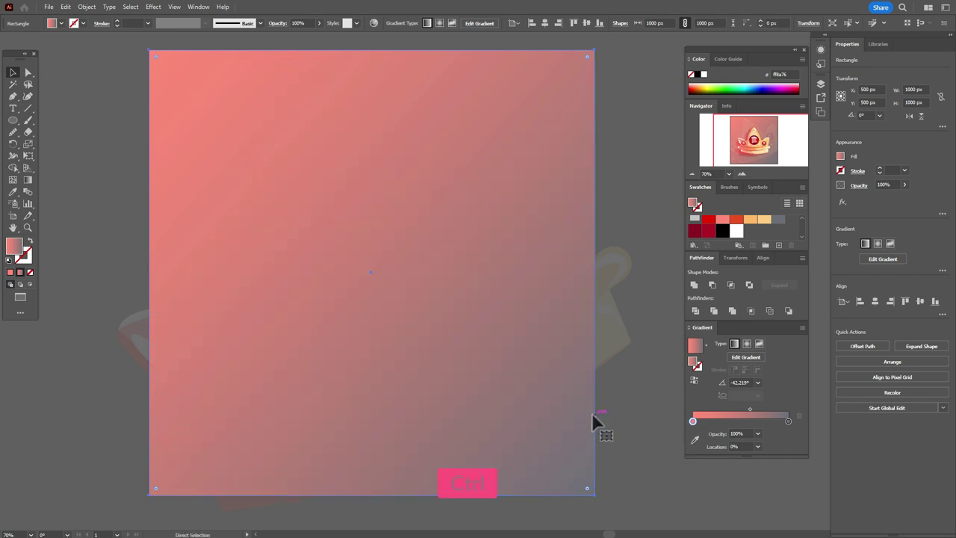
- Select all artwork and make a clipping mask from the front rectangle to trim everything to the artboard
key("ctrl+a")
right_click(548, 317)
left_click(603, 240)
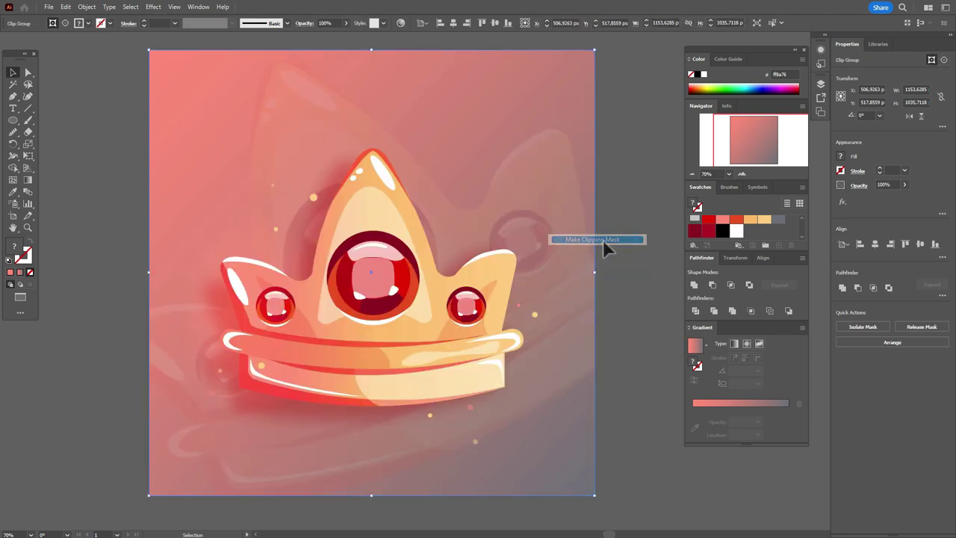
left_click(650, 239)
left_click(12, 227)
mouse_move(282, 263)
left_mouse_down()
mouse_move(322, 301)
mouse_move(294, 271)
left_mouse_up()
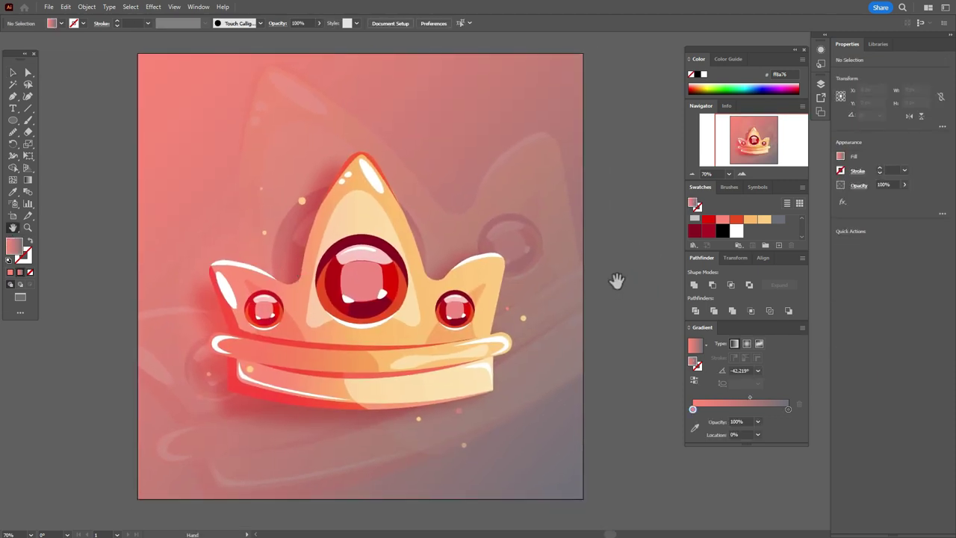